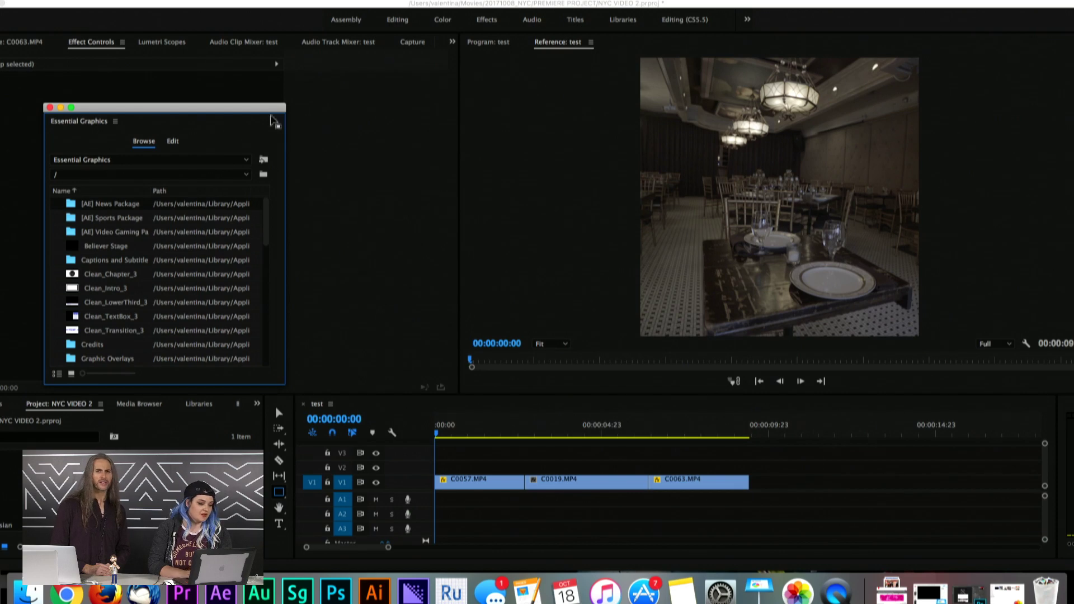
# Step: Widen and heighten the project panel area, and reposition and enlarge the floating Essential Graphics window
pyautogui.moveTo(266, 412); pyautogui.dragTo(325, 369)
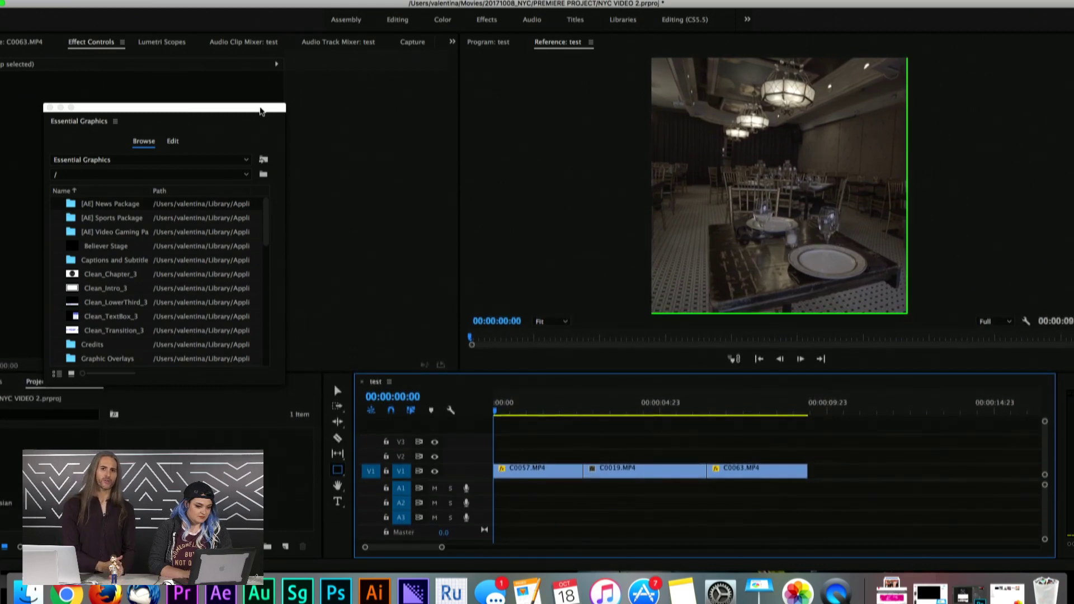
pyautogui.moveTo(162, 107); pyautogui.dragTo(101, 261)
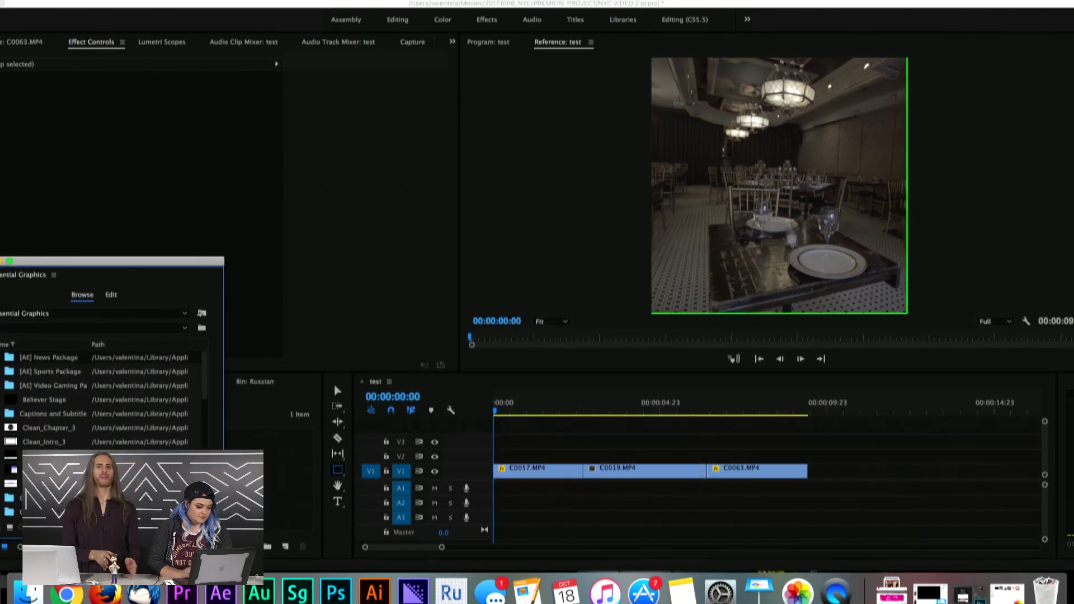
pyautogui.moveTo(223, 336)
pyautogui.mouseDown()
pyautogui.moveTo(257, 335)
pyautogui.moveTo(244, 336)
pyautogui.mouseUp()
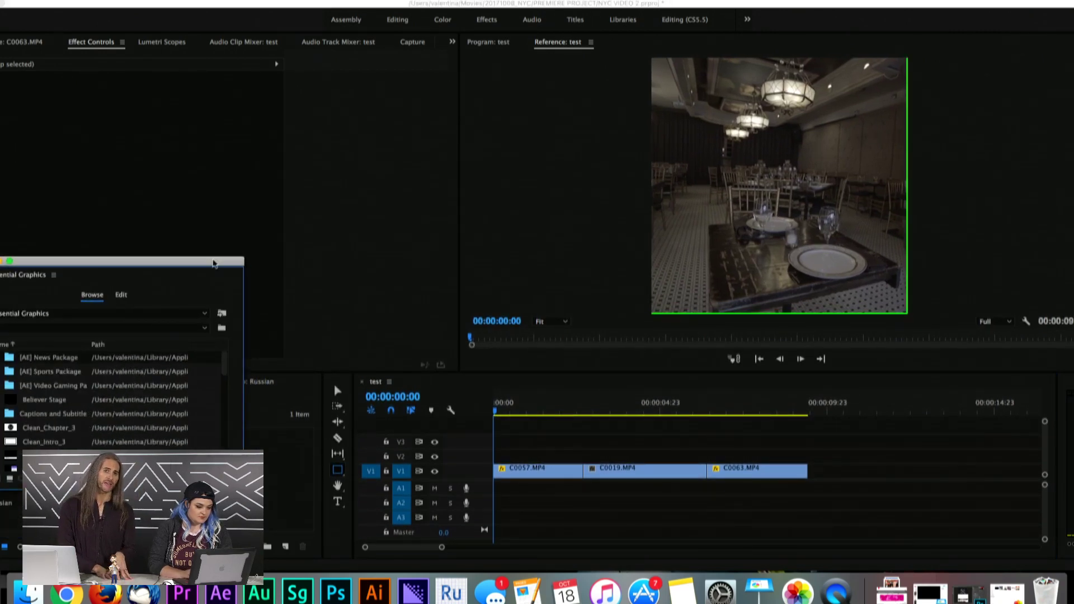
pyautogui.moveTo(214, 262); pyautogui.dragTo(256, 269)
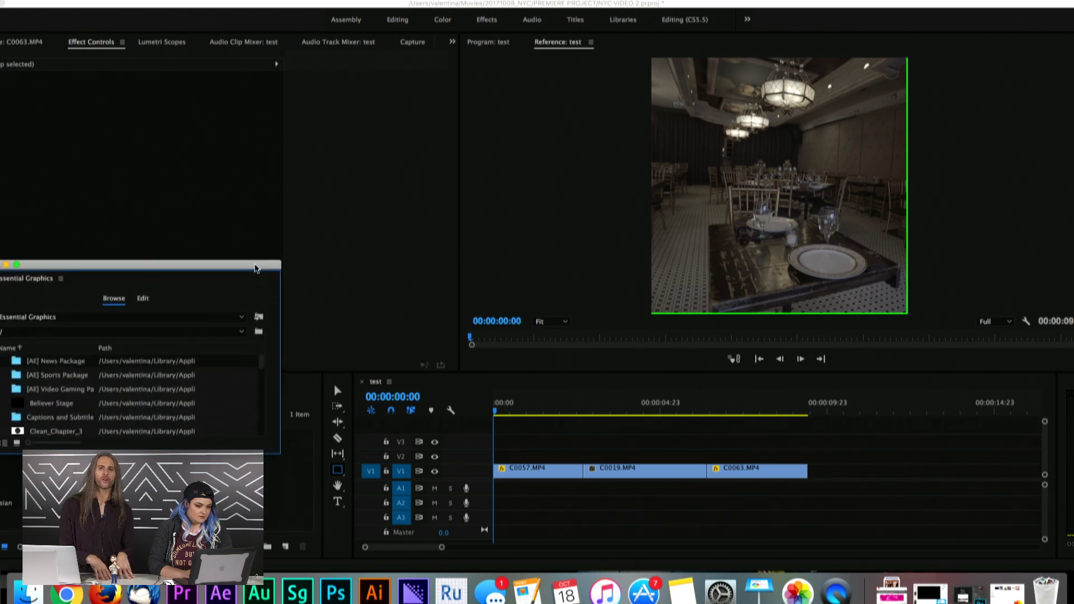
pyautogui.moveTo(280, 453); pyautogui.dragTo(335, 535)
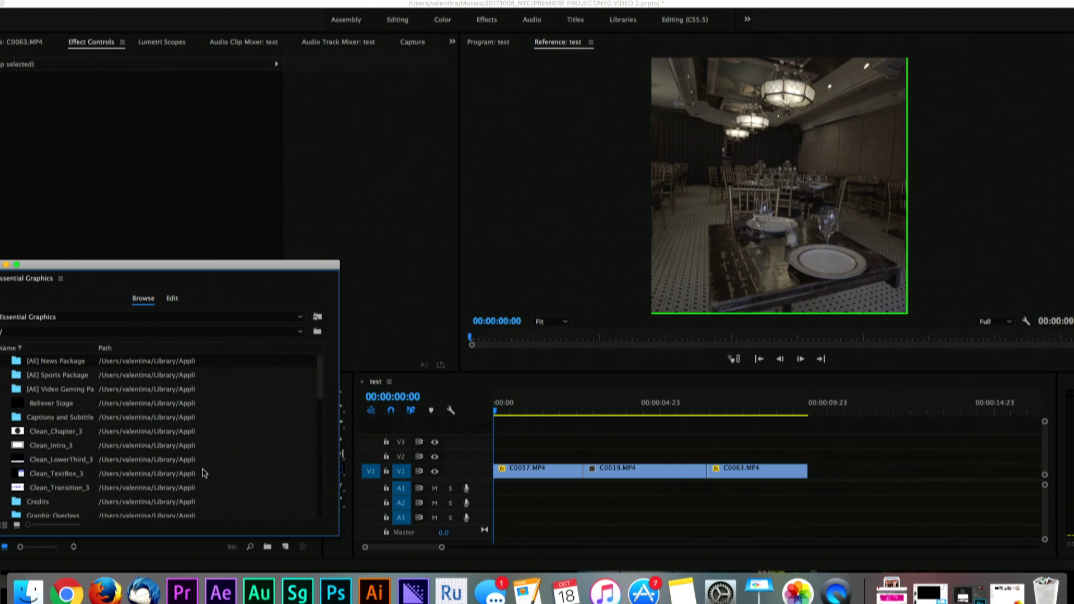
# Step: Look through the whole list of Essential Graphics templates and close the floating window
pyautogui.scroll(-10, 204, 473)
pyautogui.scroll(-10, 204, 474)
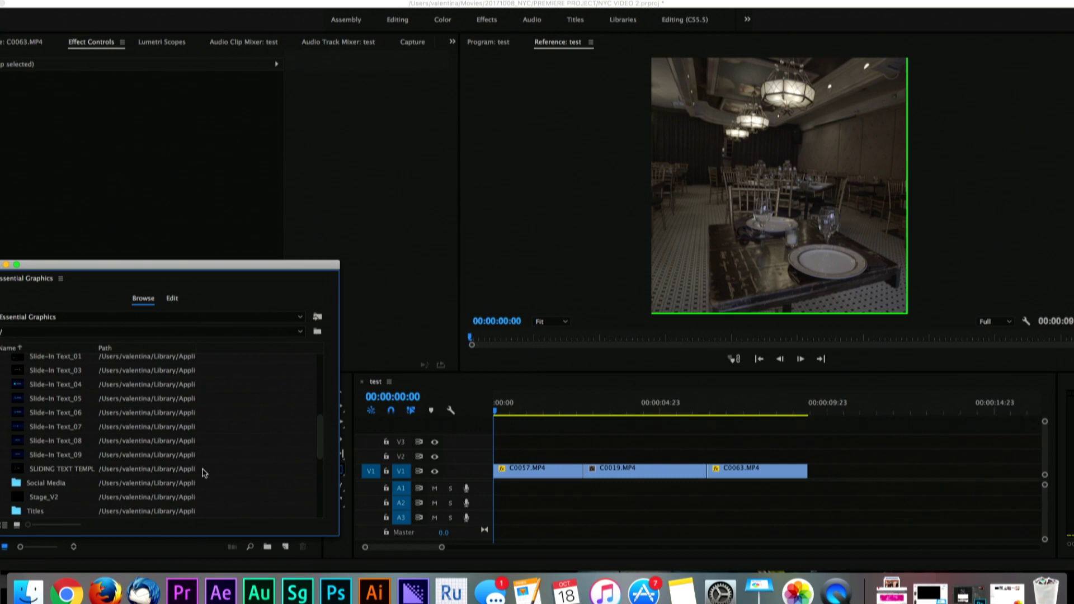
pyautogui.scroll(5, 204, 474)
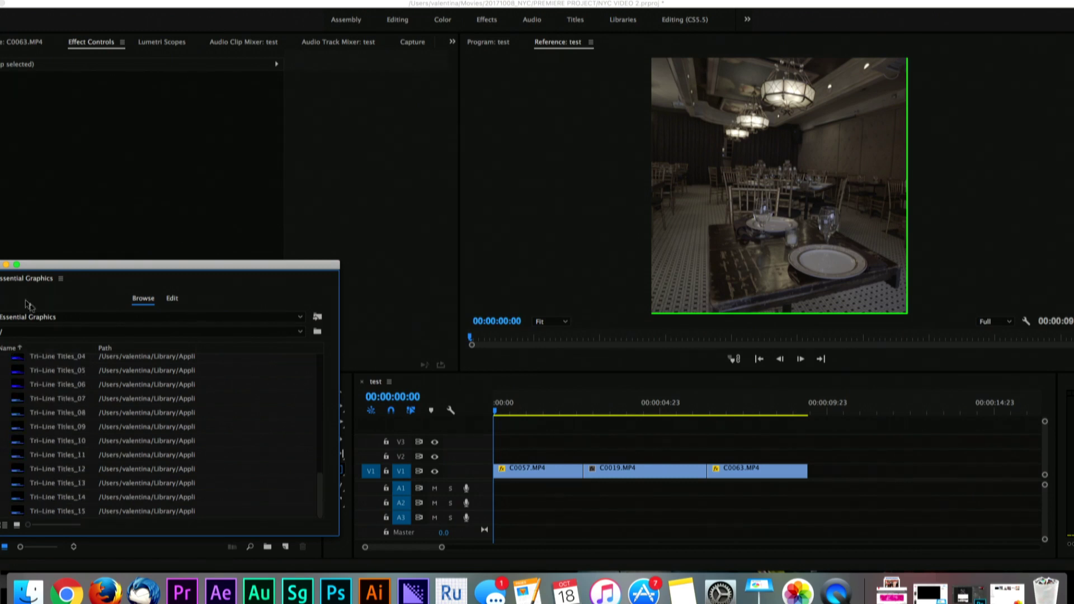
pyautogui.click(4, 265)
# Step: Open the Russian bin, load clip C0059.MP4 into the source monitor and scrub to the woman at the table
pyautogui.doubleClick(41, 454)
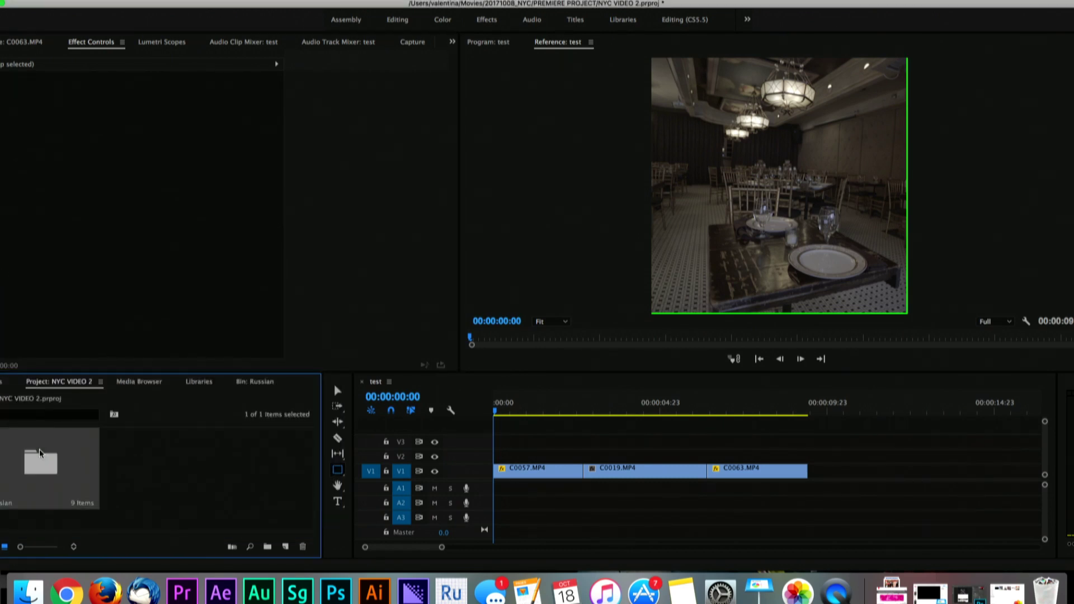
pyautogui.click(5, 546)
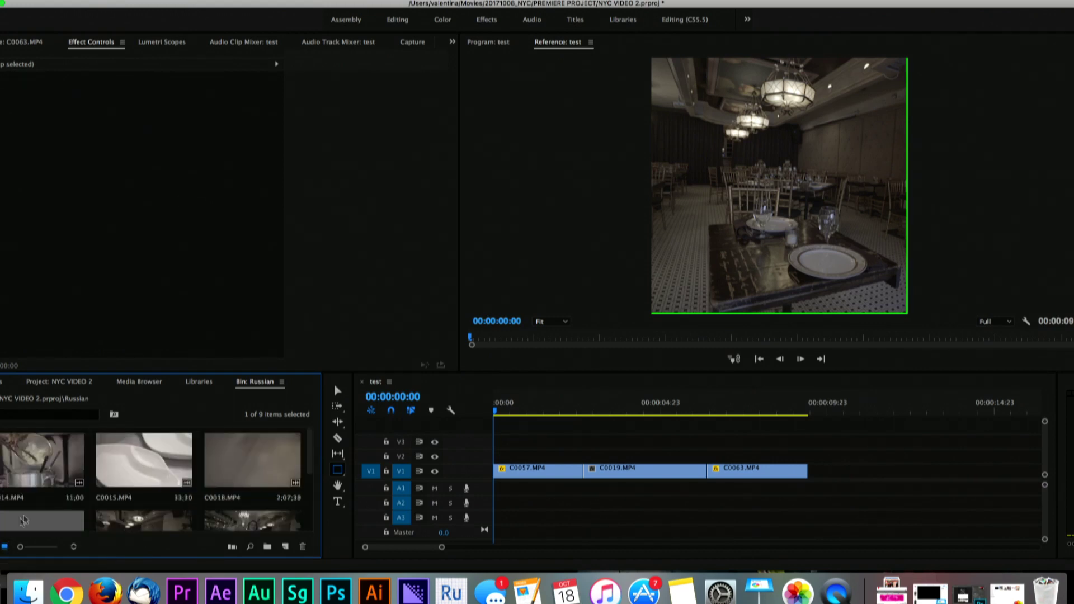
pyautogui.scroll(-2, 37, 509)
pyautogui.scroll(2, 35, 509)
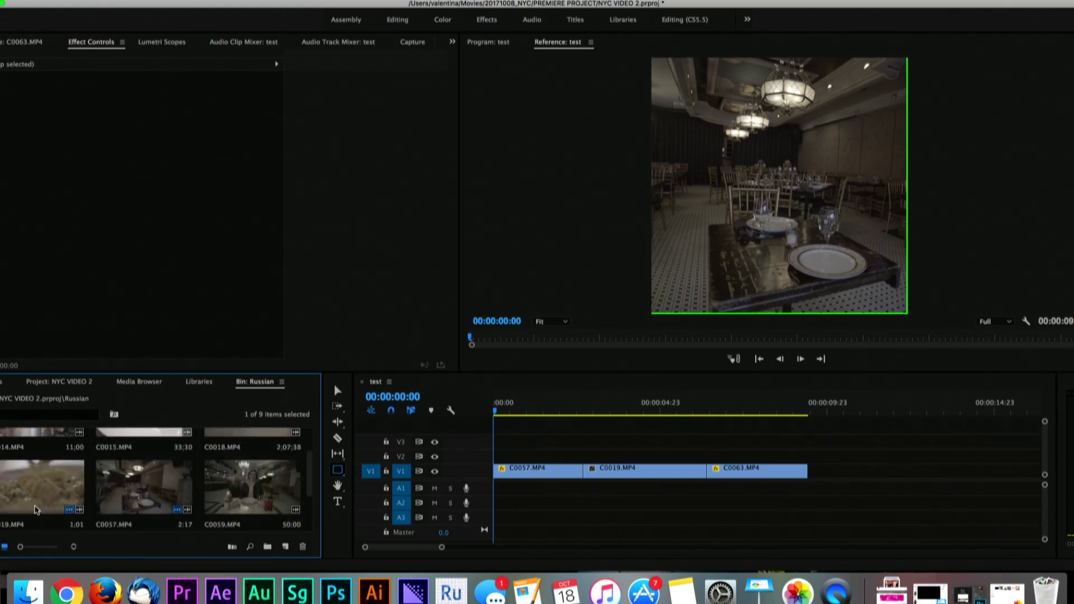
pyautogui.doubleClick(266, 490)
pyautogui.moveTo(48, 340); pyautogui.dragTo(59, 338)
# Step: Create a new sequence from the custom 1080 preset, named with the presenter's first name
pyautogui.click(160, 1)
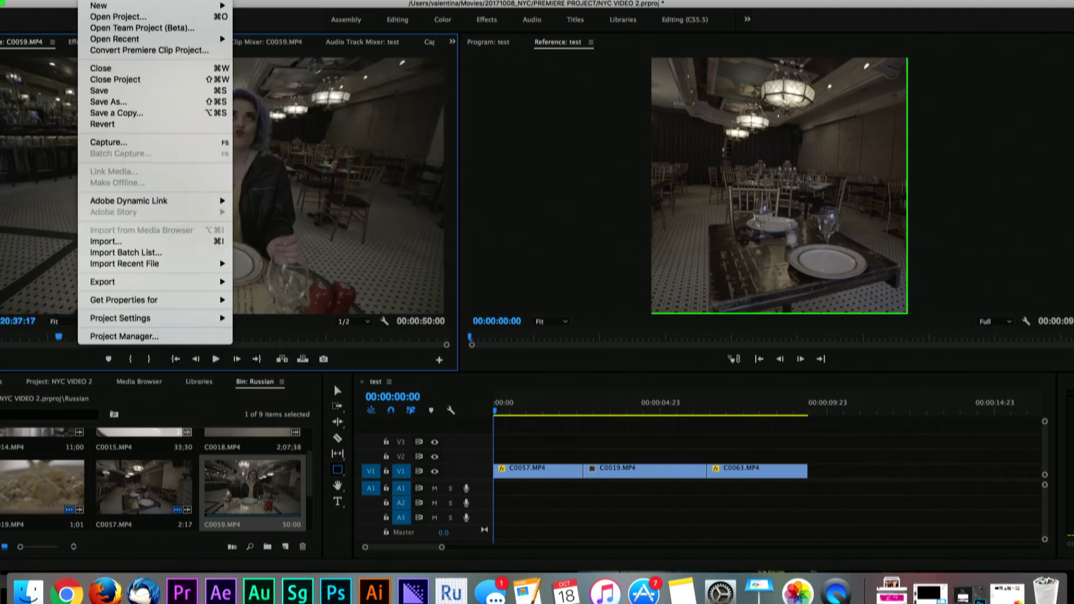
pyautogui.moveTo(111, 6)
pyautogui.click(268, 31)
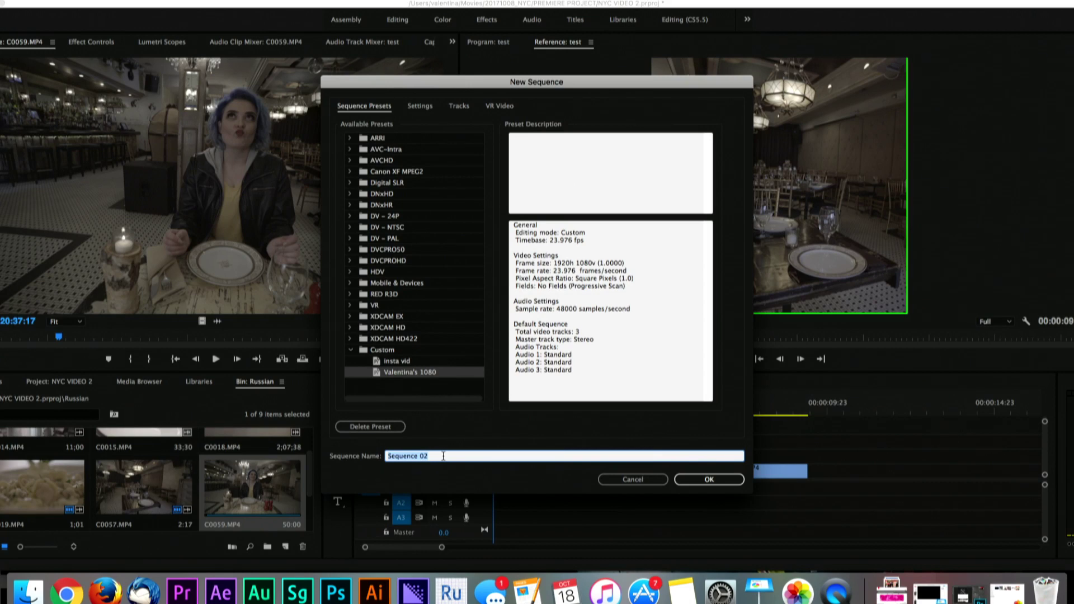
pyautogui.write('valentina')
pyautogui.press('Return')
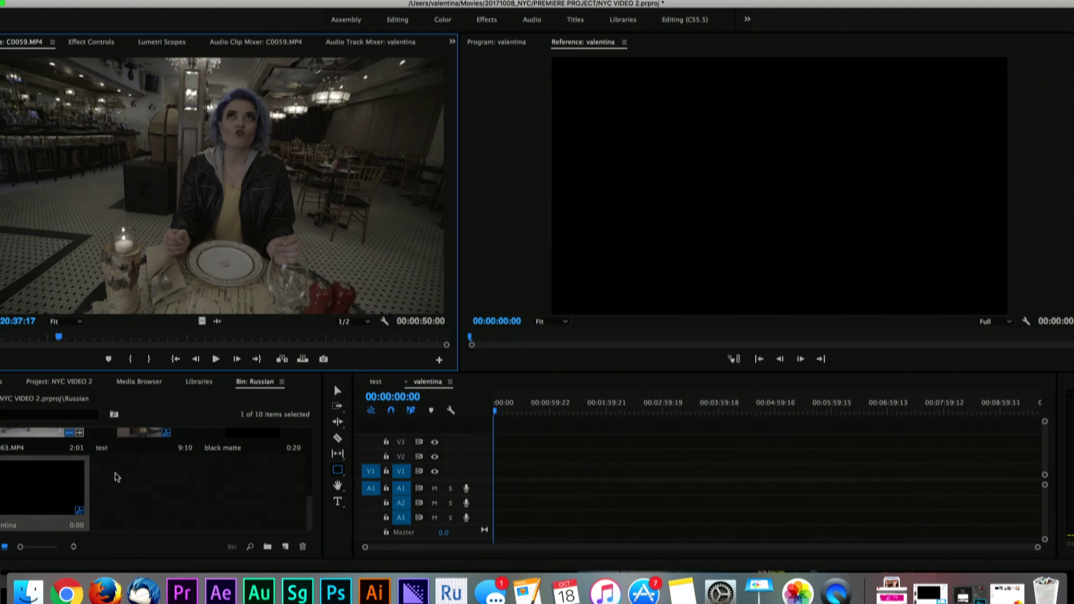
# Step: Mark an In point at 20:39:16 and an Out point at 20:42:04 on source clip C0059.MP4
pyautogui.scroll(3, 117, 477)
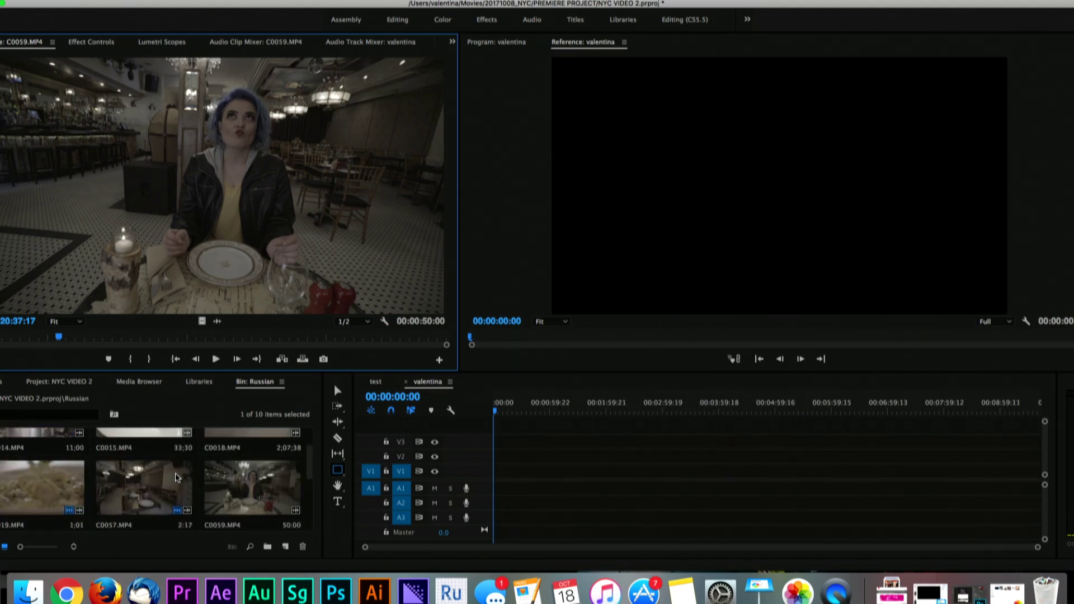
pyautogui.moveTo(59, 337); pyautogui.dragTo(148, 338)
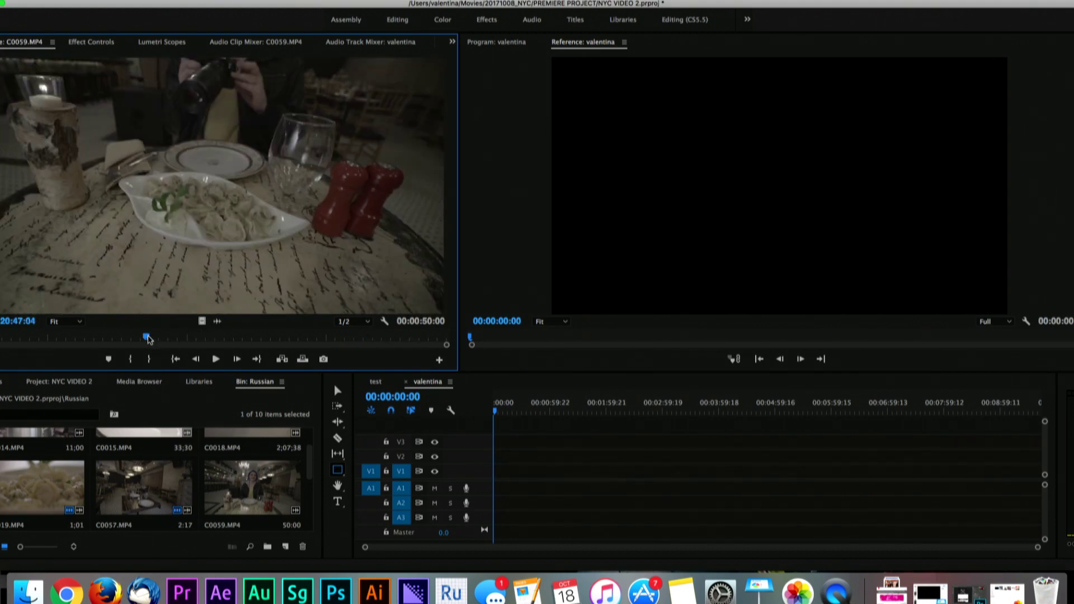
pyautogui.click(77, 338)
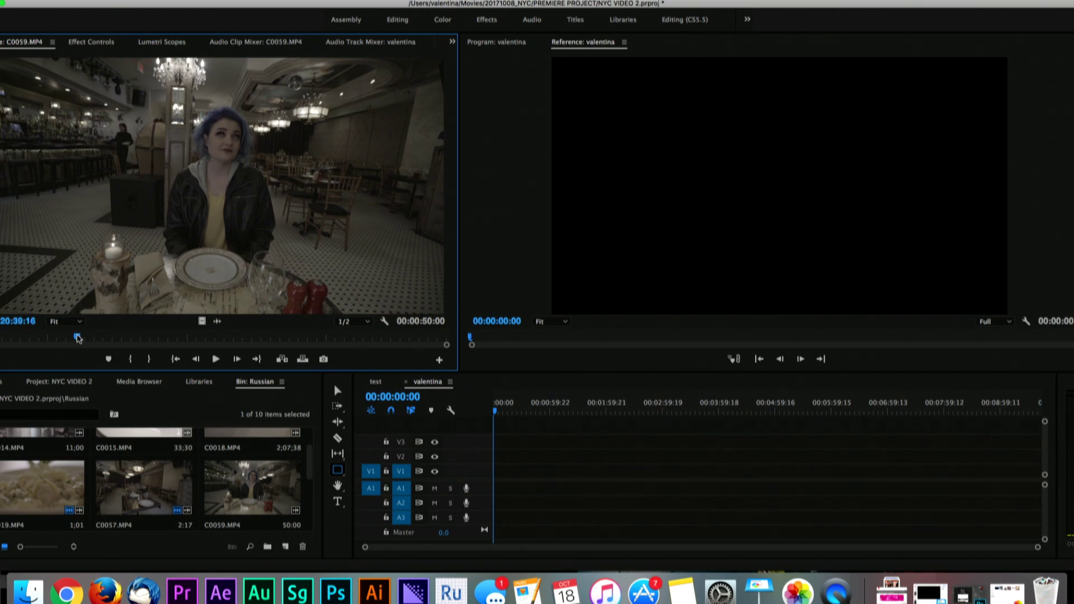
pyautogui.press('i')
pyautogui.press('space')
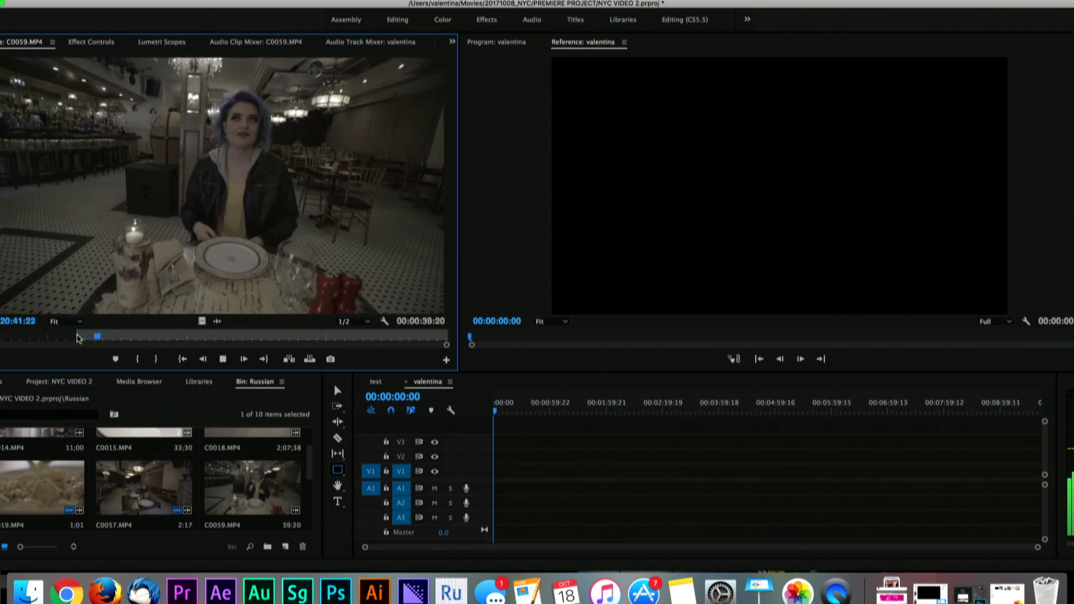
pyautogui.press('space')
pyautogui.press('o')
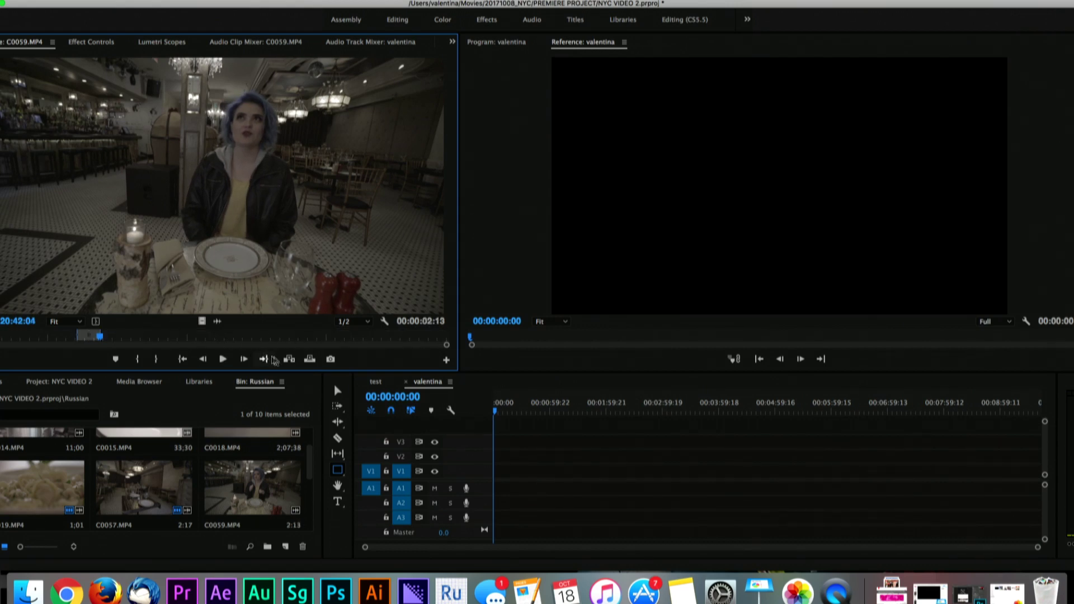
# Step: Insert the marked part of C0059.MP4 at the start of the new sequence and extend its end to about 00:00:07:06
pyautogui.click(289, 358)
pyautogui.scroll(5, 576, 500)
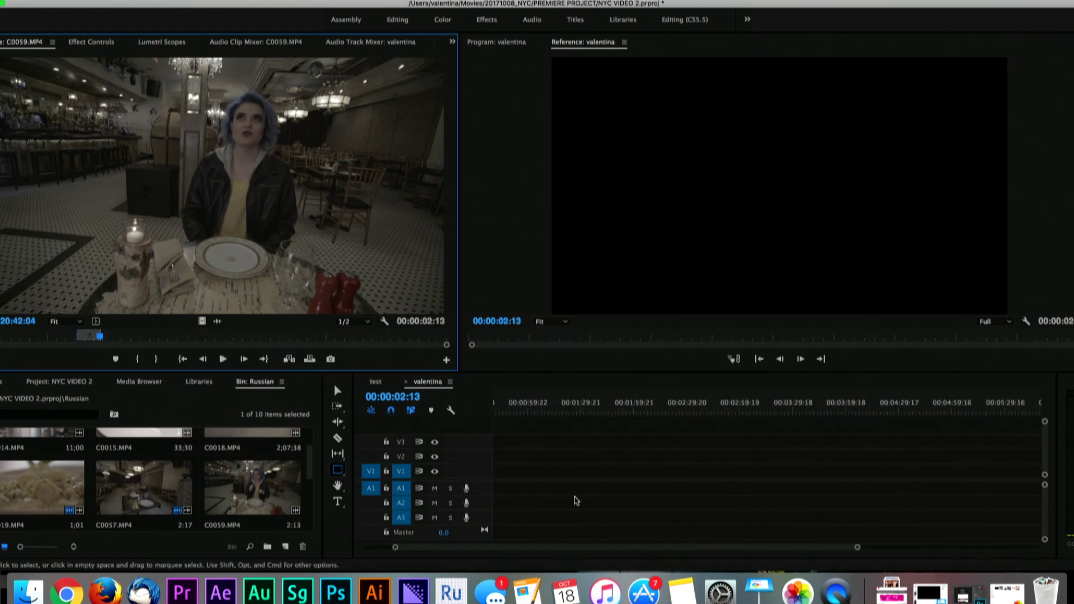
pyautogui.scroll(3, 577, 500)
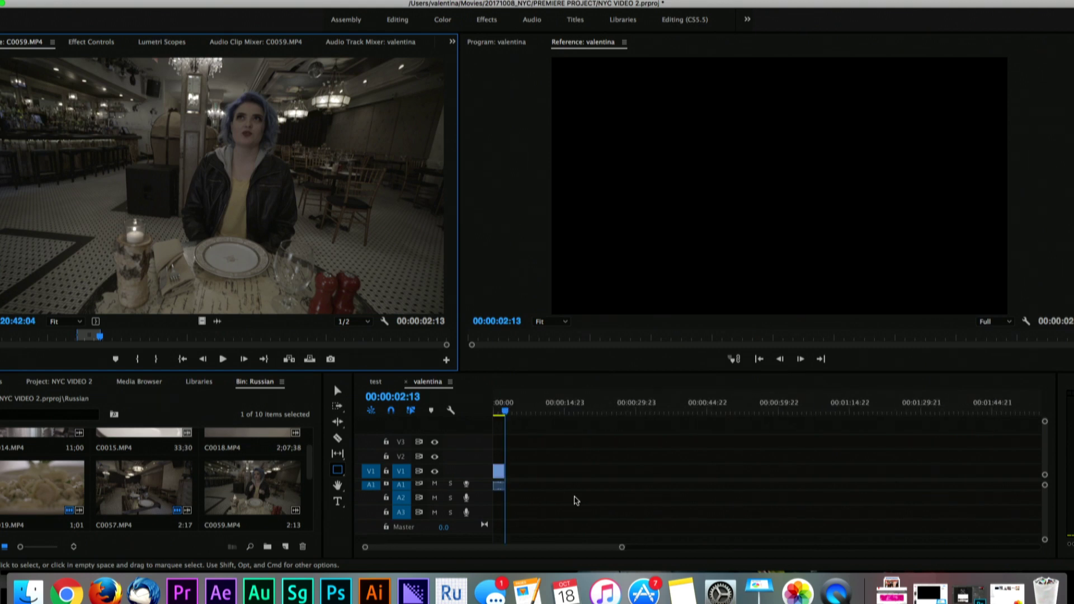
pyautogui.scroll(2, 560, 501)
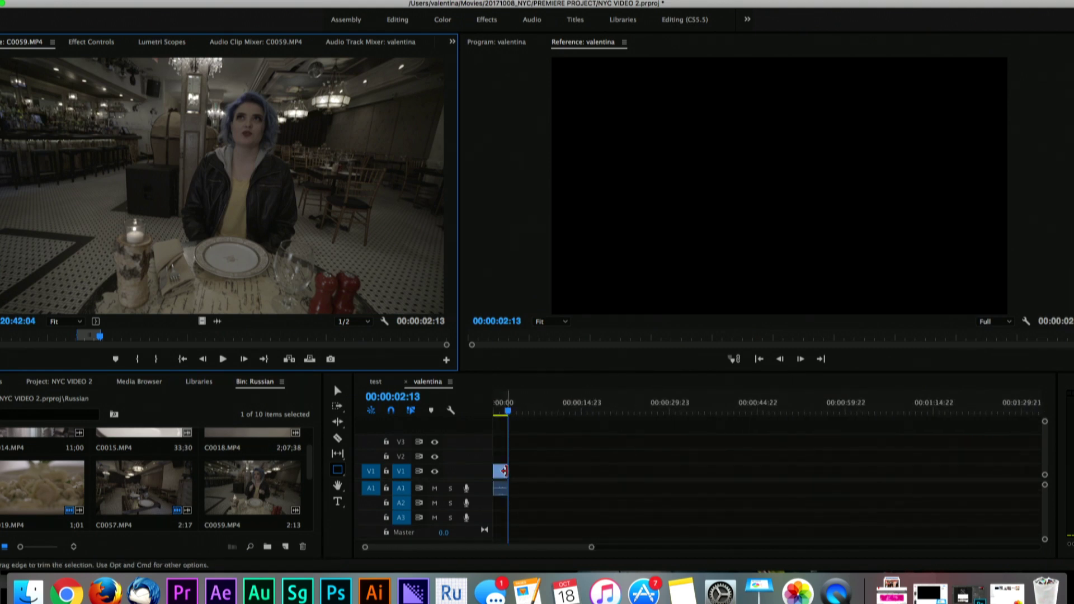
pyautogui.moveTo(508, 471); pyautogui.dragTo(533, 469)
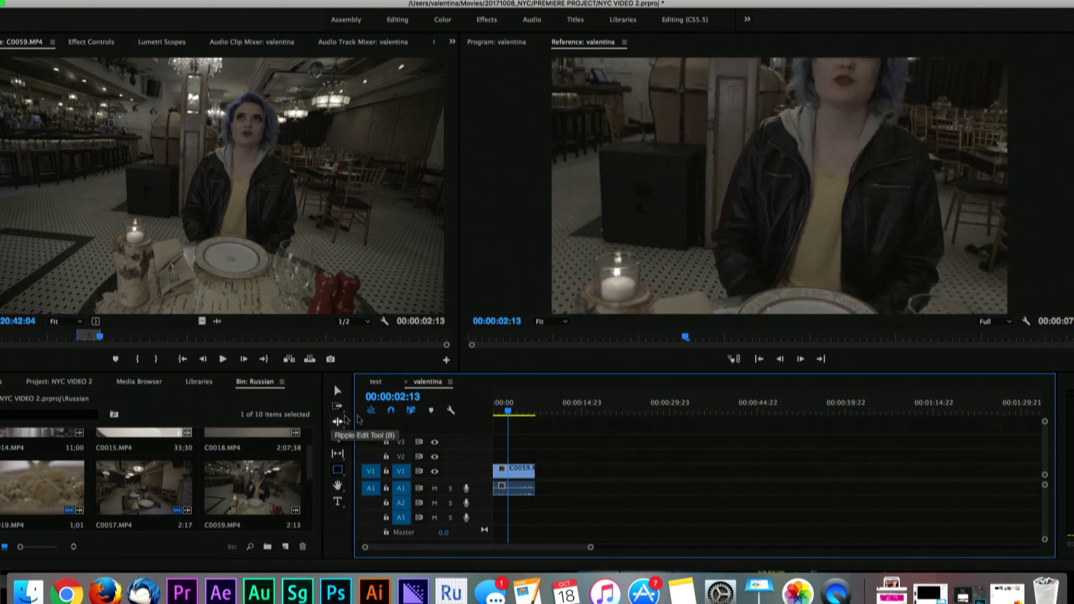
# Step: Set the C0059.MP4 clip's scale to 65 and its vertical position to 597
pyautogui.click(512, 475)
pyautogui.click(125, 42)
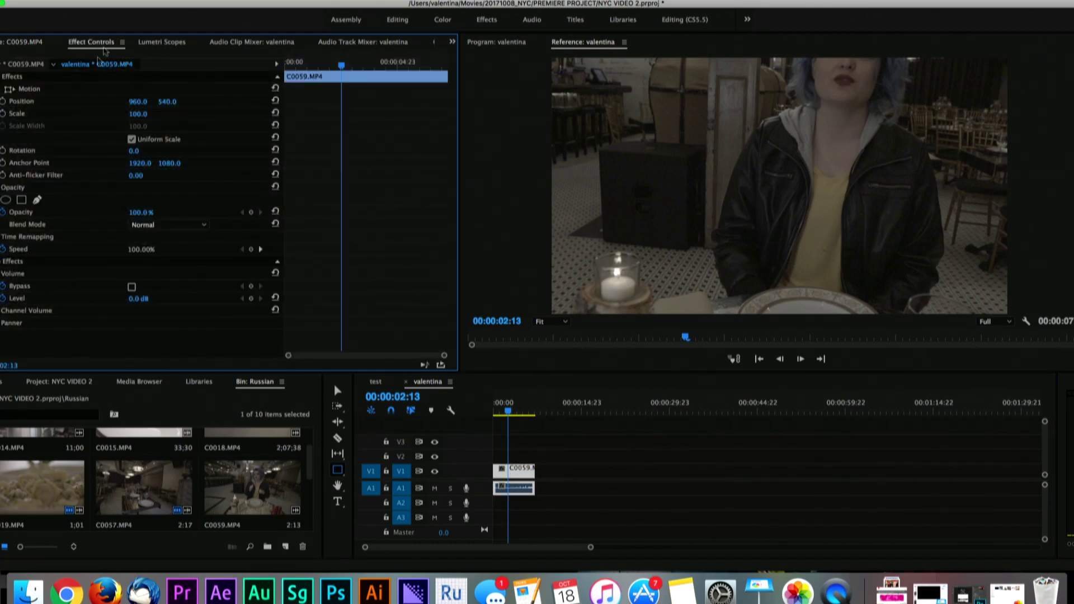
pyautogui.moveTo(140, 114)
pyautogui.mouseDown()
pyautogui.moveTo(106, 114)
pyautogui.moveTo(144, 113)
pyautogui.mouseUp()
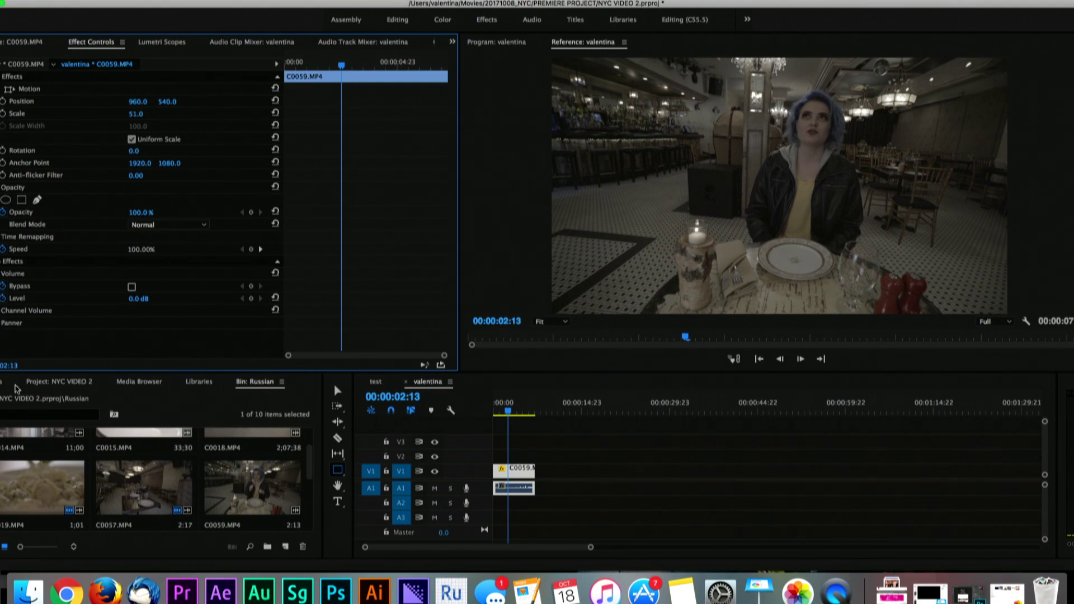
pyautogui.click(138, 114)
pyautogui.press('Return')
pyautogui.moveTo(136, 114); pyautogui.dragTo(159, 114)
pyautogui.moveTo(167, 102); pyautogui.dragTo(196, 102)
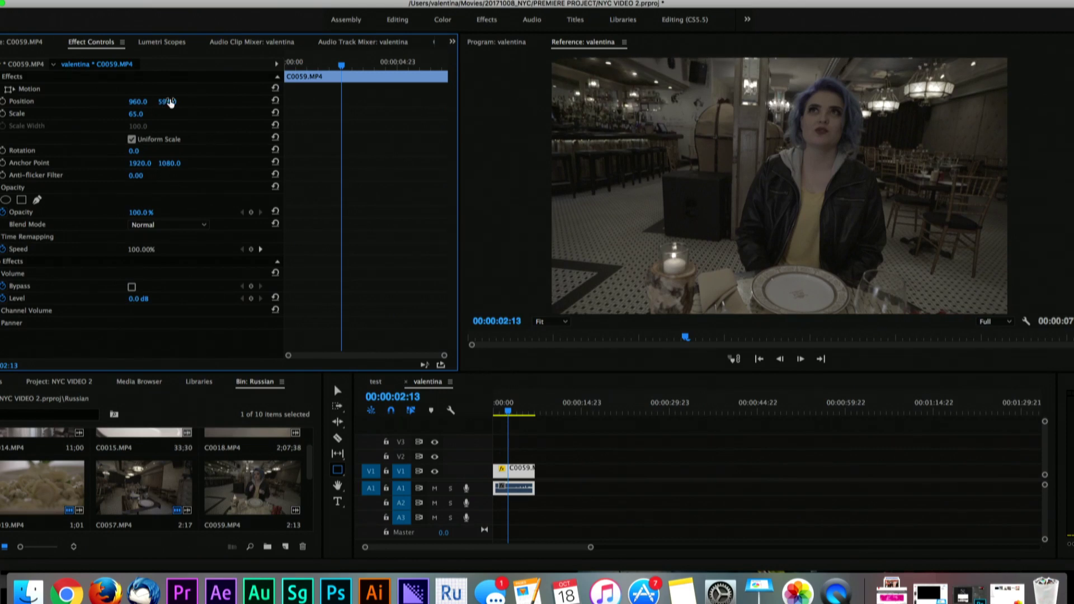
pyautogui.scroll(-3, 189, 480)
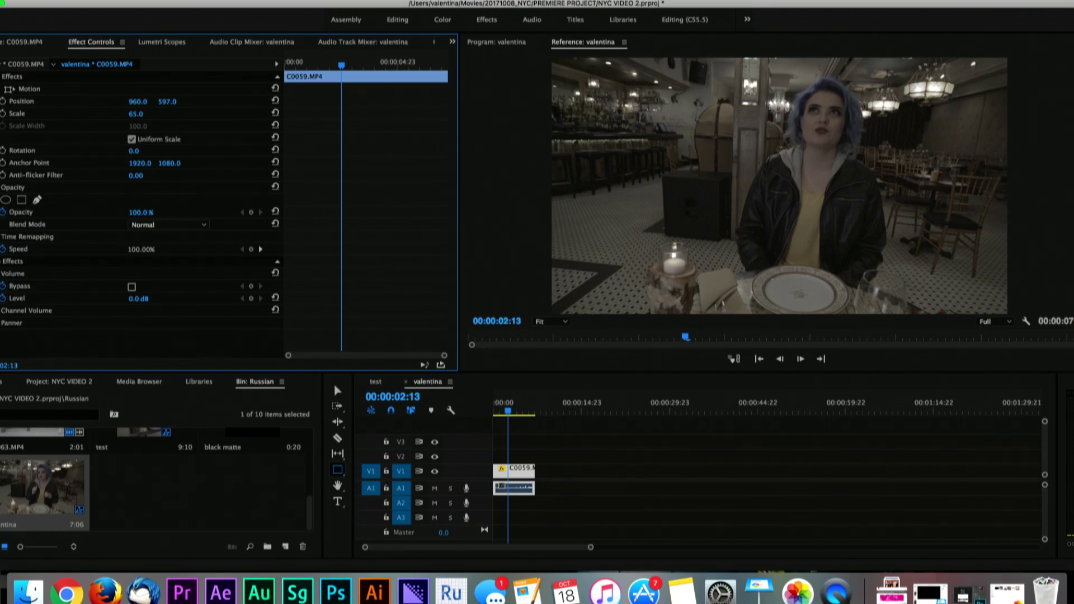
pyautogui.click(259, 1)
pyautogui.moveTo(305, 1)
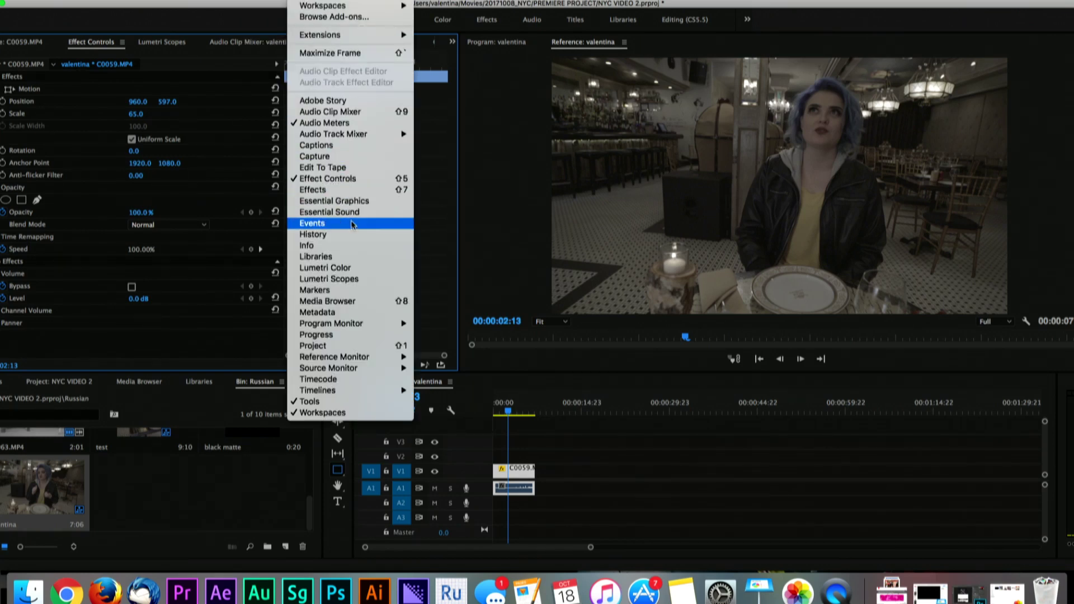
pyautogui.click(347, 268)
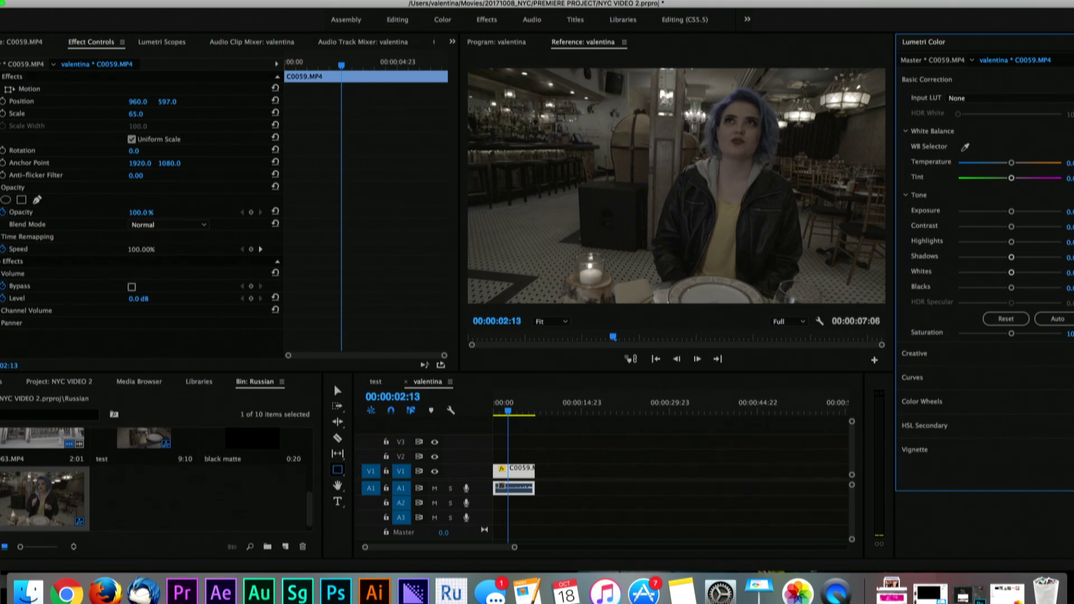
pyautogui.hotkey('shift', '7')
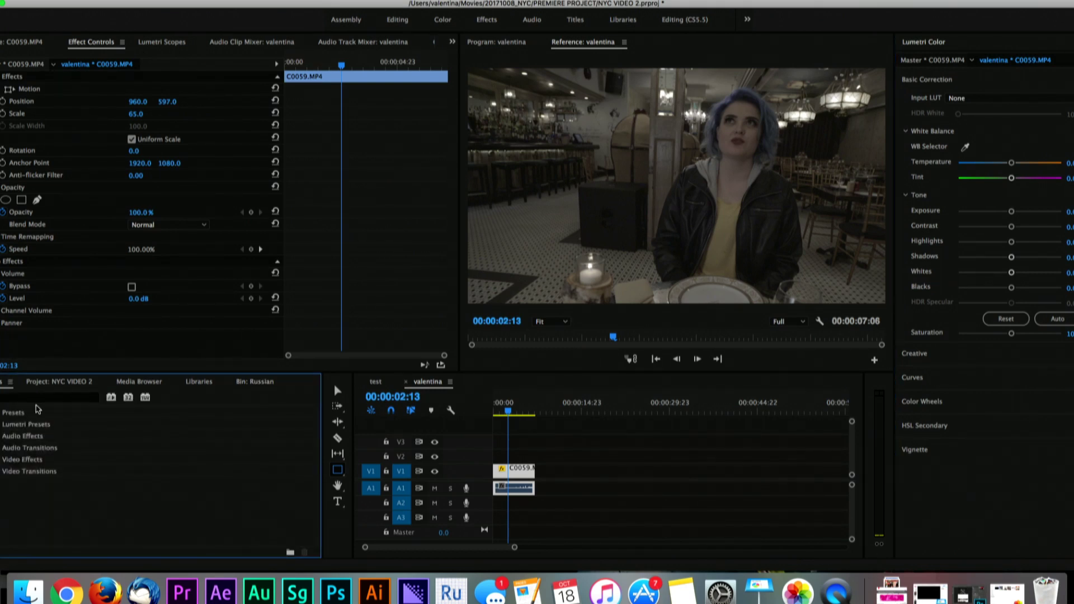
pyautogui.click(37, 397)
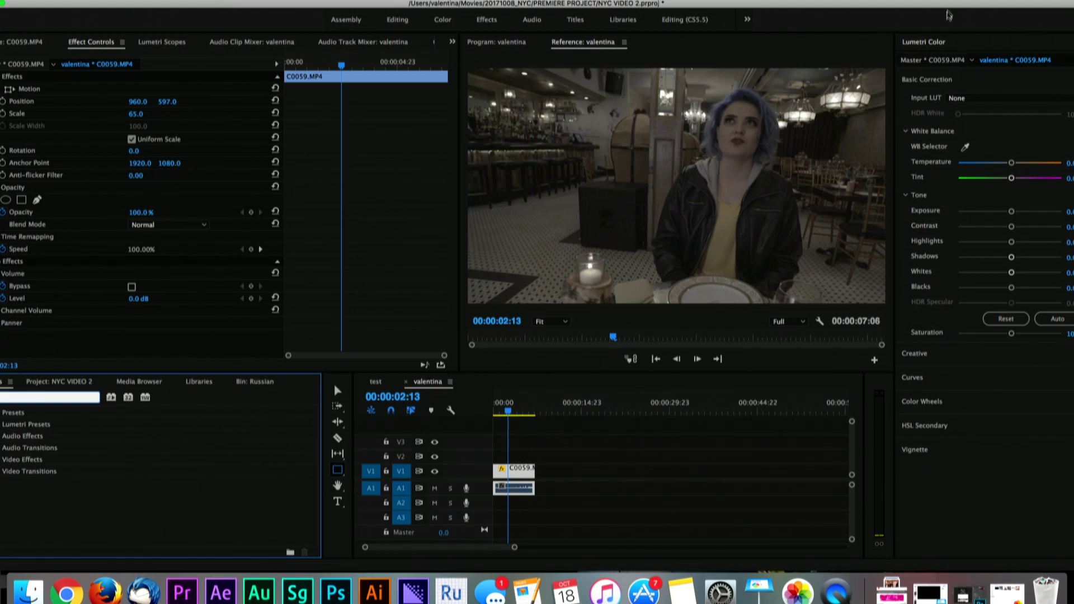
pyautogui.click(952, 42)
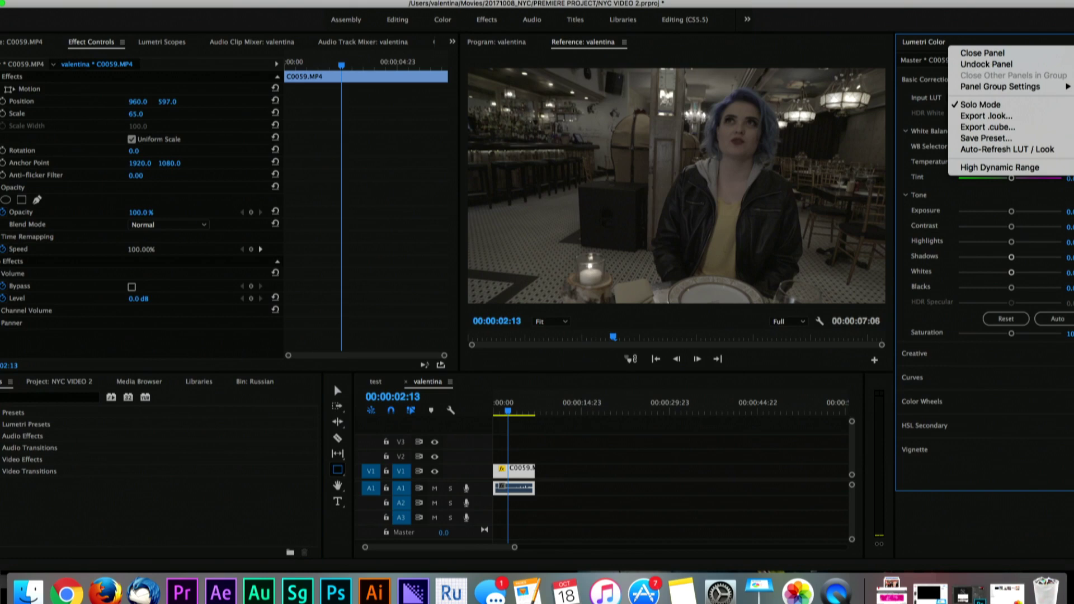
pyautogui.click(1013, 55)
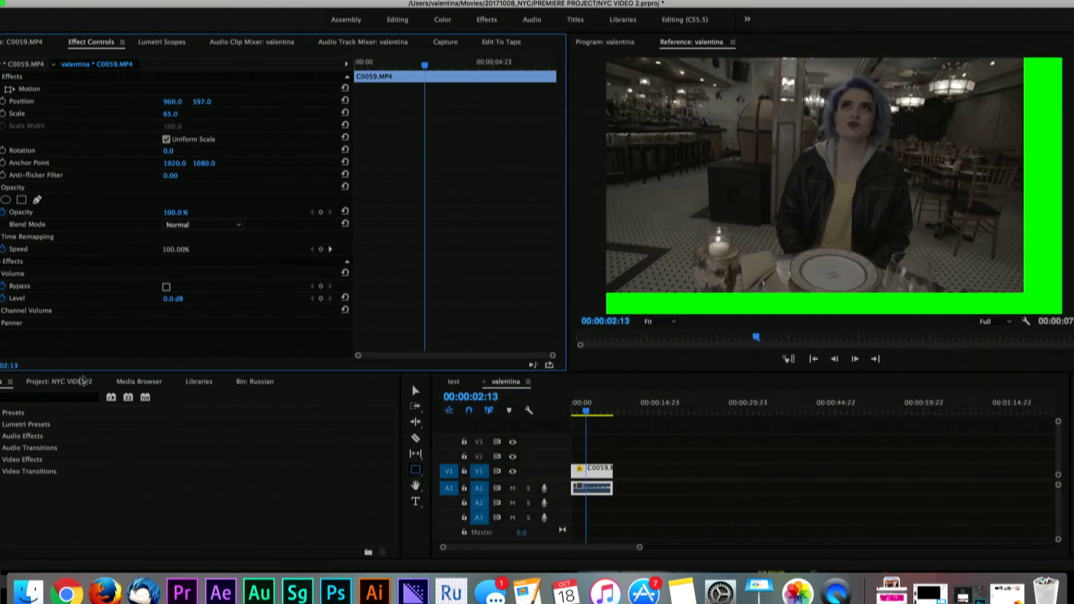
pyautogui.click(79, 381)
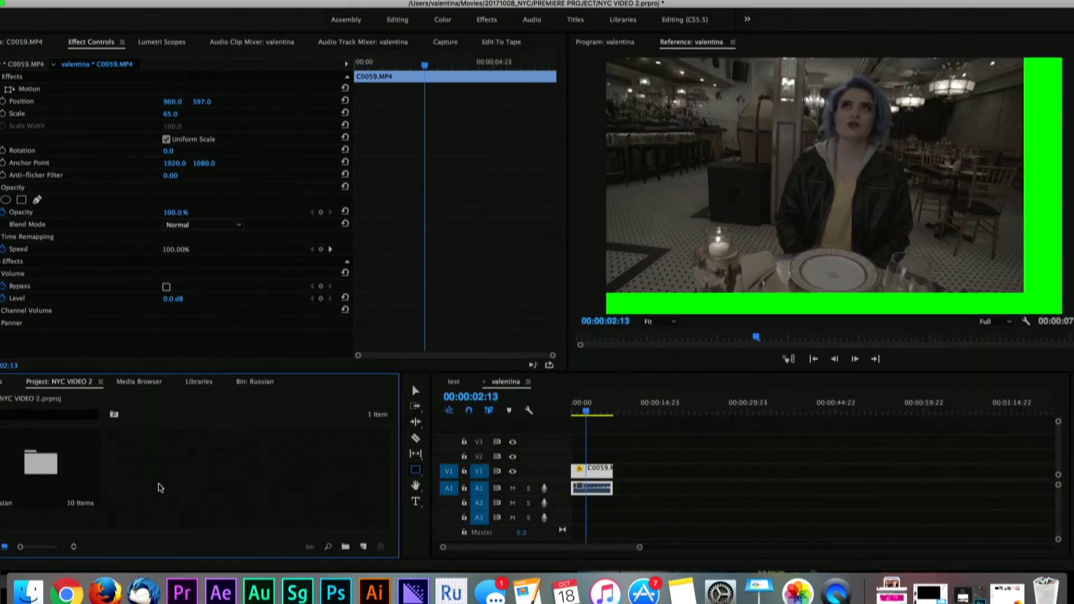
# Step: Open Essential Graphics and place the Clean_LowerThird_3 template at the start of track V2, above the C0059.MP4 clip
pyautogui.click(636, 479)
pyautogui.moveTo(602, 413); pyautogui.dragTo(599, 415)
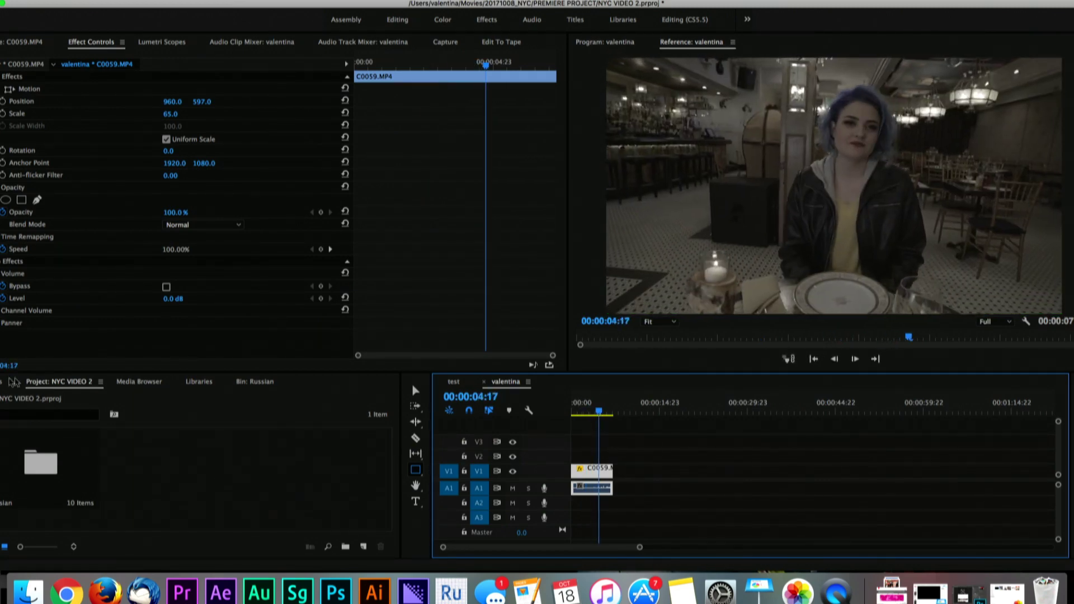
pyautogui.click(305, 0)
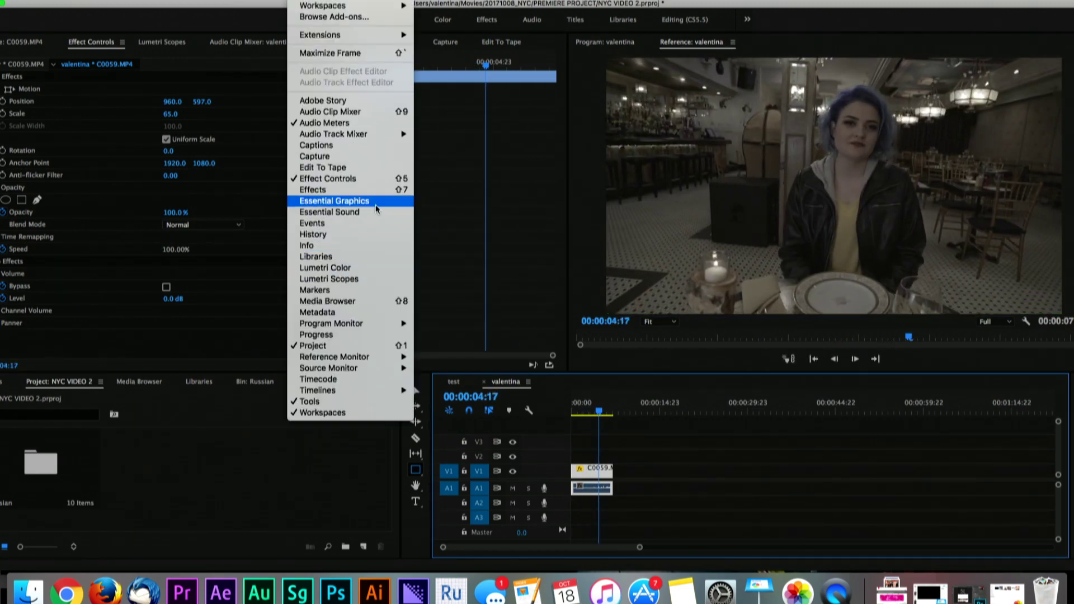
pyautogui.click(376, 209)
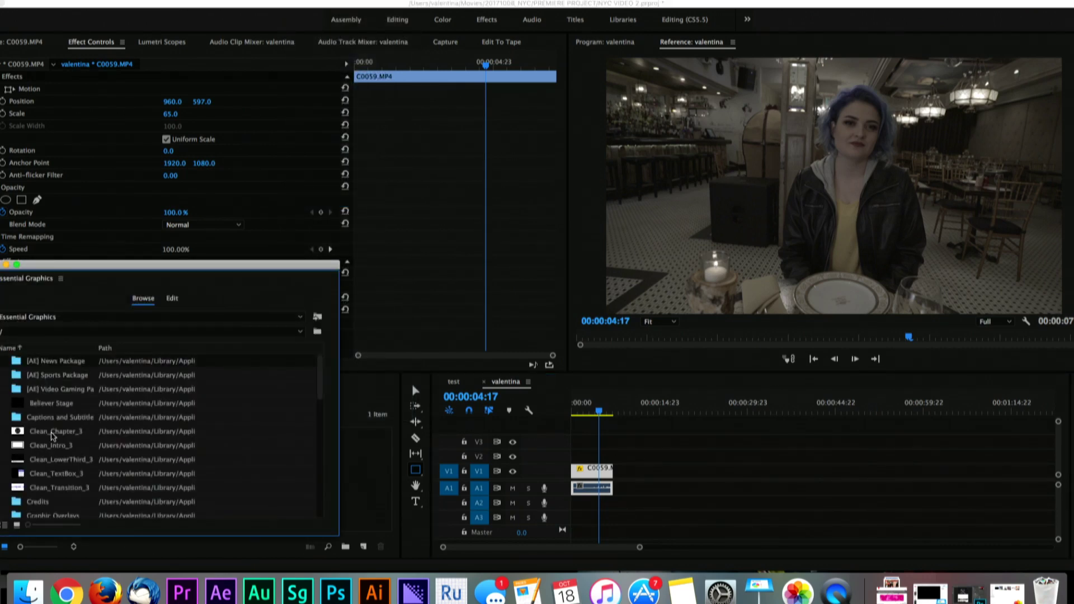
pyautogui.click(19, 463)
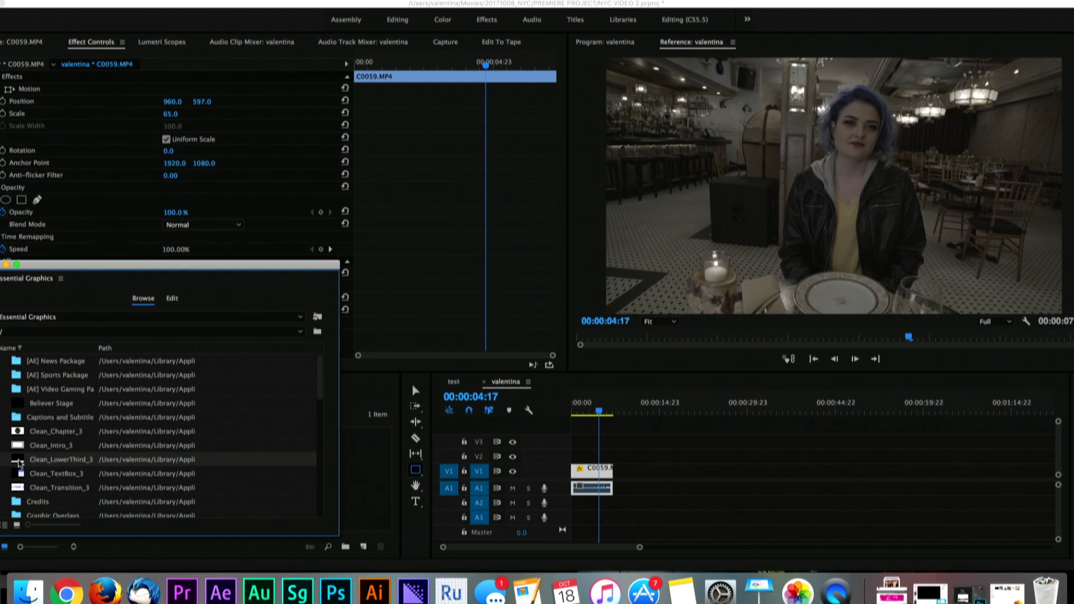
pyautogui.moveTo(20, 462); pyautogui.dragTo(573, 453)
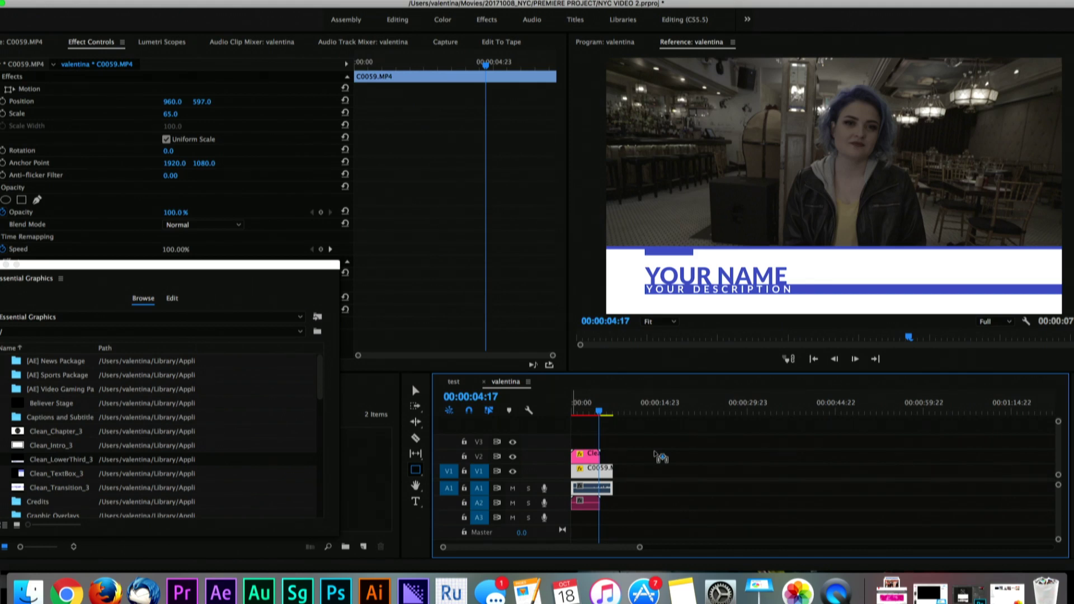
# Step: With the playhead at 00:00:02:22, set the lower-third graphic's title text to the presenter's full name
pyautogui.press('v')
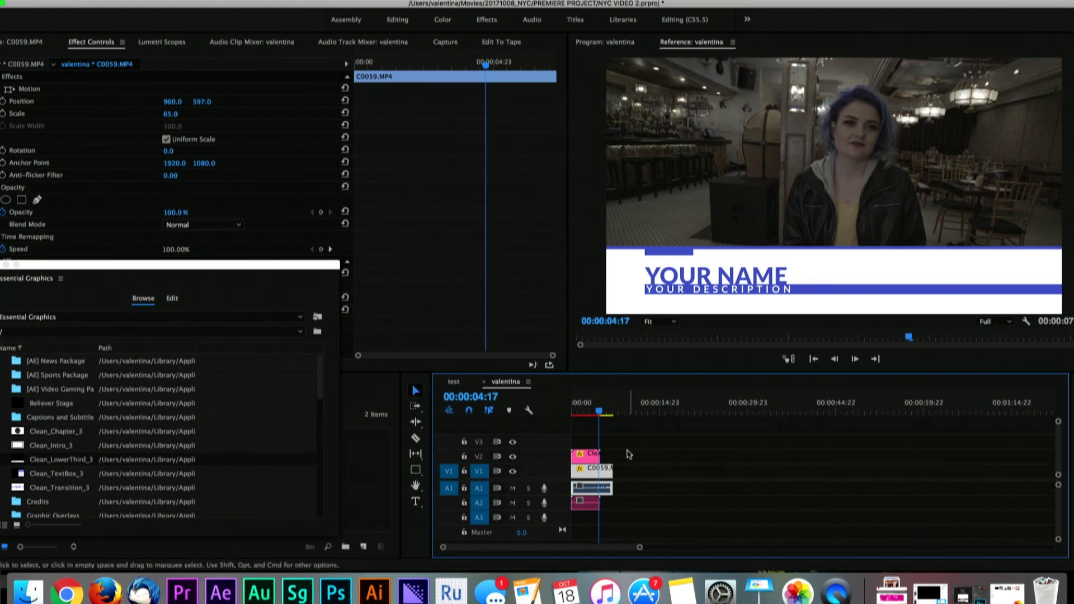
pyautogui.click(630, 428)
pyautogui.click(589, 411)
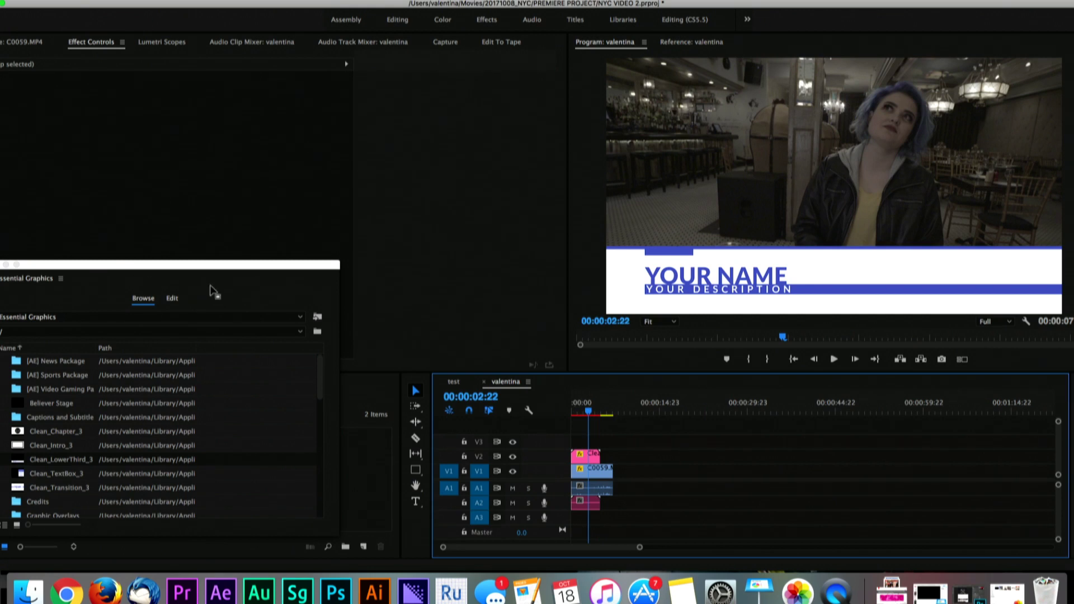
pyautogui.click(172, 298)
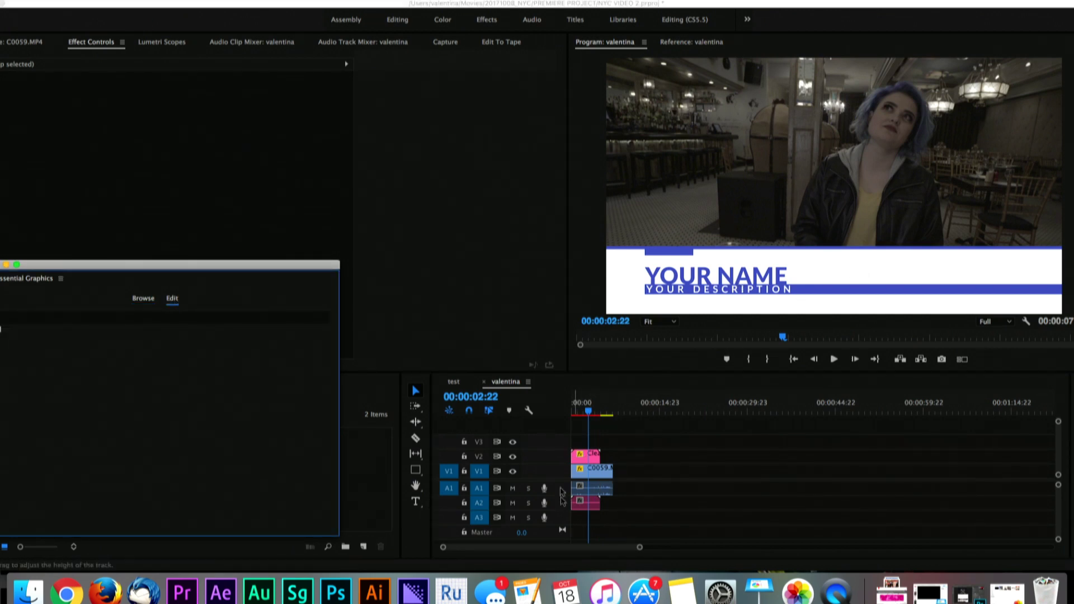
pyautogui.click(587, 456)
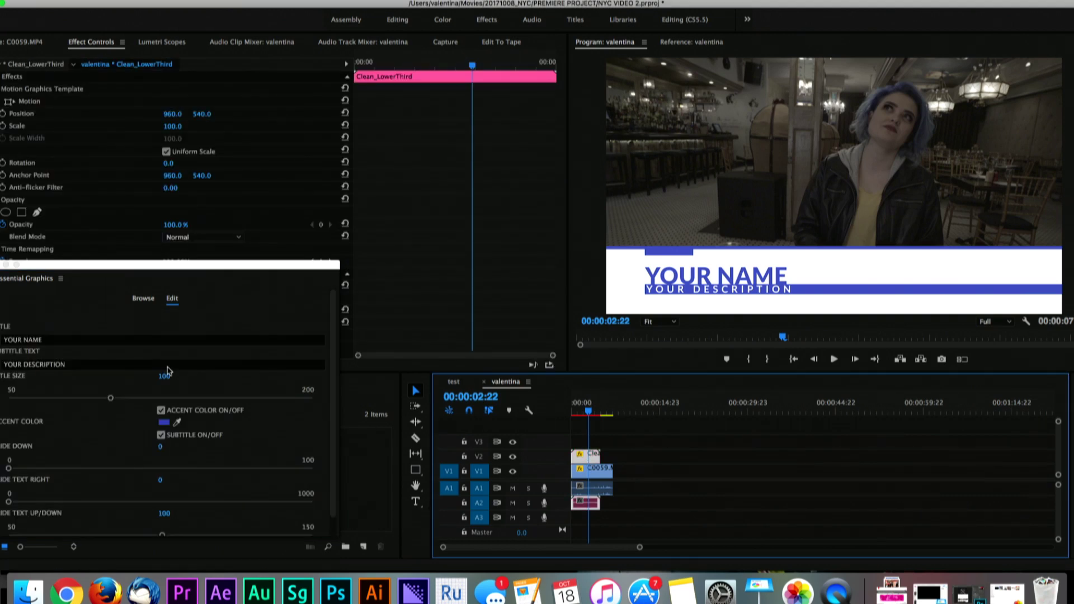
pyautogui.click(118, 341)
pyautogui.write('Valen')
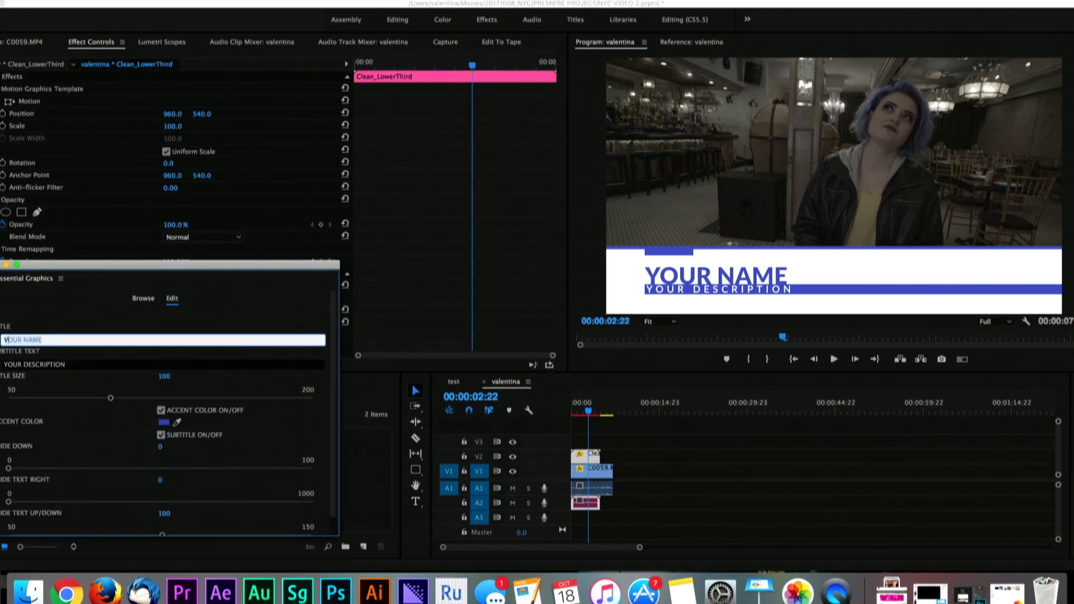
pyautogui.write('tina Vee')
pyautogui.press('Tab')
# Step: Set the lower-third graphic's subtitle text to Presenter
pyautogui.write('Pr')
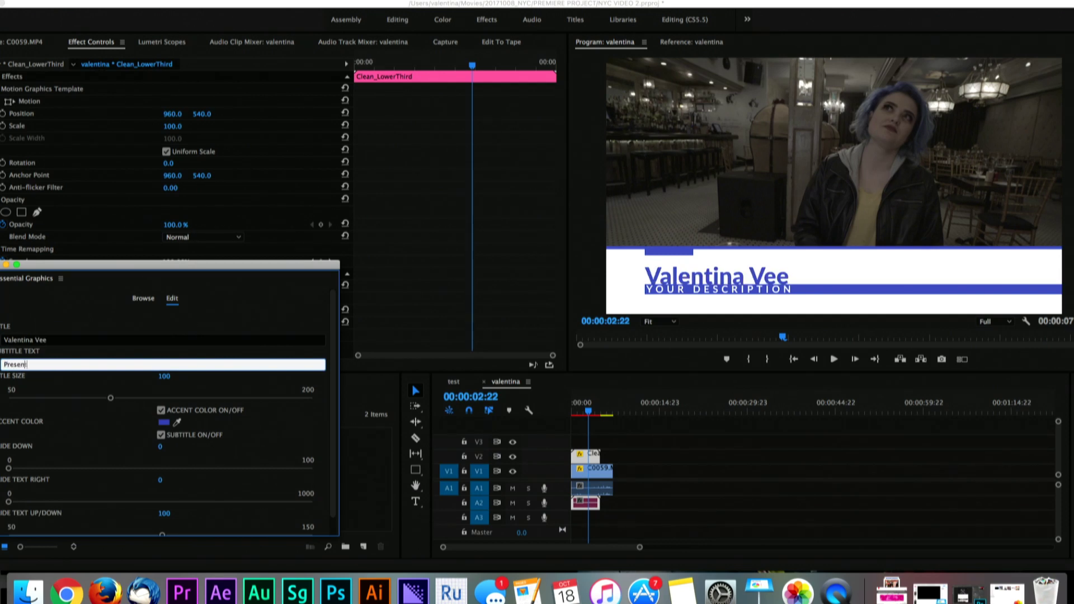
pyautogui.write('esenter')
pyautogui.click(609, 439)
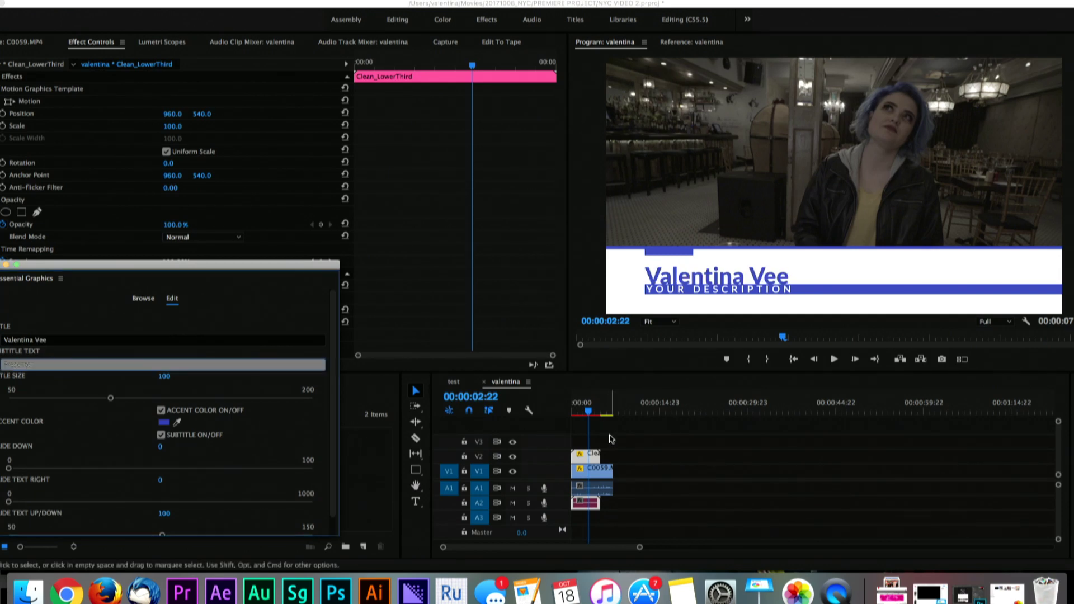
pyautogui.click(590, 455)
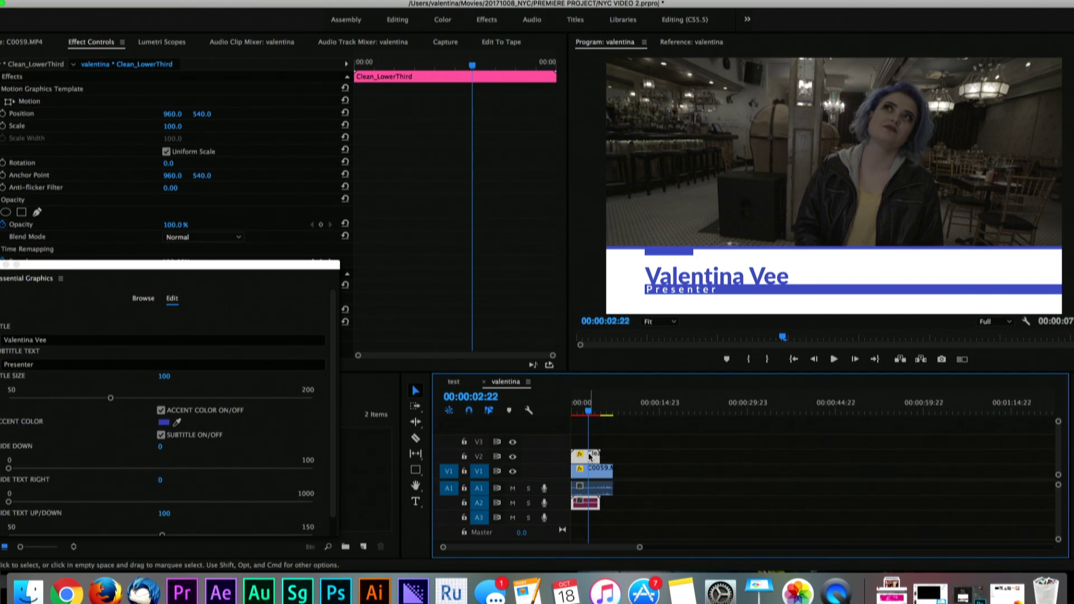
# Step: Reposition and enlarge the floating Essential Graphics window so all the lower third's settings fit inside it
pyautogui.click(310, 265)
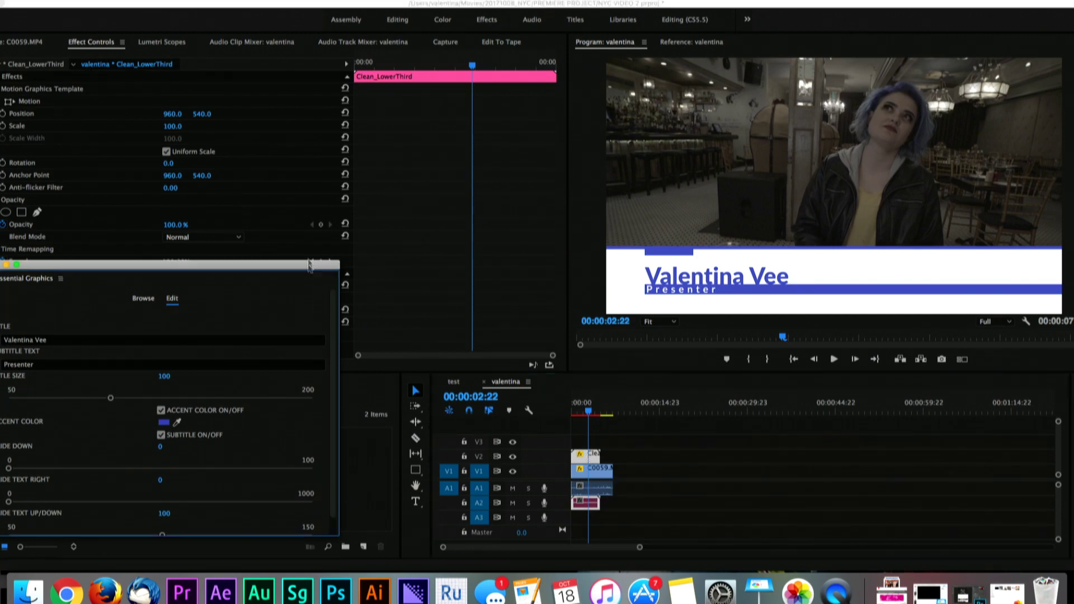
pyautogui.moveTo(311, 265); pyautogui.dragTo(306, 35)
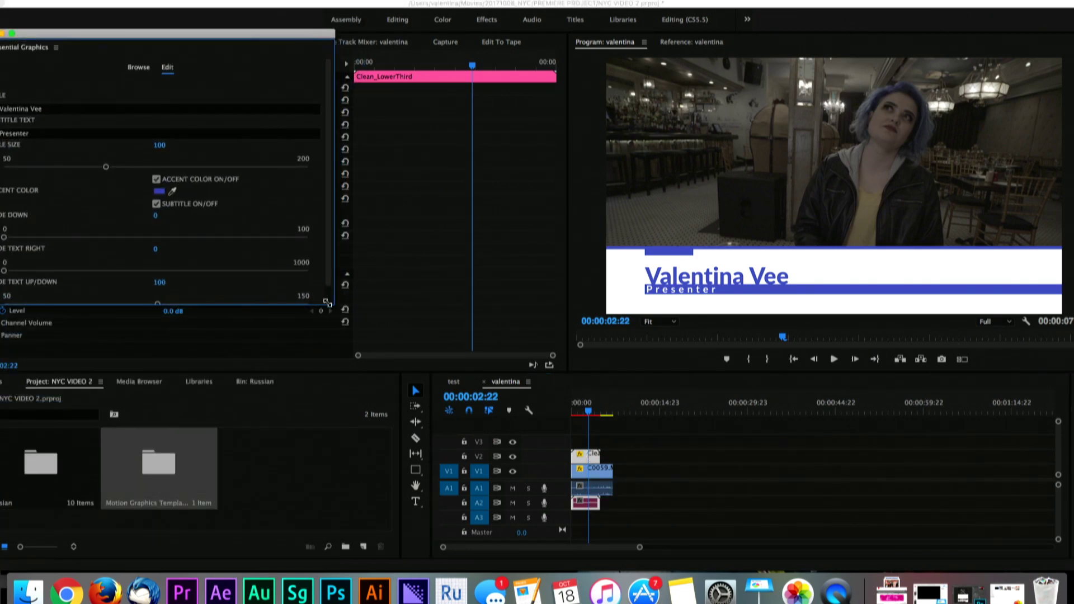
pyautogui.moveTo(334, 306); pyautogui.dragTo(378, 529)
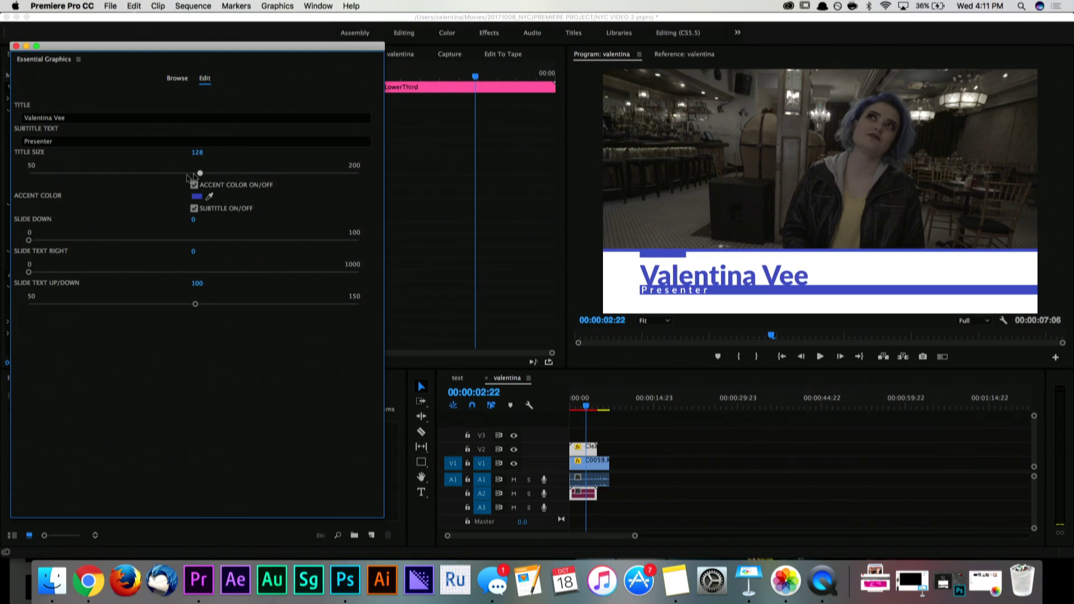
# Step: Set the lower third's title size to 123 and Slide Text Right to 677, trying the accent color off and on
pyautogui.moveTo(187, 177); pyautogui.dragTo(189, 173)
pyautogui.moveTo(28, 272); pyautogui.dragTo(251, 248)
pyautogui.click(194, 186)
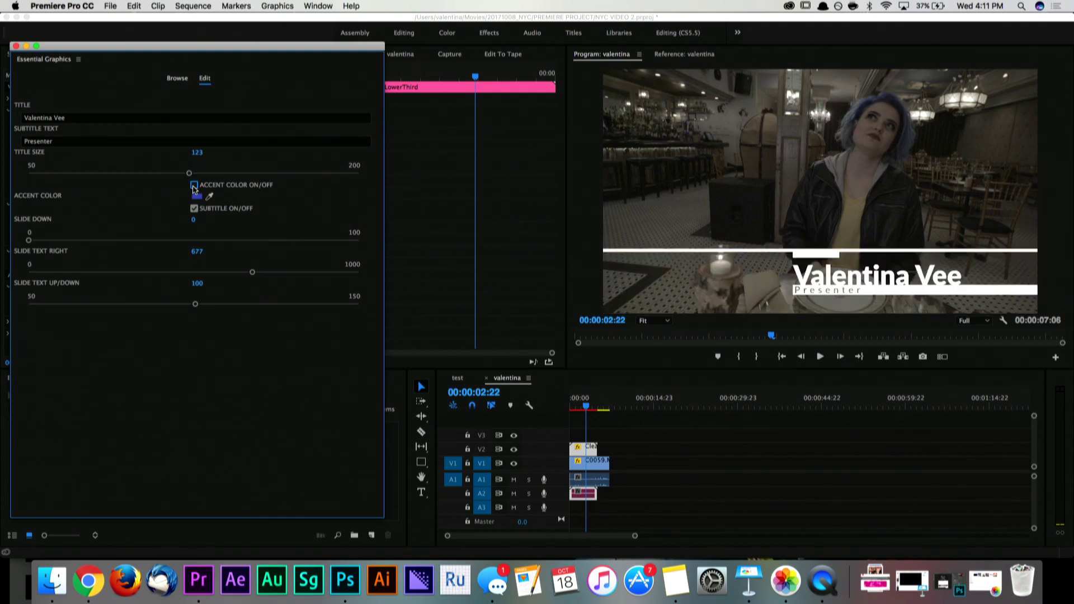
pyautogui.click(194, 185)
pyautogui.click(194, 186)
# Step: Change the lower third's accent color to purple 6117AA
pyautogui.click(197, 197)
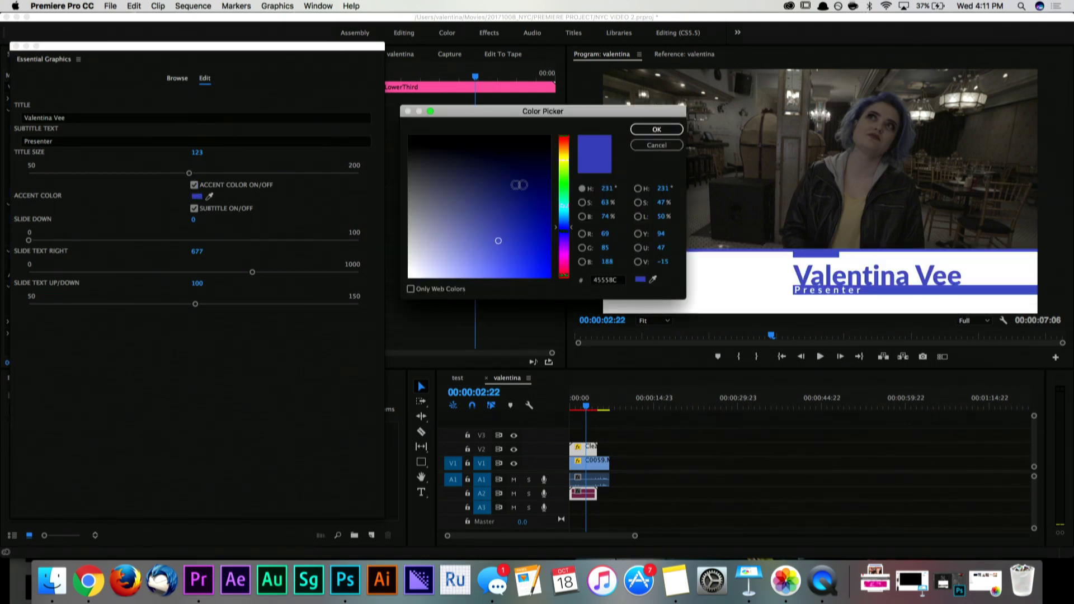
pyautogui.click(566, 242)
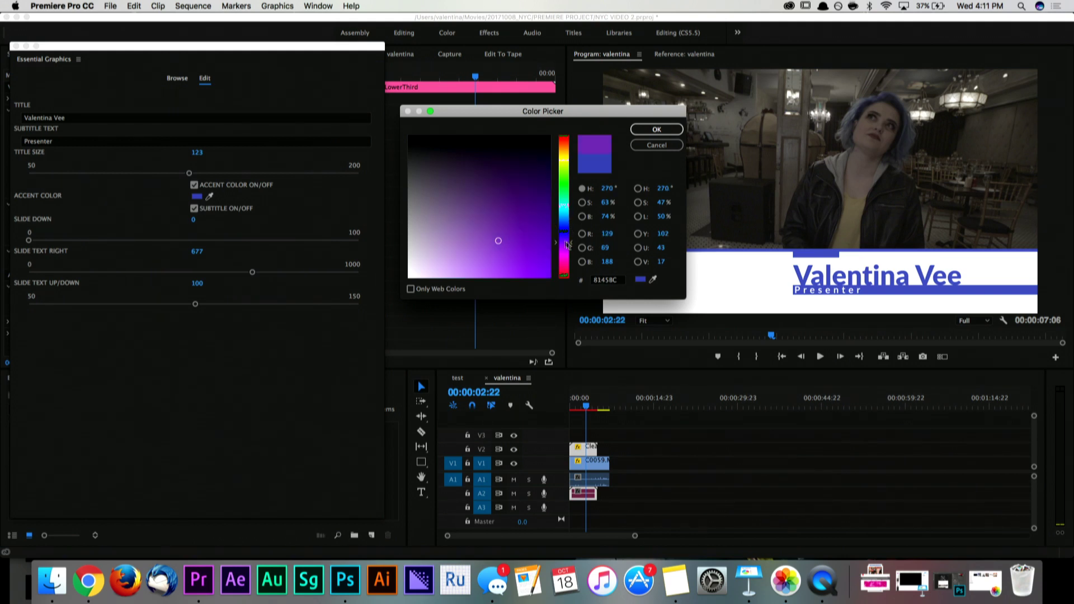
pyautogui.click(540, 213)
pyautogui.moveTo(540, 213); pyautogui.dragTo(530, 229)
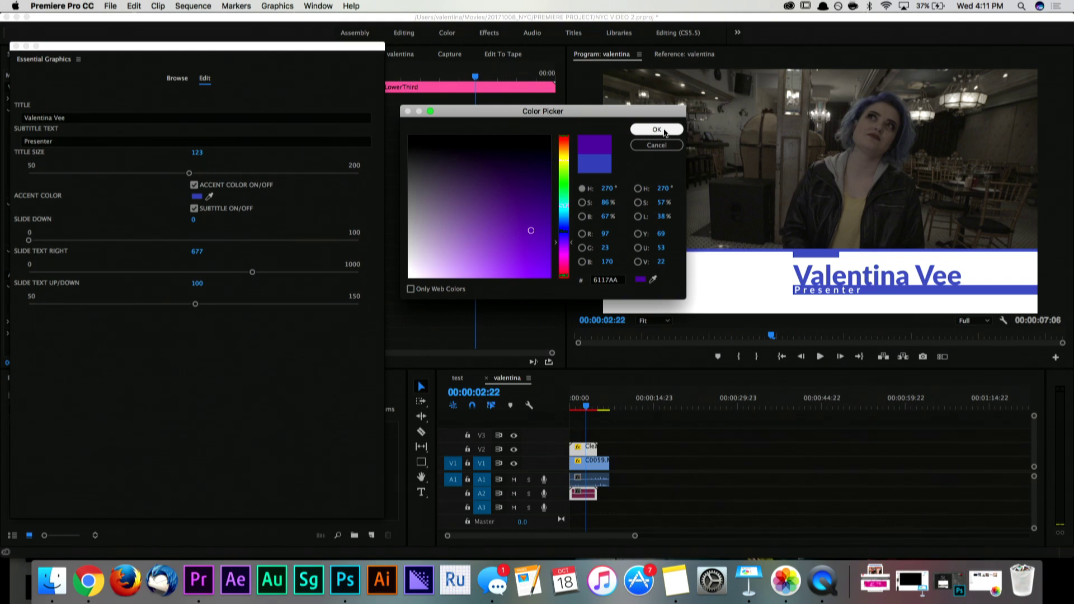
pyautogui.click(664, 132)
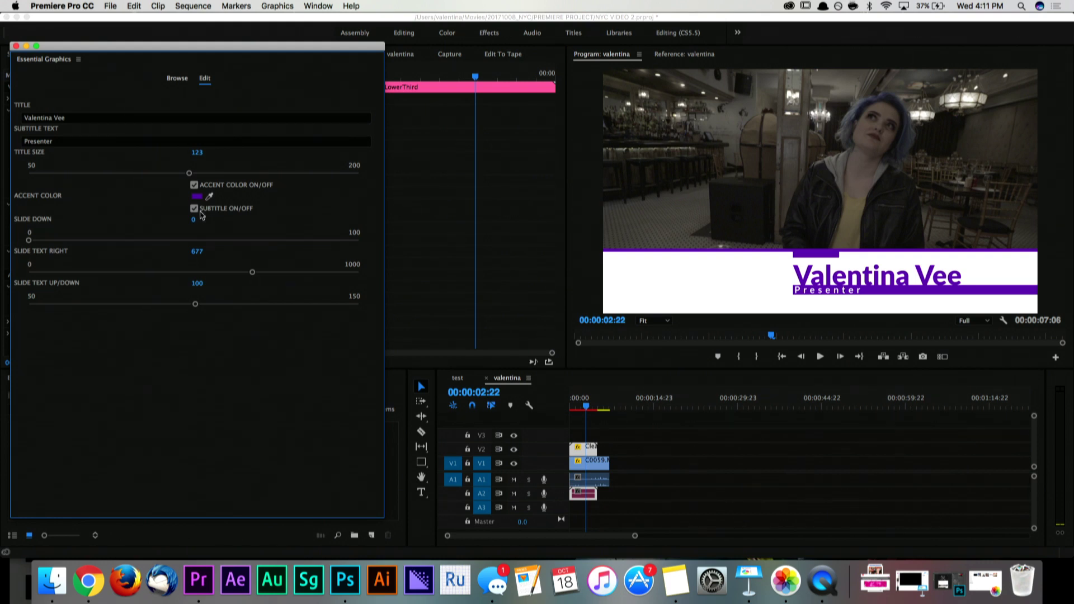
# Step: Toggle the lower third's subtitle and leave it turned off
pyautogui.click(195, 209)
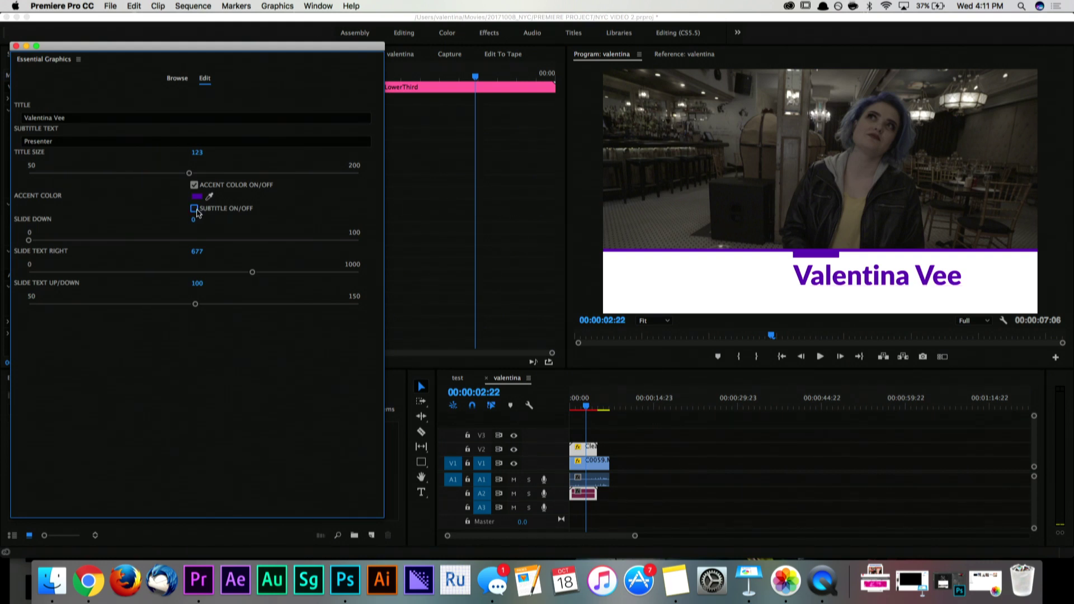
pyautogui.click(194, 209)
pyautogui.click(194, 210)
# Step: Set the lower third's title size to 157 and Slide Text Up/Down to 50, with the accent color turned off
pyautogui.moveTo(194, 304); pyautogui.dragTo(104, 310)
pyautogui.moveTo(189, 174); pyautogui.dragTo(264, 174)
pyautogui.moveTo(106, 306); pyautogui.dragTo(18, 328)
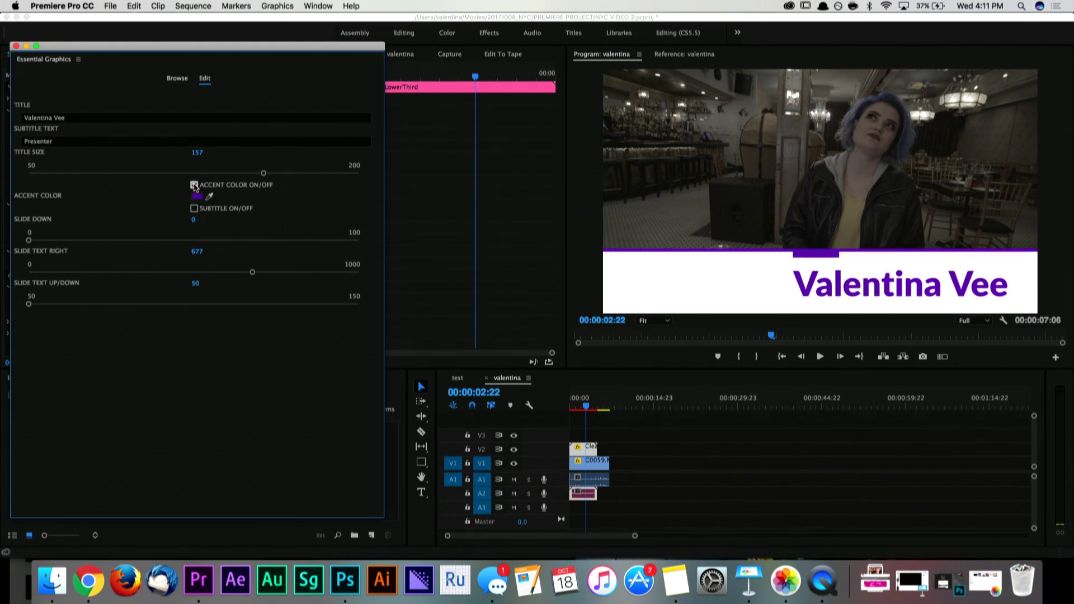
pyautogui.click(195, 185)
# Step: Play the sequence from its start to preview the customized lower third
pyautogui.click(553, 413)
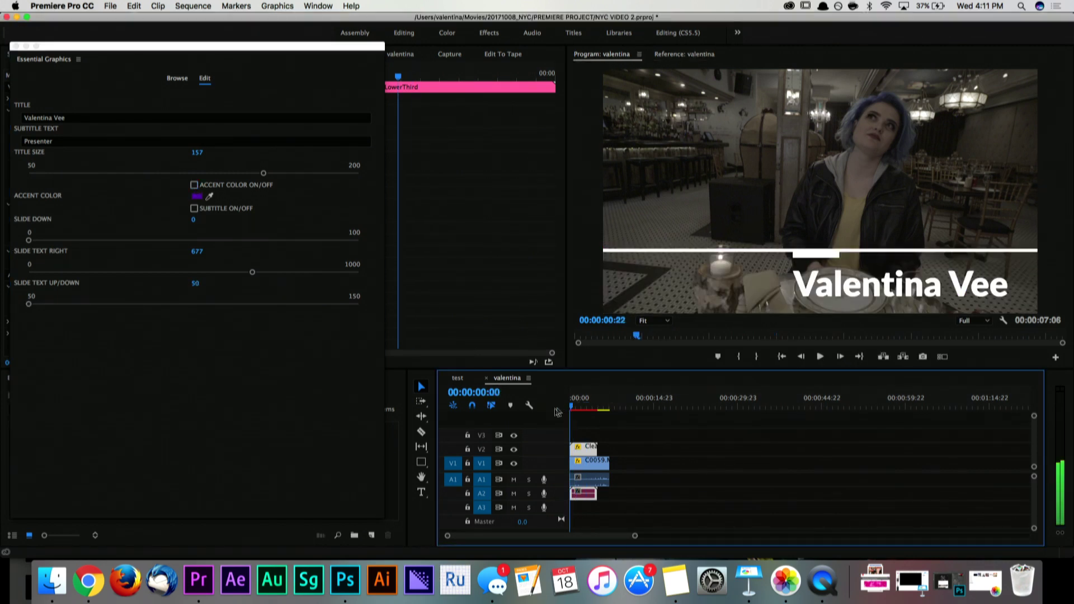
pyautogui.press('Home')
pyautogui.press('space')
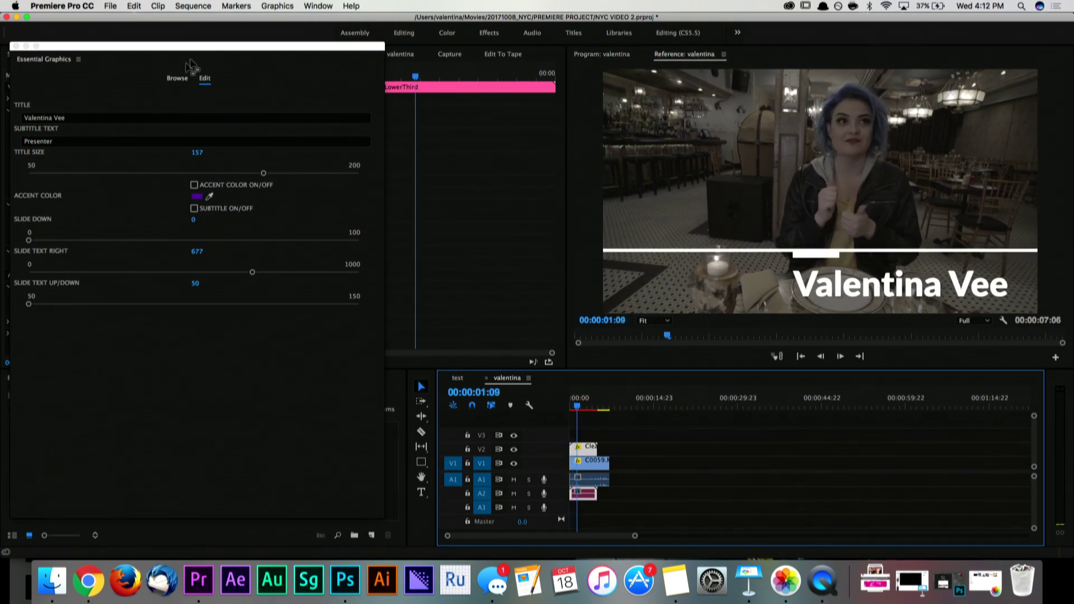
# Step: Duplicate the C0059.MP4 clip directly after the original on V1 and show the Essential Graphics template browser
pyautogui.click(177, 72)
pyautogui.click(177, 77)
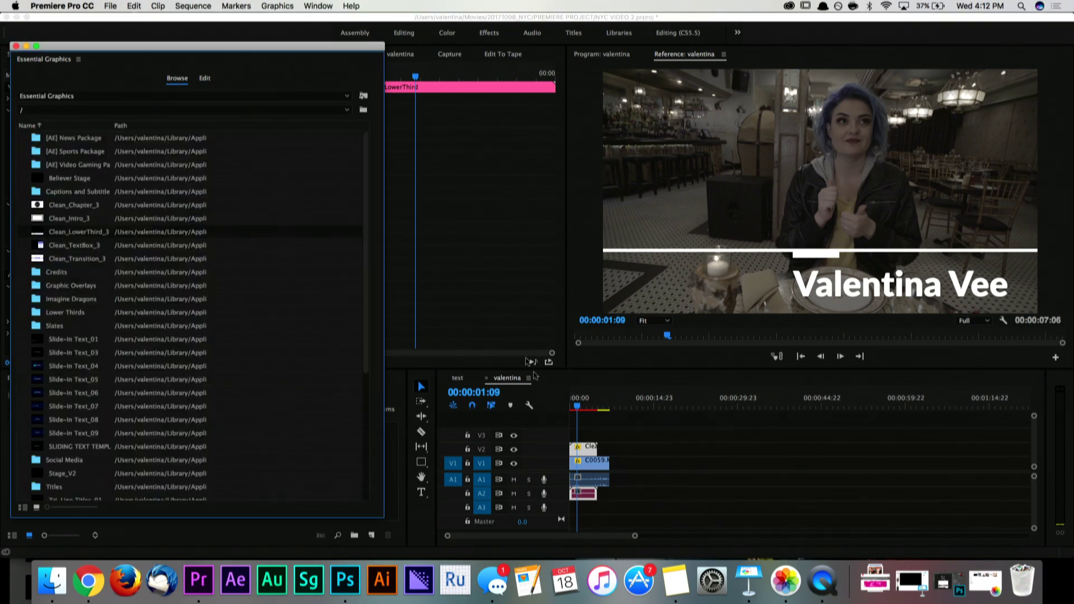
pyautogui.moveTo(596, 463); pyautogui.dragTo(626, 469)
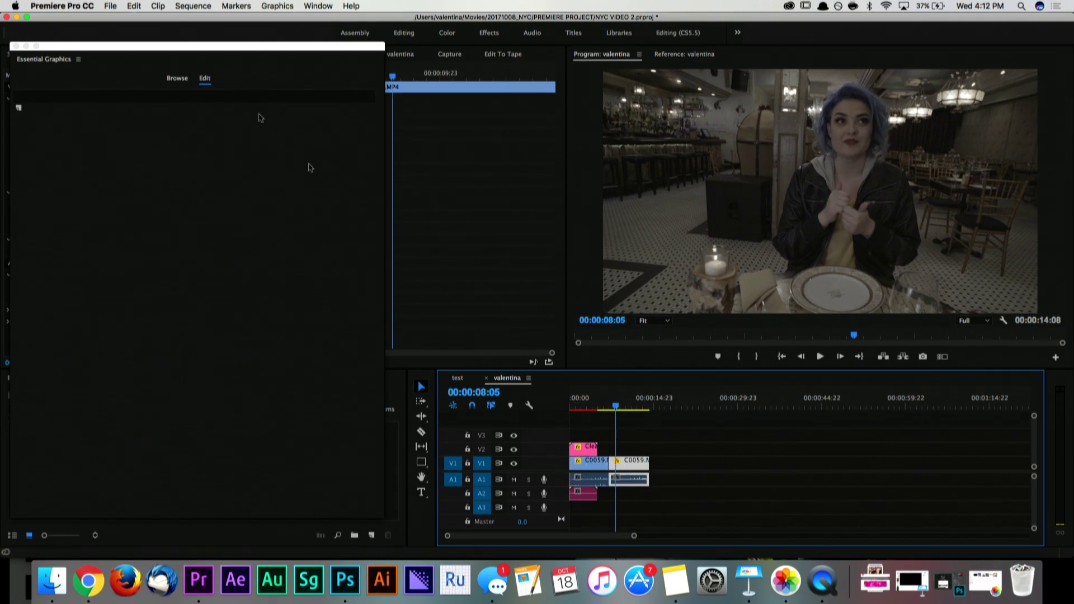
pyautogui.click(178, 78)
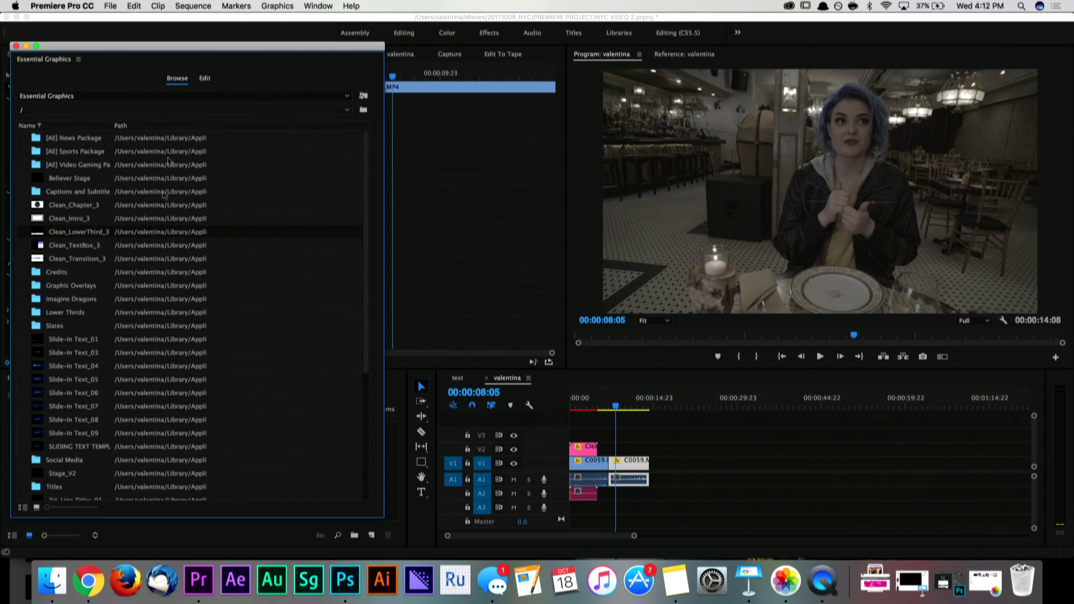
# Step: Launch After Effects and choose to update FxFactory now
pyautogui.click(234, 579)
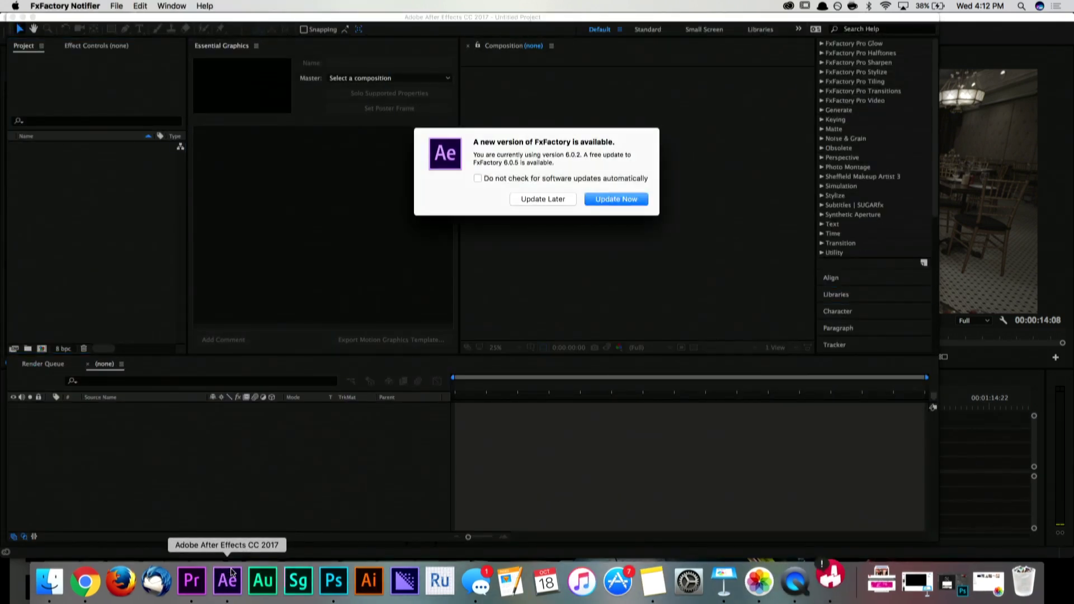
pyautogui.click(608, 203)
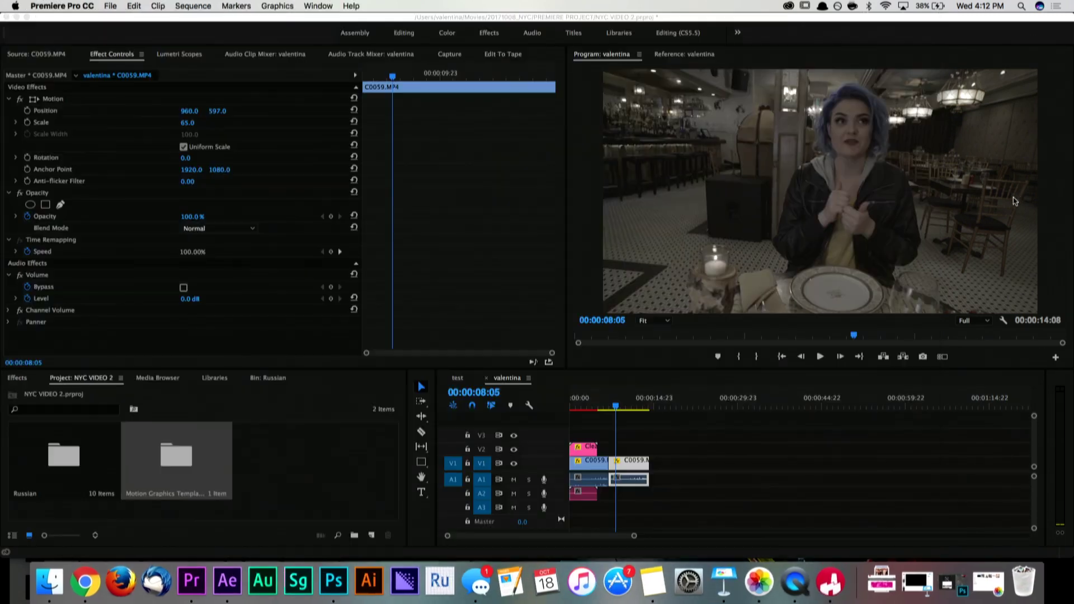
# Step: Return to Premiere Pro and move the playhead back over the lower third at the start of the sequence
pyautogui.click(903, 20)
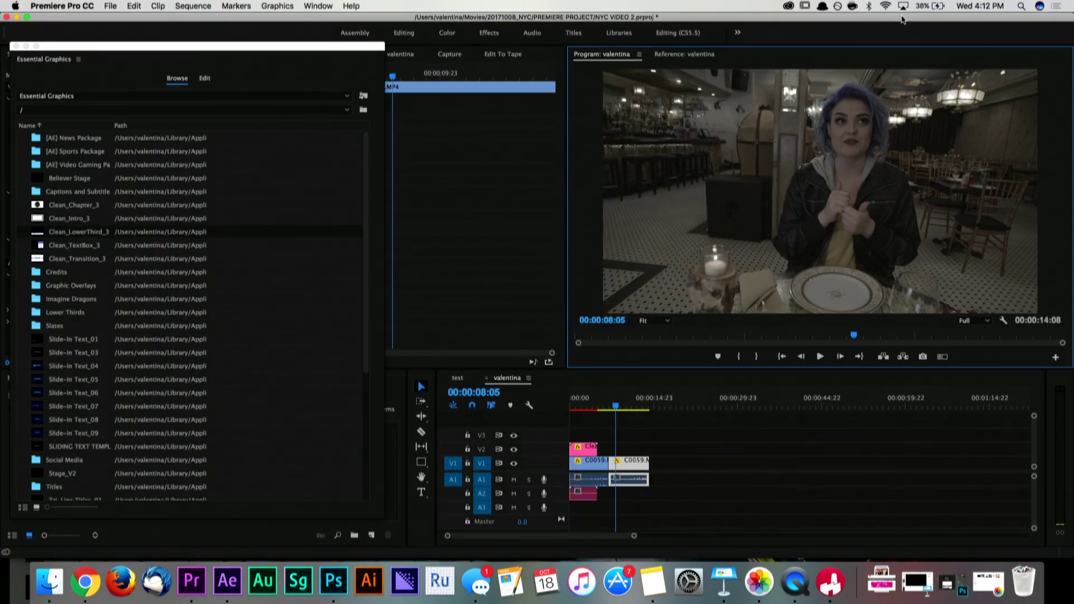
pyautogui.click(594, 407)
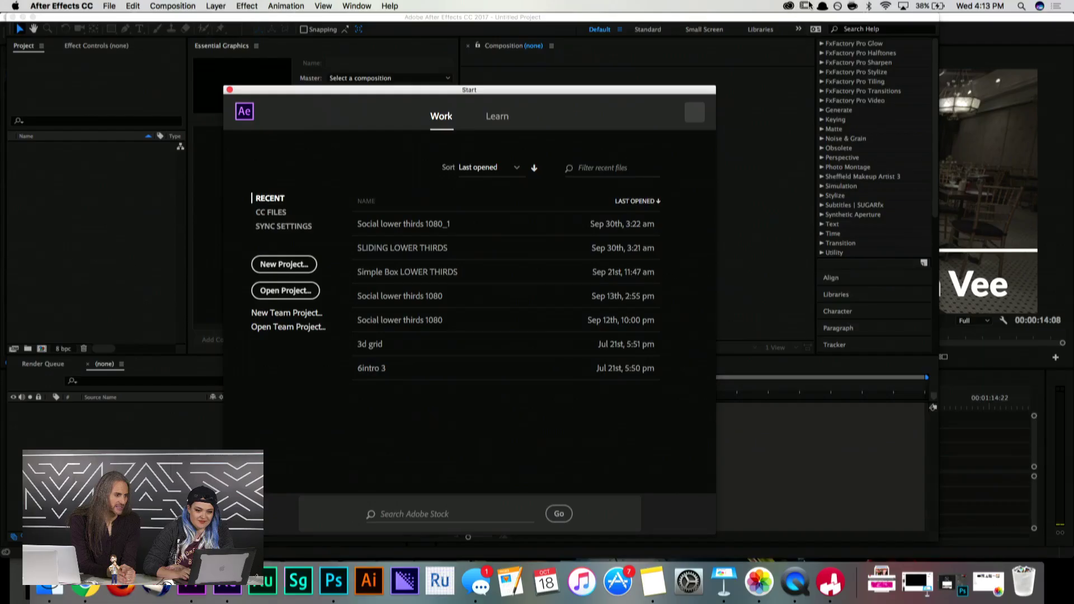
# Step: Check the Creative Cloud app's update status
pyautogui.click(794, 6)
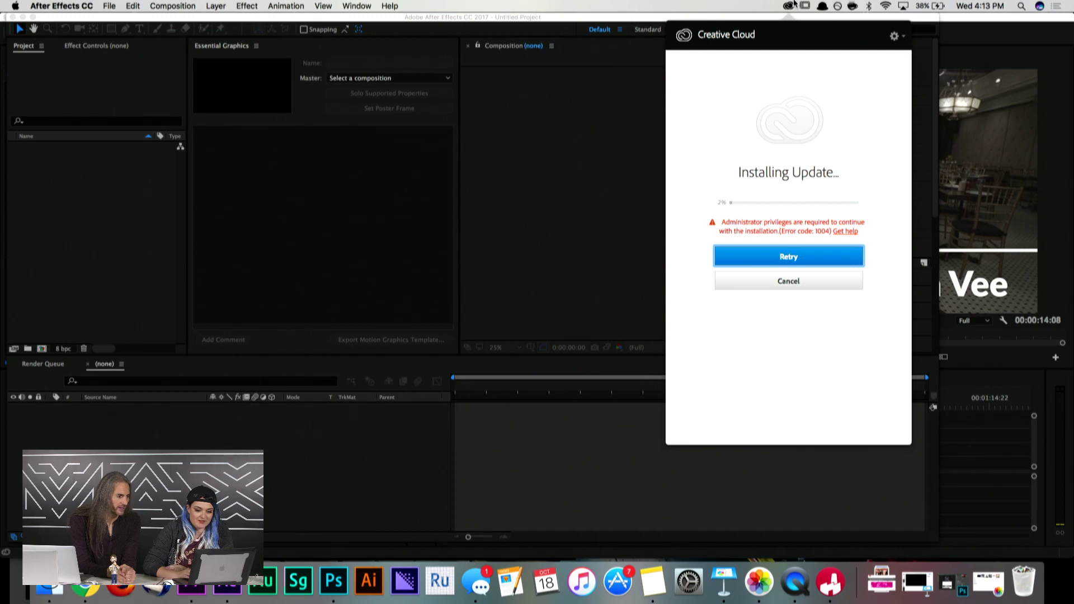
pyautogui.click(789, 5)
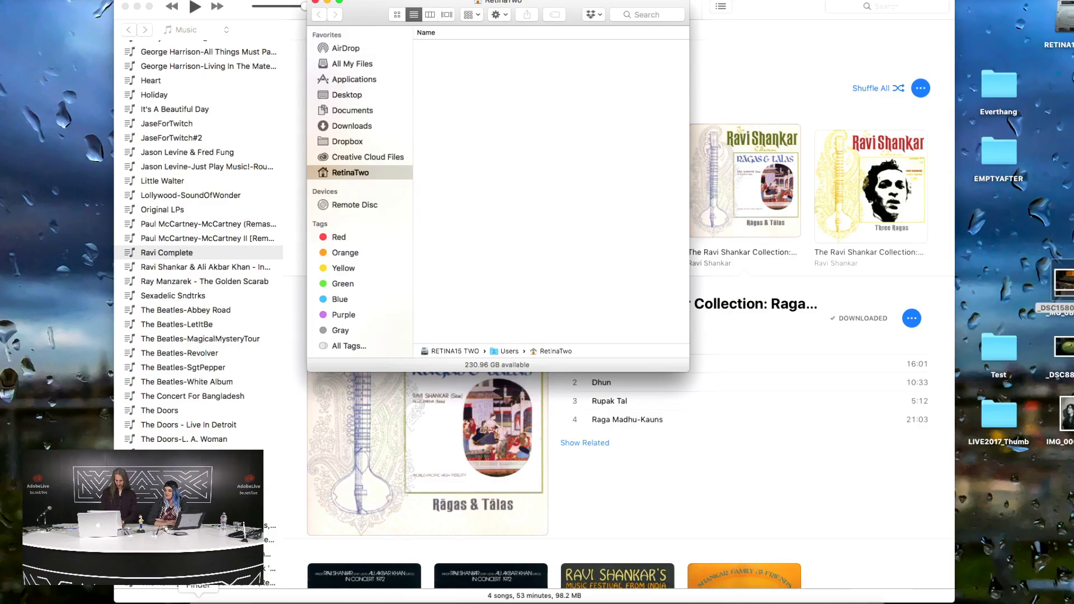
# Step: Bring Finder to the front and hide all other applications
pyautogui.keyDown('alt'); pyautogui.click(198, 599); pyautogui.keyUp('alt')
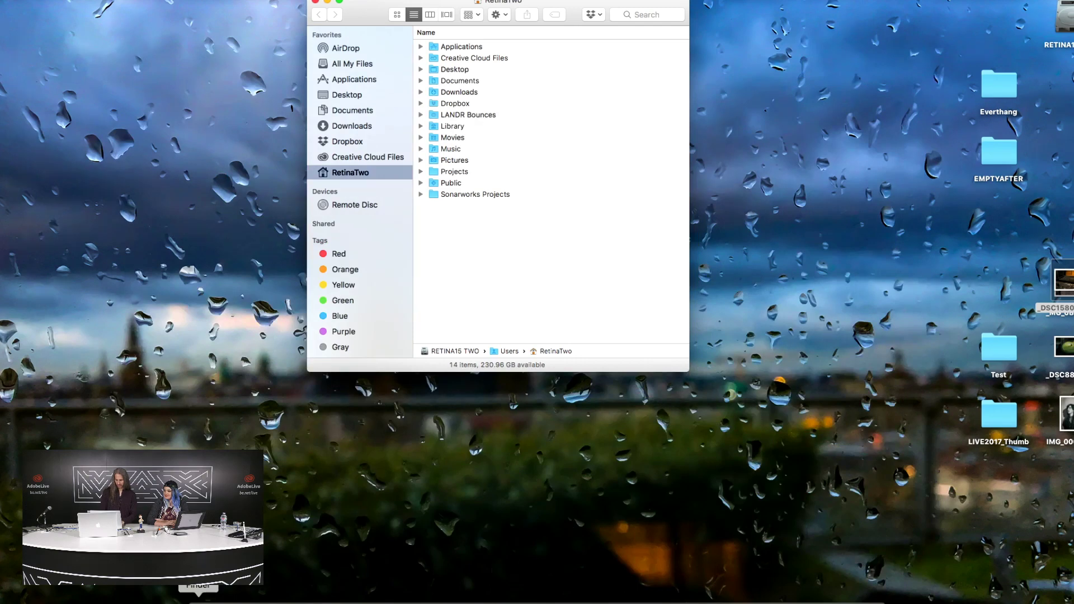
# Step: Close the Finder window and open the Typekit synced-fonts page from the font assets in the Creative Cloud app
pyautogui.click(315, 2)
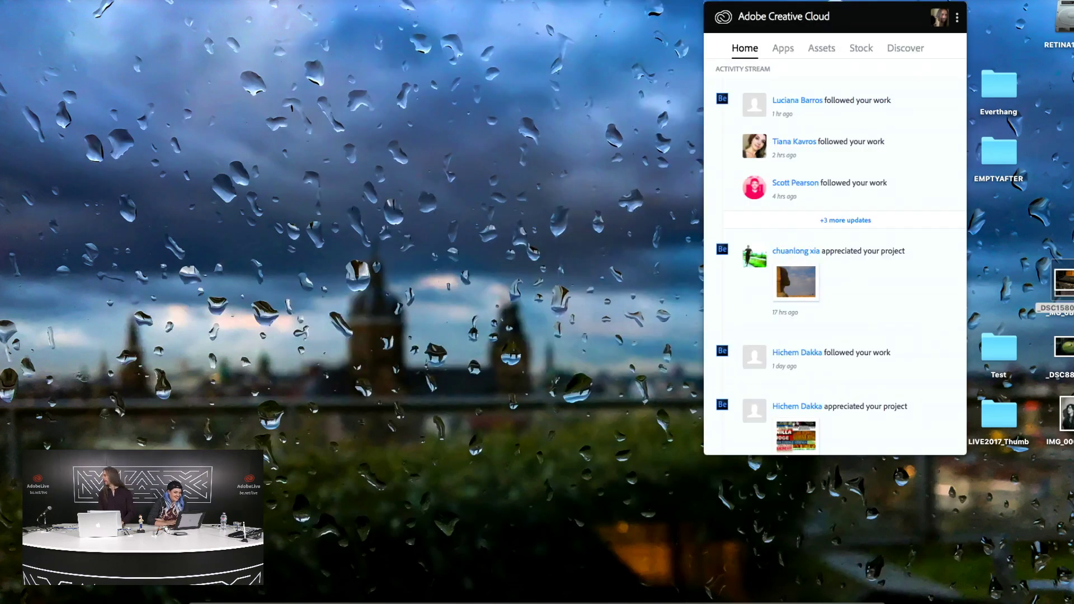
pyautogui.click(820, 53)
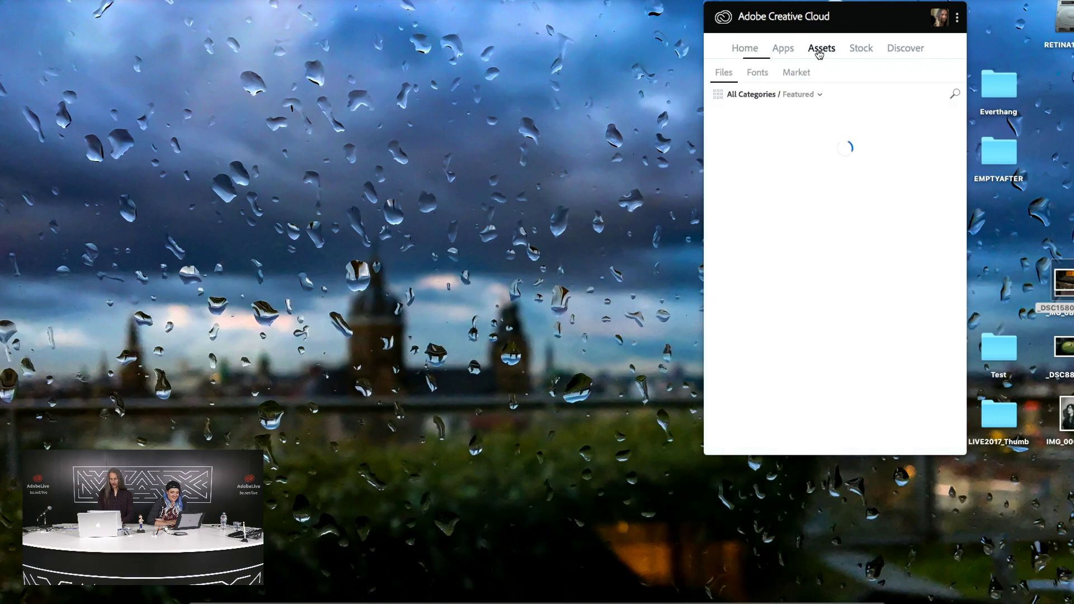
pyautogui.click(757, 73)
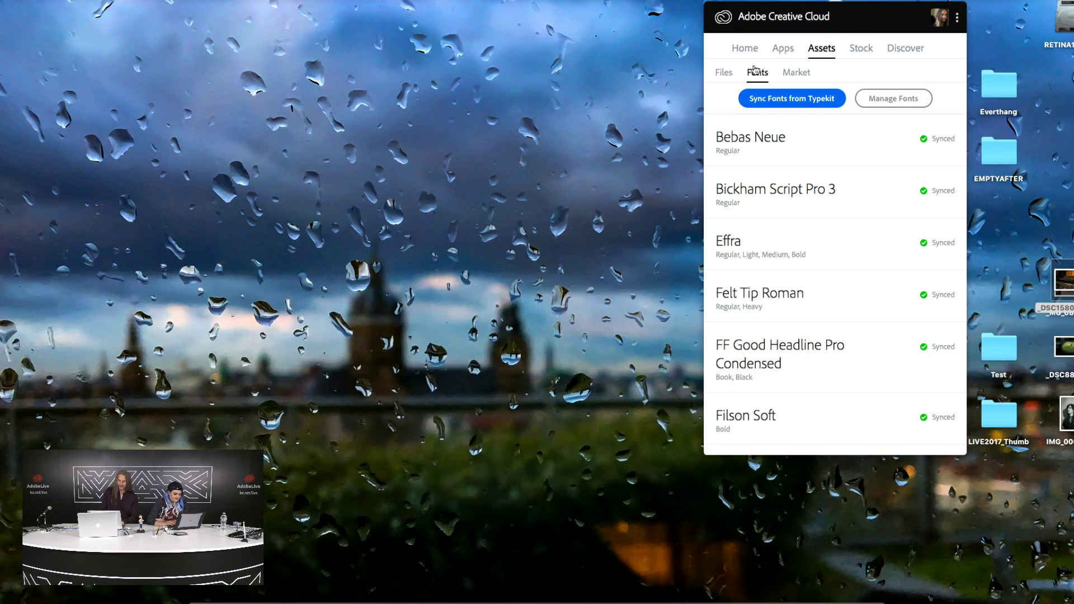
pyautogui.click(901, 105)
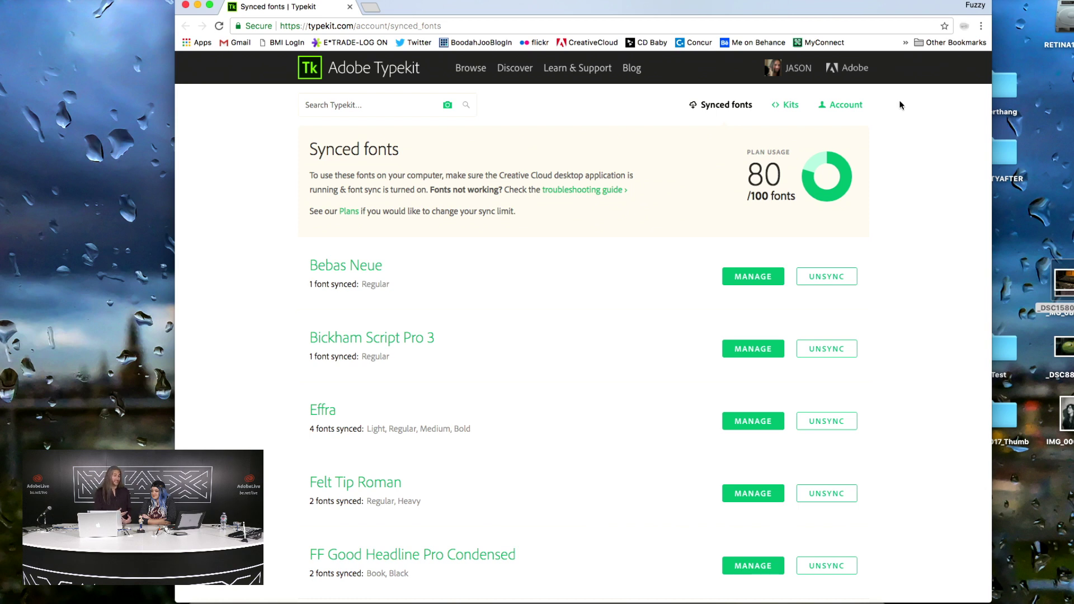
# Step: Browse the font families in Typekit's My Library and look through its first page
pyautogui.click(465, 69)
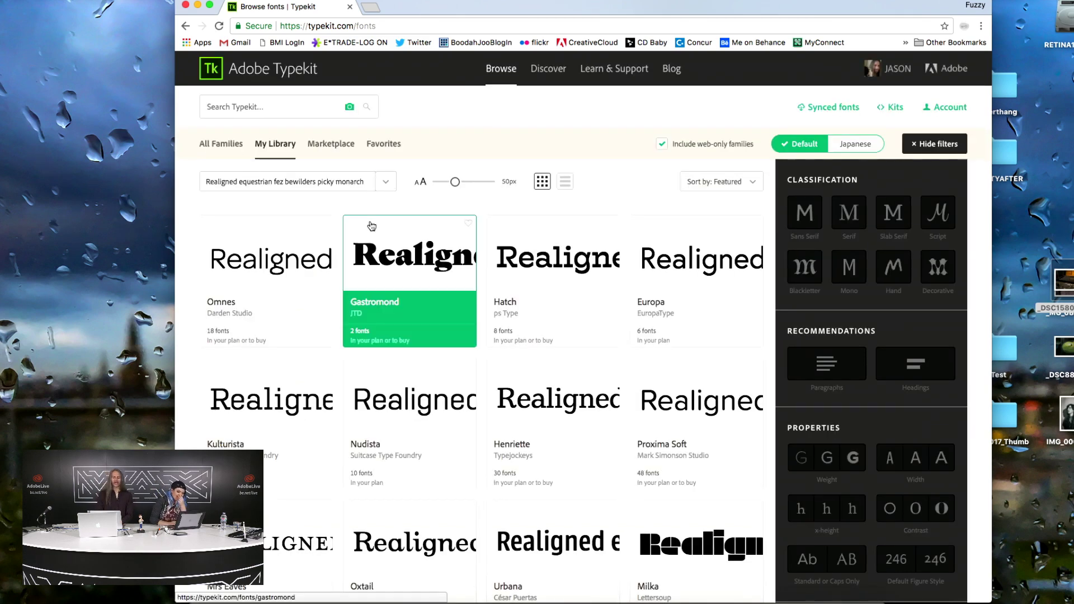
pyautogui.scroll(-3, 371, 225)
pyautogui.scroll(-4, 372, 225)
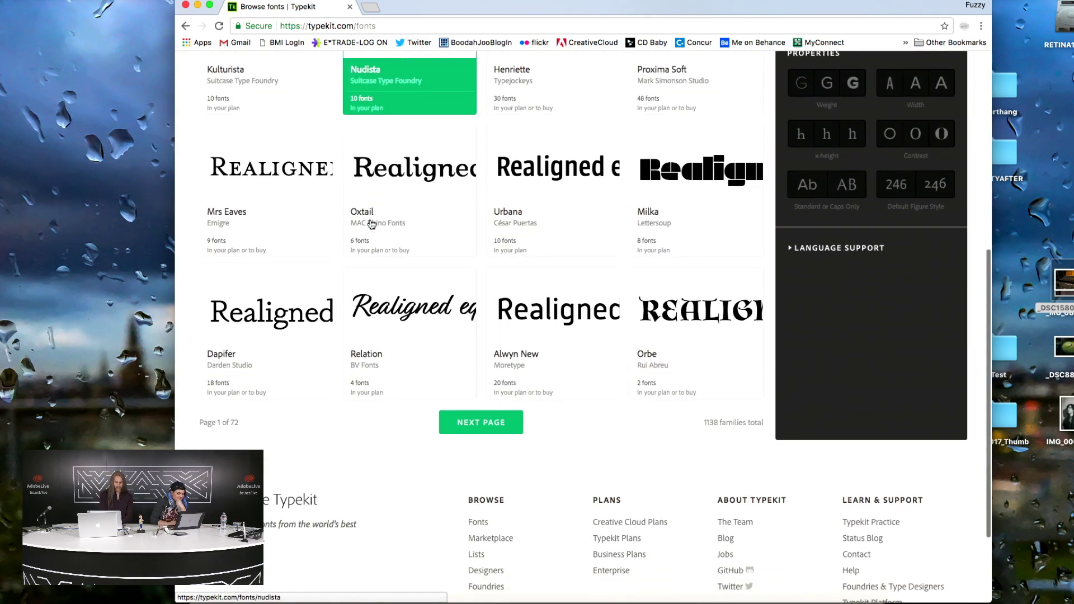
pyautogui.scroll(-1, 371, 224)
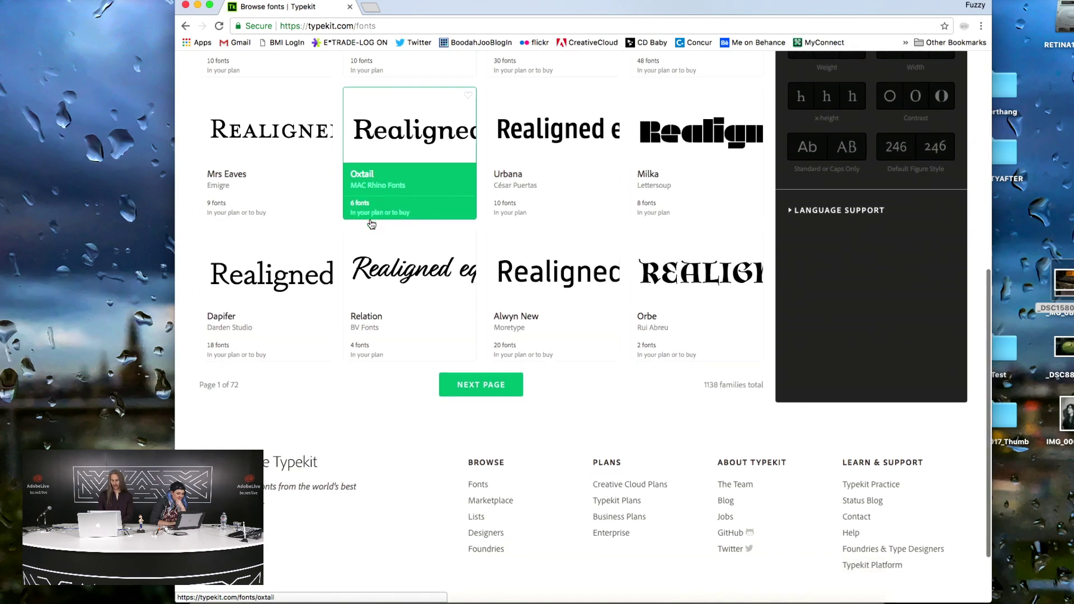
pyautogui.scroll(8, 370, 224)
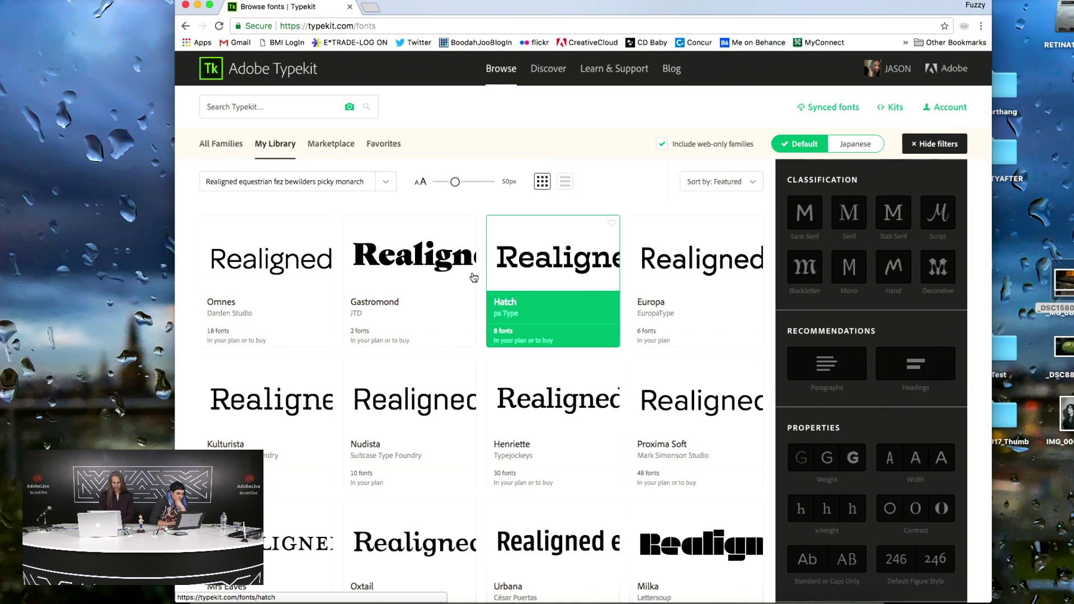
# Step: Open the Omnes font family, look through its styles, and sync Omnes Regular
pyautogui.click(304, 272)
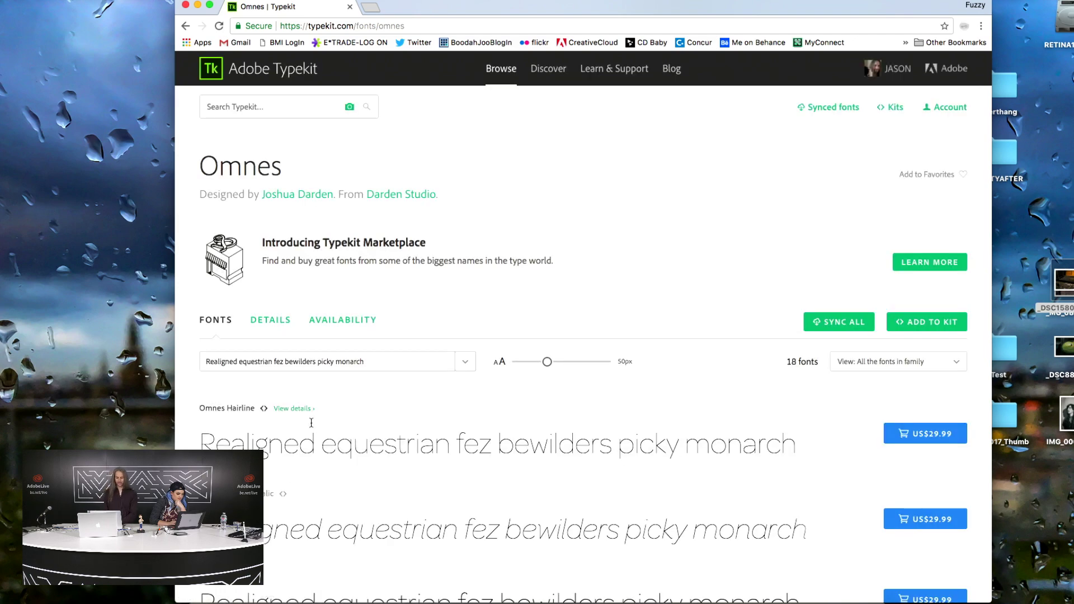
pyautogui.scroll(-5, 308, 347)
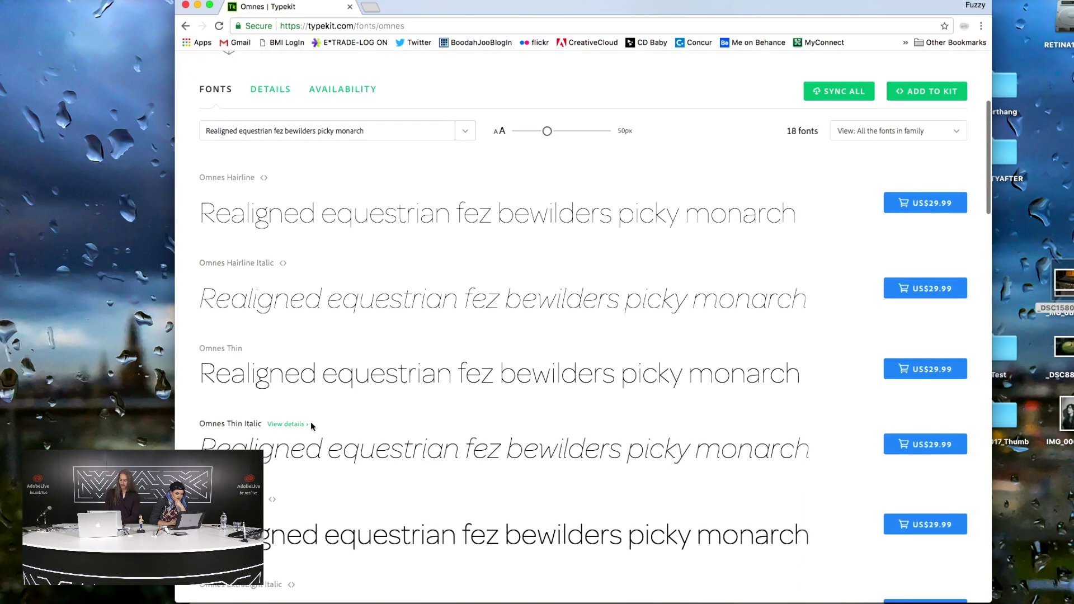
pyautogui.scroll(-3, 312, 422)
pyautogui.scroll(-10, 311, 426)
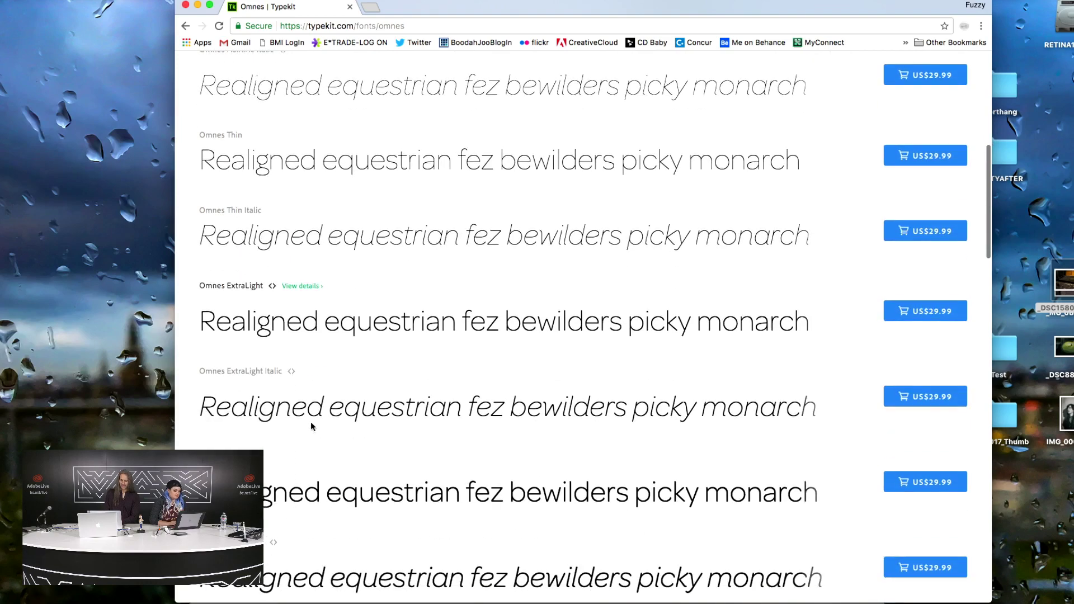
pyautogui.scroll(-5, 311, 422)
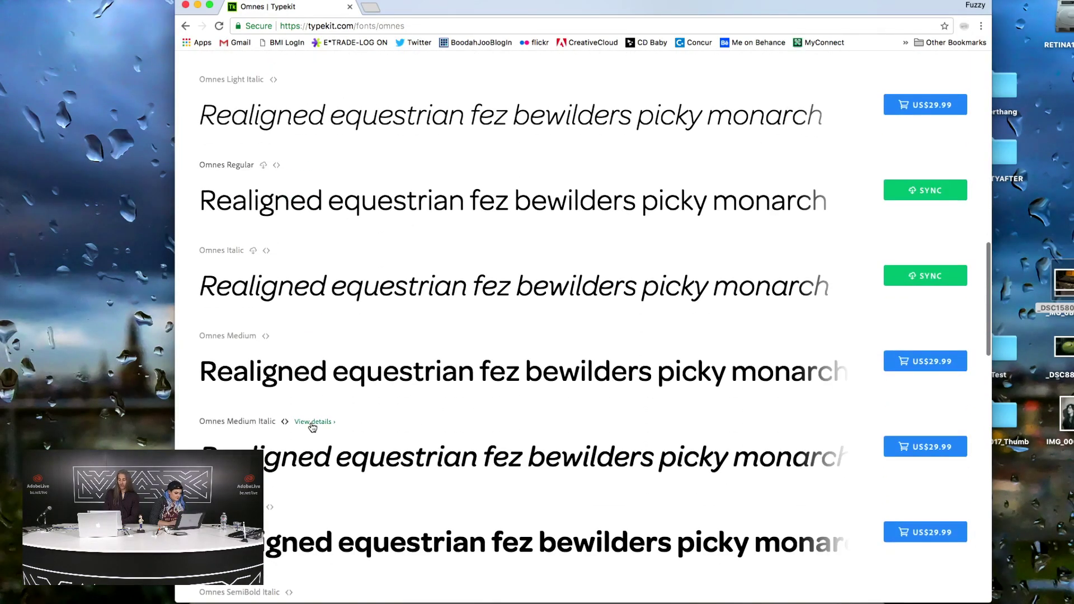
pyautogui.scroll(6, 312, 428)
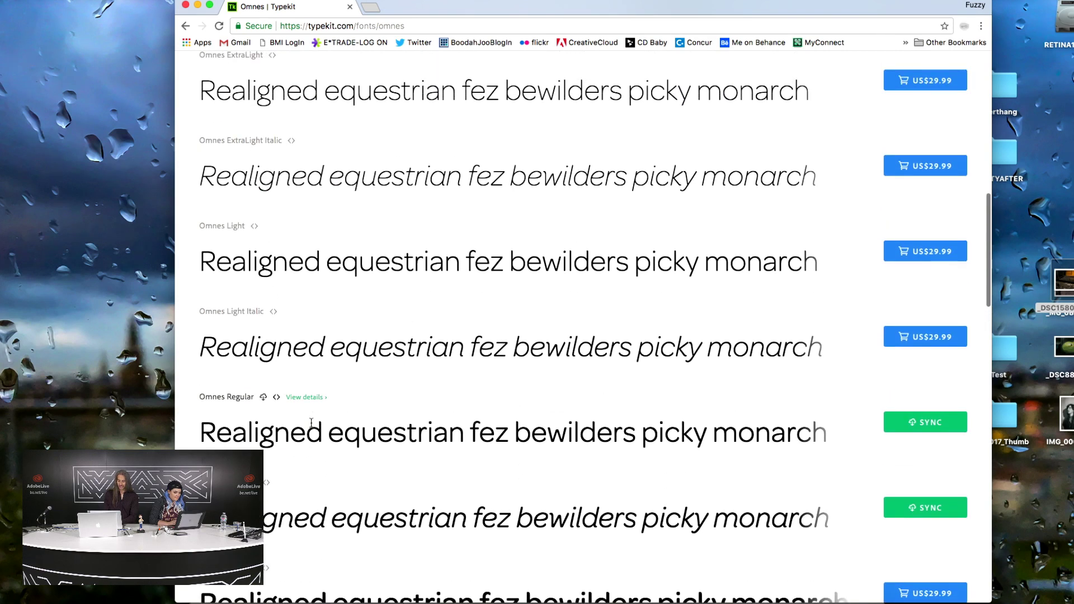
pyautogui.scroll(4, 311, 424)
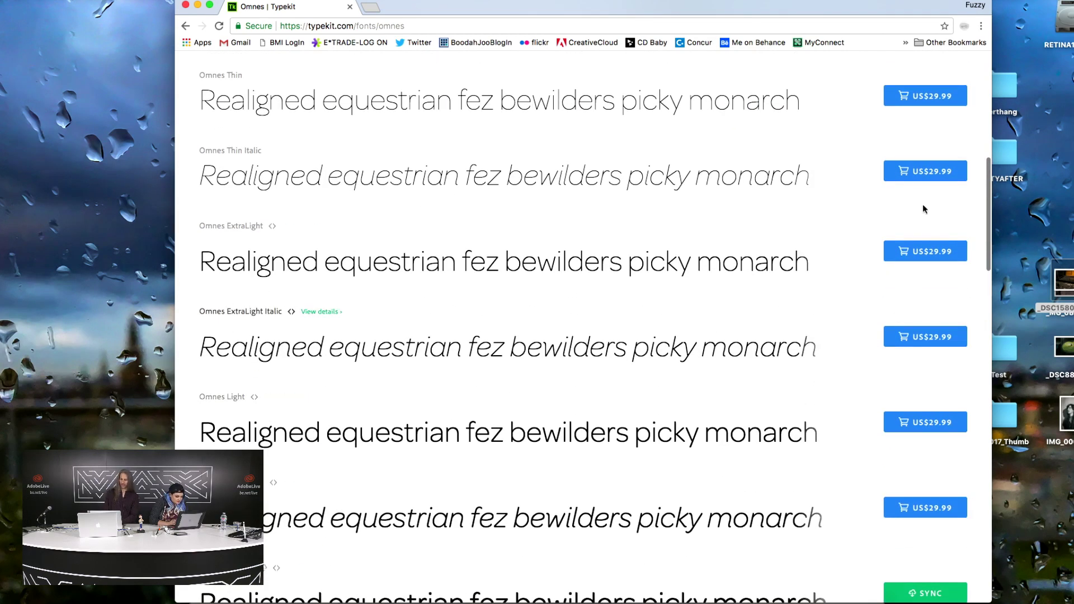
pyautogui.scroll(-7, 842, 311)
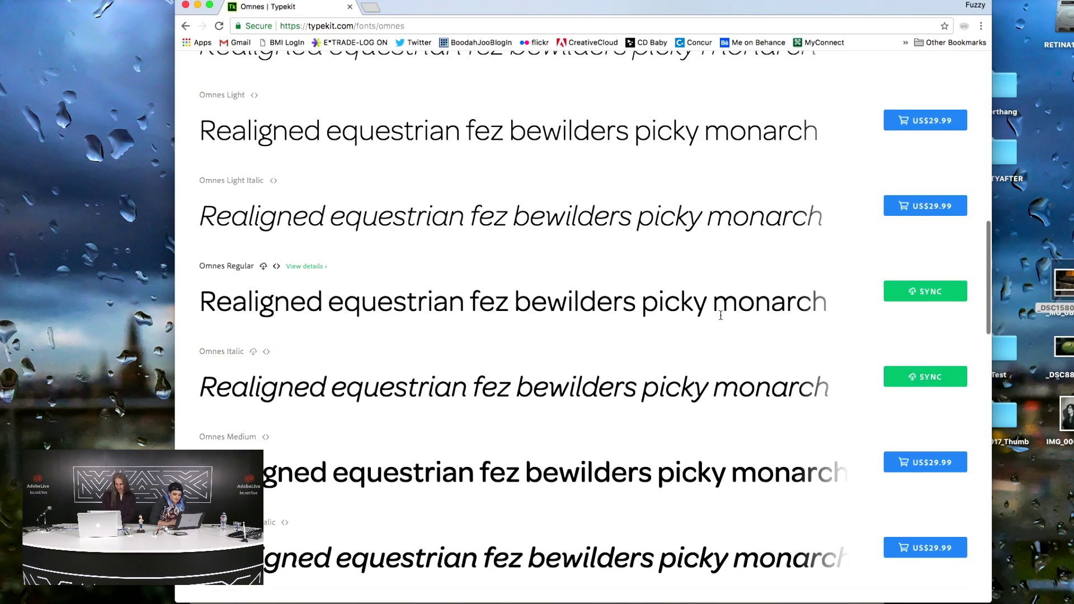
pyautogui.click(938, 302)
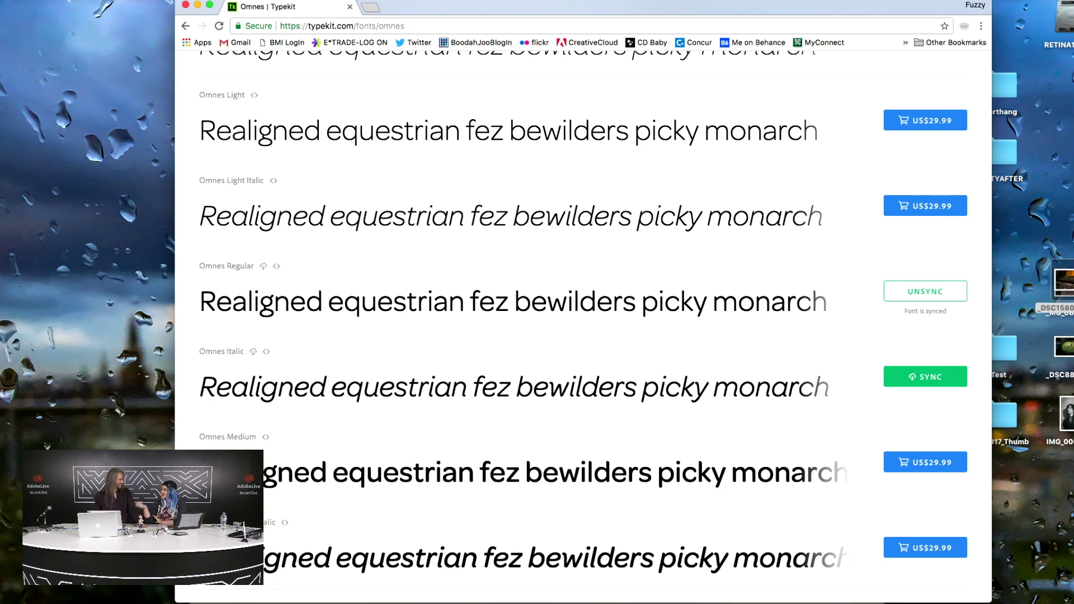
# Step: Return to the start of the Omnes page and activate the Typekit search field
pyautogui.scroll(10, 649, 242)
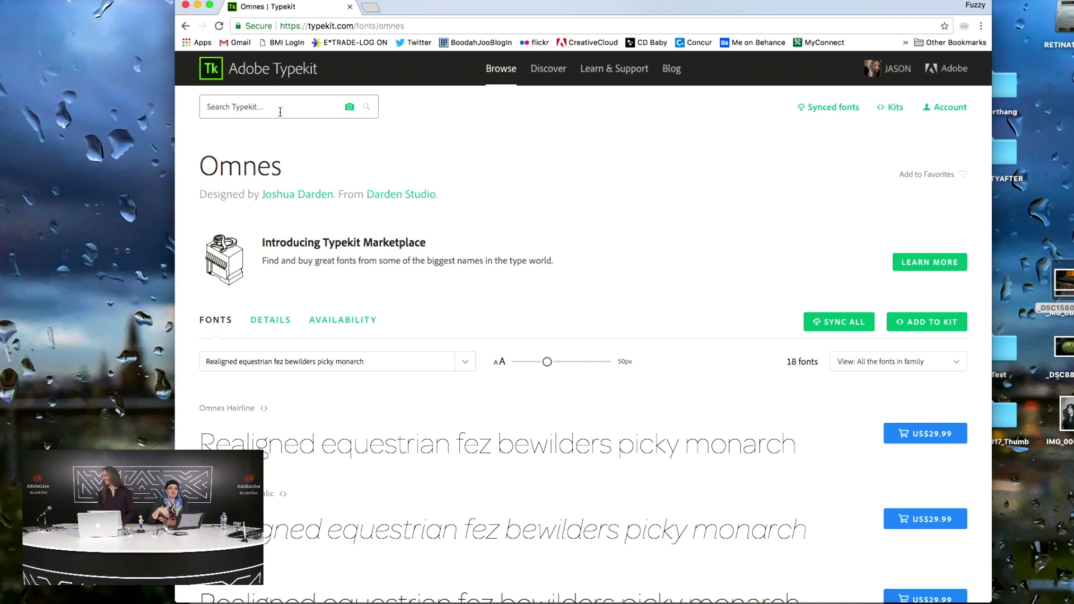
pyautogui.click(280, 111)
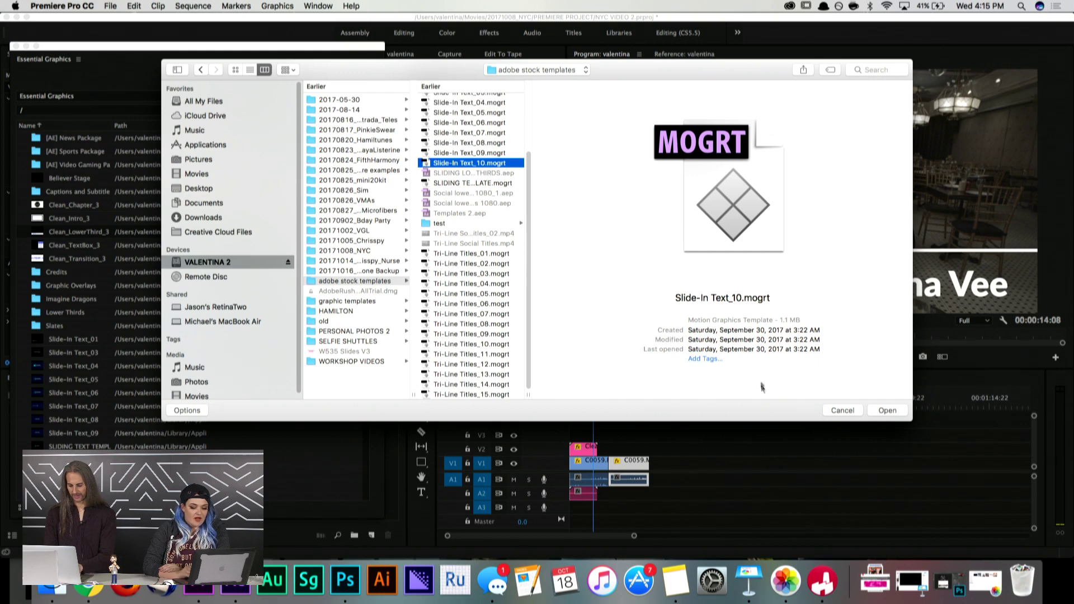
# Step: Import Slide-In Text_10.mogrt in Premiere Pro and place SLIDING TEXT TEMPLATE on V2 over the second C0059.MP4 clip, with the playhead on it
pyautogui.click(889, 413)
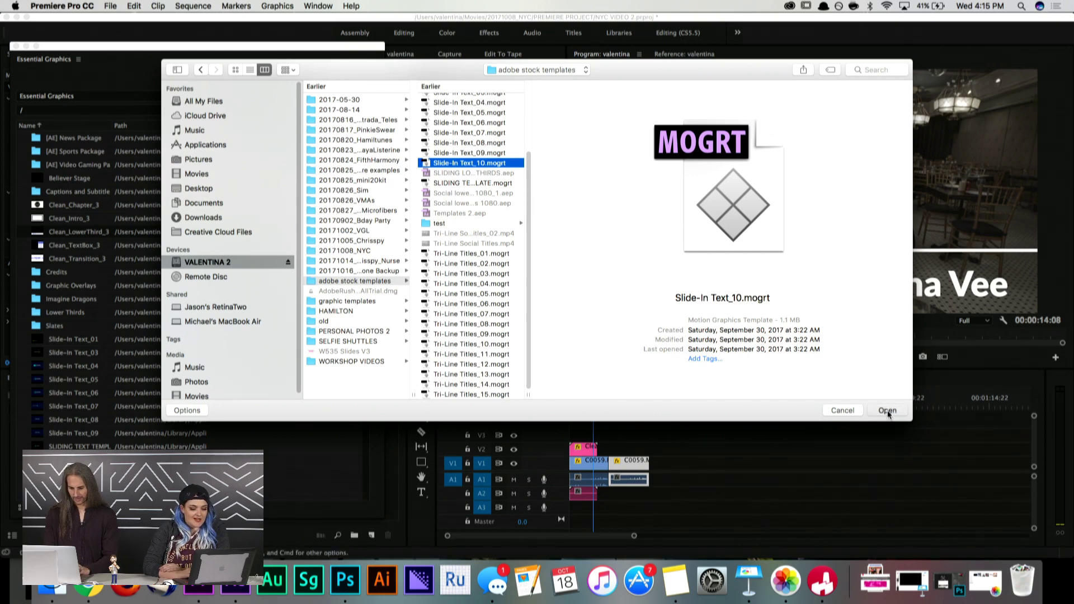
pyautogui.scroll(-4, 107, 353)
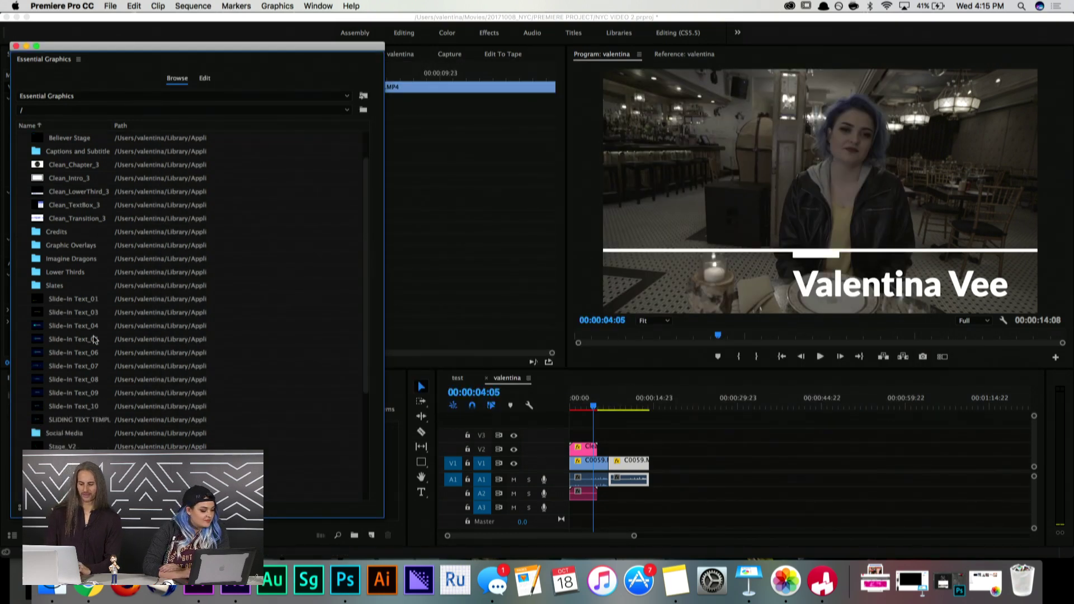
pyautogui.click(40, 352)
pyautogui.moveTo(40, 352); pyautogui.dragTo(616, 447)
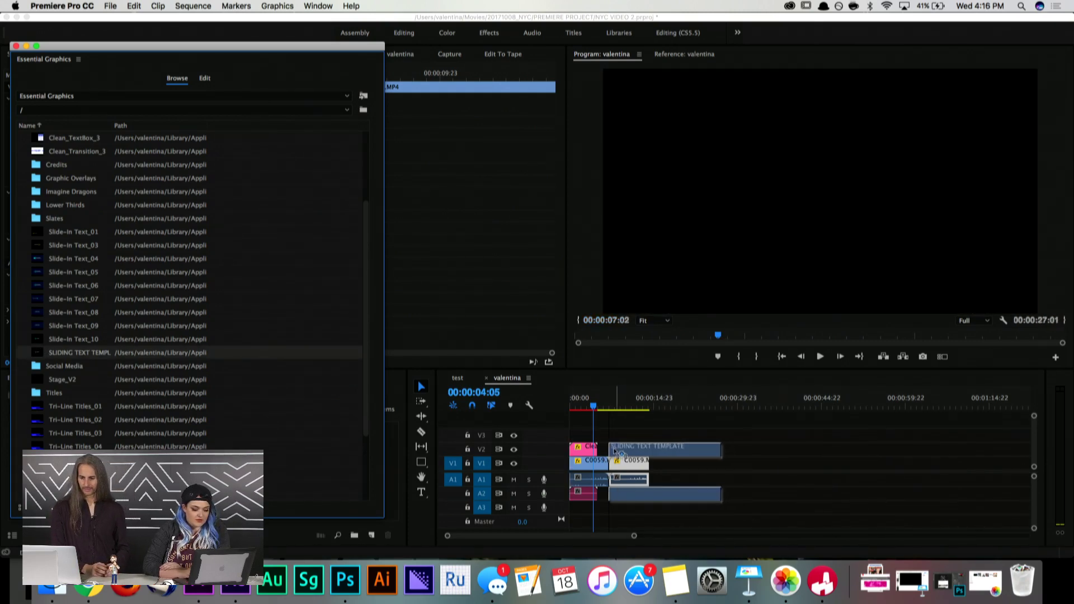
pyautogui.click(616, 403)
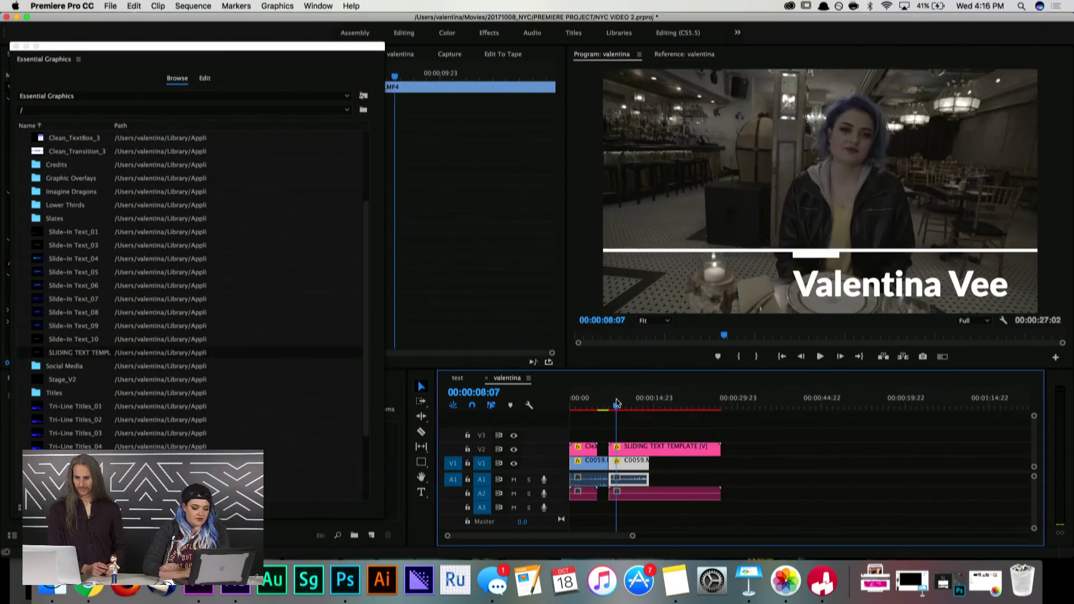
pyautogui.click(16, 48)
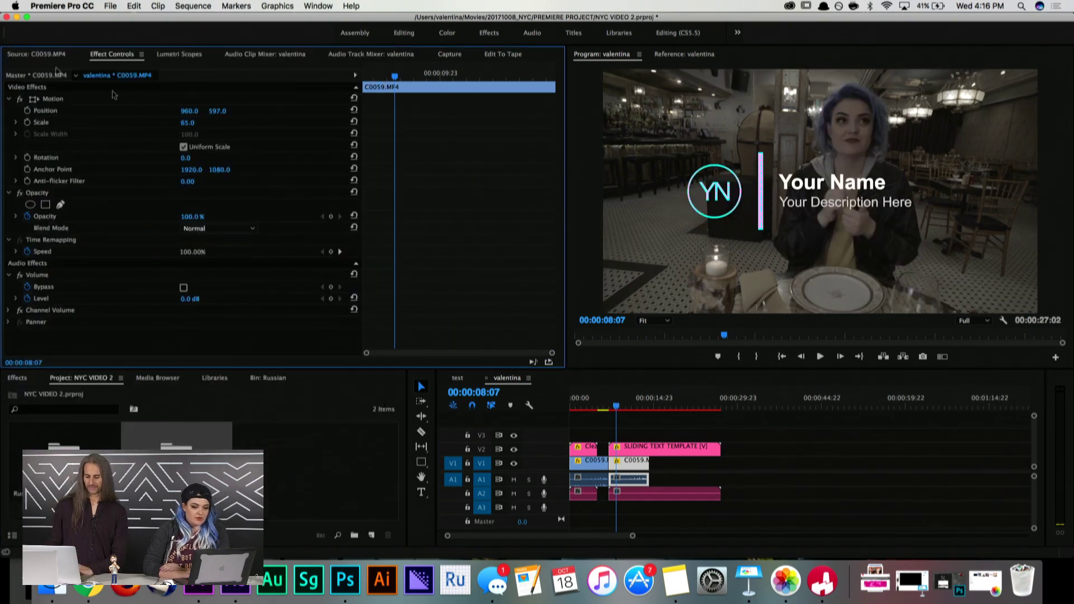
# Step: Select the SLIDING TEXT TEMPLATE clip and open its editable properties in Essential Graphics
pyautogui.click(630, 449)
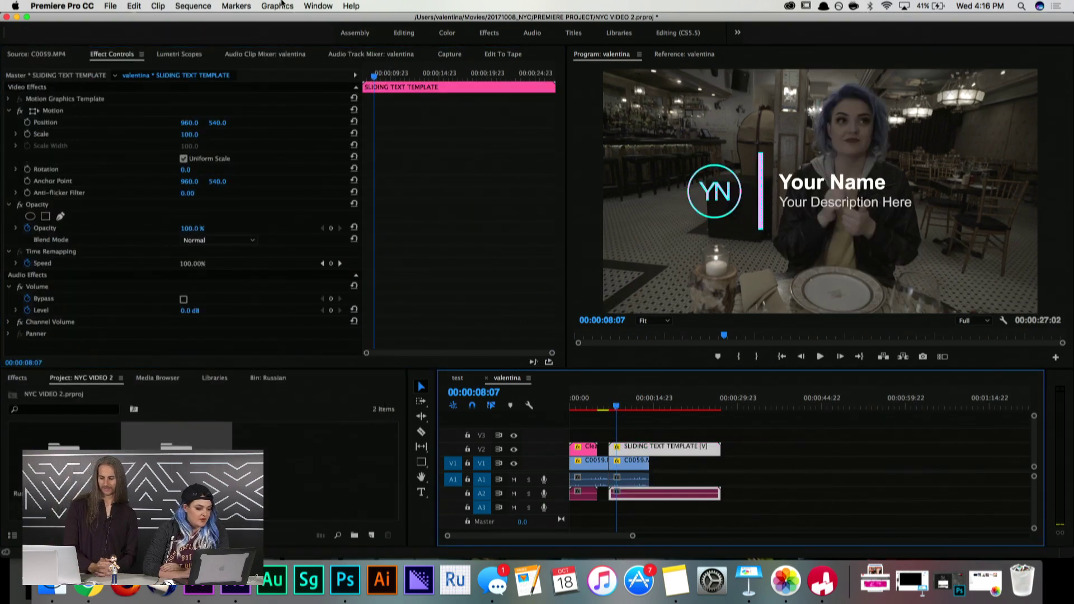
pyautogui.click(278, 6)
pyautogui.moveTo(319, 5)
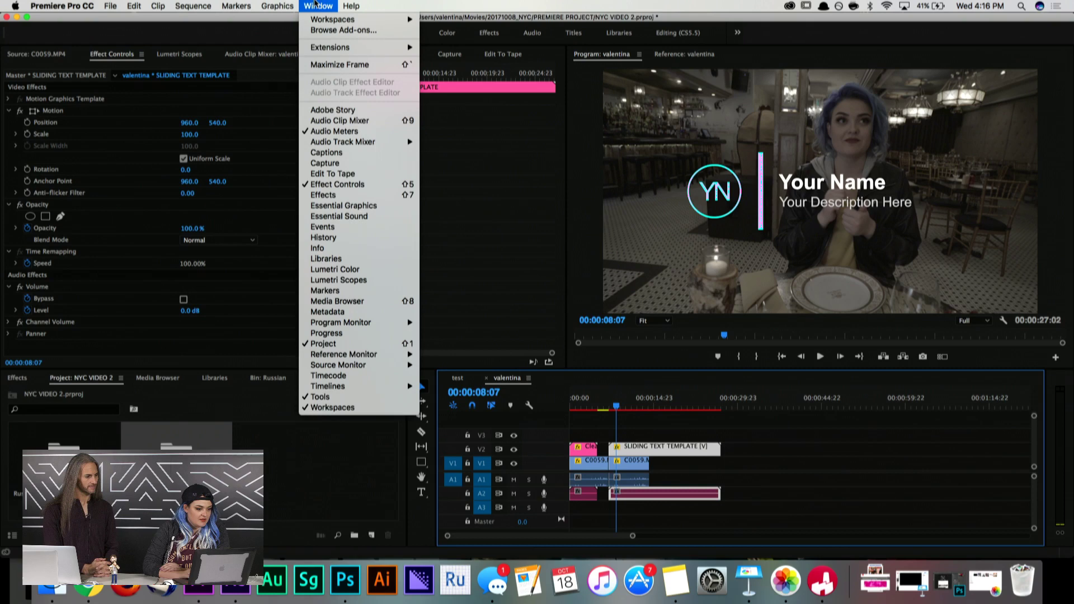
pyautogui.click(381, 207)
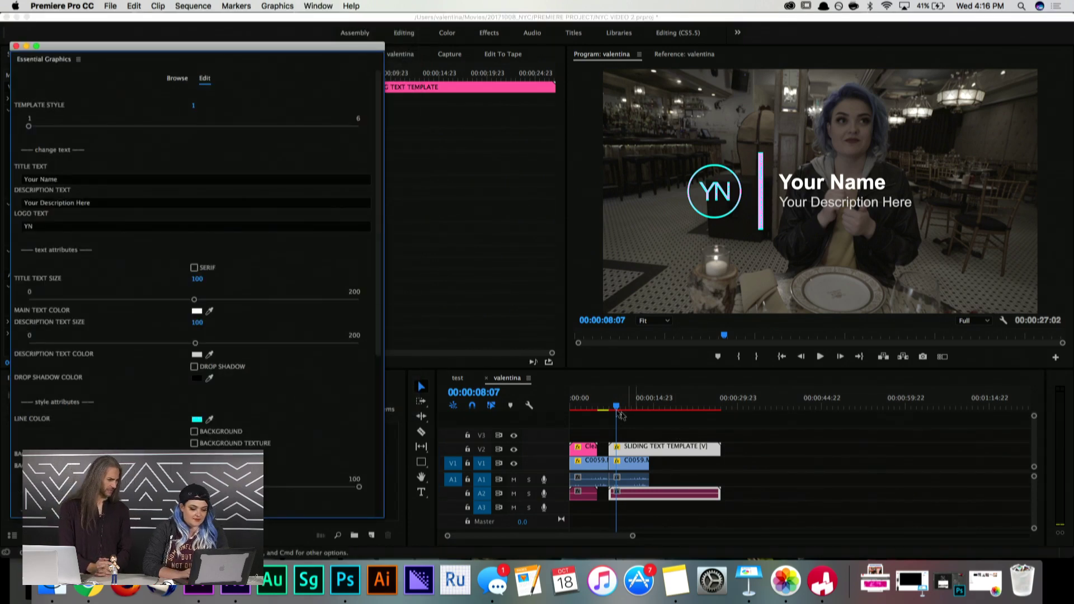
# Step: Play the sliding text template from the start of its clip in the sequence
pyautogui.click(641, 423)
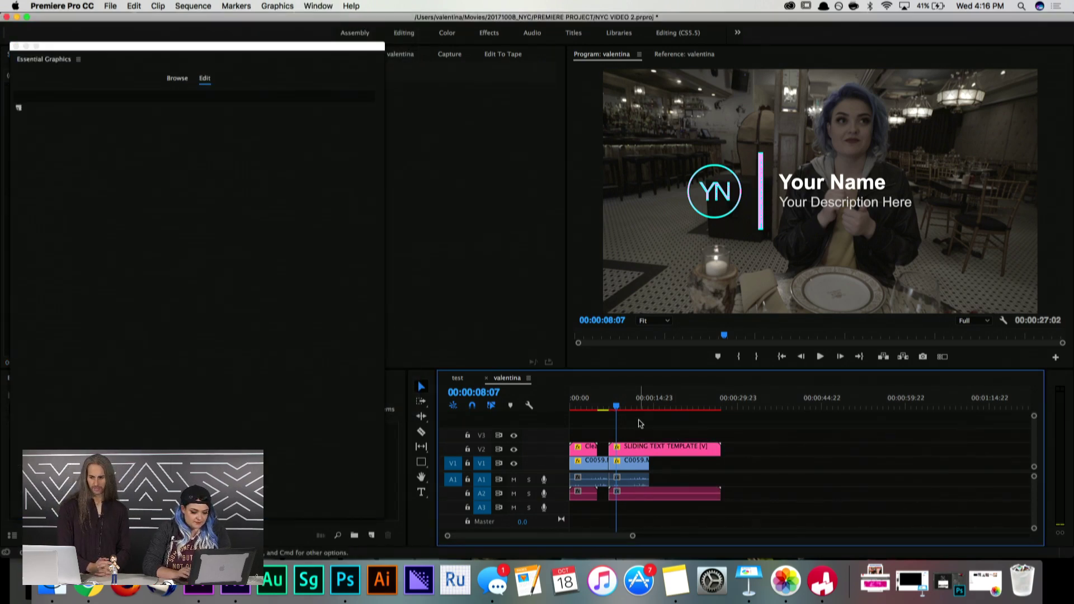
pyautogui.press('Down')
pyautogui.press('Up')
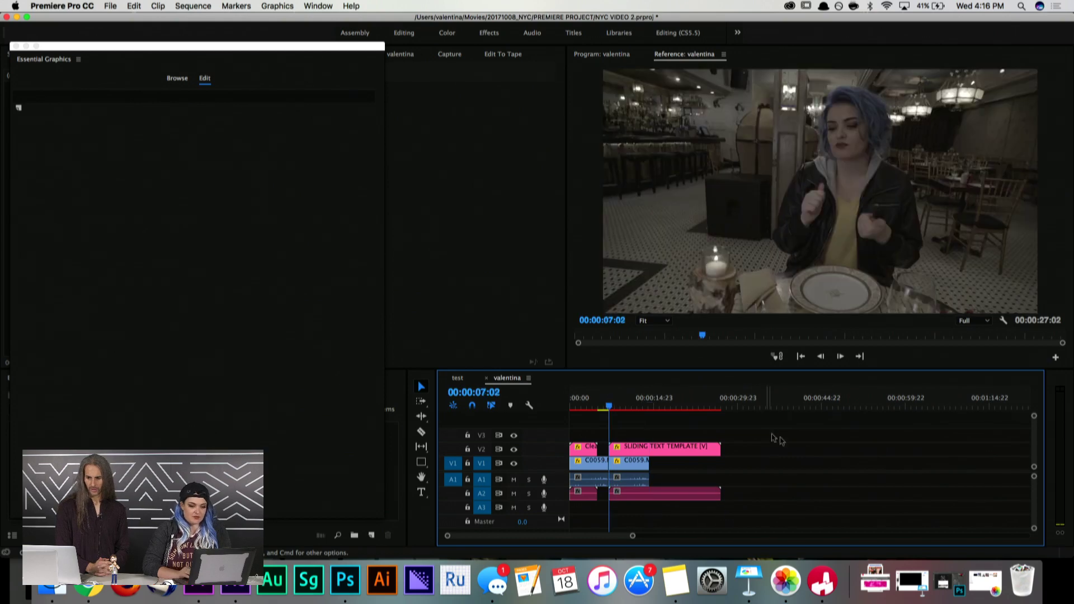
pyautogui.press('space')
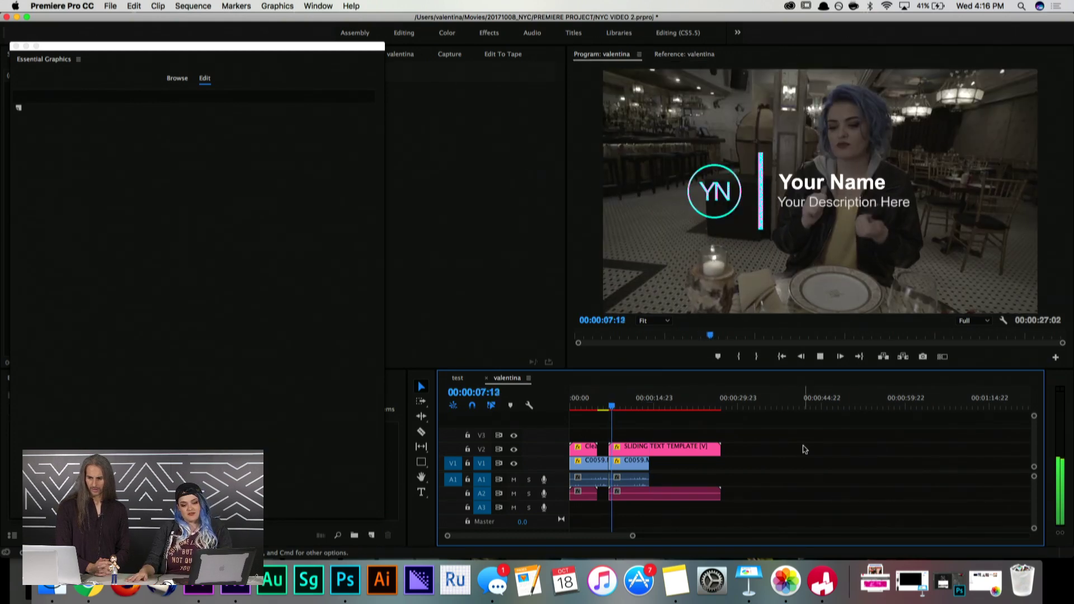
# Step: Set the sliding text clip's template style to 3 after trying style 2, and play it from just before its start
pyautogui.click(644, 447)
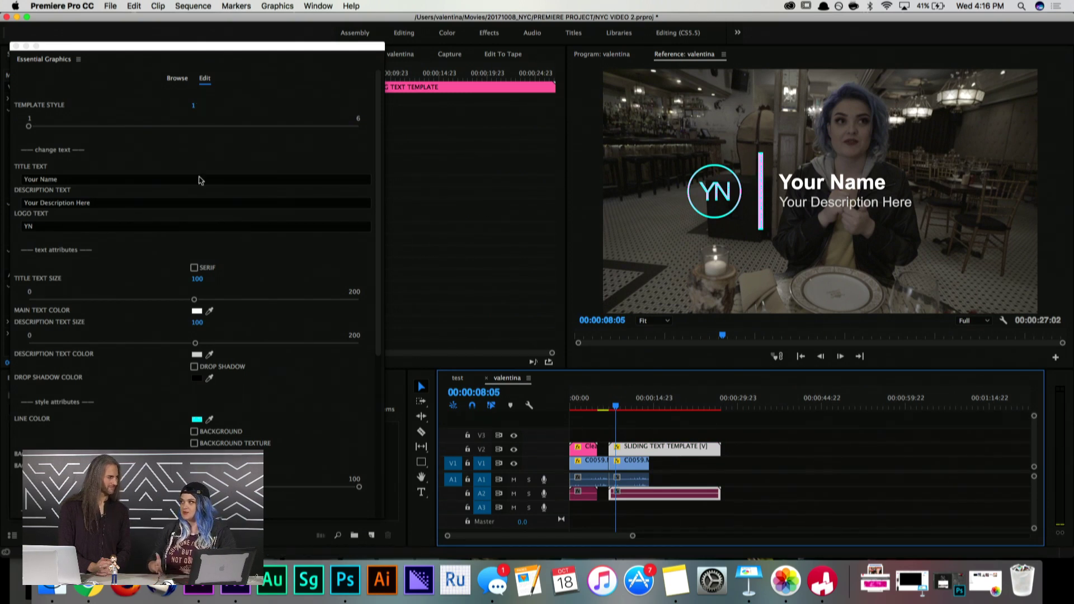
pyautogui.click(73, 125)
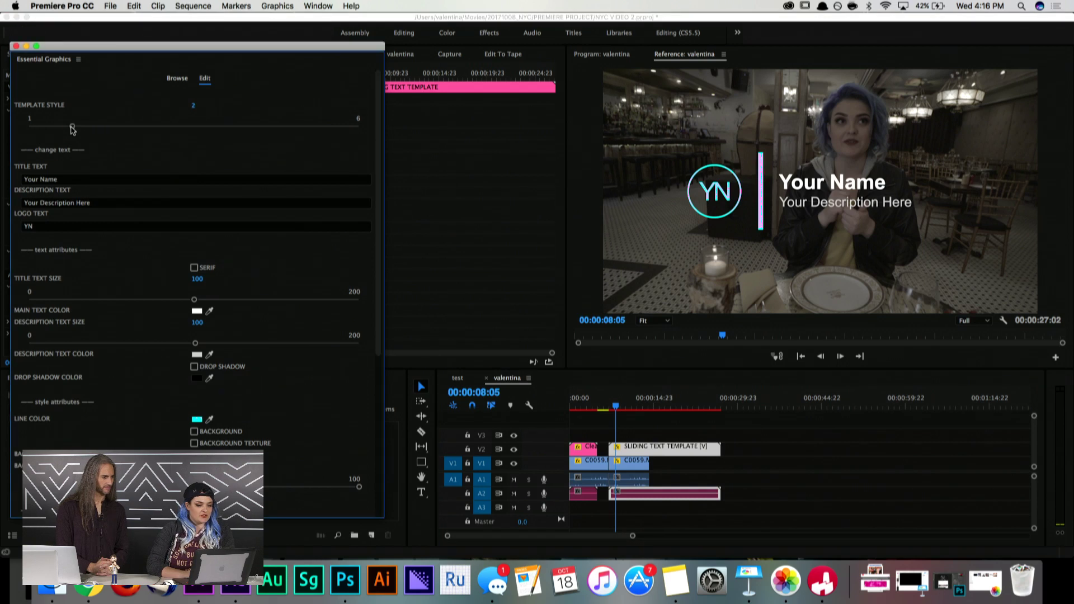
pyautogui.click(94, 128)
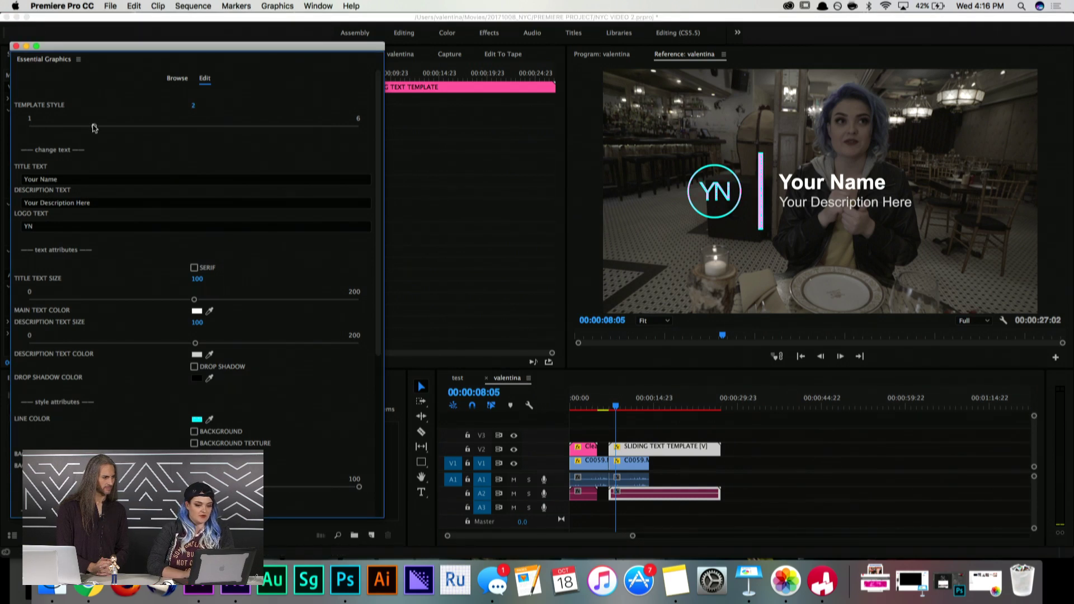
pyautogui.moveTo(94, 127); pyautogui.dragTo(119, 127)
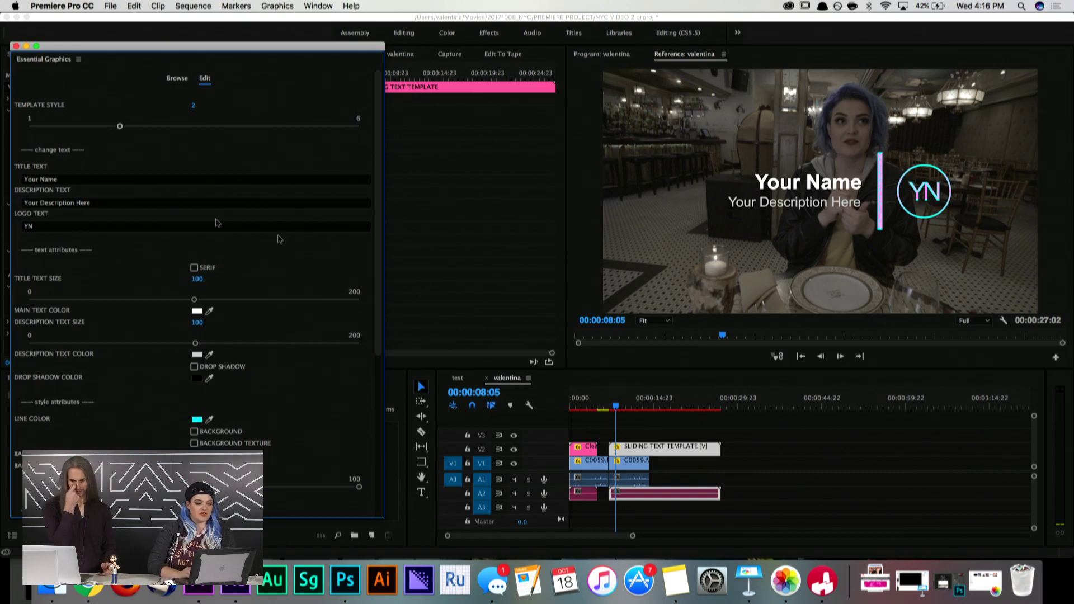
pyautogui.click(168, 127)
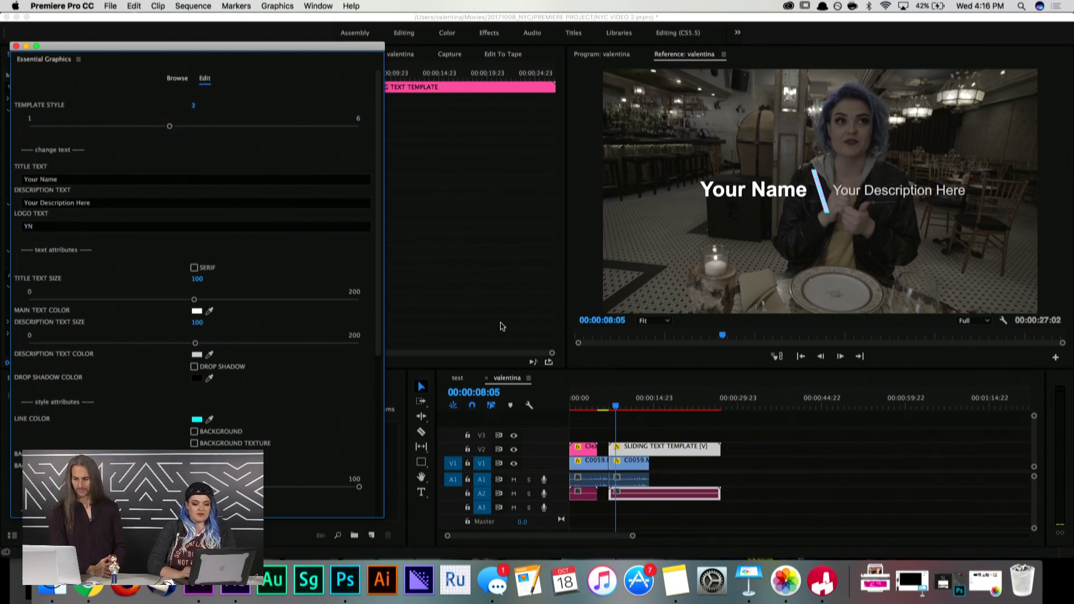
pyautogui.click(607, 408)
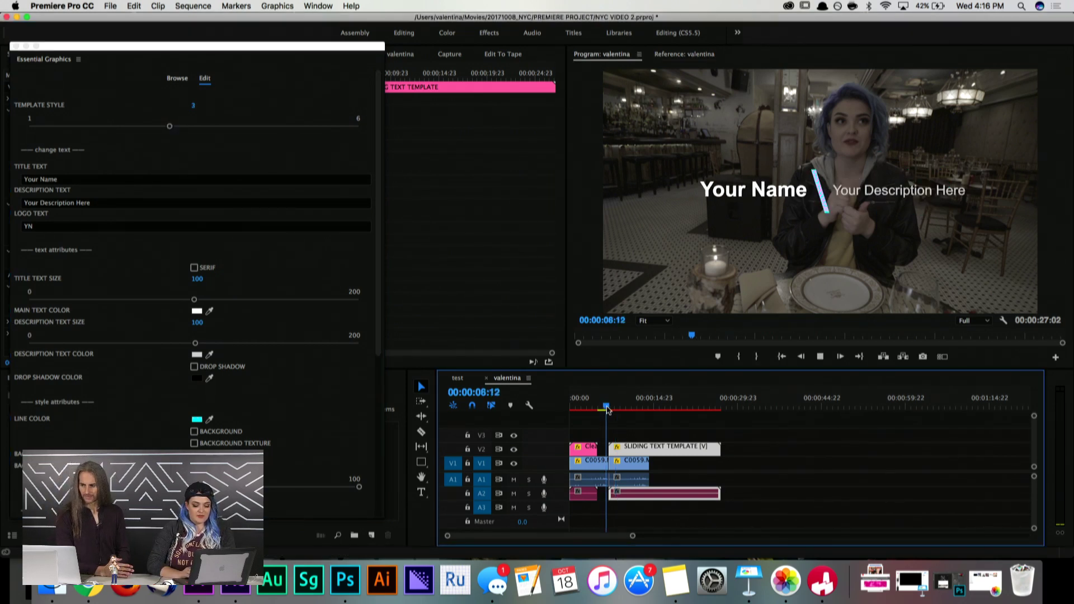
# Step: Finish playing style 3 of the sliding text clip, and raise its template style through 4 and 5 to 6
pyautogui.press('space')
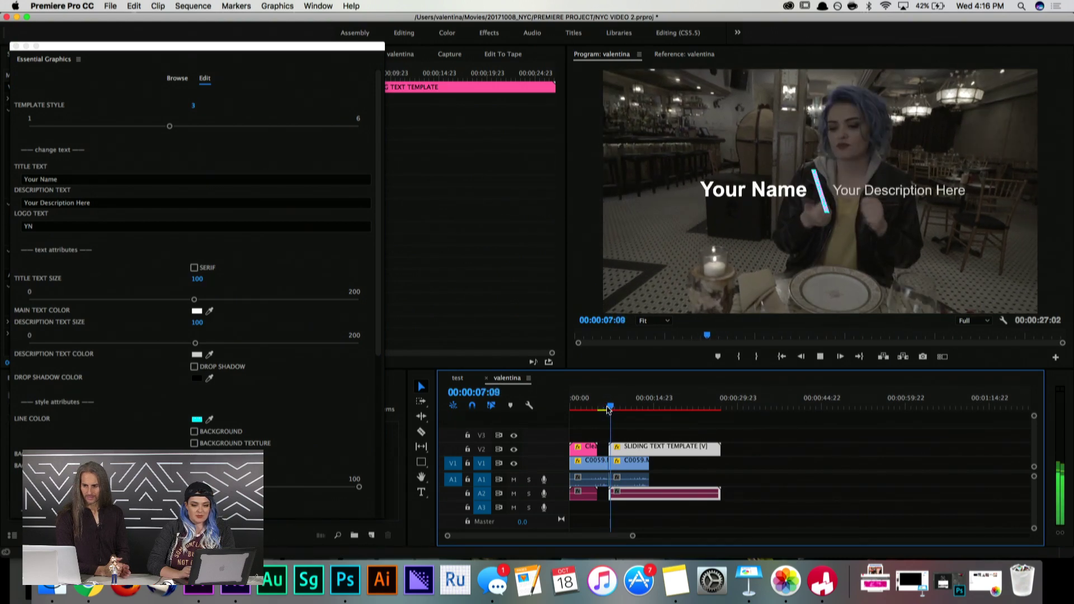
pyautogui.press('space')
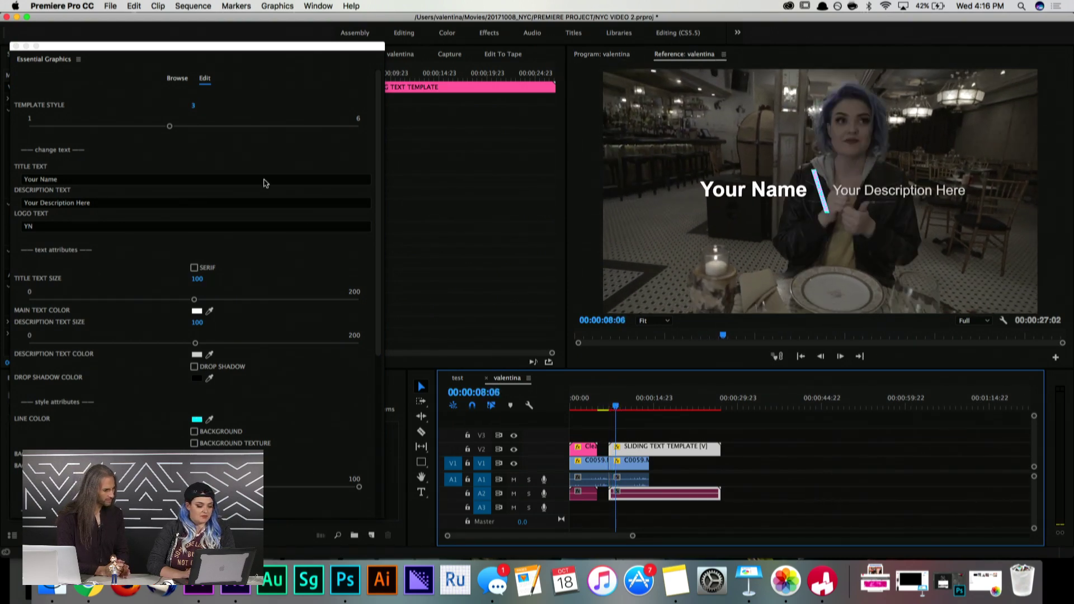
pyautogui.click(255, 128)
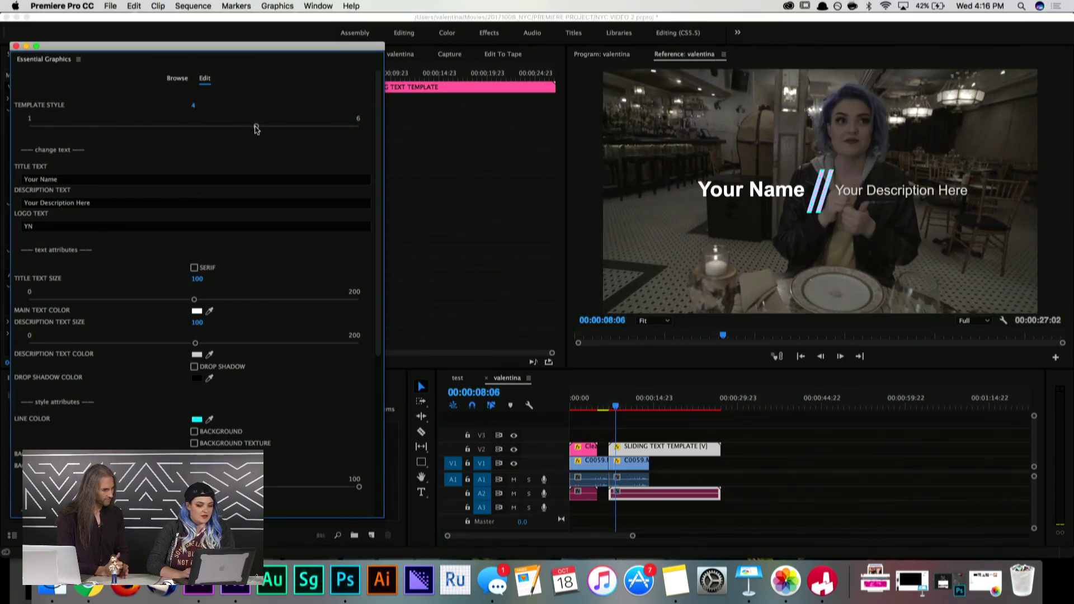
pyautogui.click(313, 128)
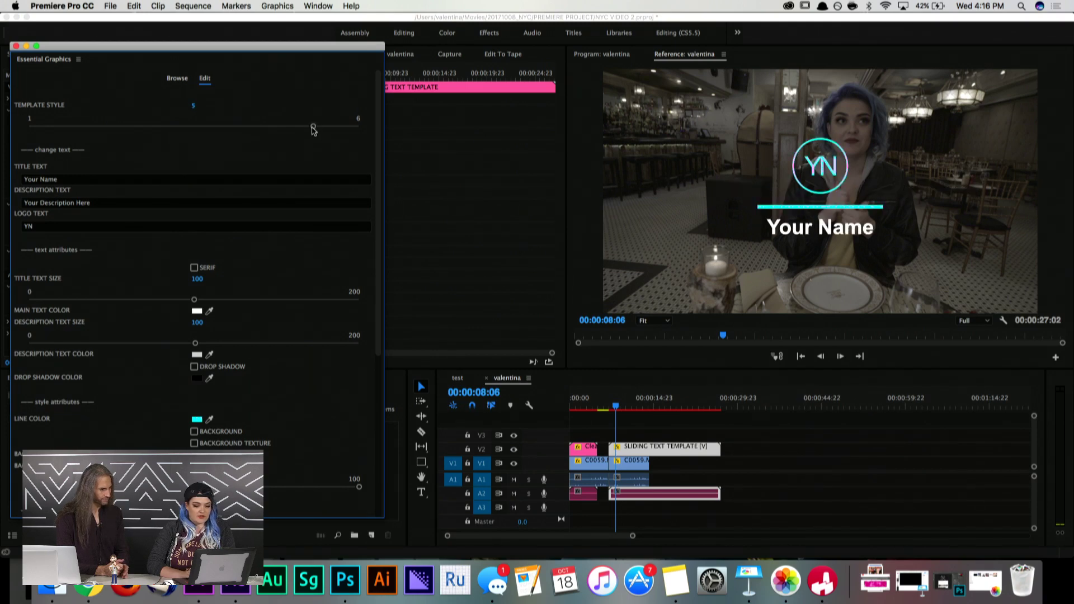
pyautogui.click(360, 127)
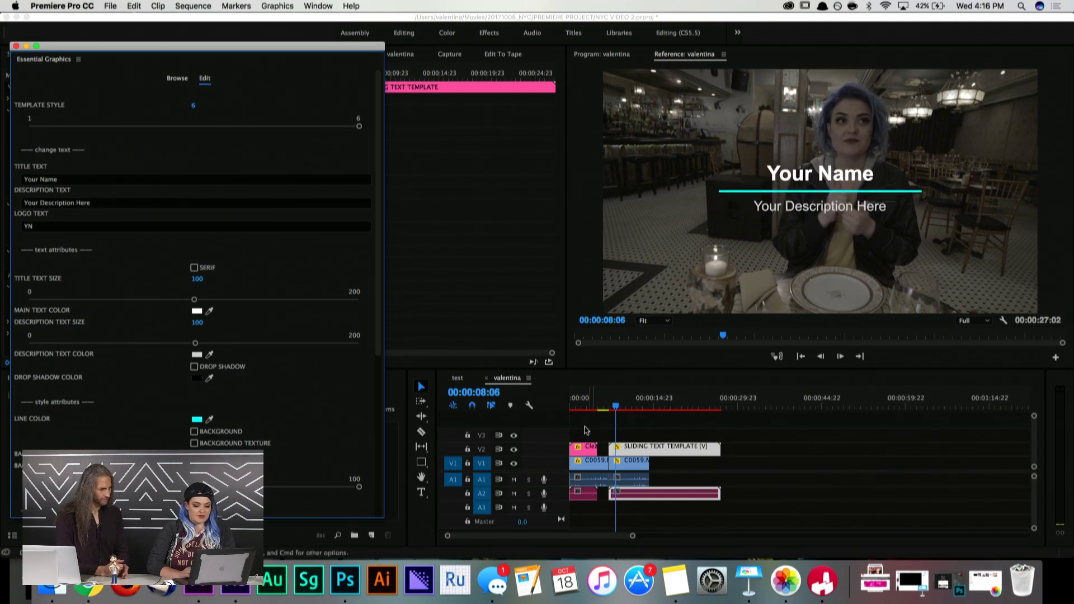
# Step: Play the sliding text animation in the sequence from just before the start of its clip
pyautogui.click(609, 405)
pyautogui.press('space')
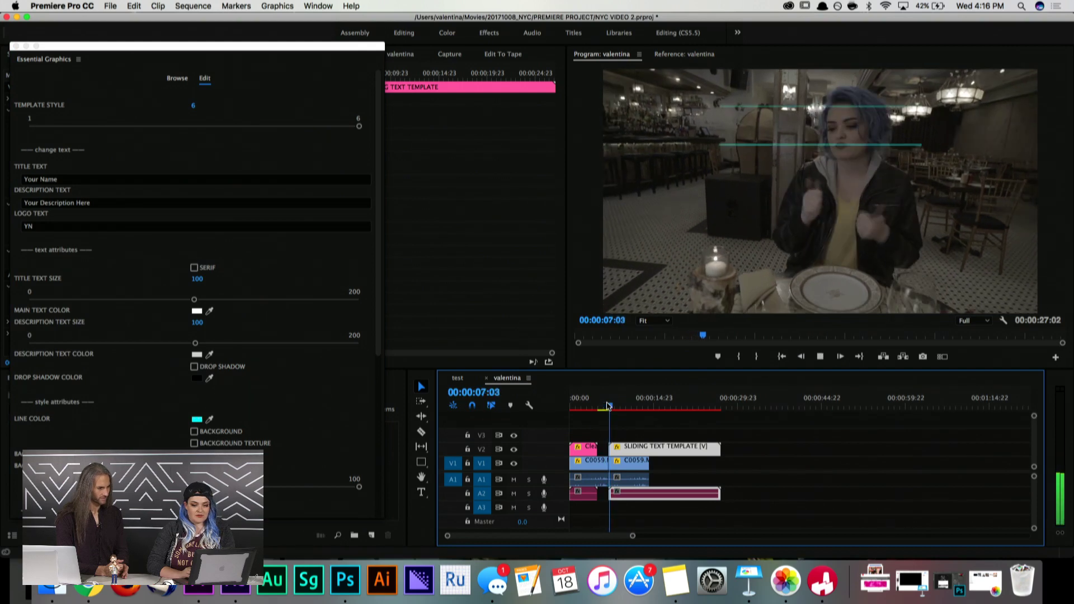
pyautogui.press('space')
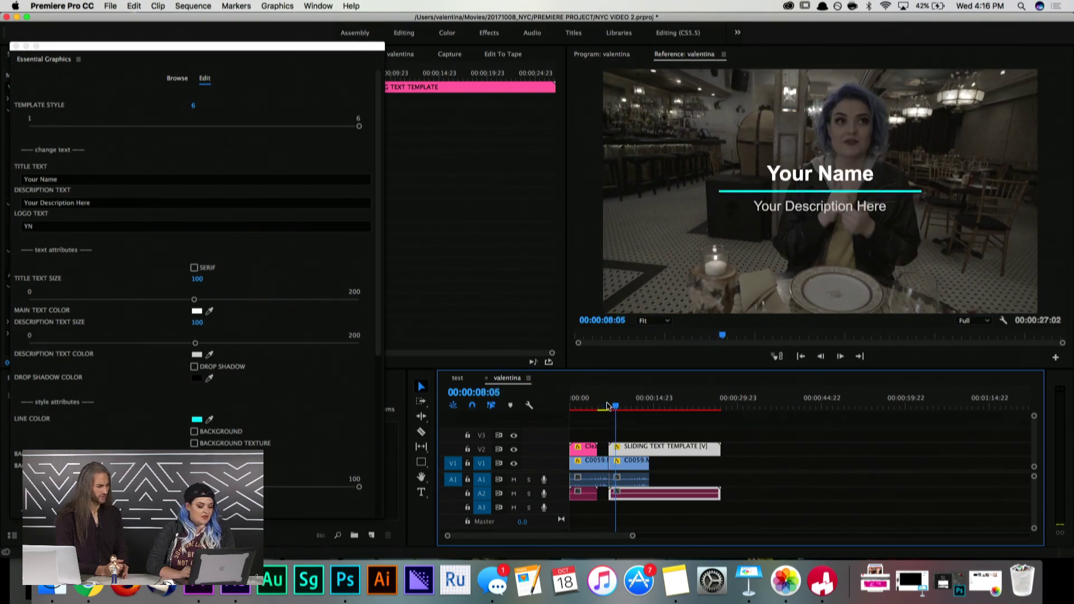
# Step: Set the sliding text clip's template style to 1 after trying styles 5 and 3
pyautogui.click(258, 134)
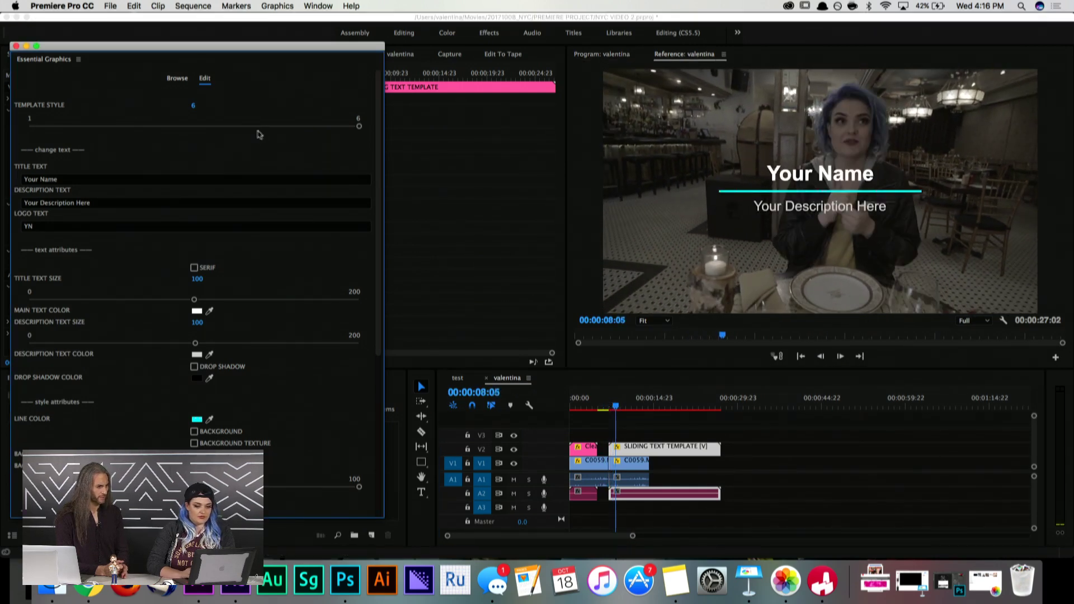
pyautogui.click(267, 127)
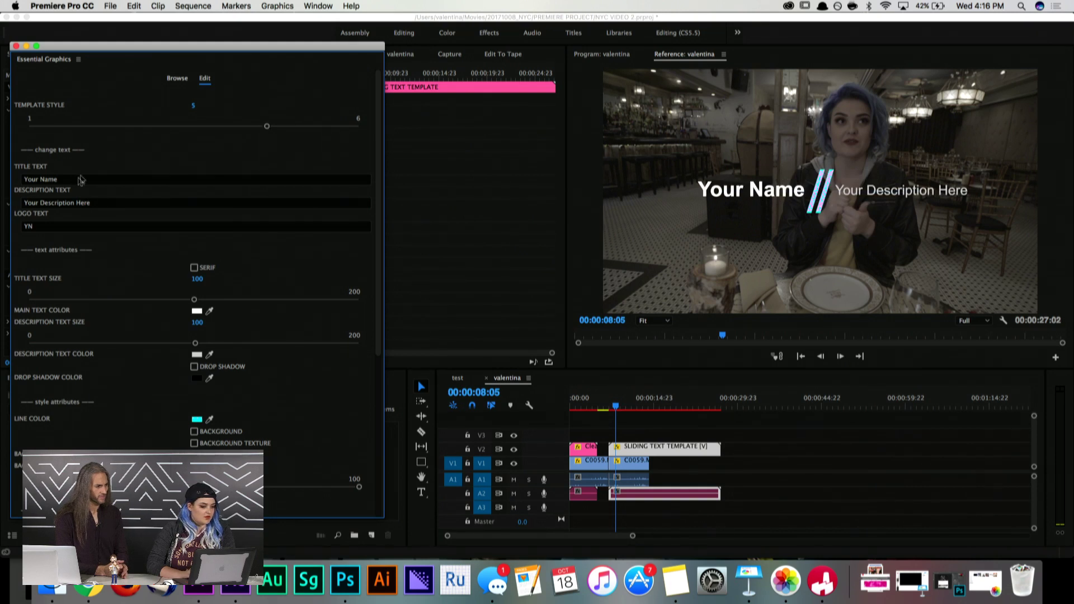
pyautogui.click(140, 128)
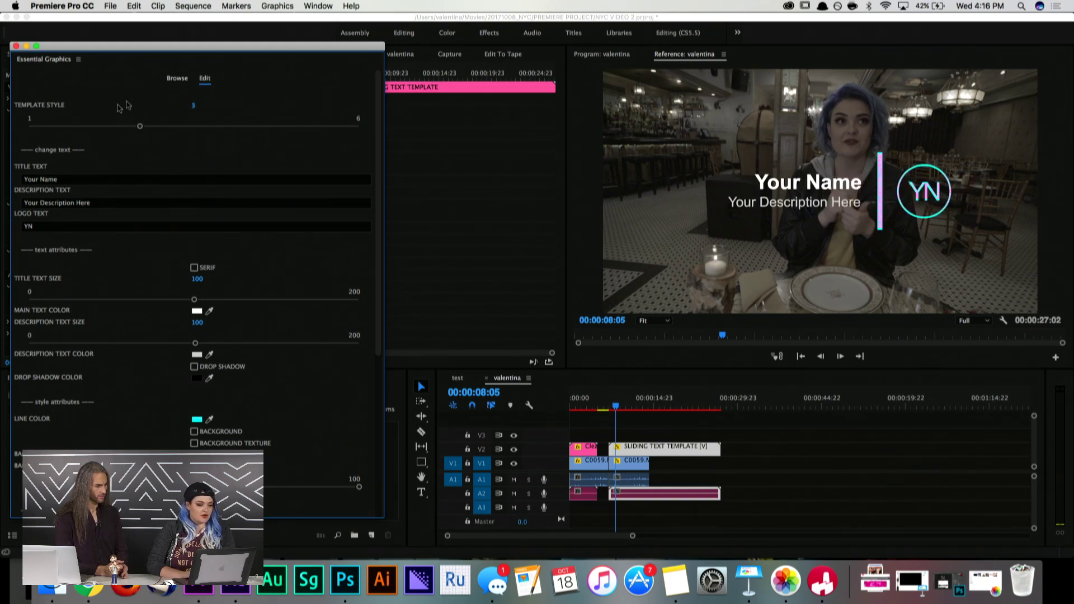
pyautogui.click(32, 128)
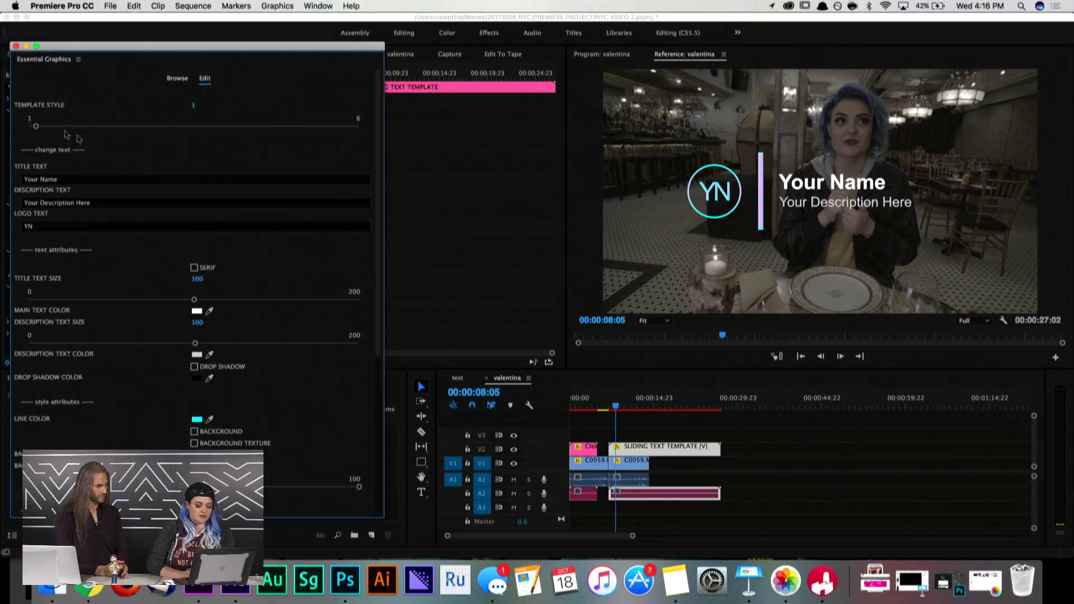
# Step: Fill in the person's full name as title text, their social media handle as description text, and their initials as logo text
pyautogui.click(60, 179)
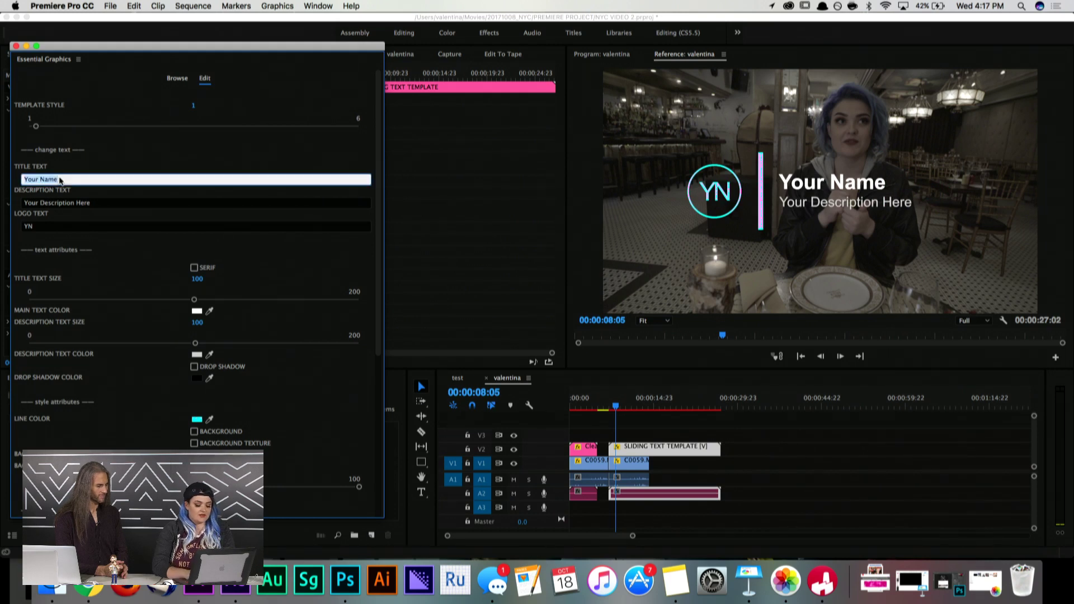
pyautogui.write('Jas')
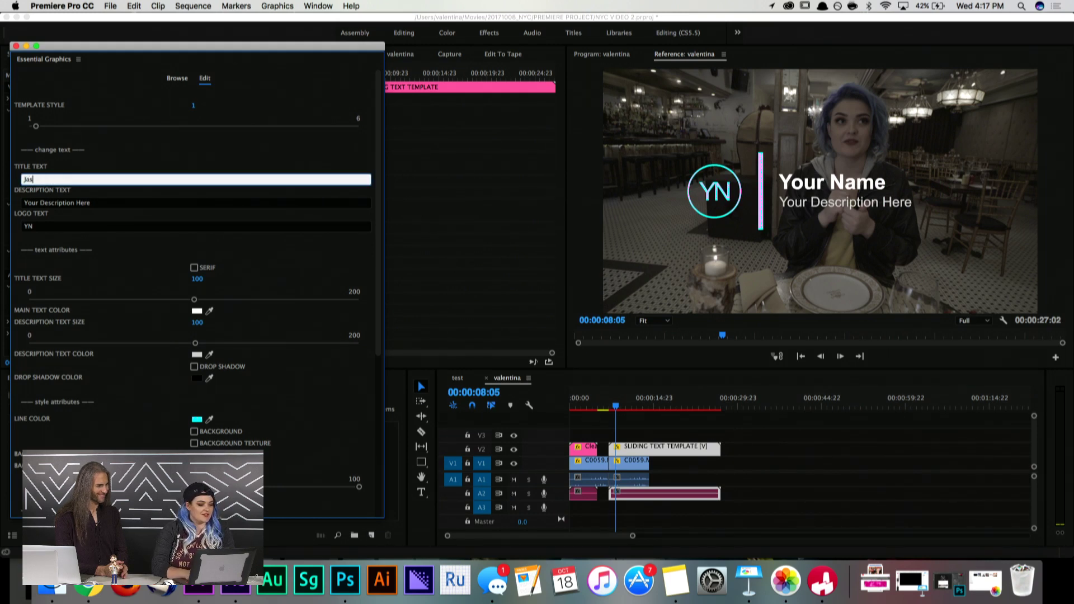
pyautogui.write('on Levine')
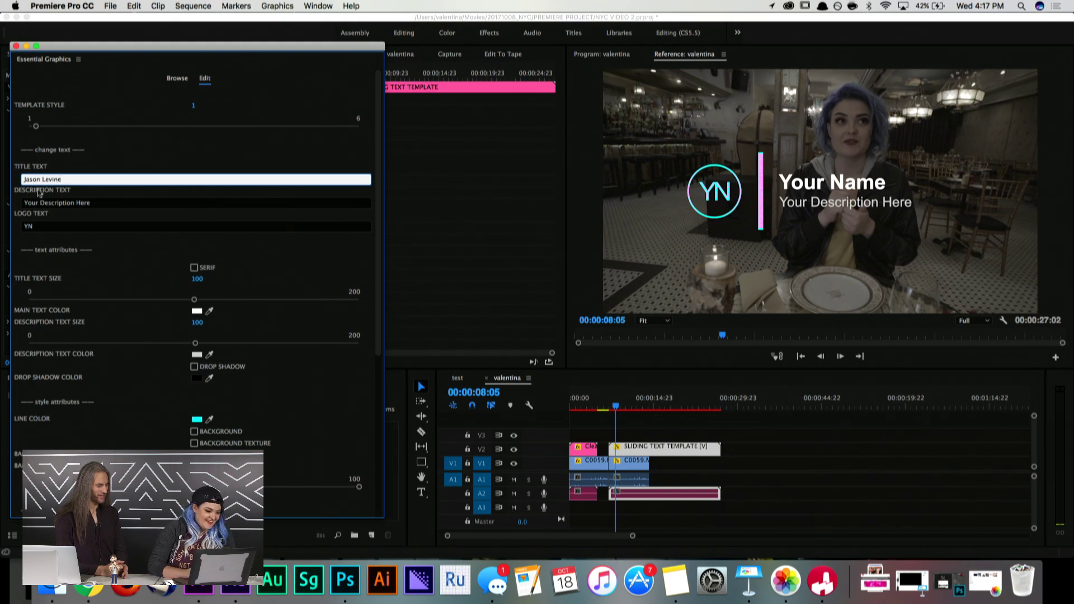
pyautogui.click(37, 204)
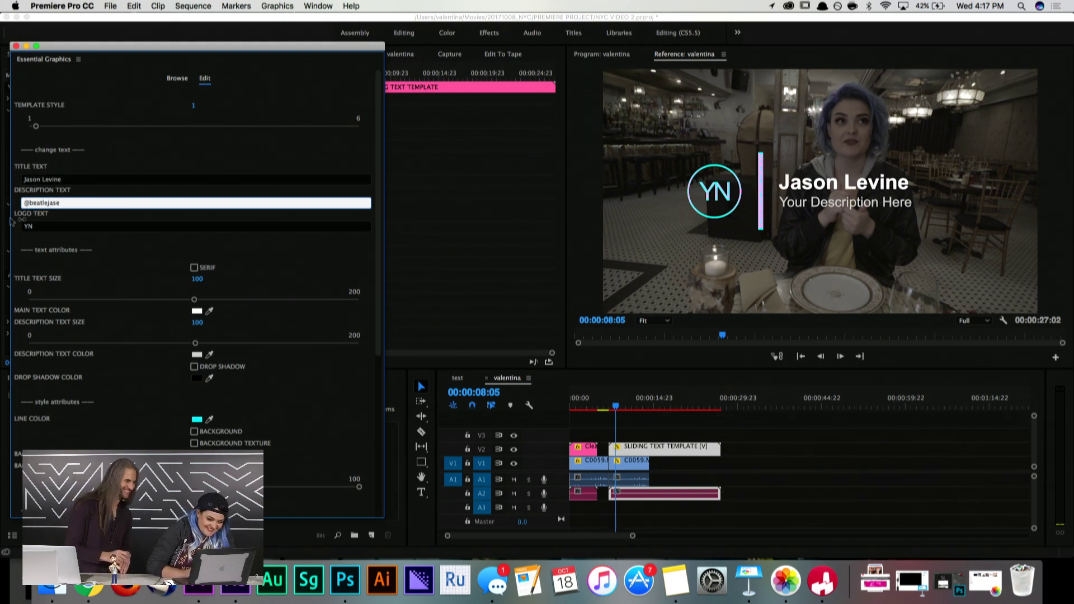
pyautogui.click(42, 227)
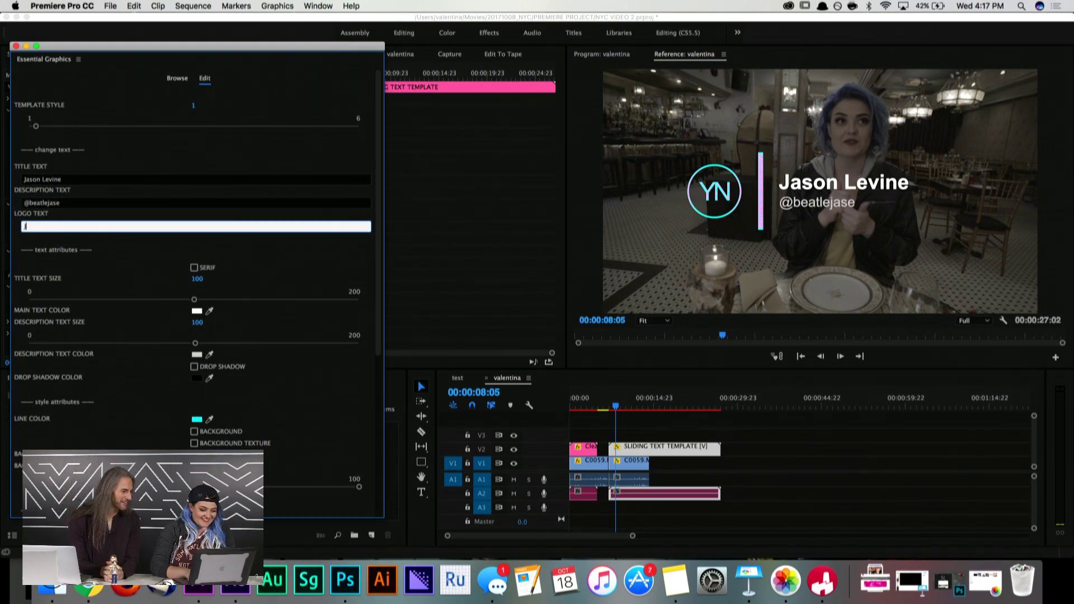
pyautogui.click(117, 170)
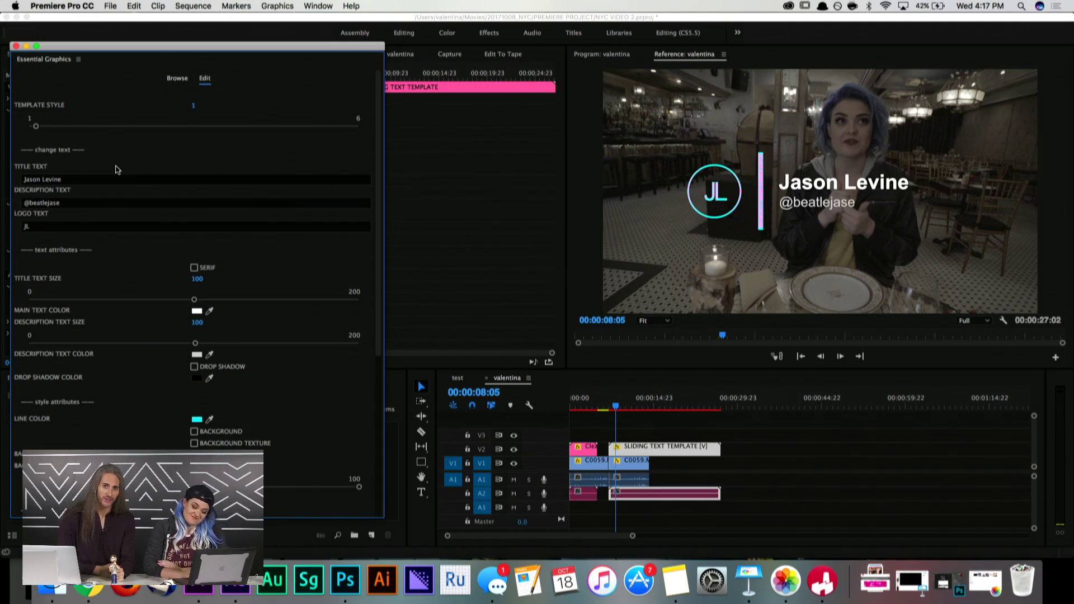
# Step: Set the template's Move Right/Left to -299, Move Up/Down to -280 and Size to 82, and briefly try the background
pyautogui.scroll(-10, 171, 391)
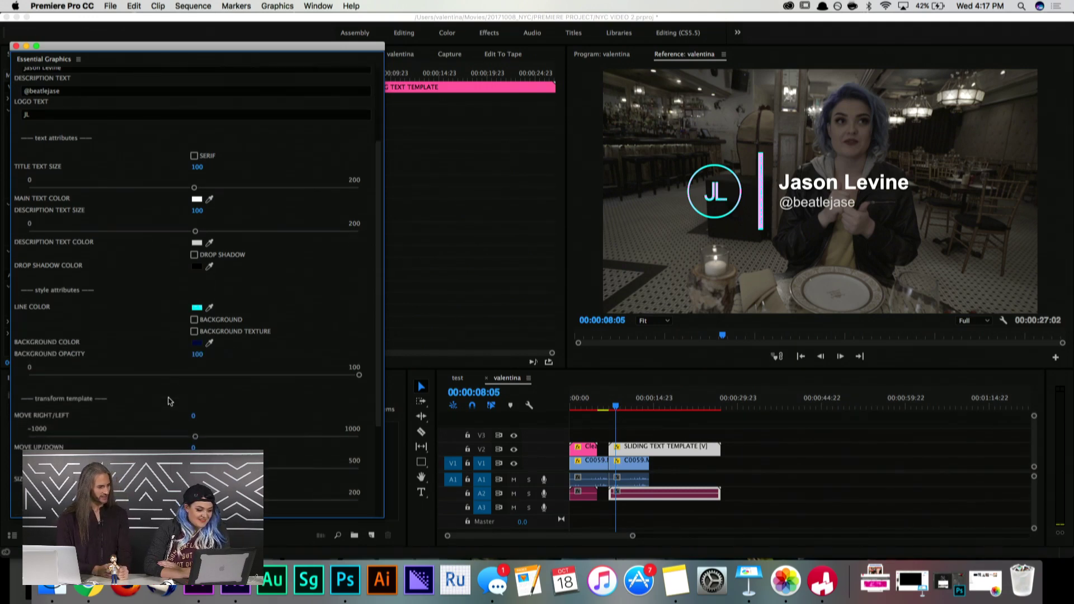
pyautogui.scroll(-2, 171, 401)
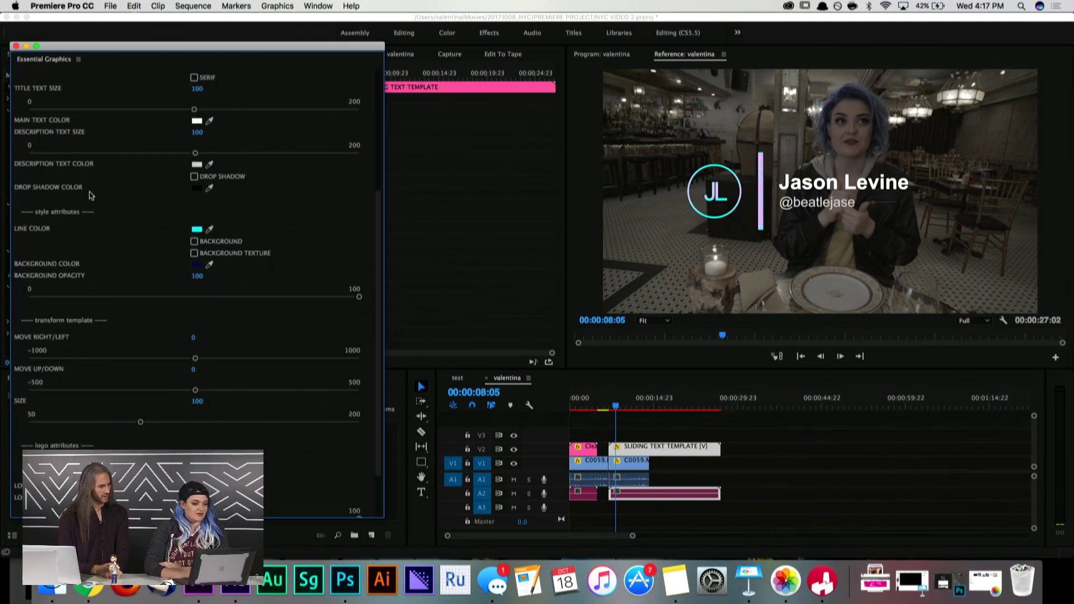
pyautogui.scroll(-4, 99, 381)
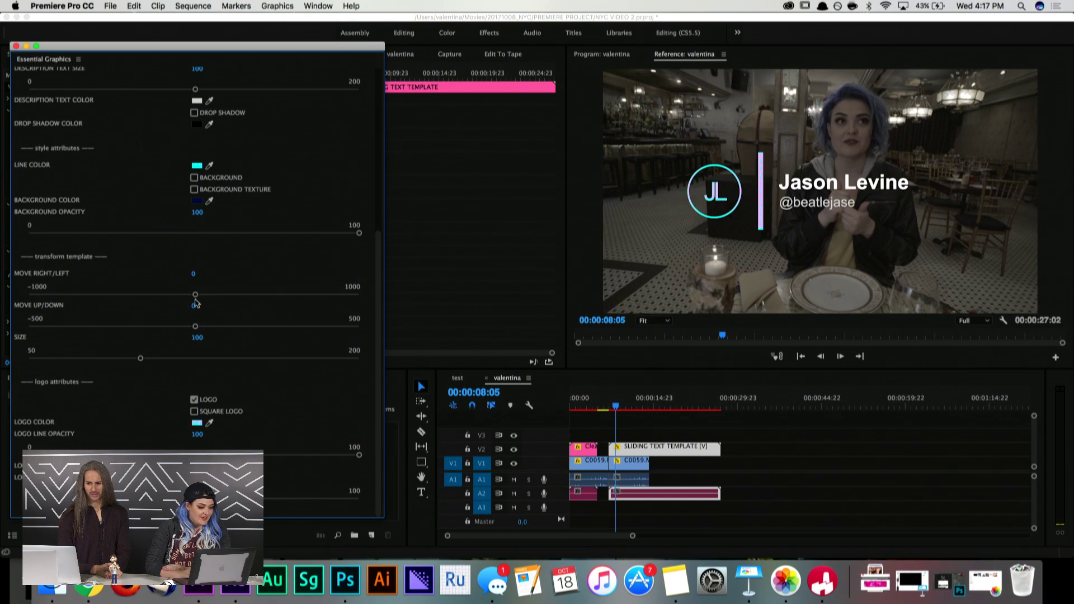
pyautogui.moveTo(196, 295); pyautogui.dragTo(100, 361)
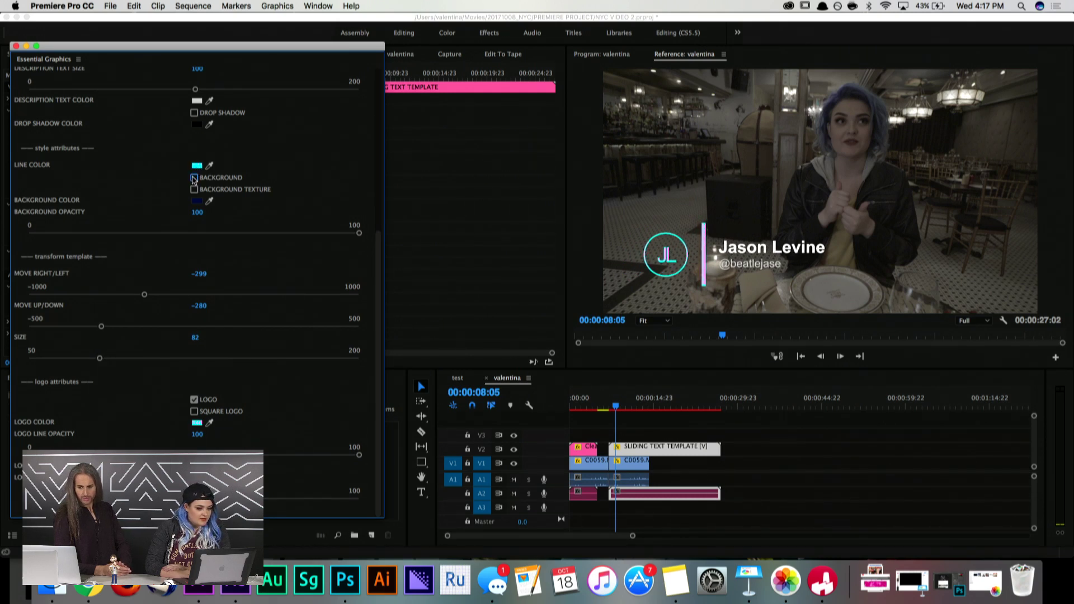
pyautogui.click(194, 178)
pyautogui.click(194, 177)
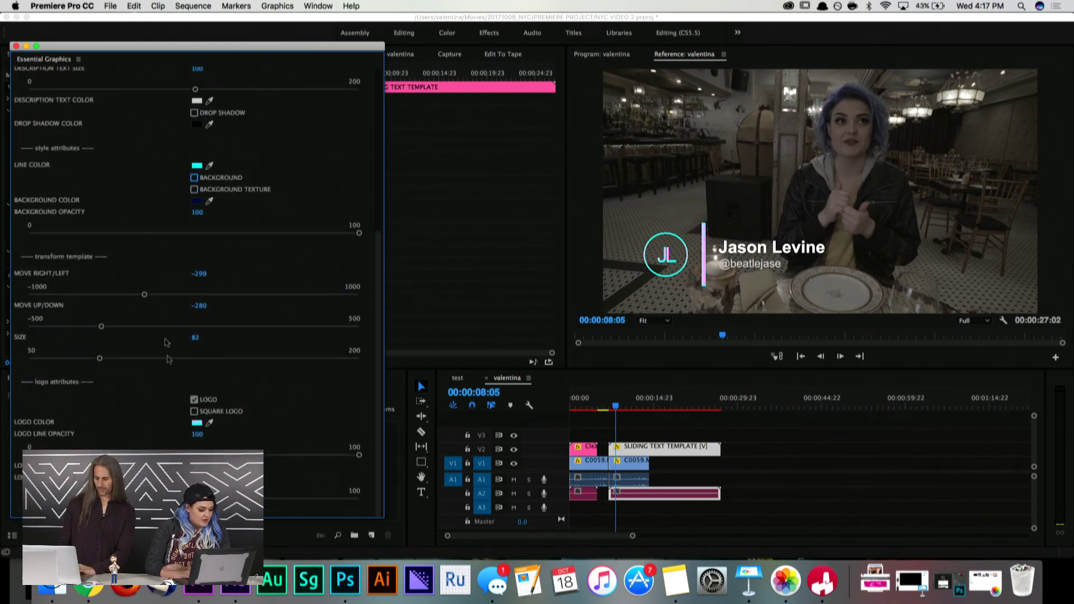
# Step: Make the logo square, with its line opacity at 0 and its fill opacity at 100
pyautogui.click(195, 413)
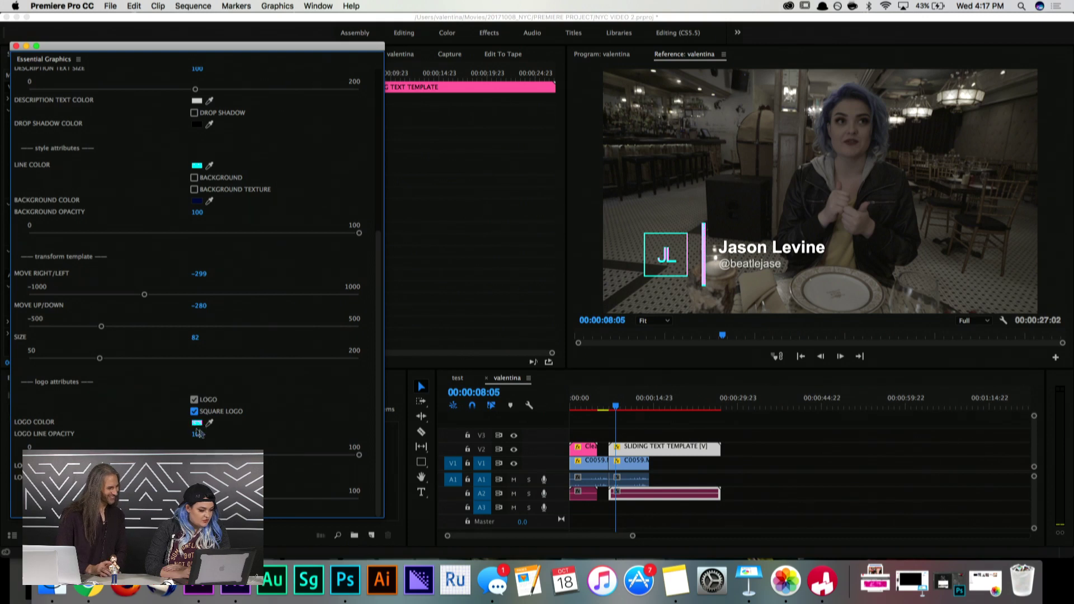
pyautogui.moveTo(359, 455); pyautogui.dragTo(1, 467)
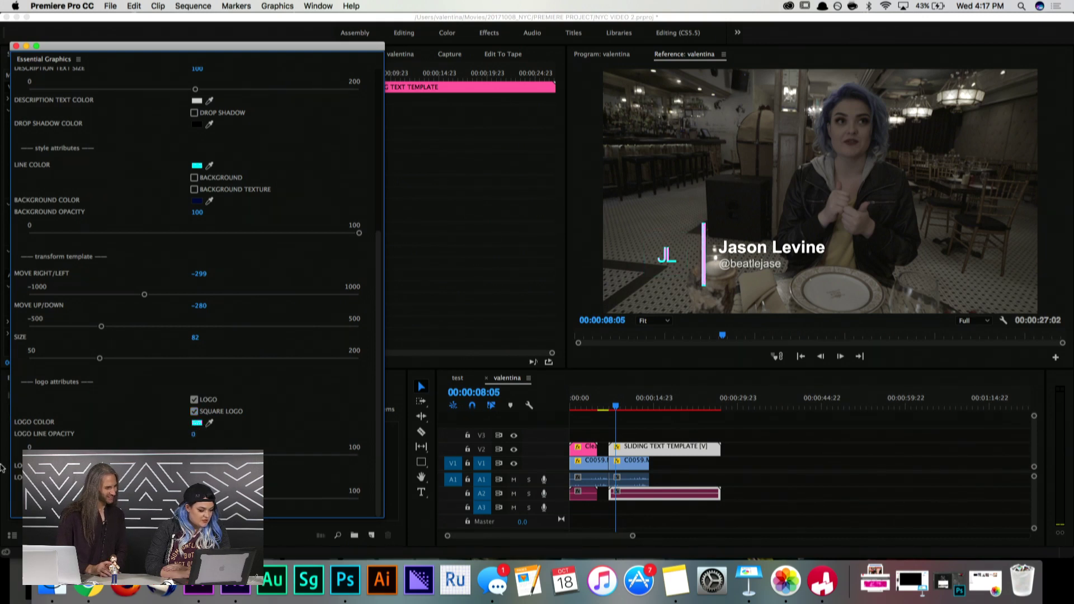
pyautogui.moveTo(30, 498); pyautogui.dragTo(363, 486)
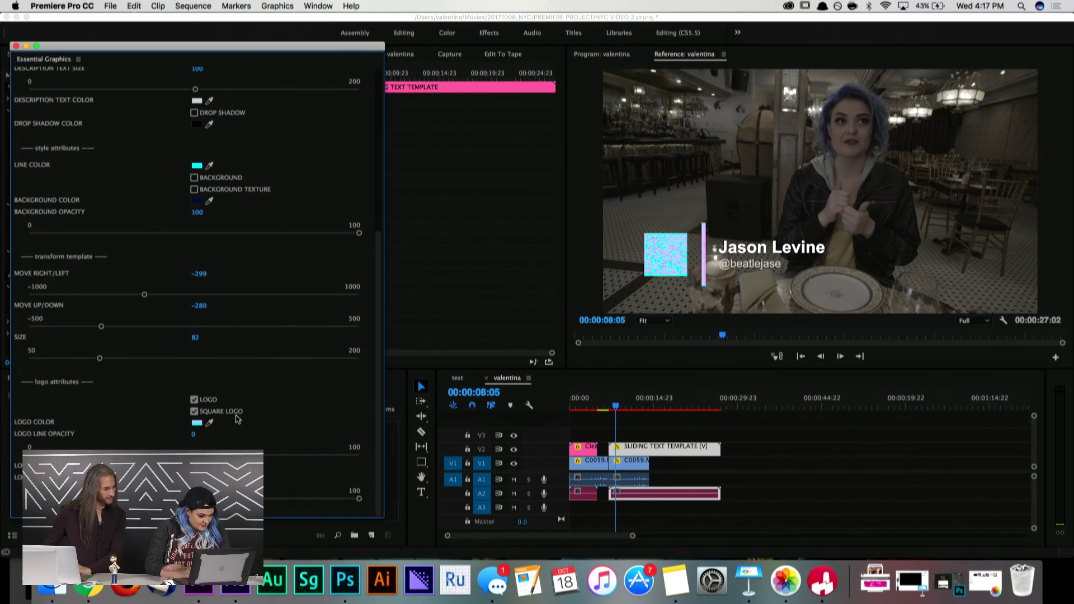
# Step: Set the fill color behind the logo text to a dark purple
pyautogui.click(196, 422)
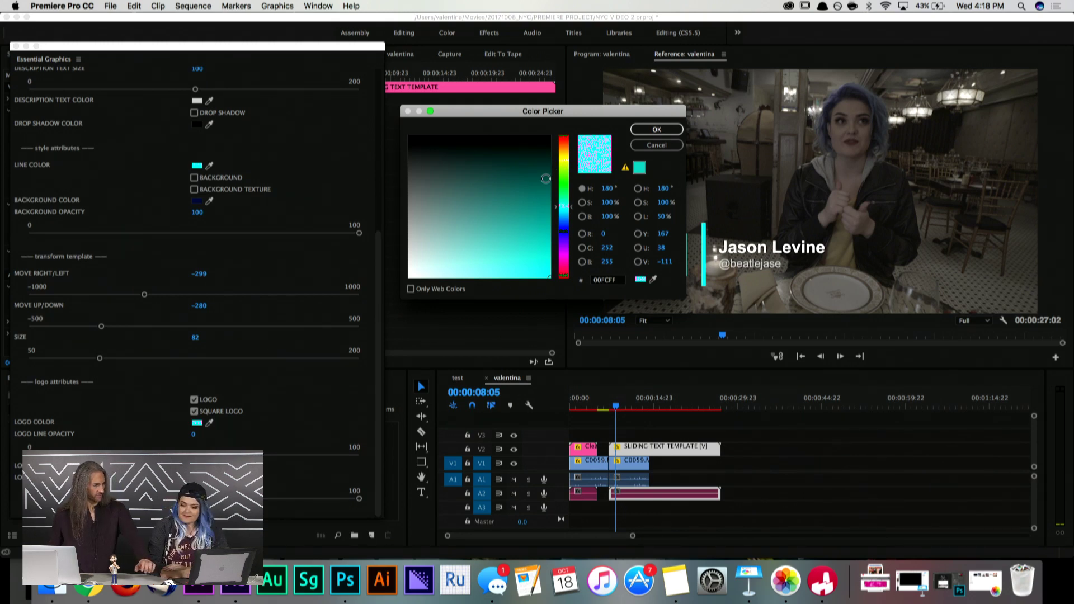
pyautogui.click(564, 244)
pyautogui.moveTo(547, 221); pyautogui.dragTo(550, 196)
pyautogui.click(657, 129)
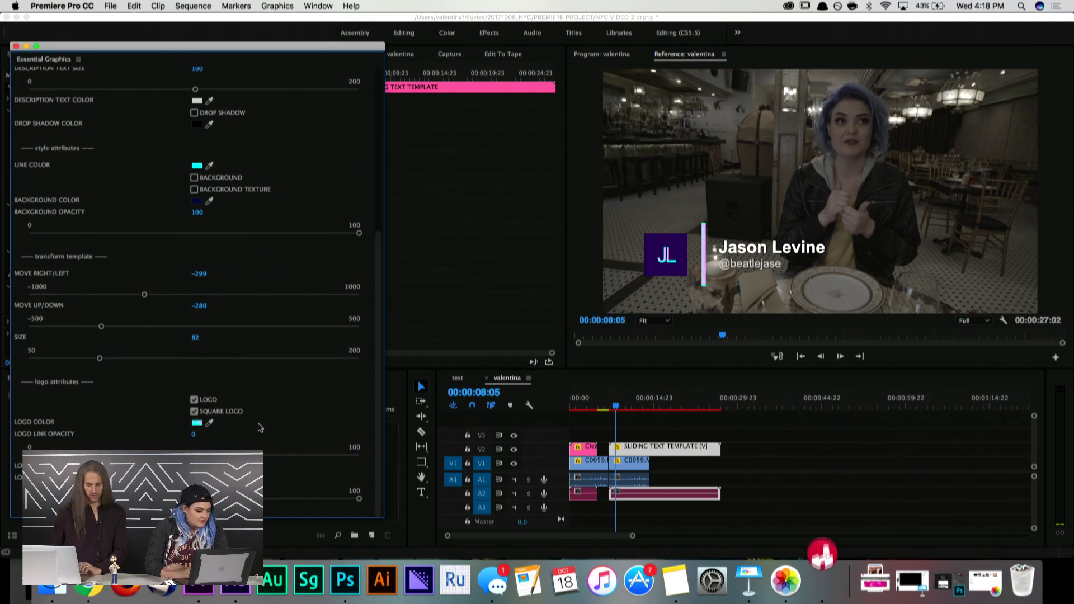
# Step: Set the logo color to white, FFFFFF
pyautogui.click(195, 423)
pyautogui.click(409, 277)
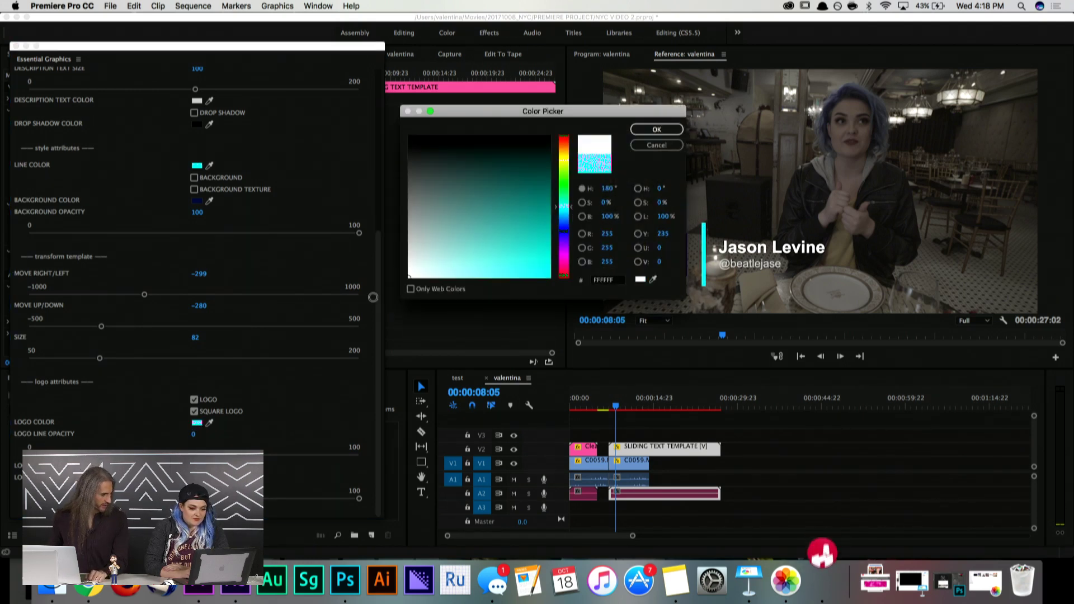
pyautogui.click(656, 129)
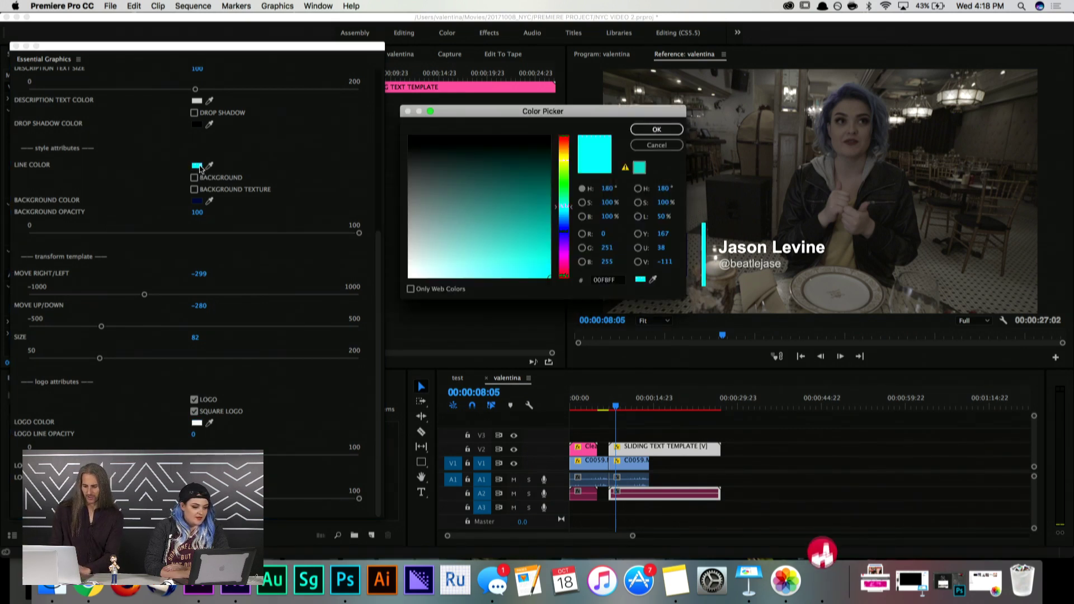
# Step: Set the template's line color to purple, 6700AD
pyautogui.click(197, 166)
pyautogui.click(563, 242)
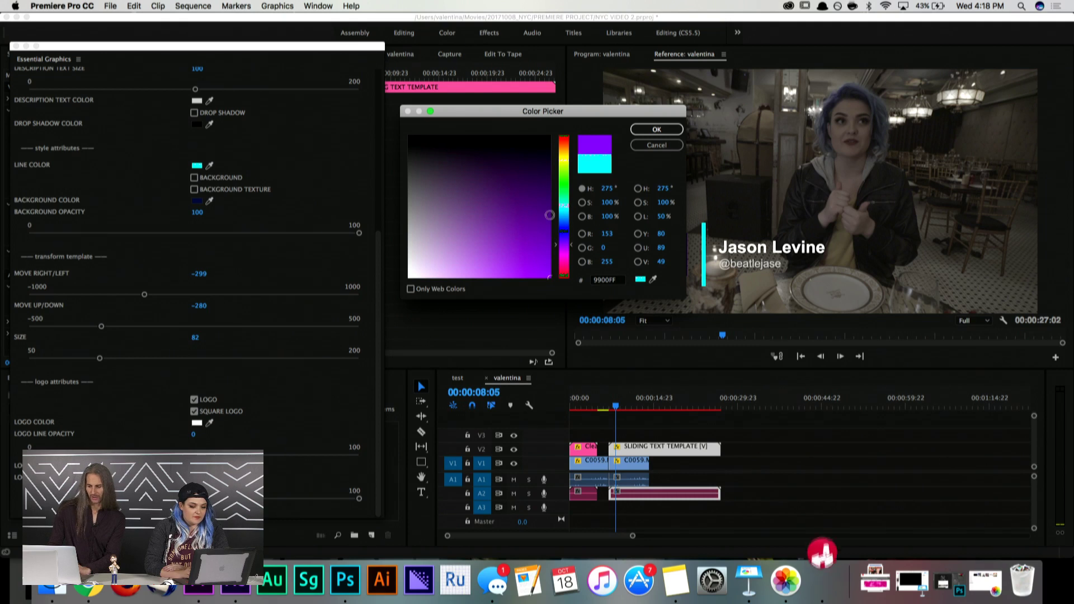
pyautogui.click(550, 232)
pyautogui.click(657, 129)
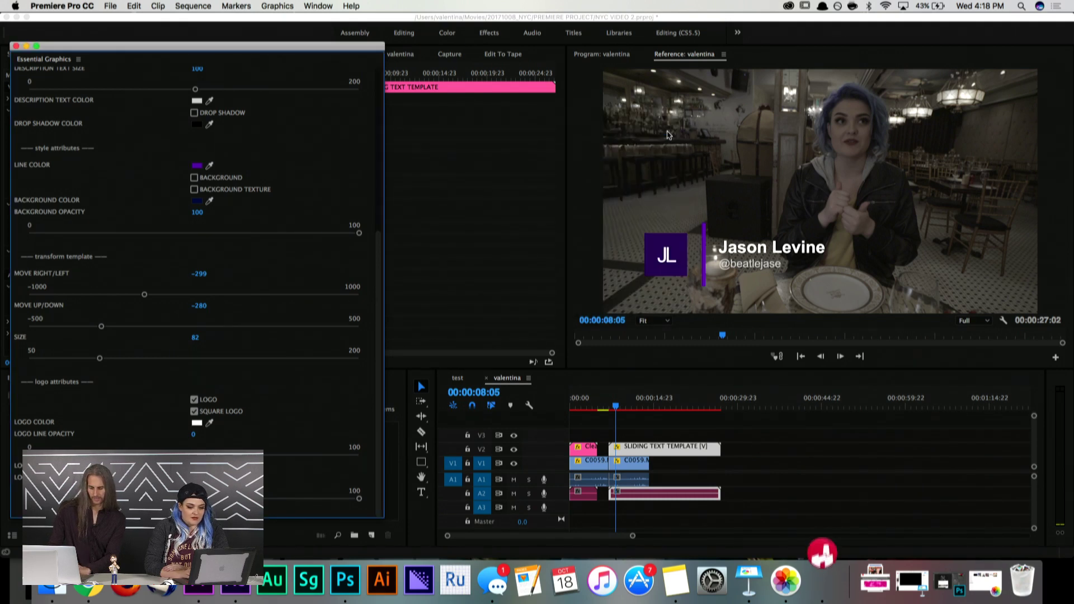
# Step: Set the template's line color to light gray, RGB 173, 173, 173
pyautogui.click(197, 166)
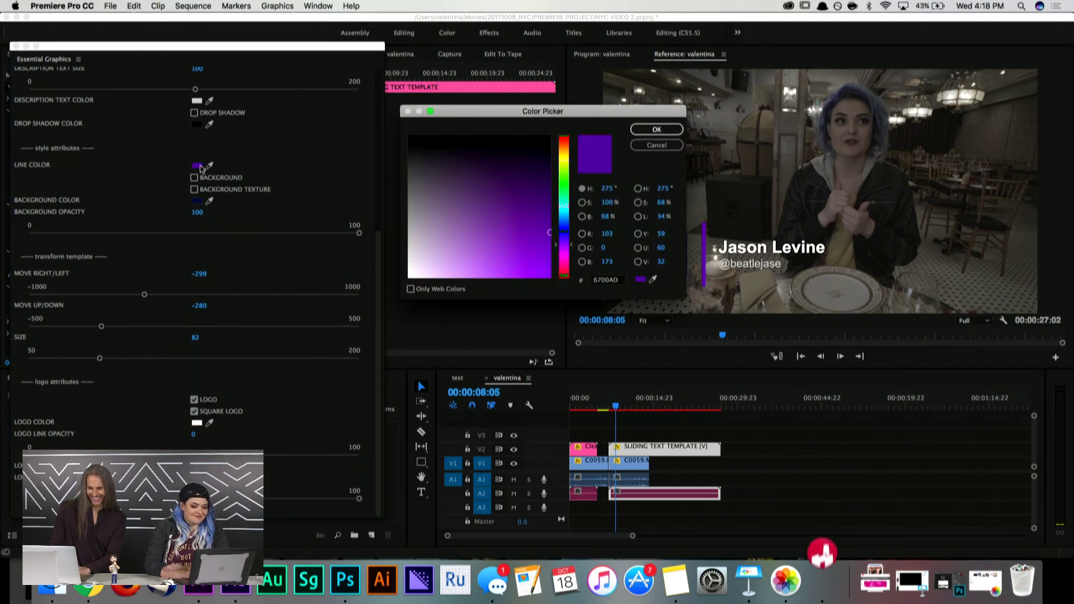
pyautogui.moveTo(530, 229)
pyautogui.mouseDown()
pyautogui.moveTo(384, 263)
pyautogui.moveTo(409, 232)
pyautogui.mouseUp()
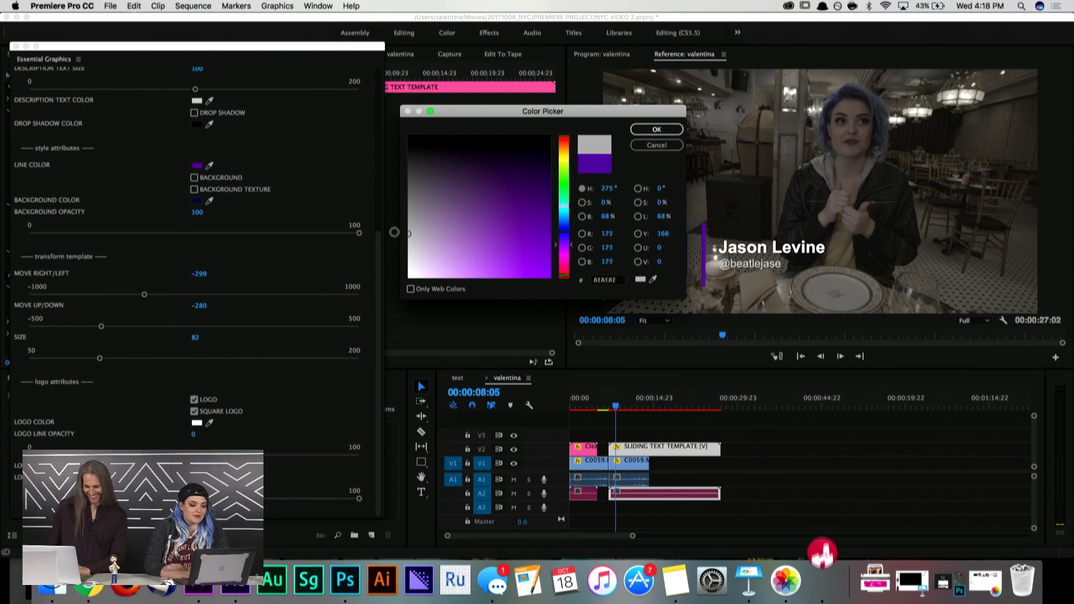
pyautogui.click(658, 129)
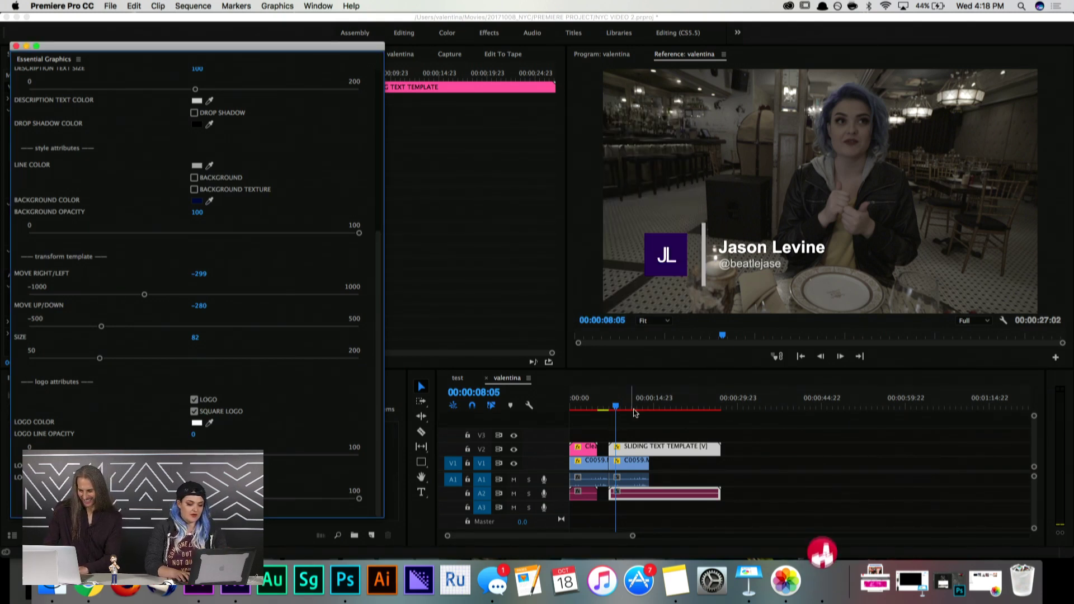
# Step: Deselect the template clip, switch to FxFactory to cancel its FxFactory Pro and Xsend Motion download prompts, and return to Premiere Pro
pyautogui.click(639, 429)
pyautogui.click(828, 579)
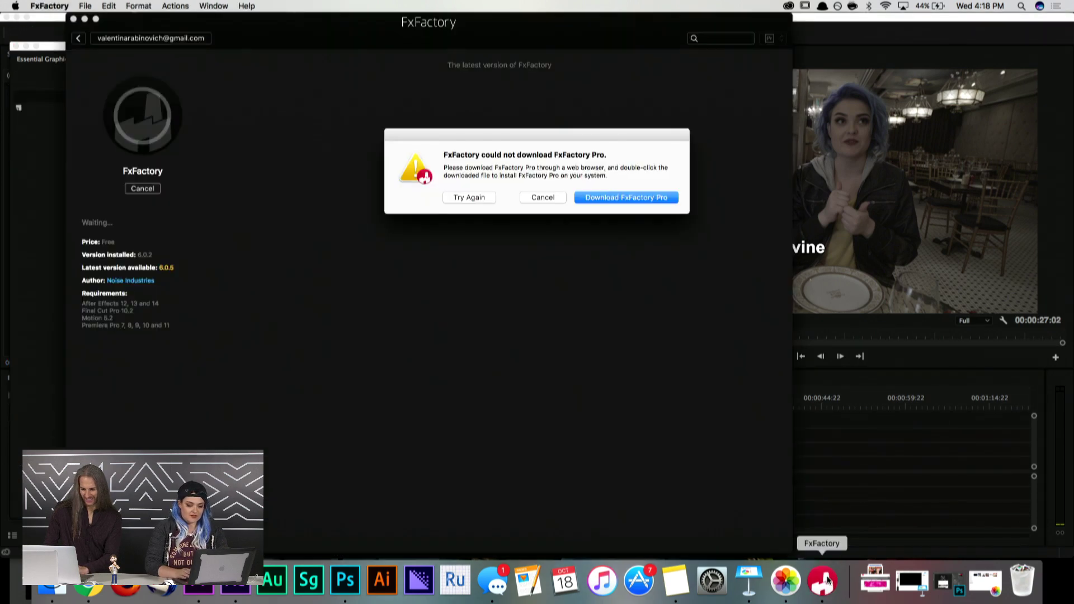
pyautogui.click(529, 197)
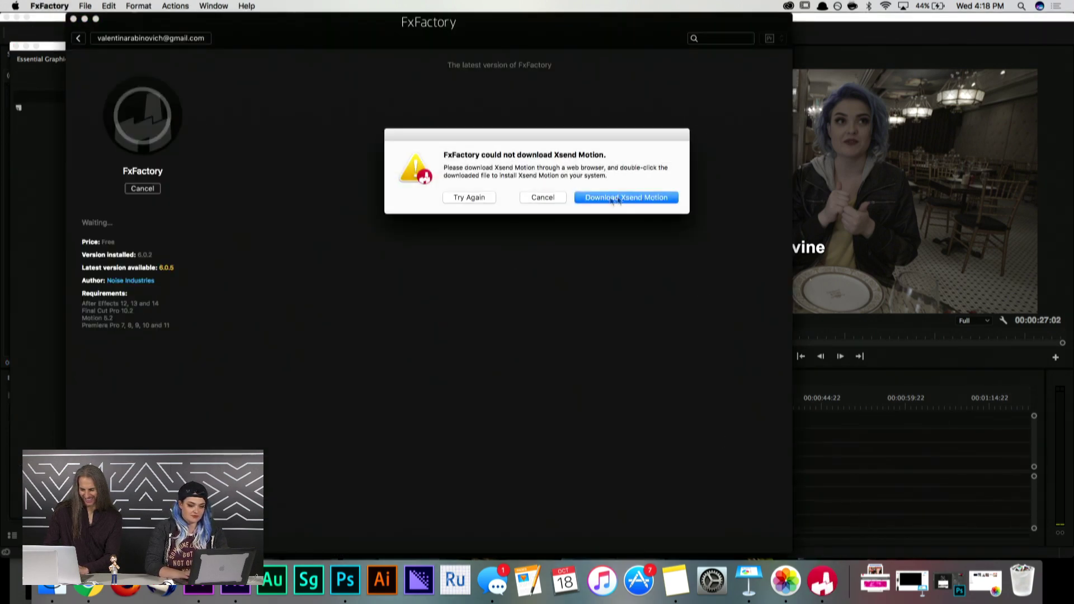
pyautogui.click(548, 197)
pyautogui.click(865, 461)
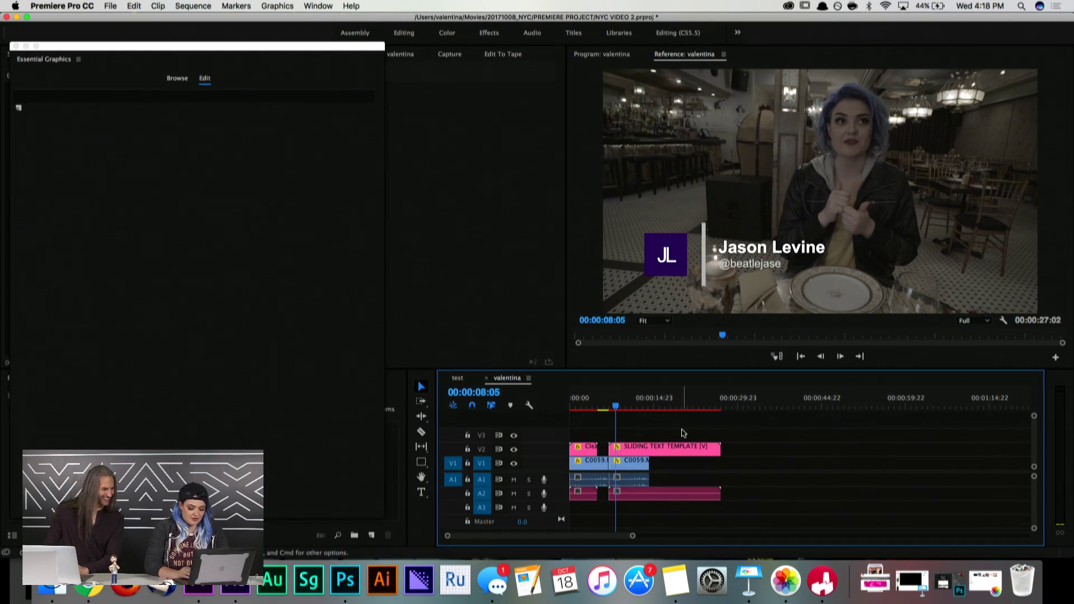
# Step: Play the customized sliding text template from the start of its clip to preview the animation
pyautogui.press('j')
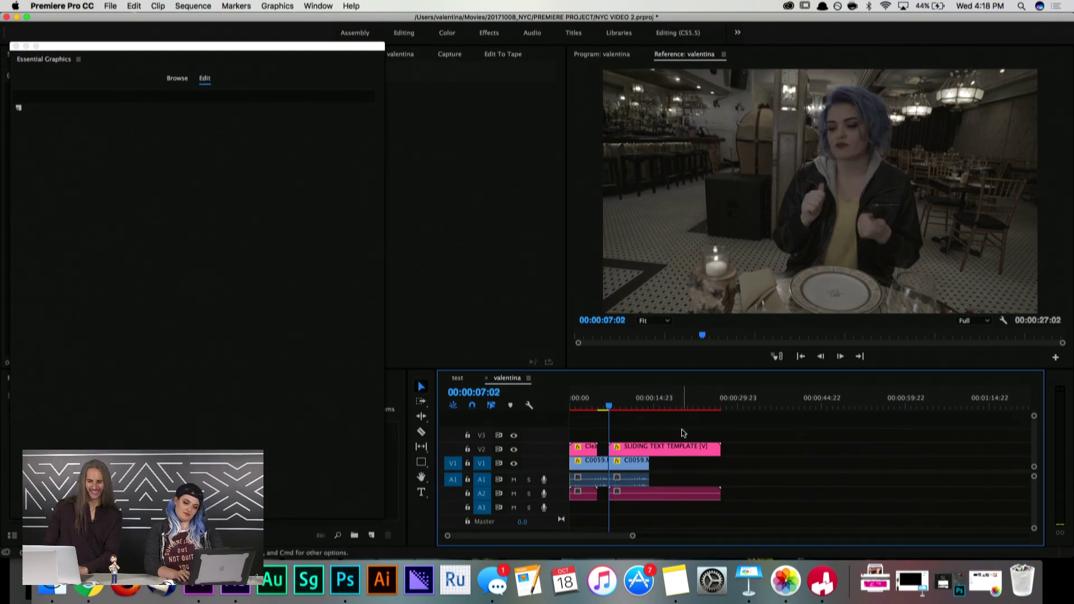
pyautogui.press('space')
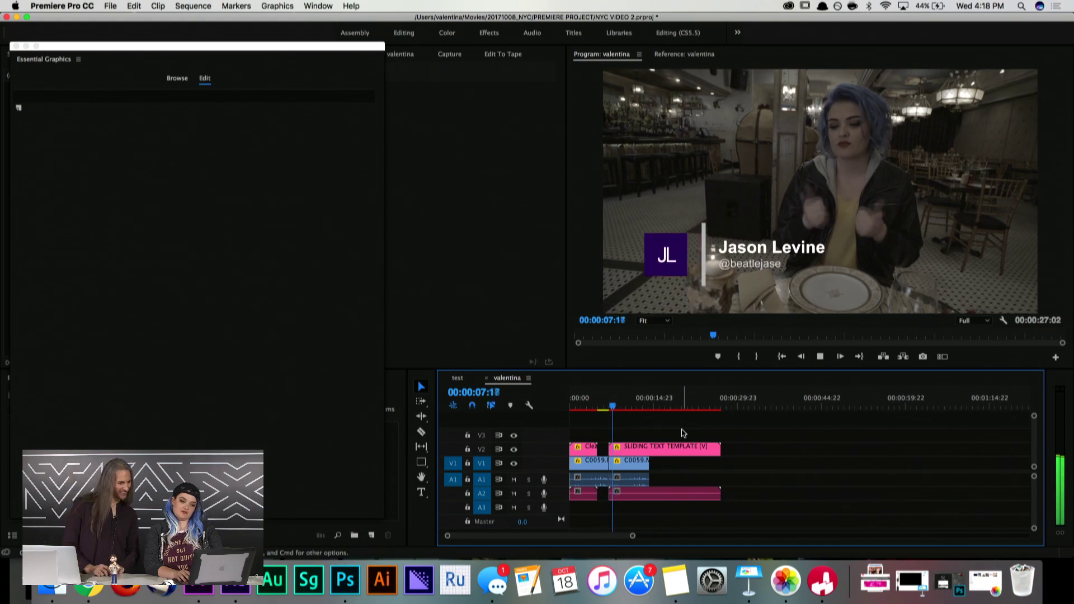
pyautogui.press('space')
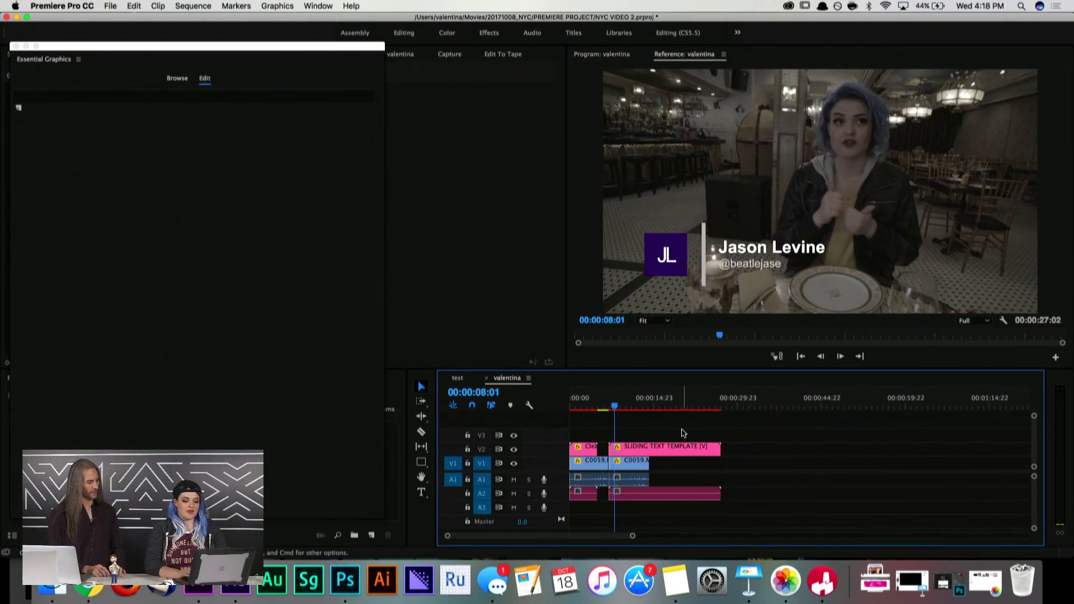
# Step: Switch to After Effects and show the effect controls of the Null 1 layer in the SLIDING TEXT TEMPLATE composition
pyautogui.click(235, 585)
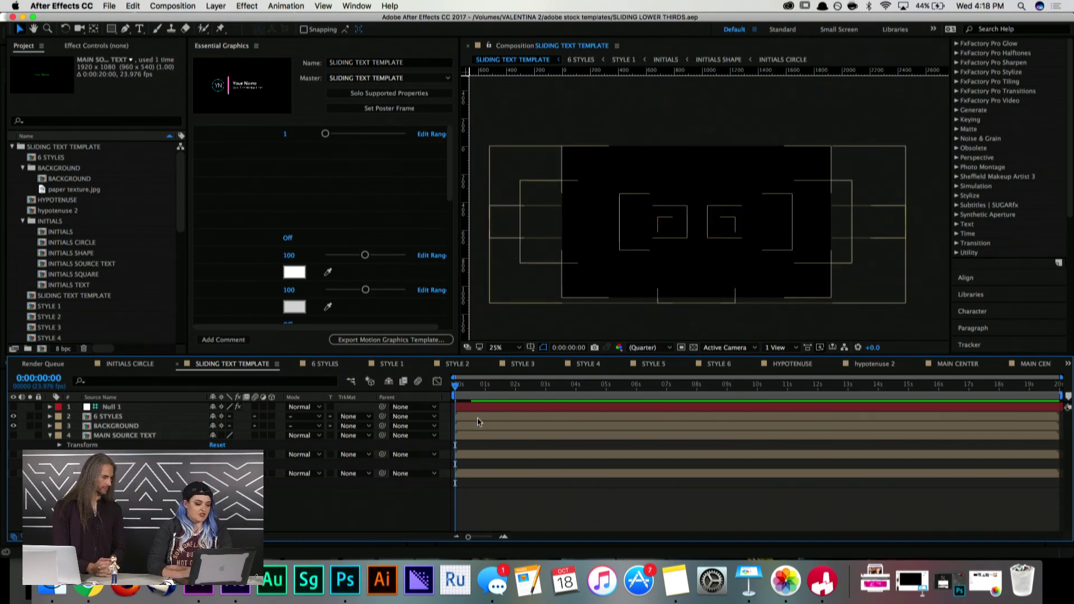
pyautogui.click(144, 420)
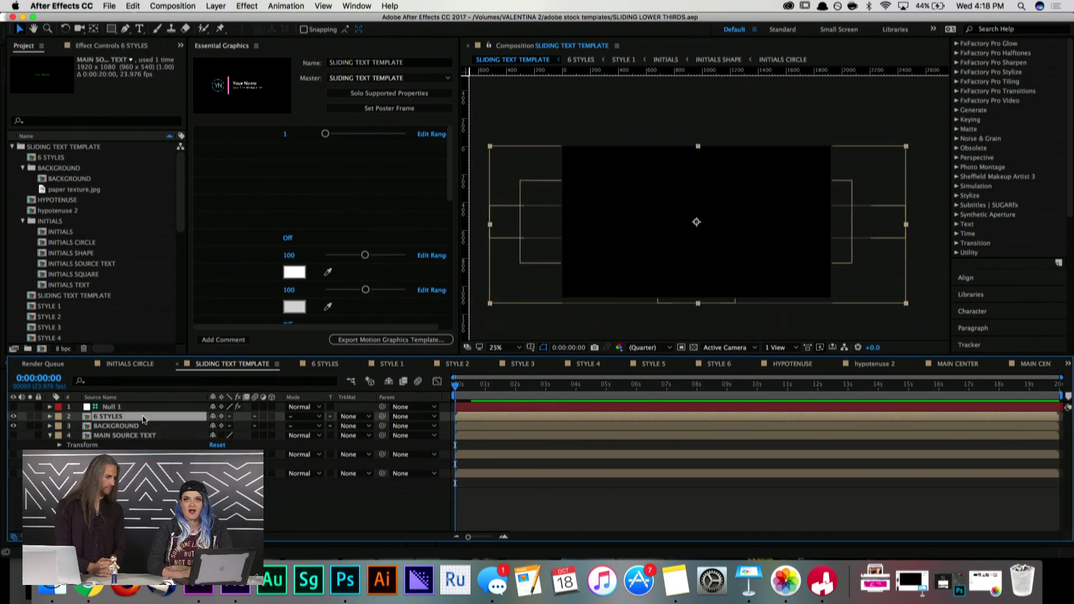
pyautogui.click(131, 427)
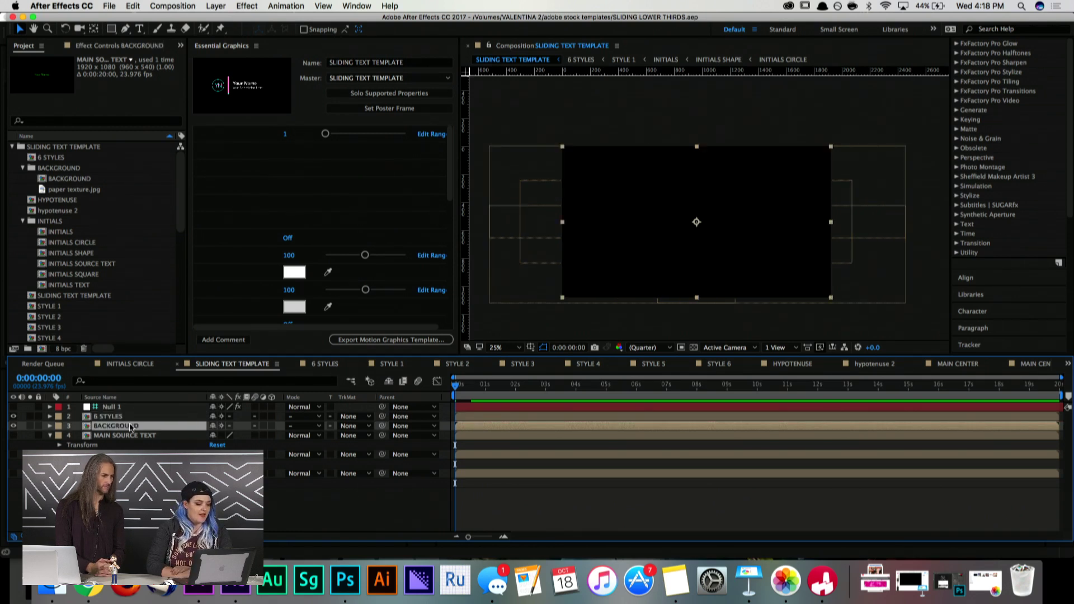
pyautogui.click(133, 409)
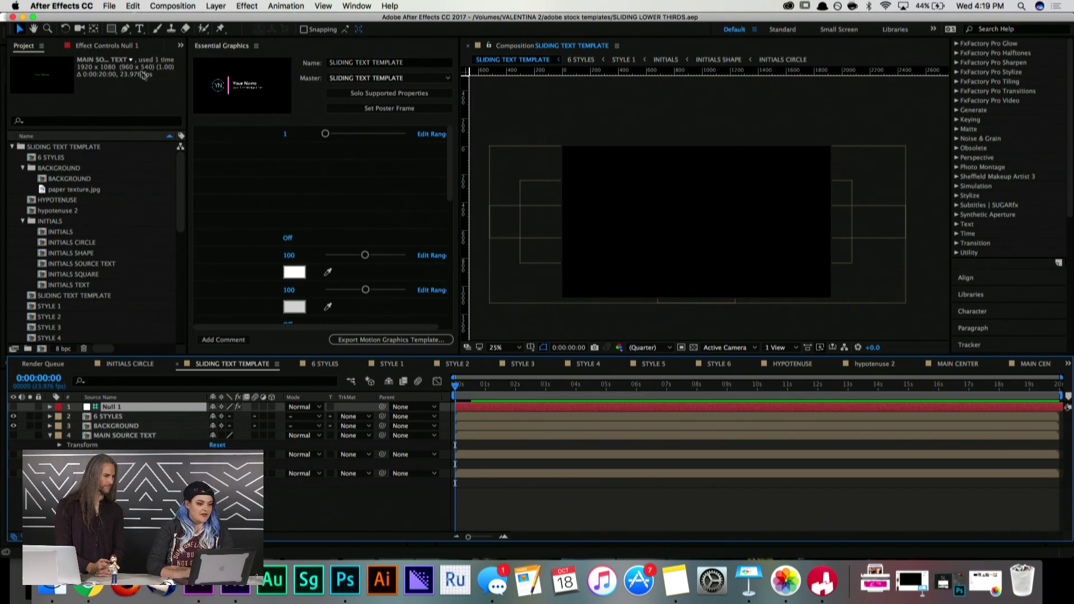
pyautogui.click(121, 46)
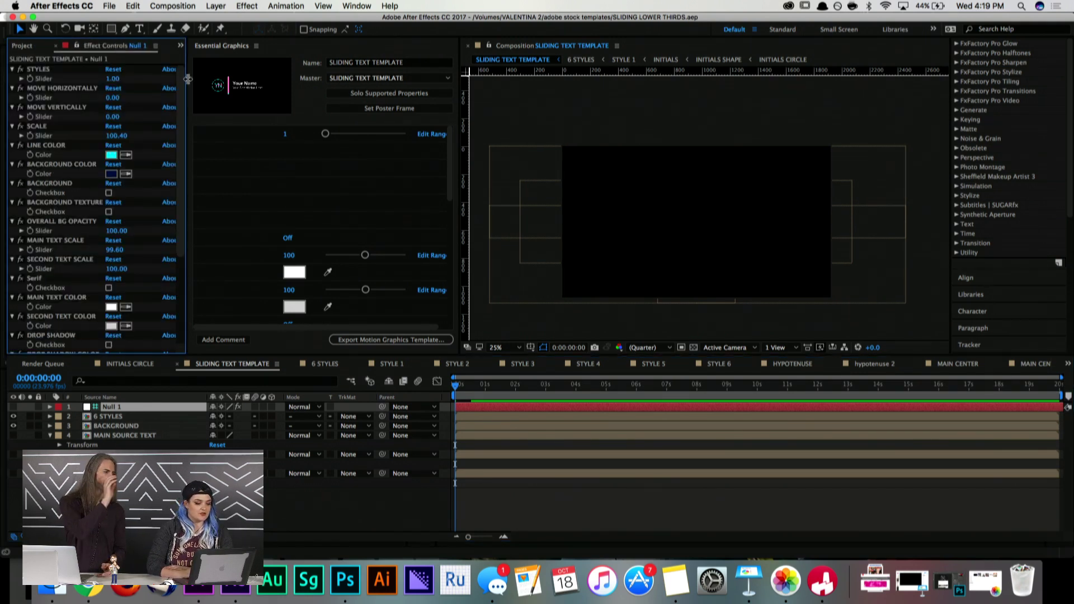
# Step: Widen the Effect Controls and Essential Graphics areas and review Null 1's controllers from STYLES to INITIALS LINE OPACITY
pyautogui.moveTo(186, 131); pyautogui.dragTo(278, 102)
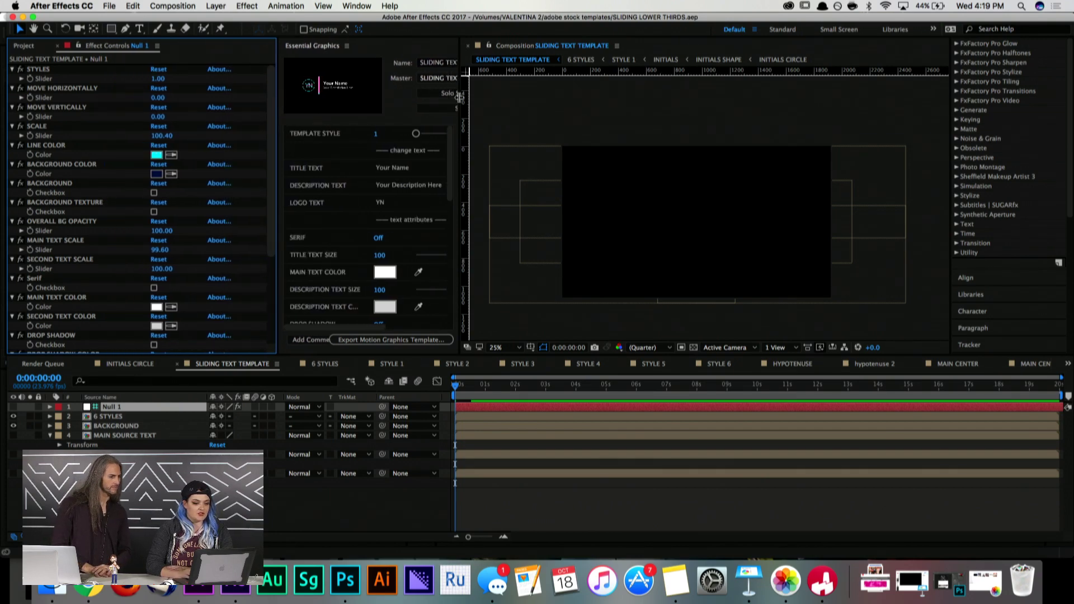
pyautogui.moveTo(459, 97); pyautogui.dragTo(576, 62)
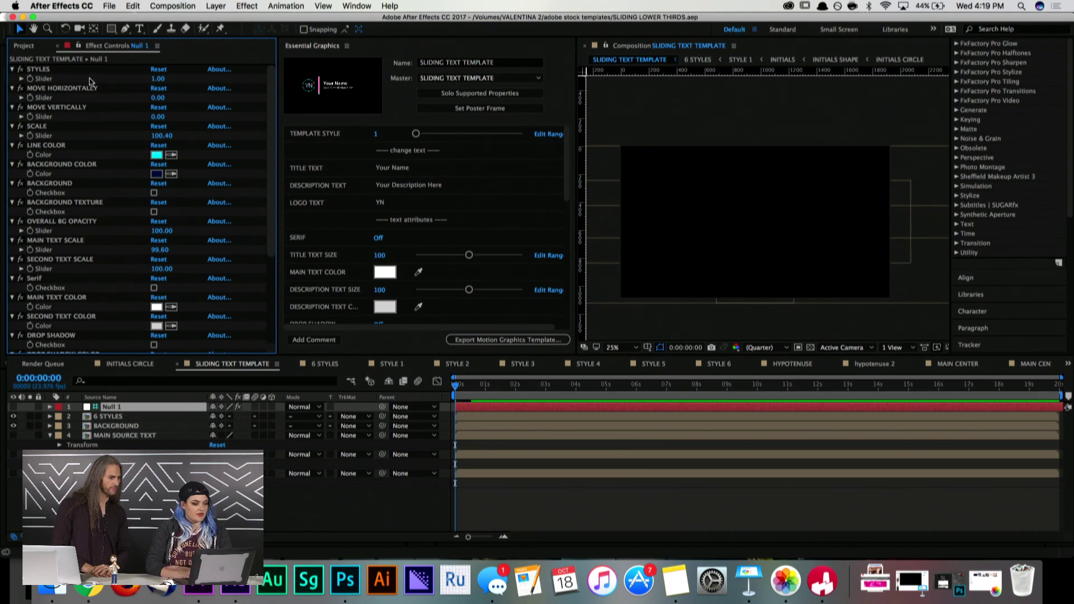
pyautogui.scroll(-8, 89, 81)
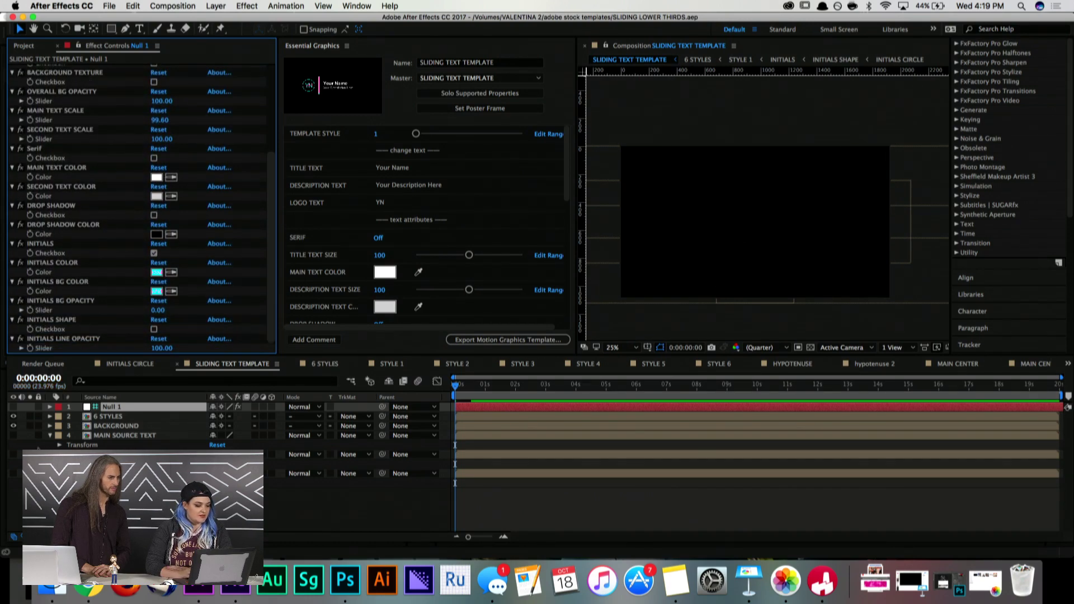
# Step: Reveal Null 1's effects in the timeline and try to add the STYLES slider to the Essential Graphics properties
pyautogui.click(443, 397)
pyautogui.press('e')
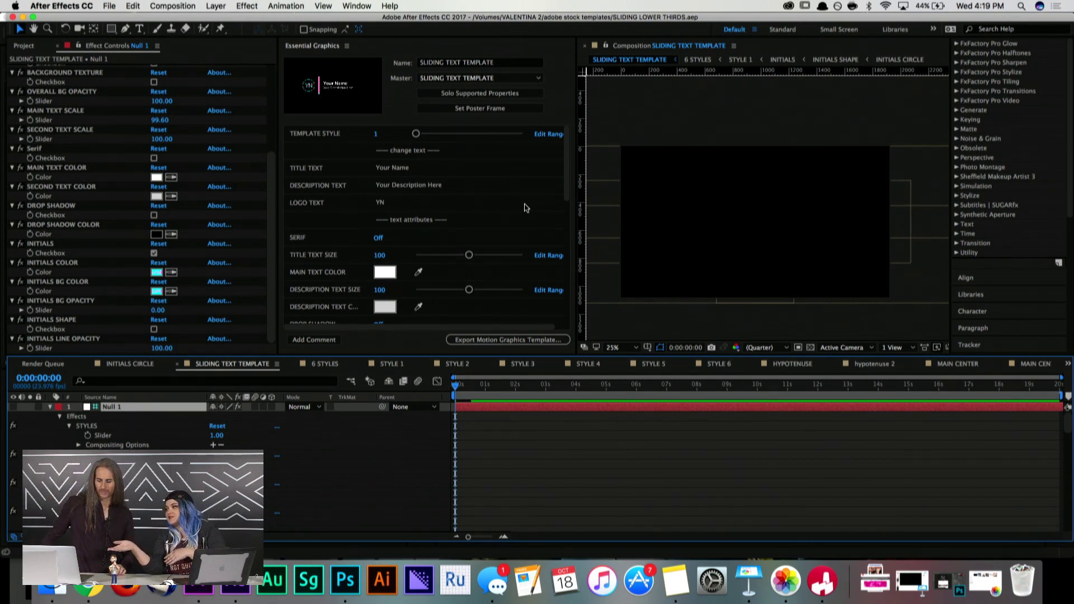
pyautogui.click(109, 436)
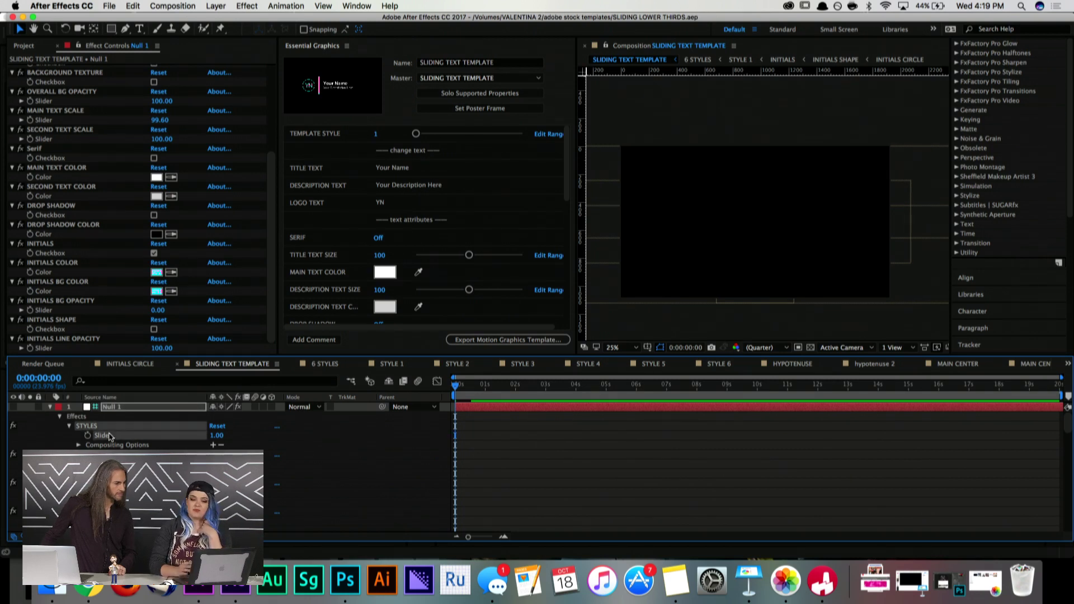
pyautogui.moveTo(110, 436); pyautogui.dragTo(353, 166)
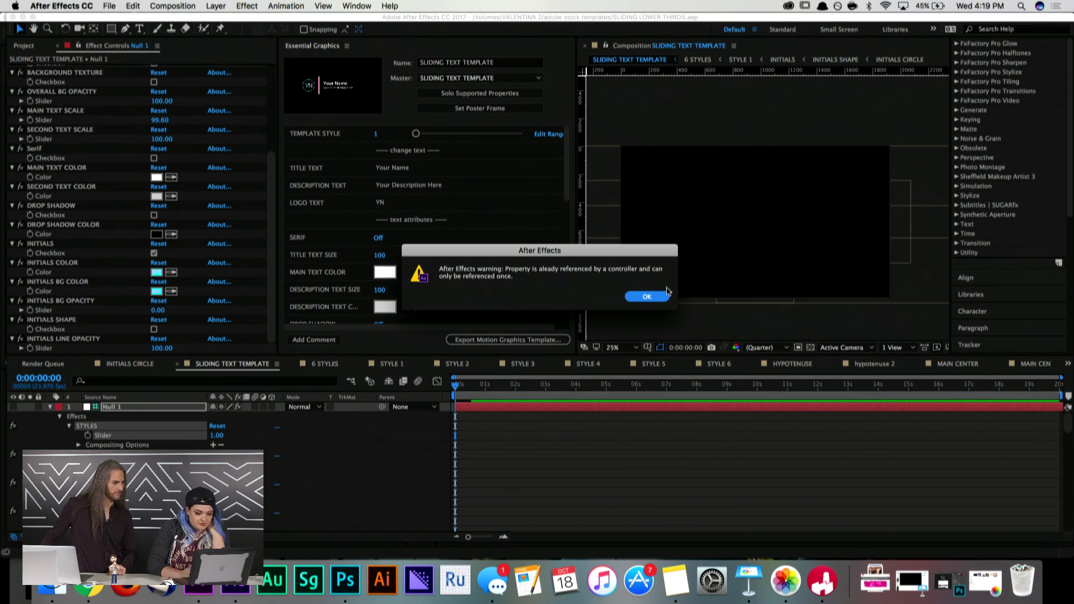
pyautogui.click(647, 296)
# Step: Return from Chrome to After Effects, solo the template's supported properties in the timeline, and expand Null 1's effects
pyautogui.scroll(-3, 224, 425)
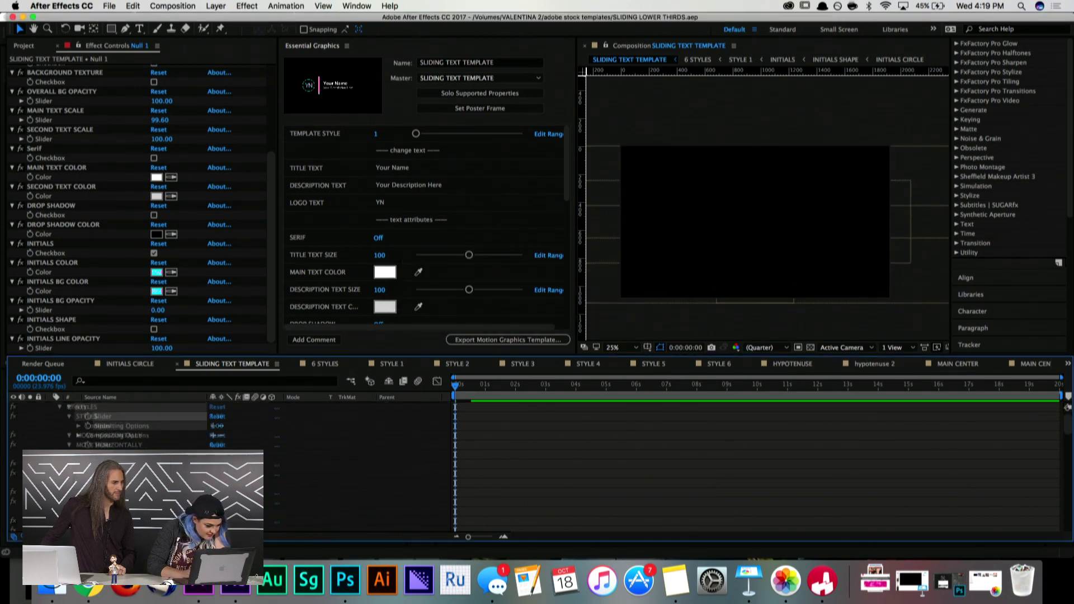
pyautogui.scroll(-2, 282, 465)
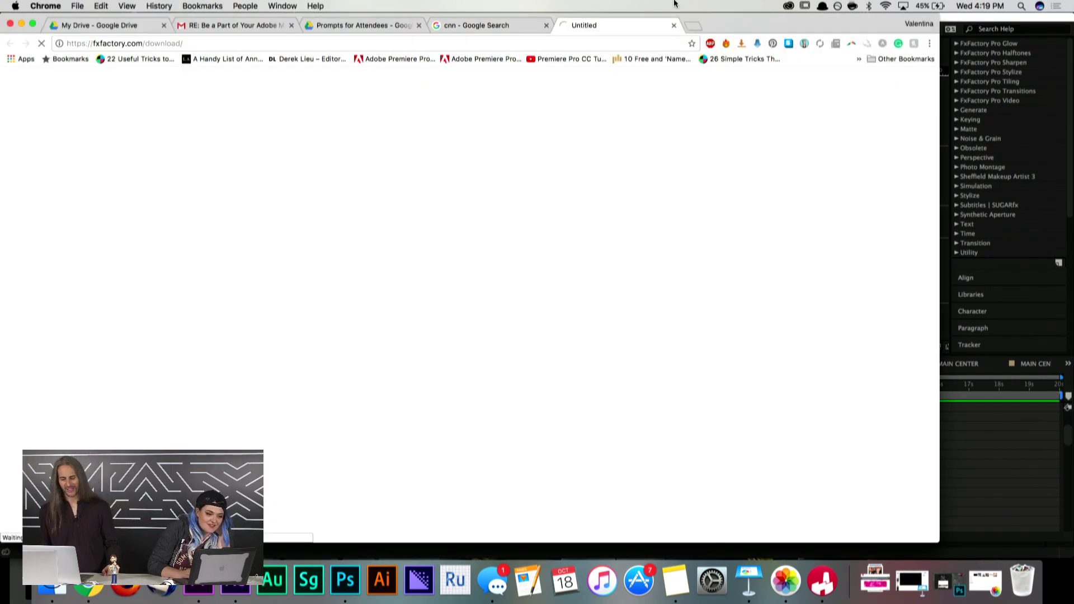
pyautogui.click(958, 18)
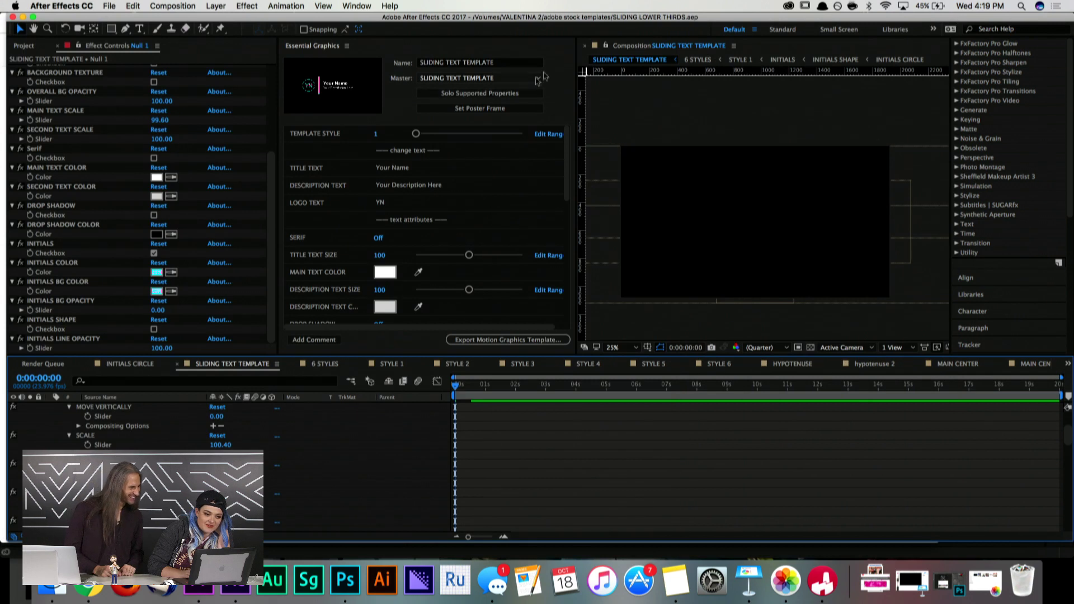
pyautogui.click(509, 96)
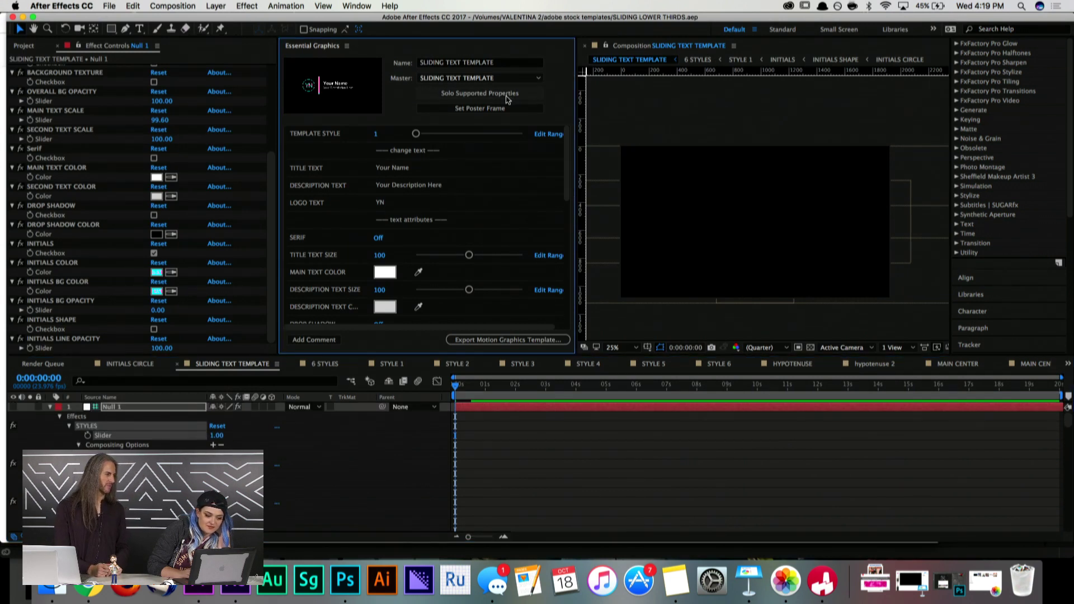
pyautogui.click(496, 97)
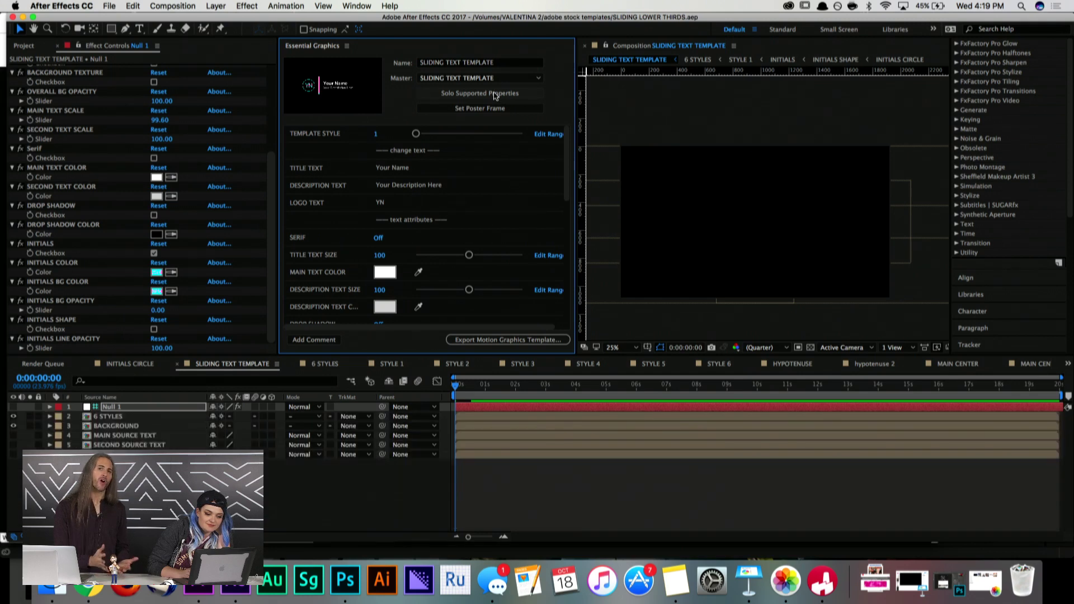
pyautogui.click(50, 406)
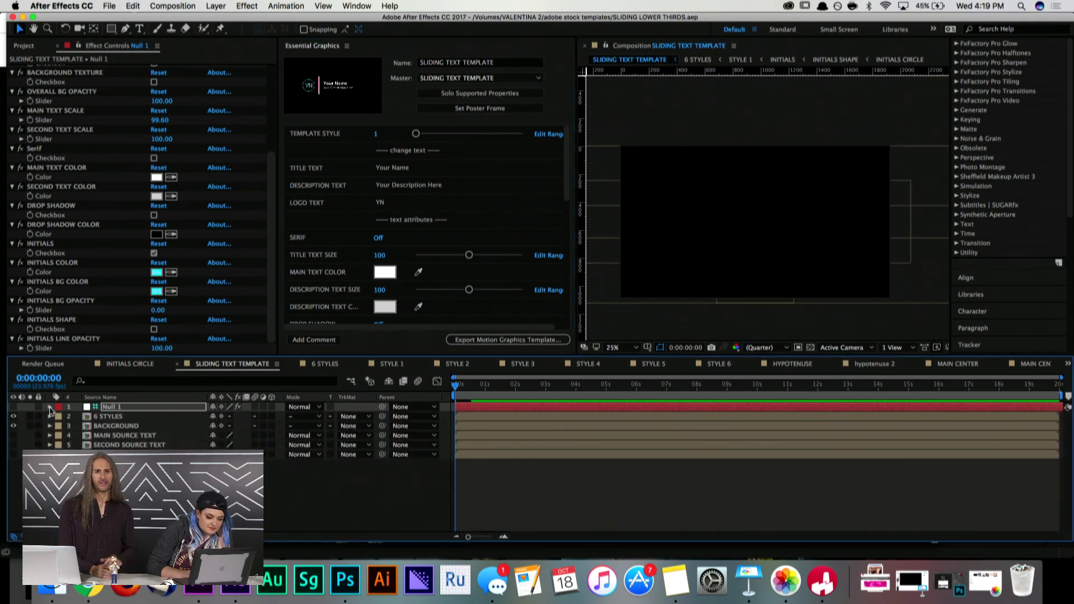
pyautogui.click(60, 417)
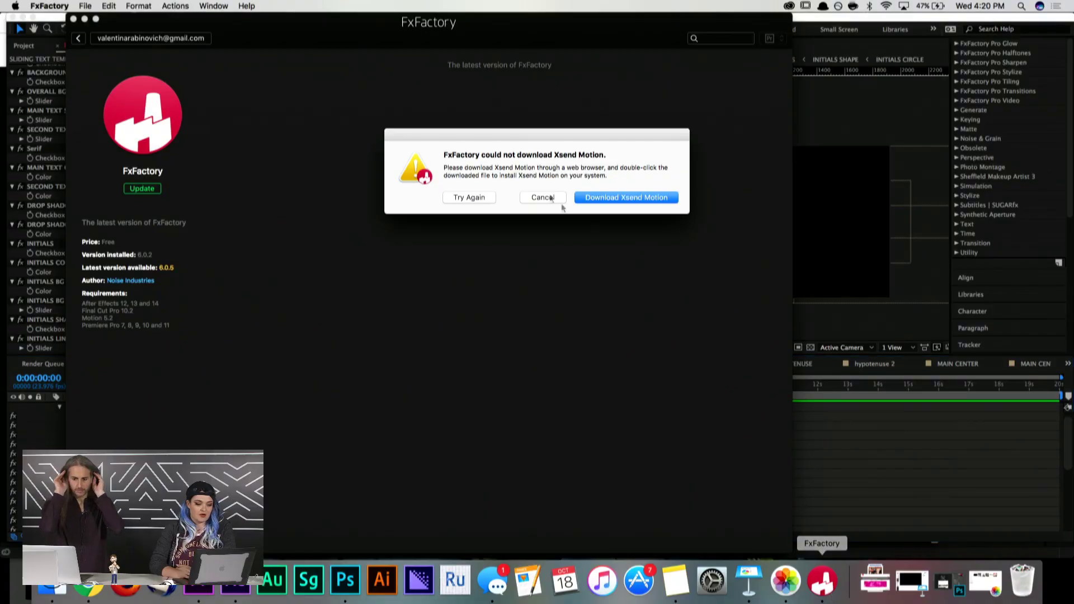
# Step: Cancel FxFactory's Xsend Motion download prompt and quit FxFactory
pyautogui.click(550, 198)
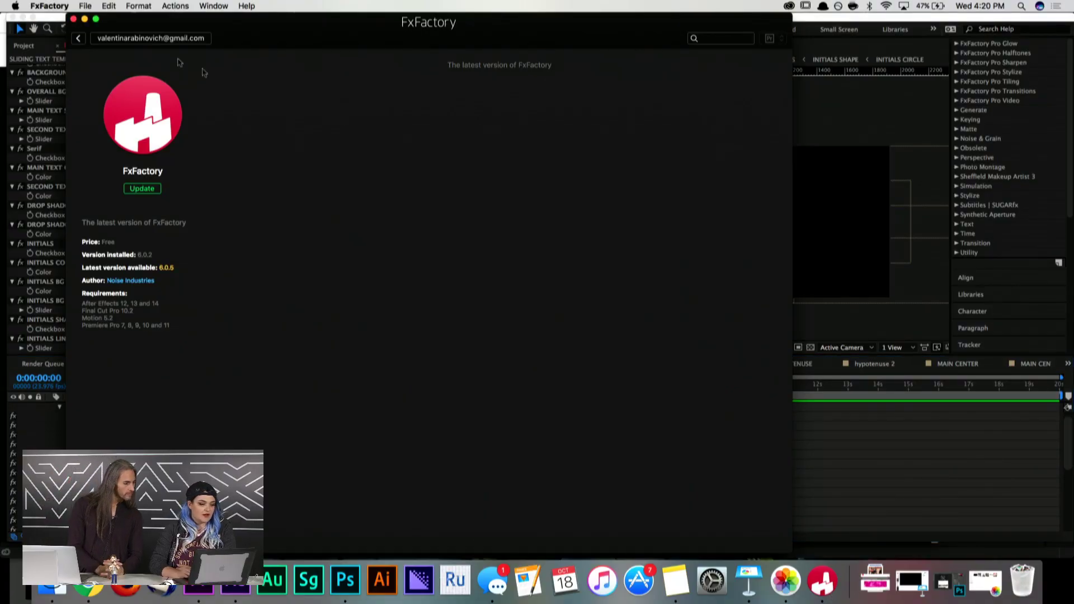
pyautogui.click(62, 7)
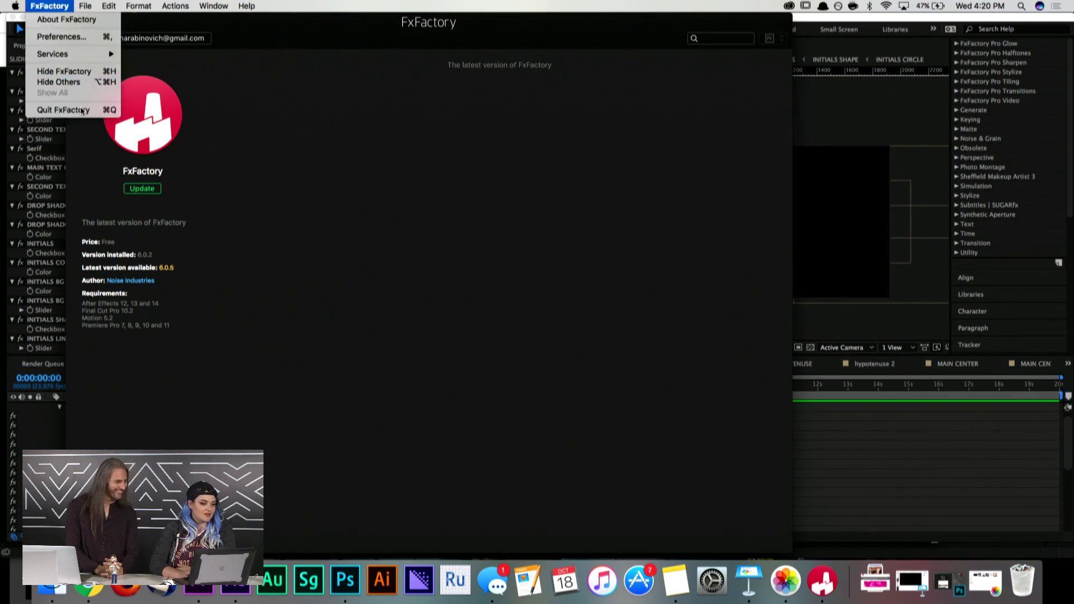
pyautogui.click(84, 110)
pyautogui.click(619, 199)
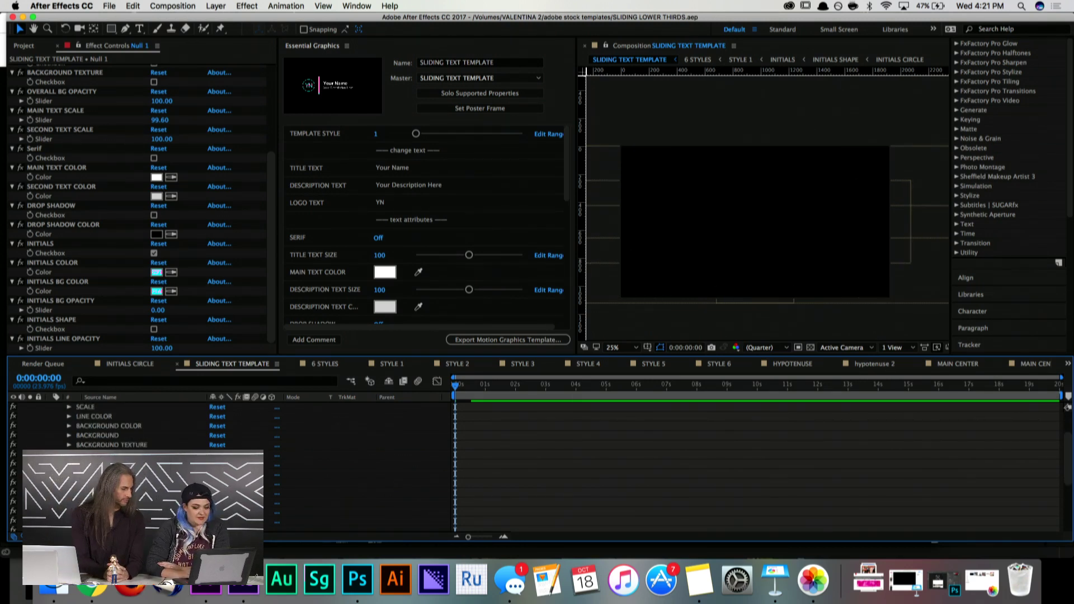
# Step: Collapse the Null 1 layer and open the nested 6 STYLES composition
pyautogui.scroll(1, 84, 425)
pyautogui.click(51, 407)
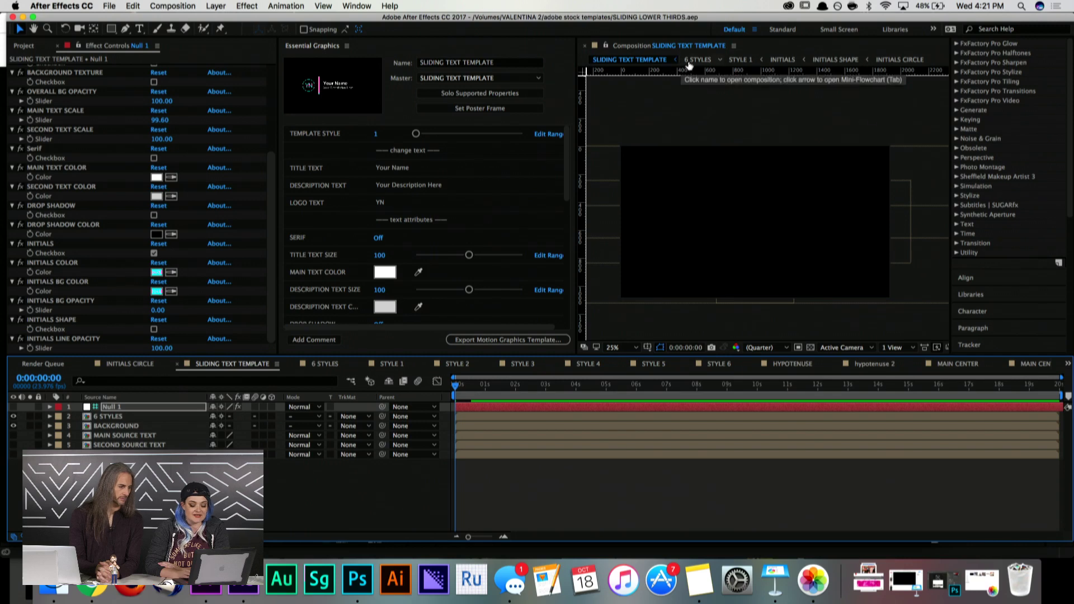
pyautogui.click(513, 418)
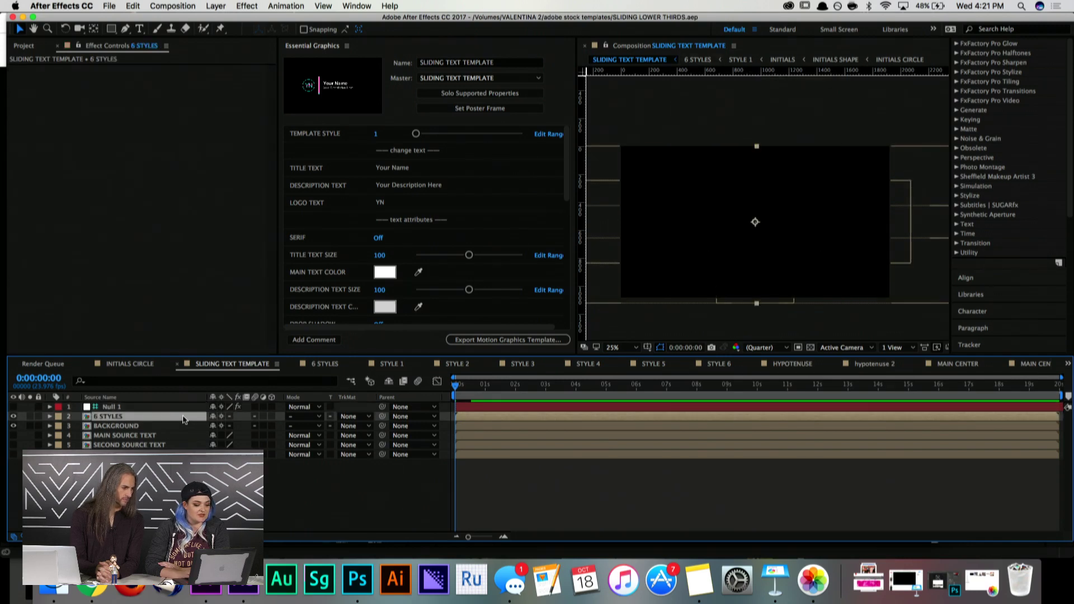
pyautogui.doubleClick(512, 417)
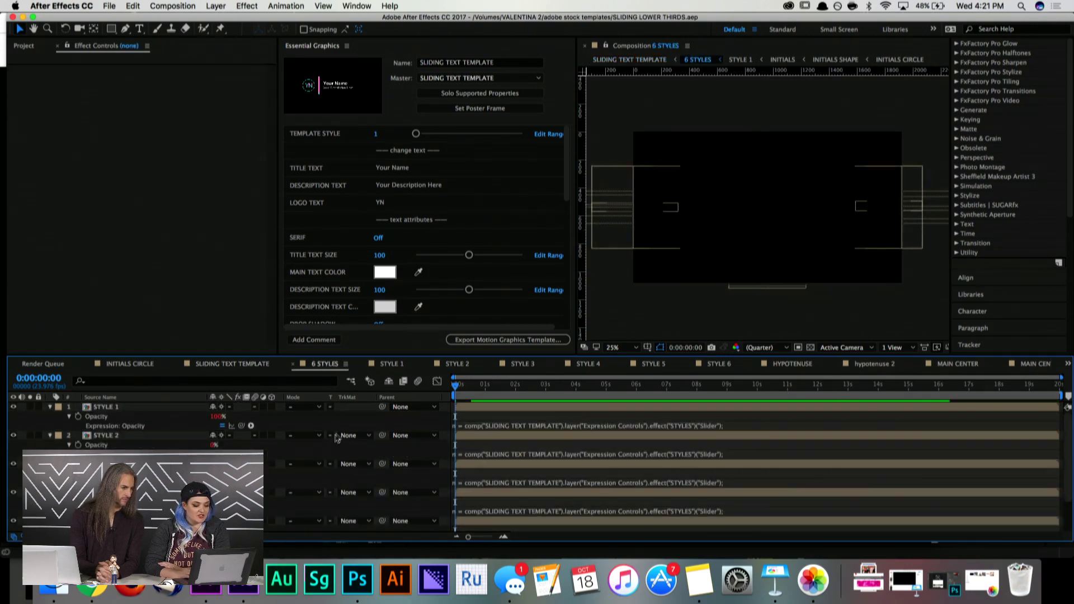
# Step: Expand STYLE 1's opacity expression to examine how it uses the STYLES slider, and open the STYLE 1 composition
pyautogui.scroll(-2, 514, 421)
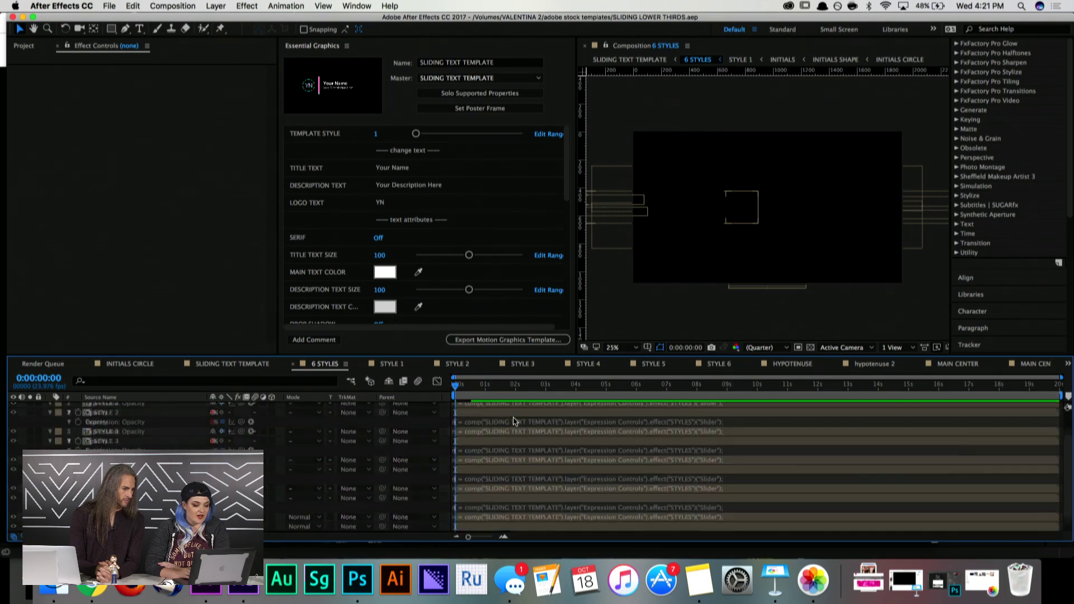
pyautogui.scroll(2, 514, 421)
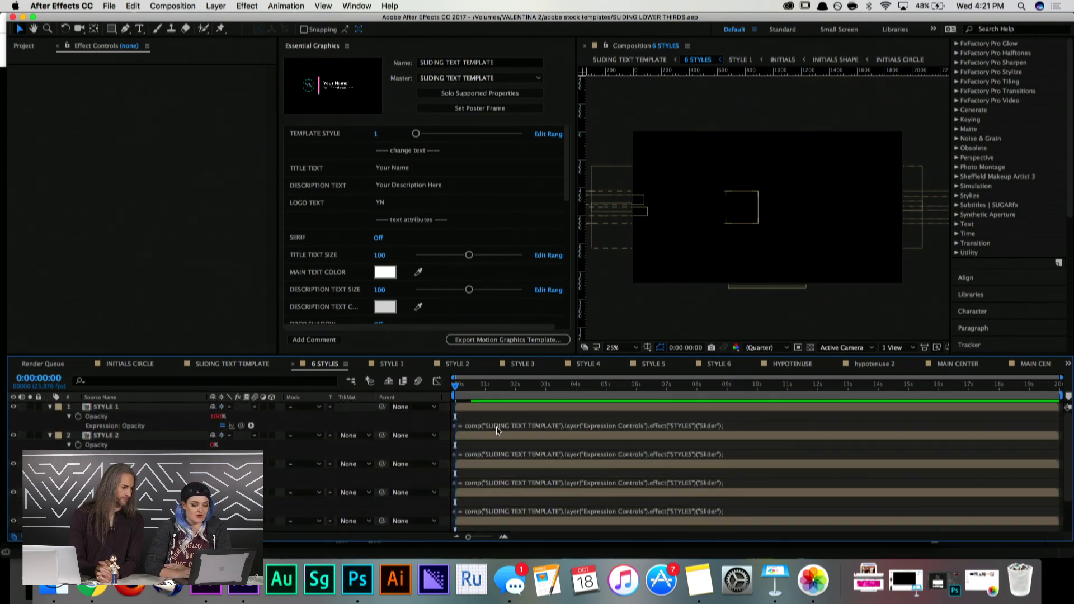
pyautogui.click(496, 426)
pyautogui.click(515, 433)
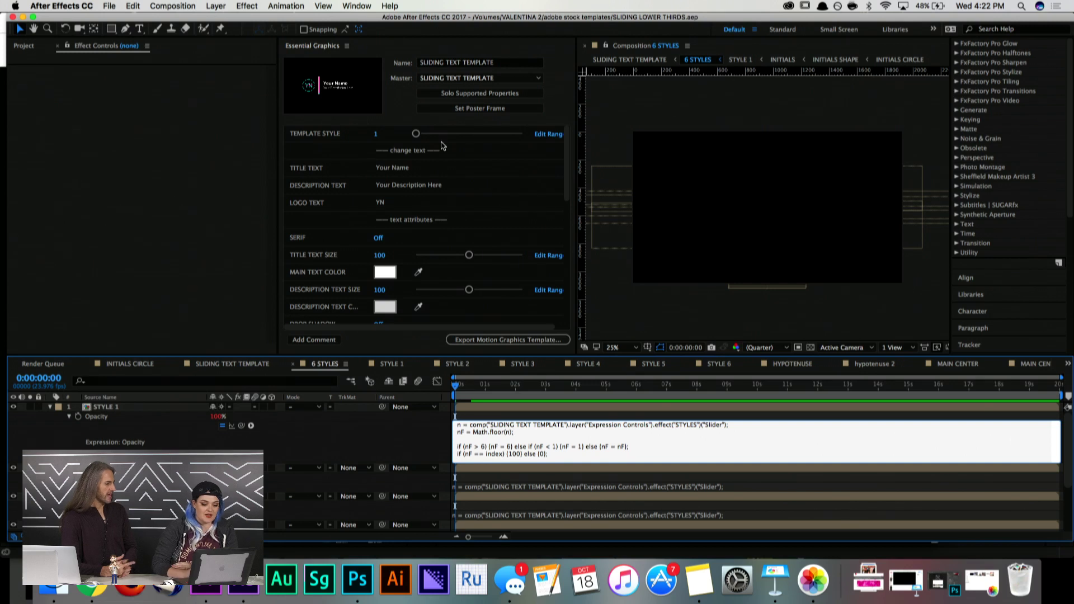
pyautogui.click(401, 440)
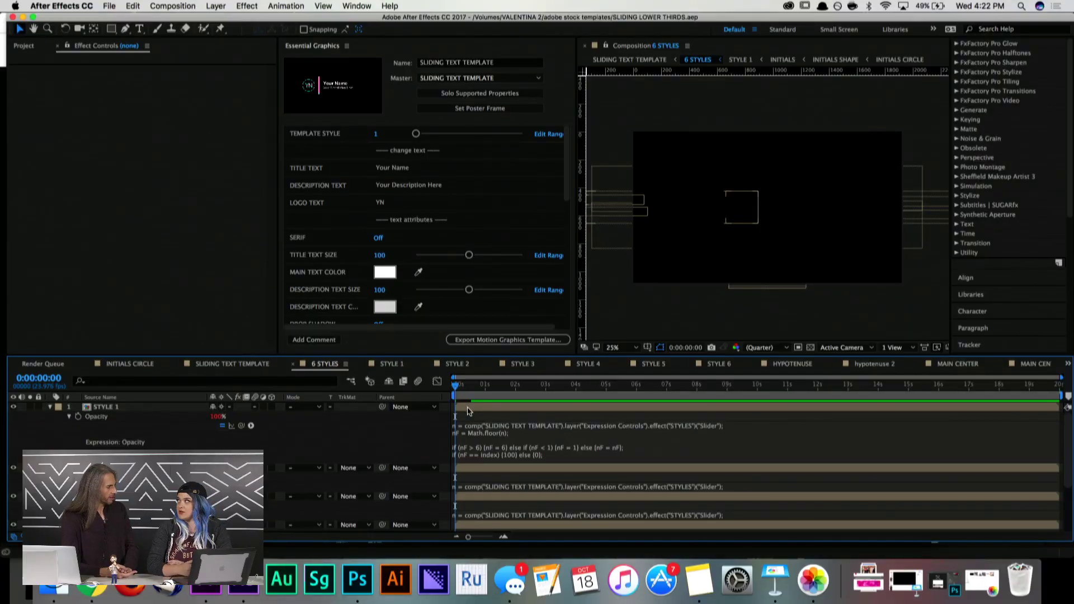
pyautogui.doubleClick(468, 412)
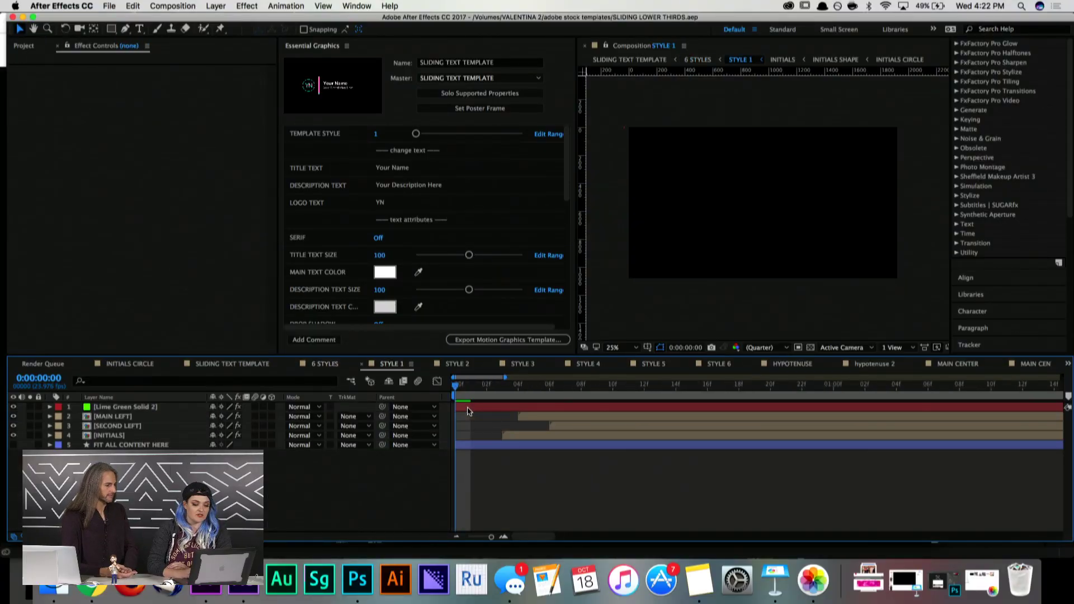
# Step: Locate the MAIN LEFT layer of STYLE 1 among the project's TEXT compositions and open the MAIN LEFT composition
pyautogui.click(133, 417)
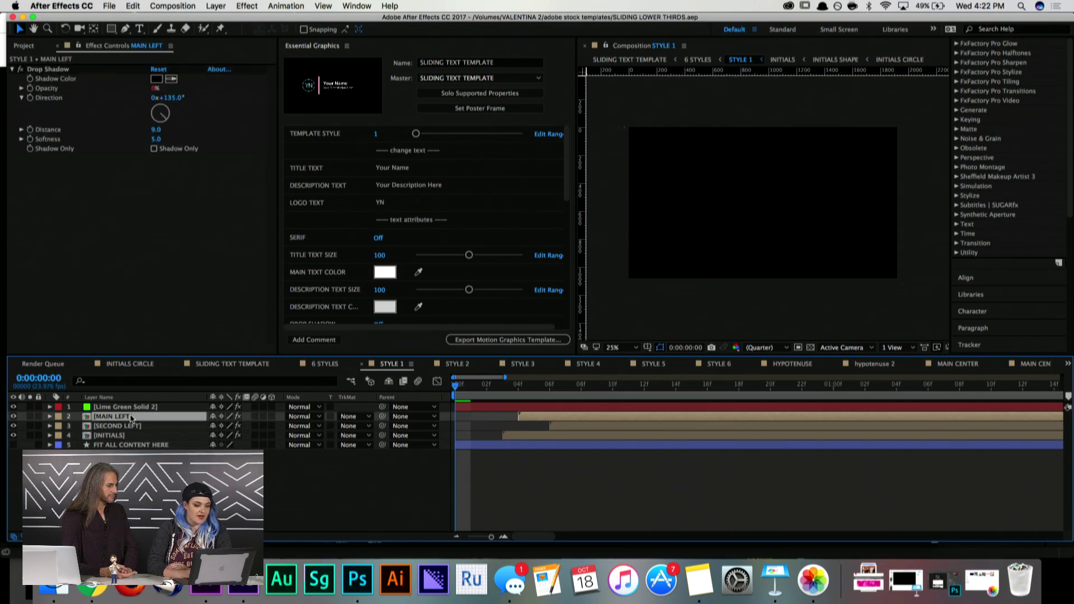
pyautogui.click(27, 46)
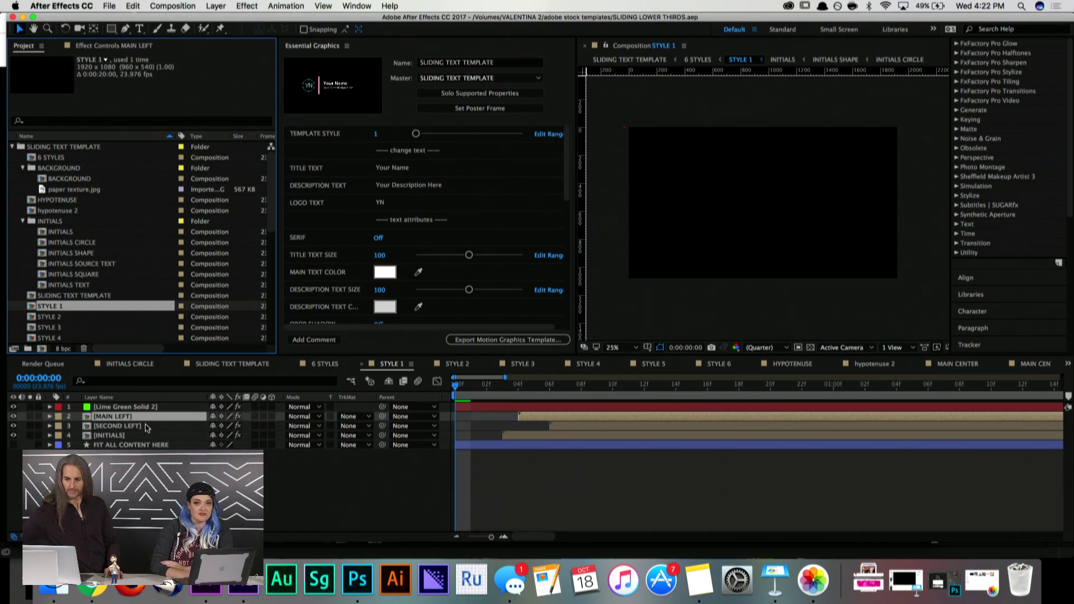
pyautogui.scroll(-3, 132, 245)
pyautogui.scroll(-5, 131, 244)
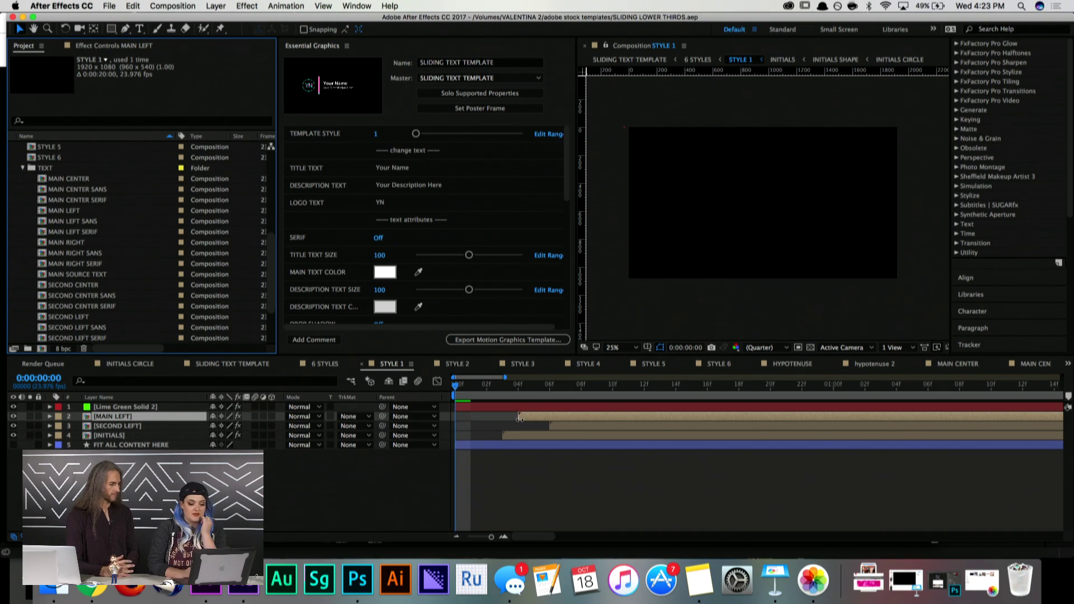
pyautogui.doubleClick(537, 419)
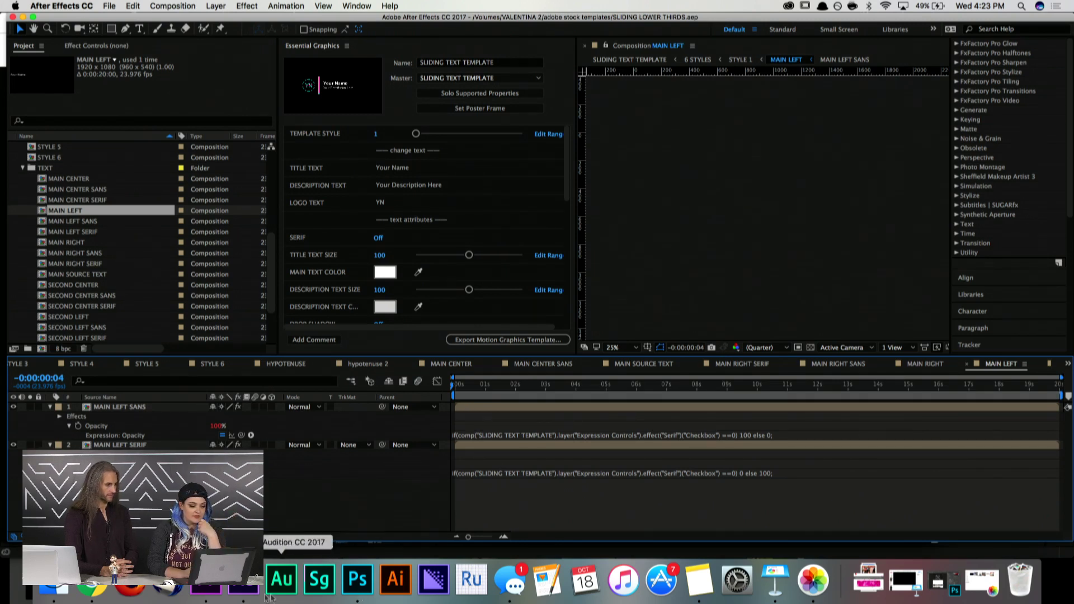
# Step: Switch to Premiere Pro, turn on SERIF for the SLIDING TEXT TEMPLATE clip, and return to After Effects to select the MAIN LEFT SANS layer
pyautogui.click(208, 588)
pyautogui.click(622, 452)
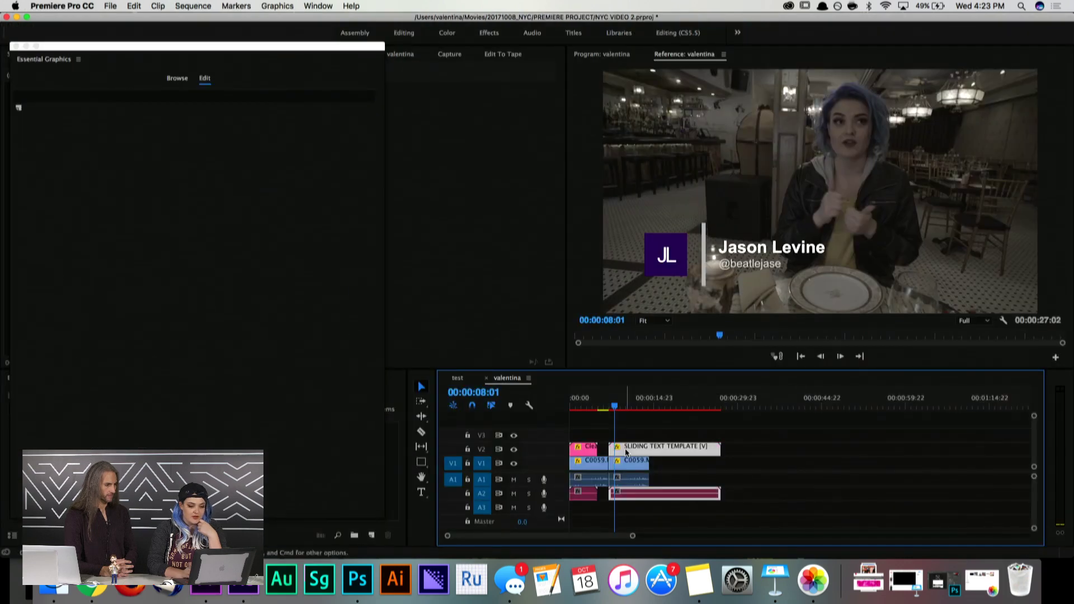
pyautogui.click(194, 268)
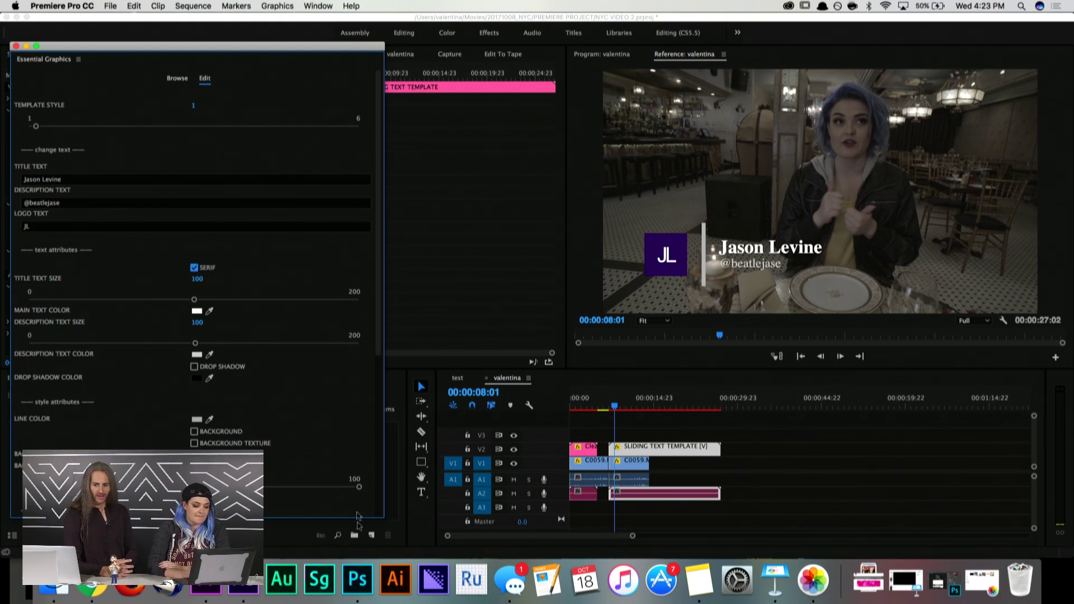
pyautogui.click(244, 582)
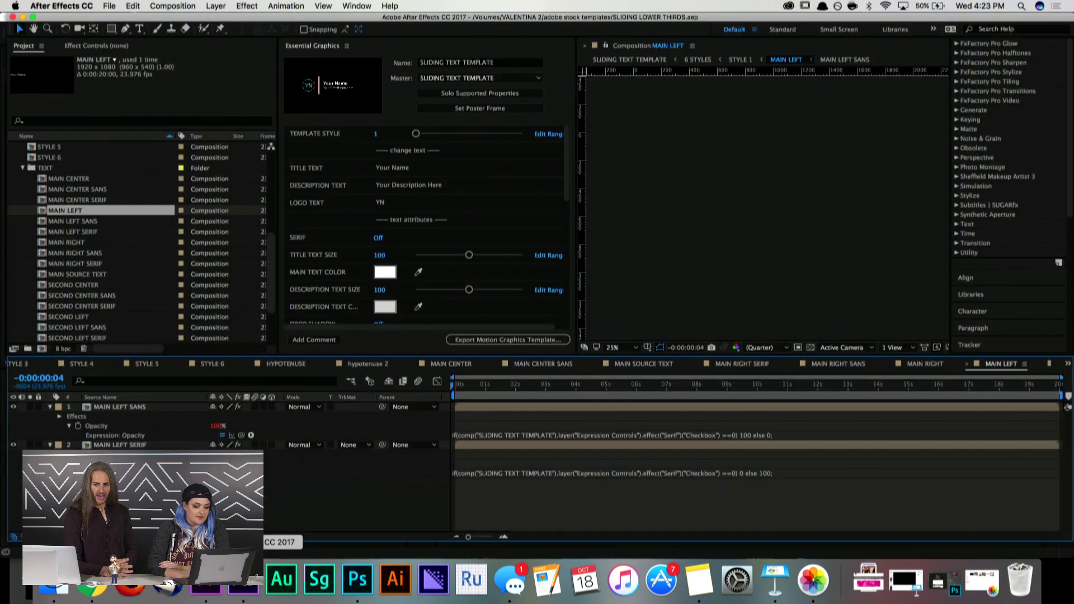
pyautogui.click(515, 413)
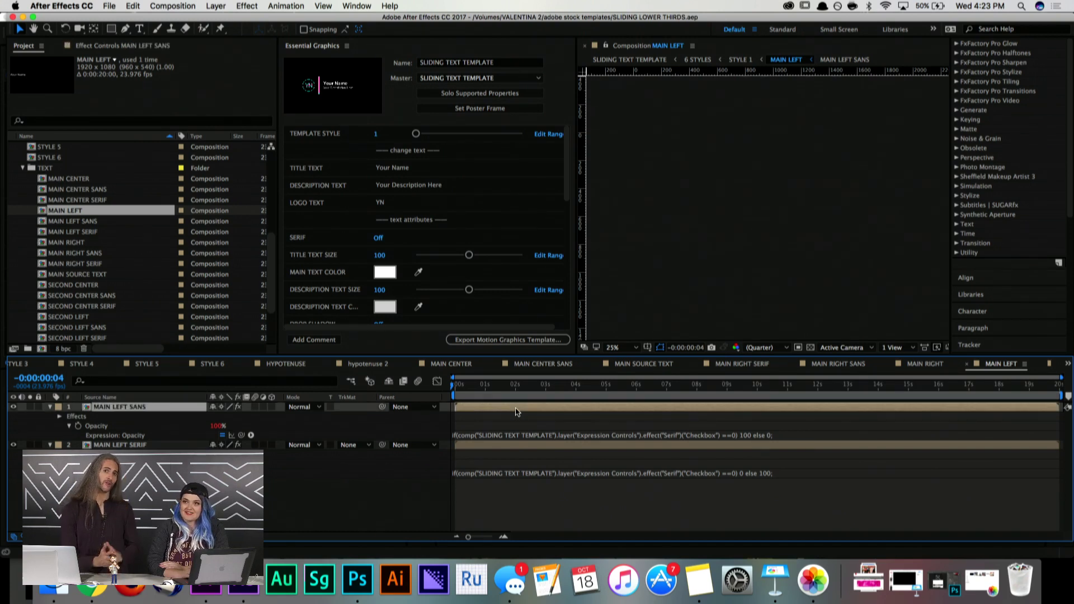
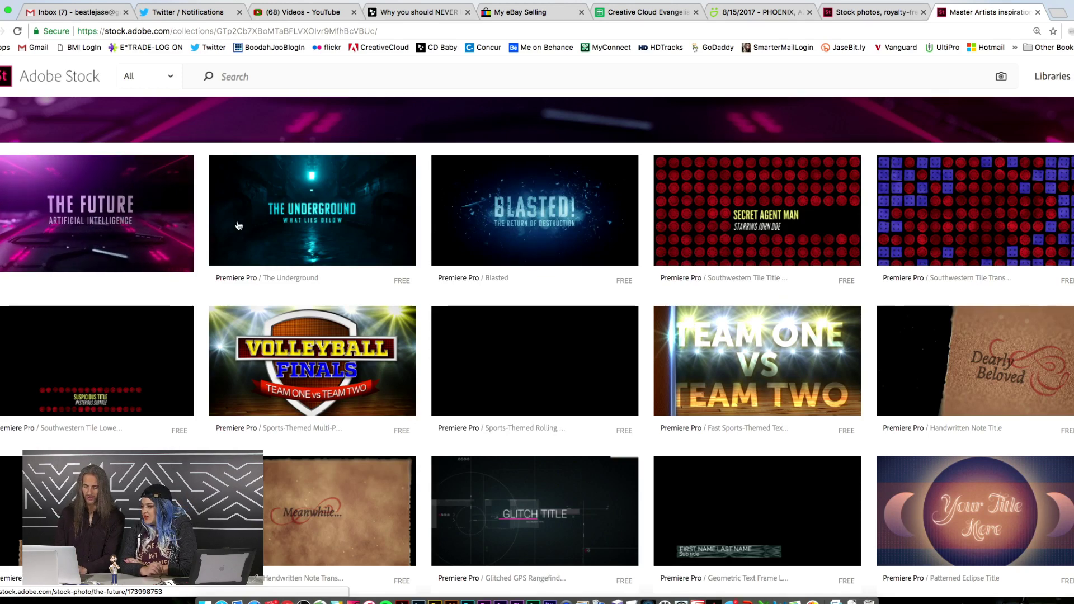
# Step: In Adobe Stock's Master Artists collection in Chrome, preview The Underground and open the Blasted template's details
pyautogui.moveTo(291, 232)
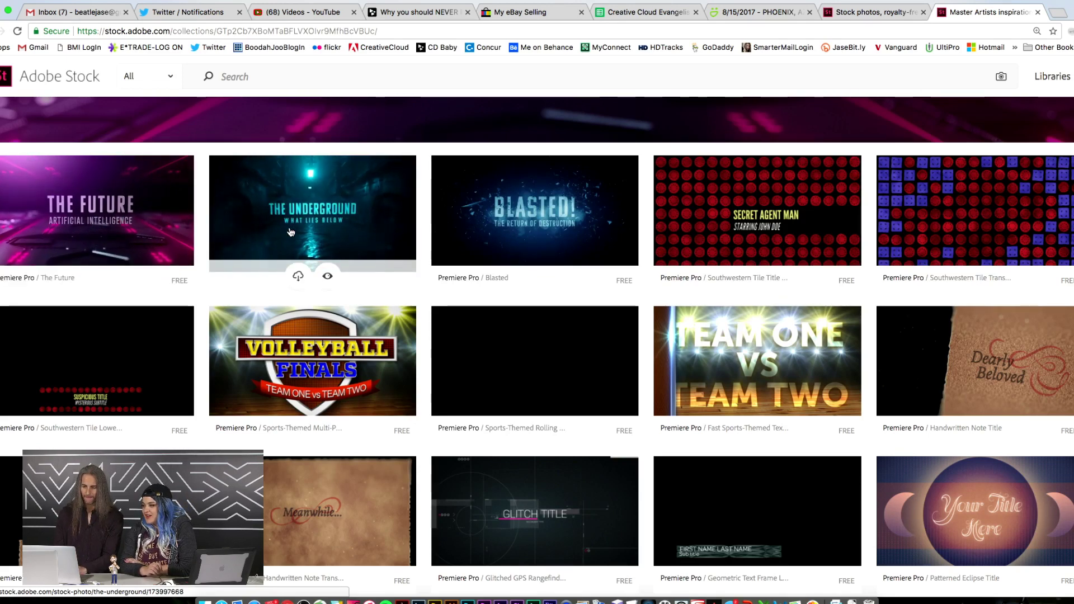
pyautogui.click(529, 218)
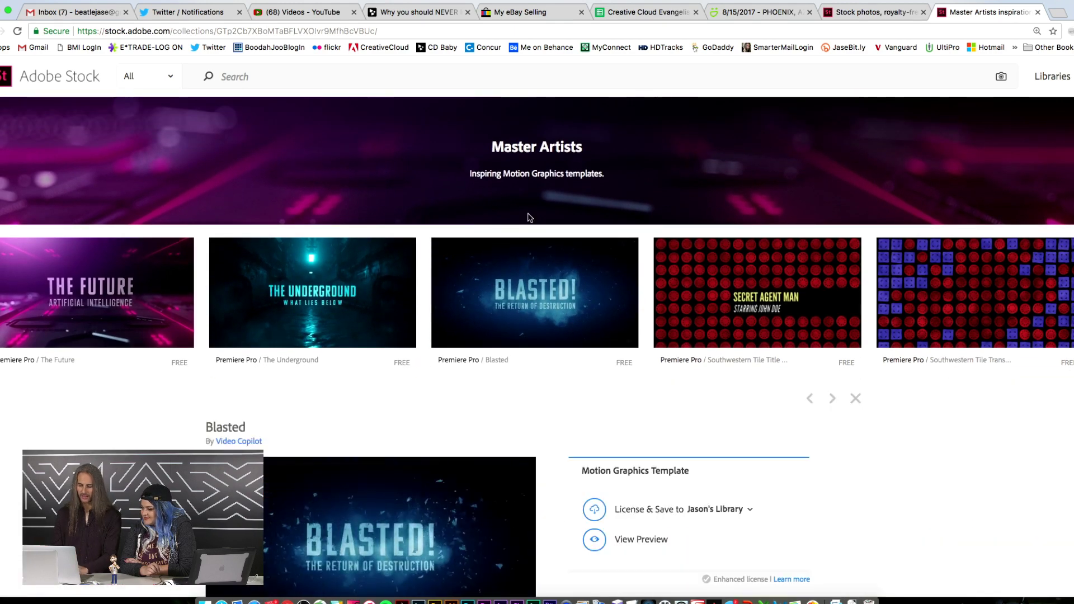
pyautogui.scroll(-5, 907, 451)
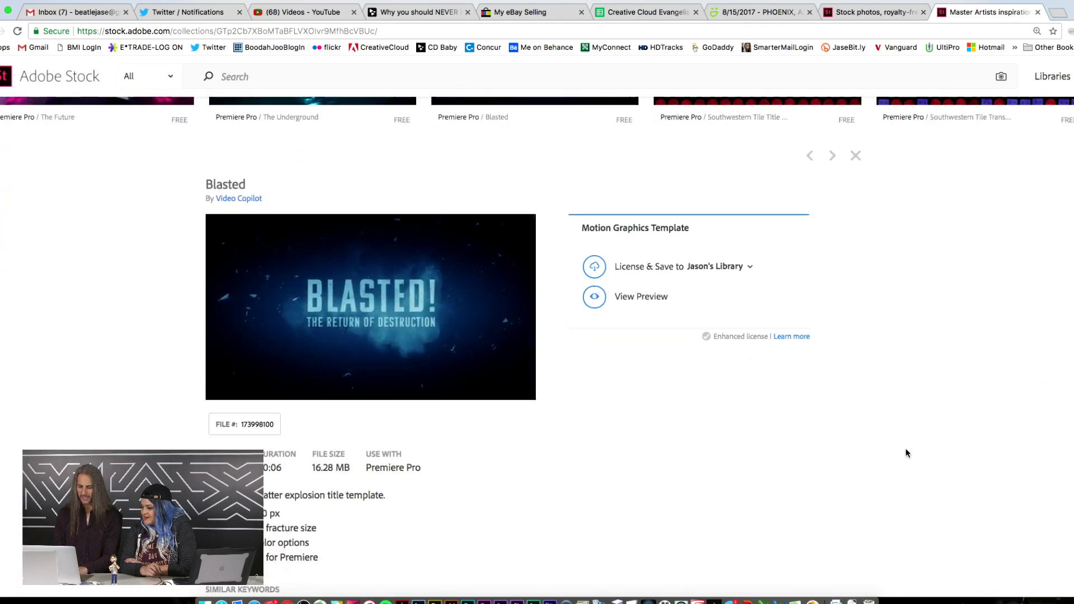
pyautogui.scroll(-1, 908, 453)
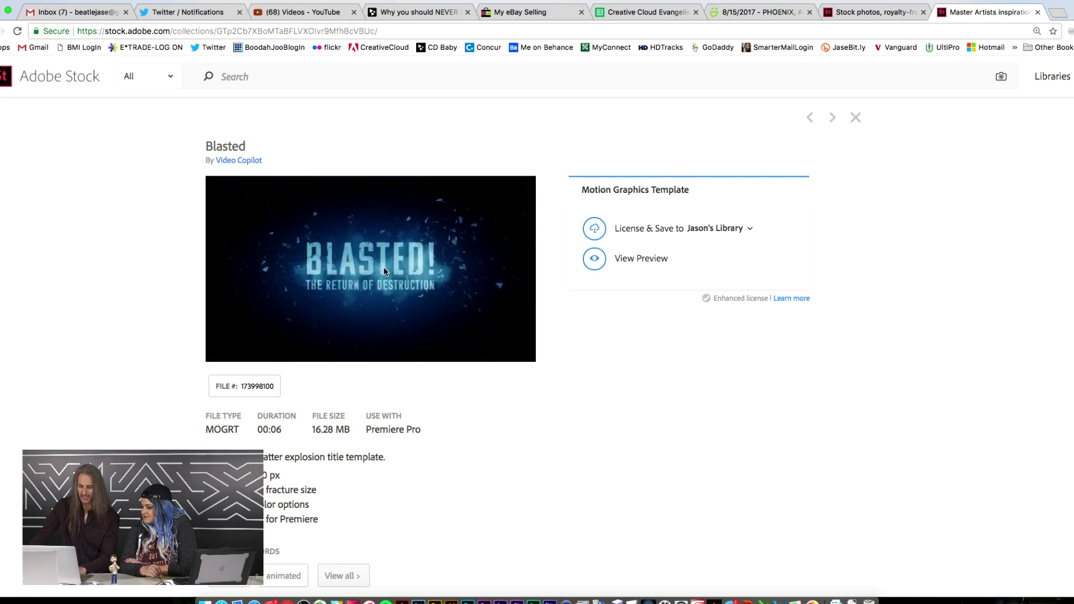
# Step: Browse the Master Artists collection below Blasted, previewing the Patterned Eclipse Title, Rainy Weather Title and Handwritten Note lower third
pyautogui.scroll(5, 385, 272)
pyautogui.scroll(-14, 385, 272)
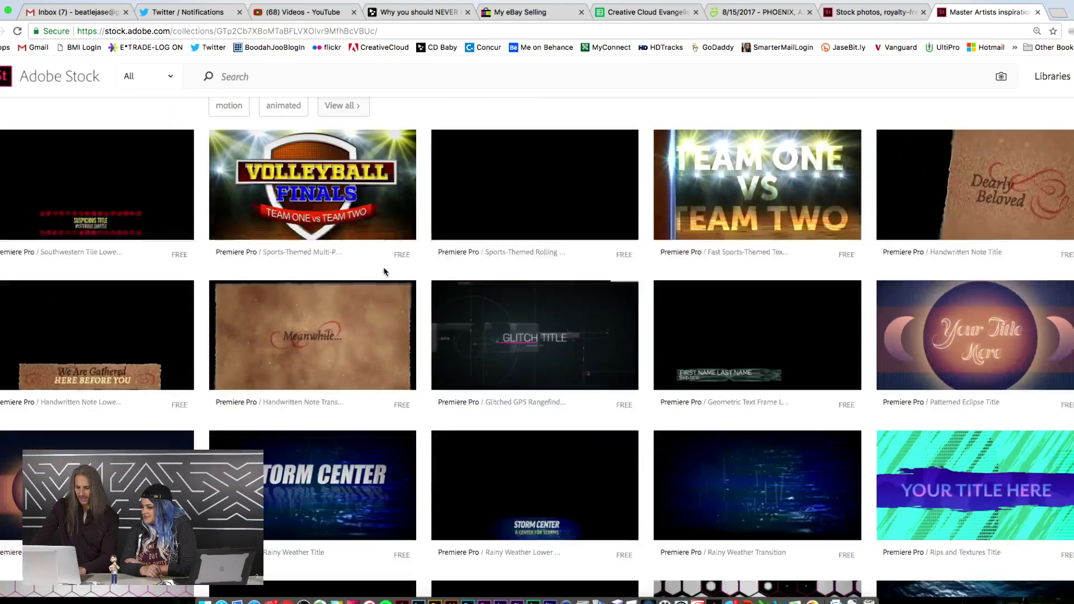
pyautogui.scroll(1, 384, 272)
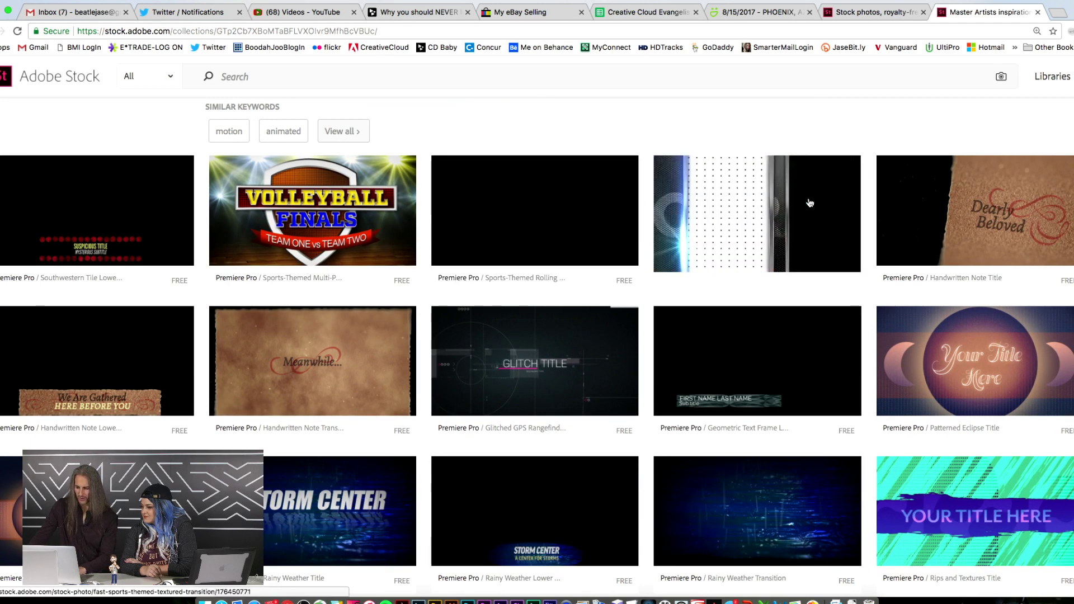
pyautogui.moveTo(996, 361)
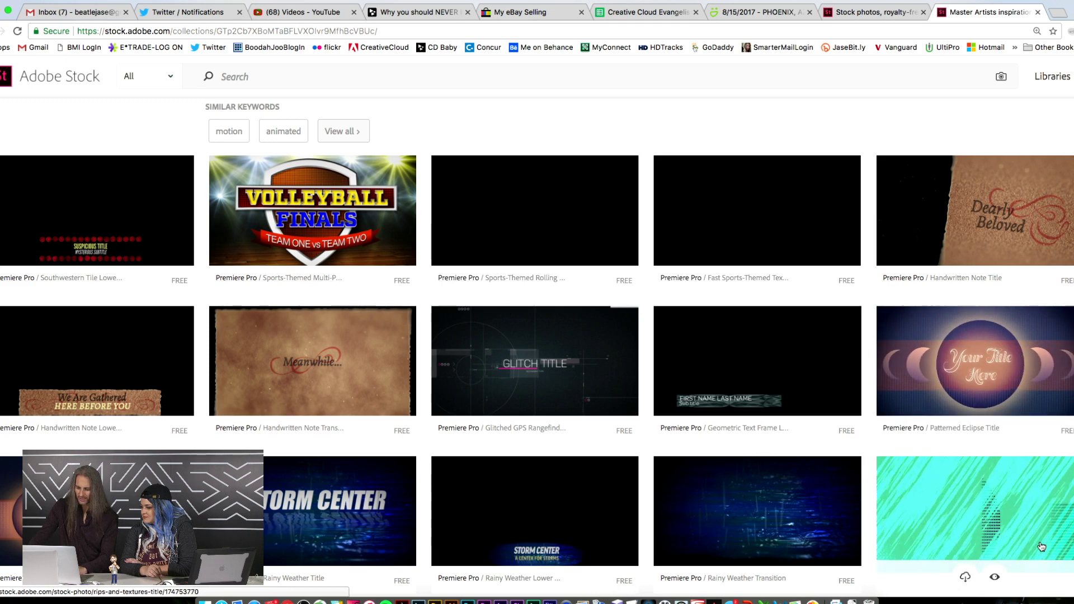
pyautogui.moveTo(335, 495)
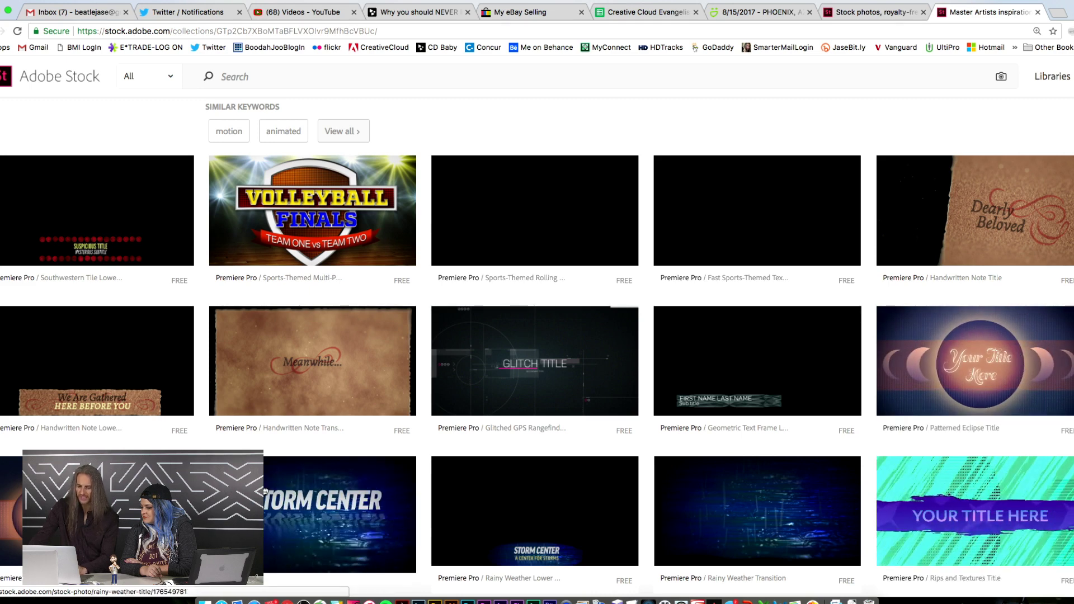
pyautogui.moveTo(63, 362)
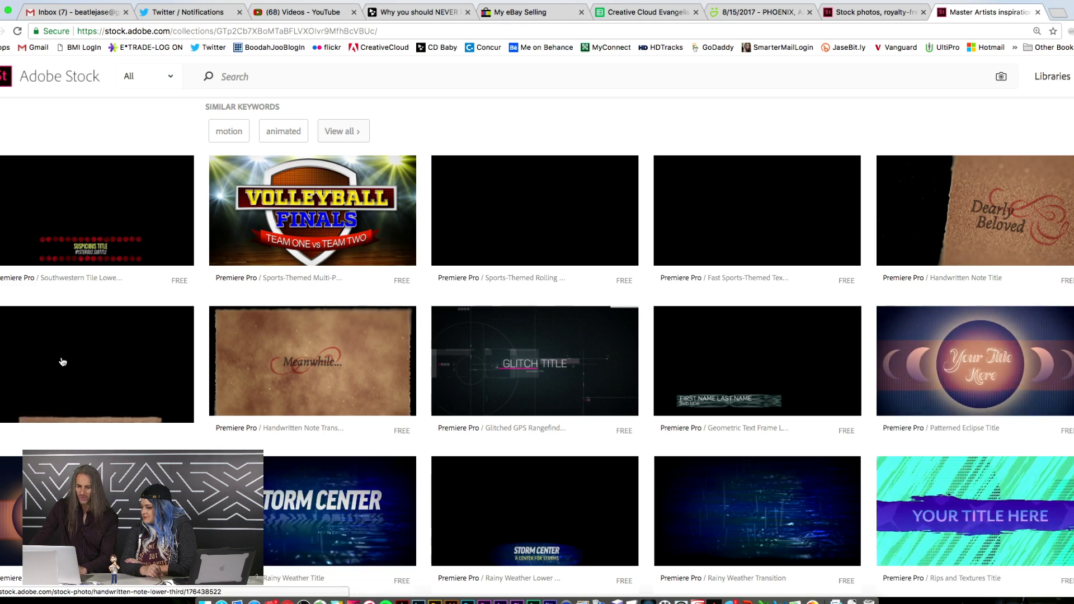
# Step: Switch to the Adobe Stock template search and filter the subcategories, adding Transitions and clearing Lower Thirds and Titles/Text Overlays
pyautogui.click(865, 12)
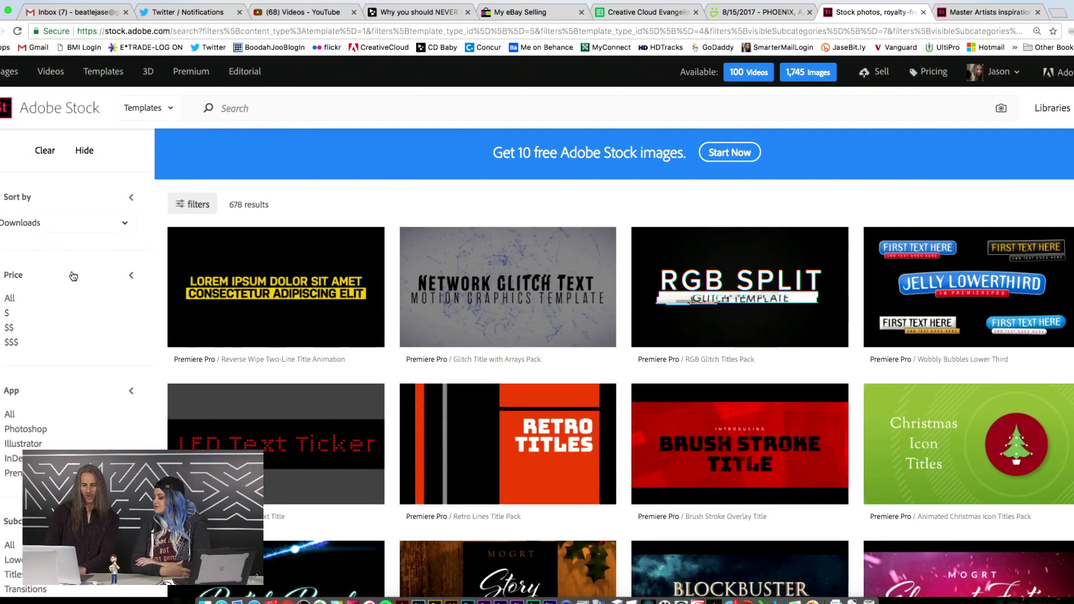
pyautogui.scroll(-2, 70, 274)
pyautogui.scroll(-3, 72, 275)
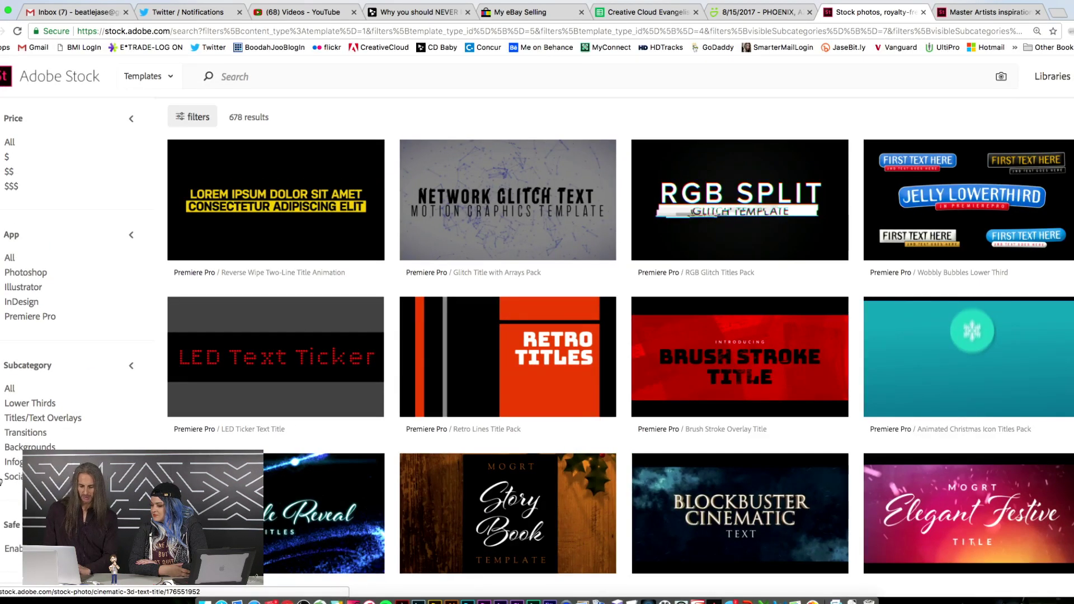
pyautogui.click(2, 418)
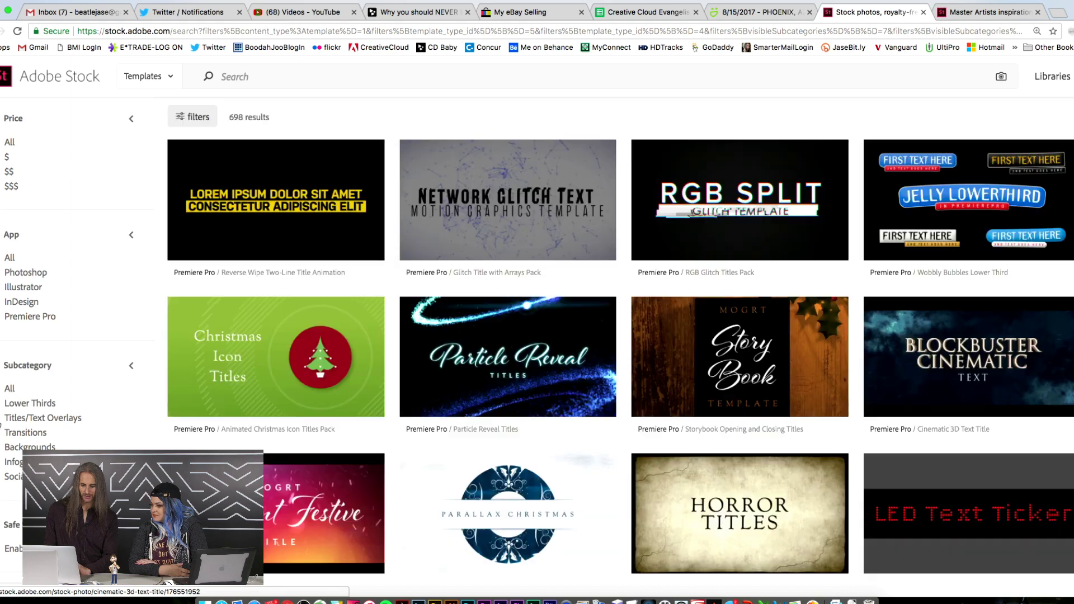
pyautogui.click(1, 424)
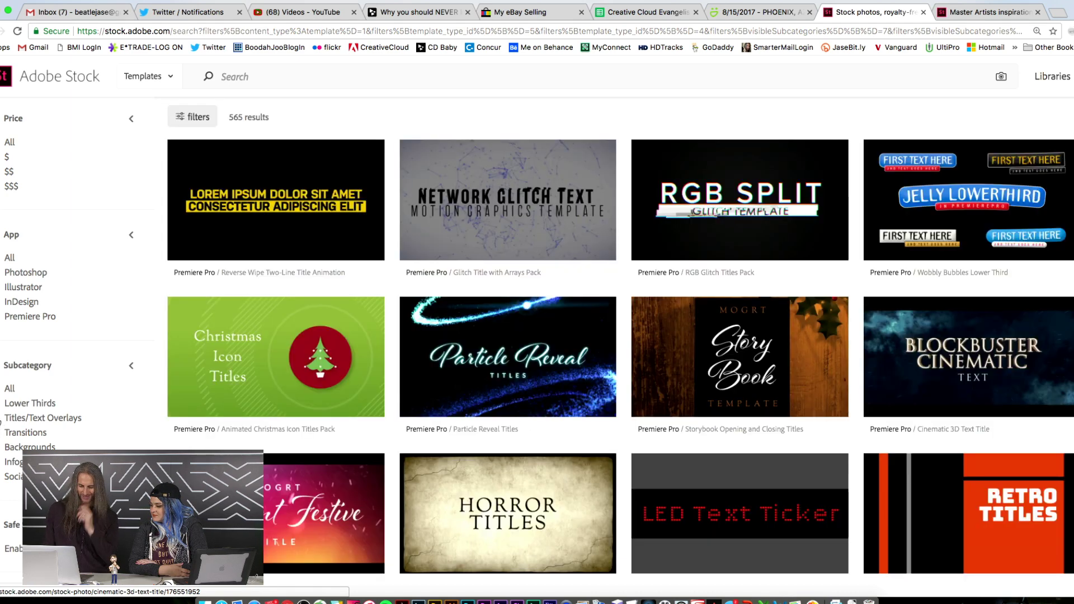
pyautogui.click(2, 403)
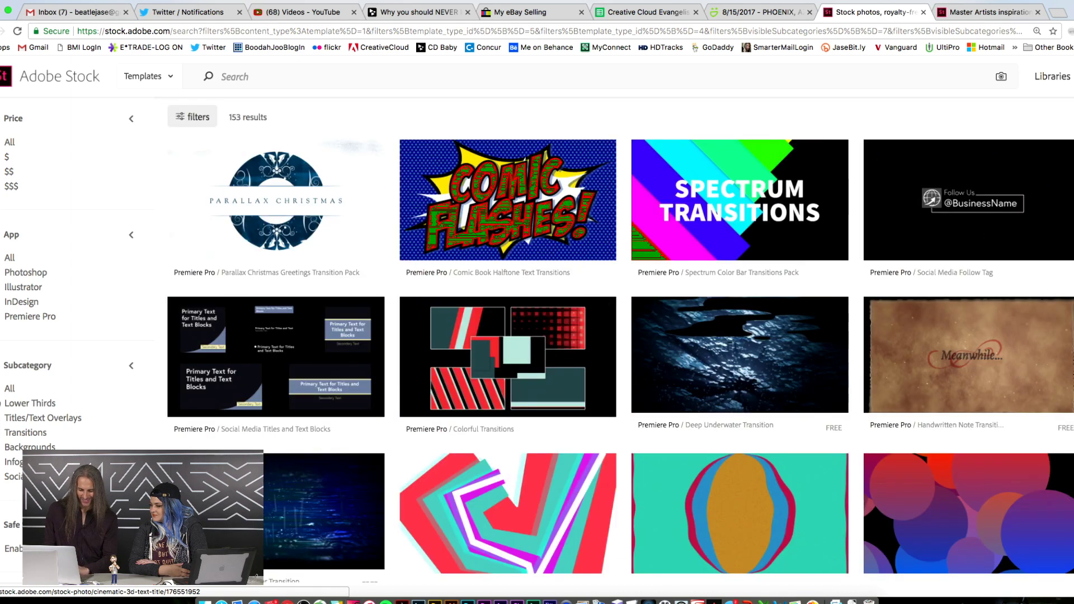
# Step: Open the Parallax Christmas Greetings Transition Pack and review its preview and details
pyautogui.moveTo(270, 400)
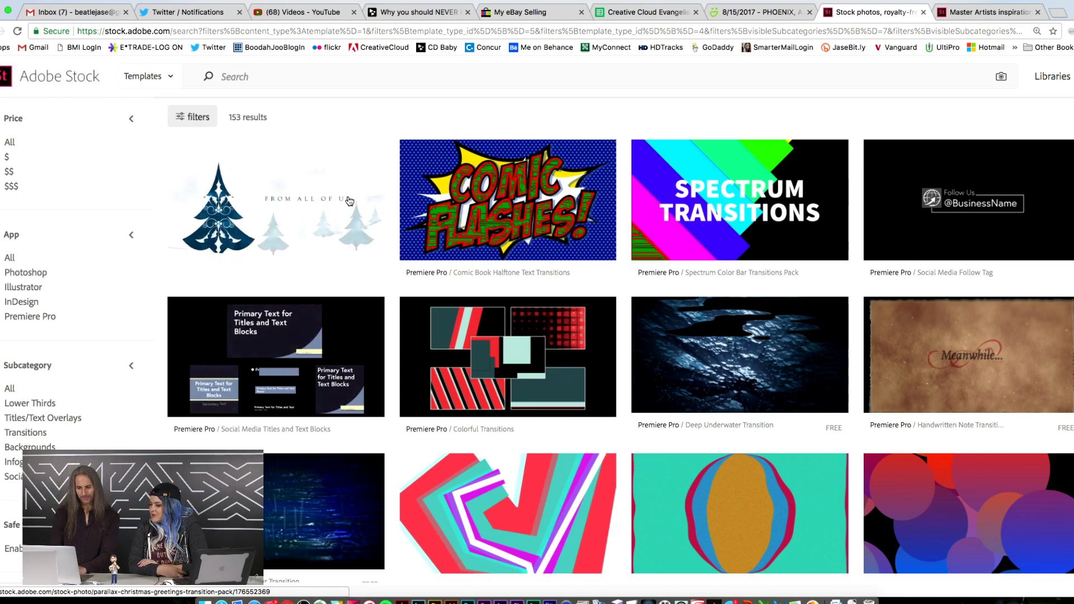
pyautogui.scroll(-2, 349, 201)
pyautogui.click(351, 178)
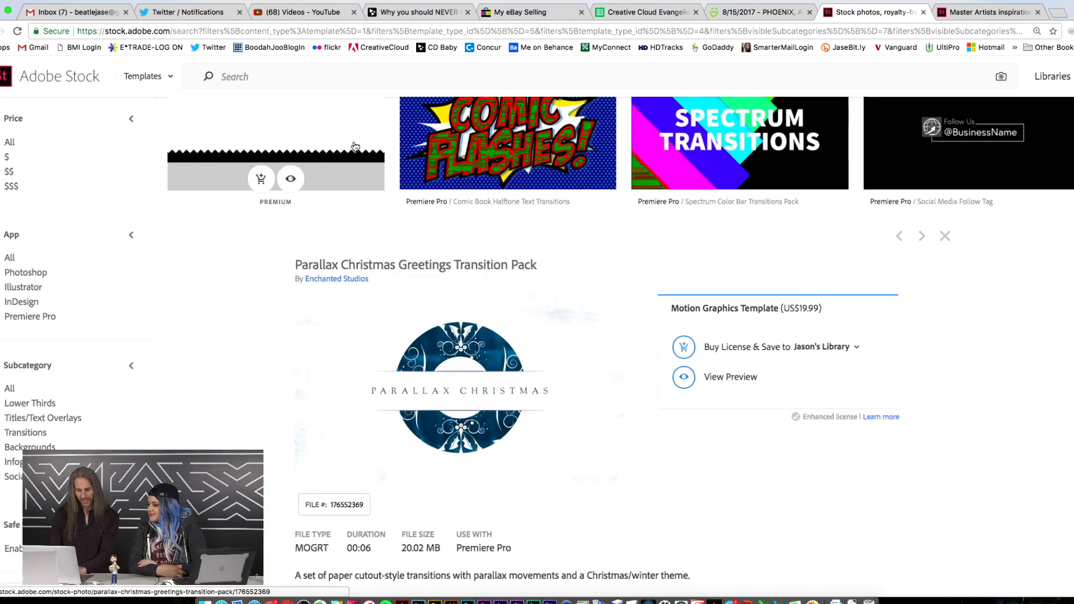
pyautogui.scroll(-2, 256, 336)
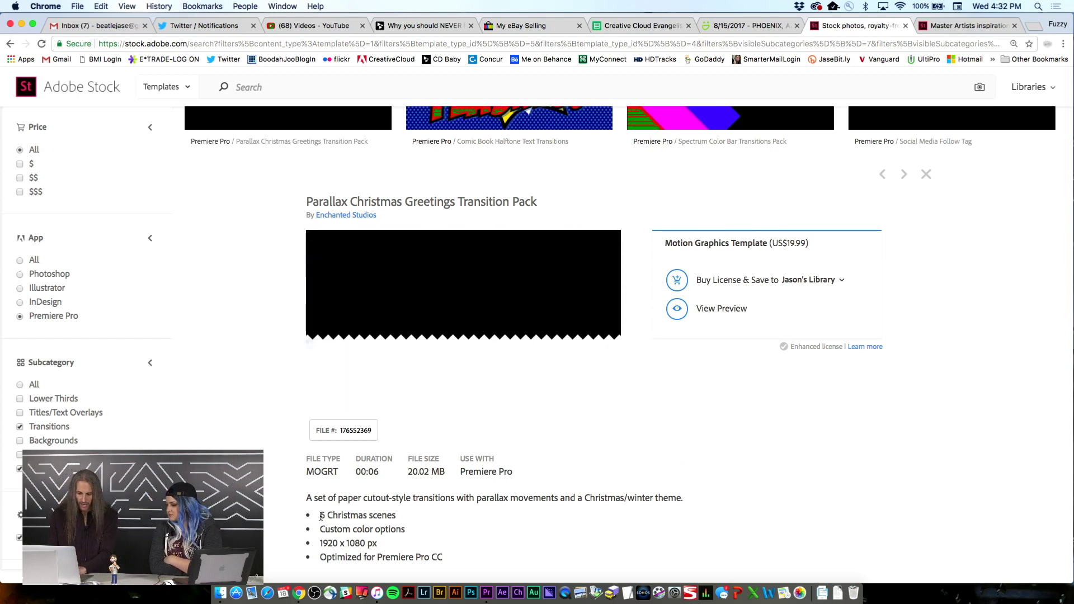
pyautogui.scroll(3, 567, 274)
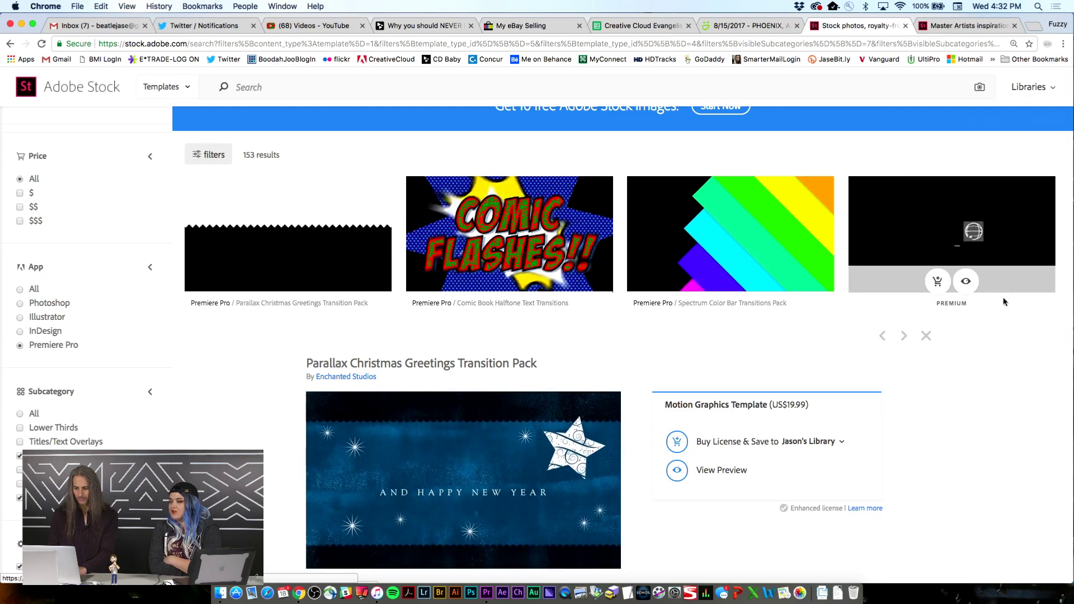
# Step: Find the social media text templates in the results and preview Stretch and Blur Text, then Wipe Text for Social Media
pyautogui.scroll(-15, 1003, 303)
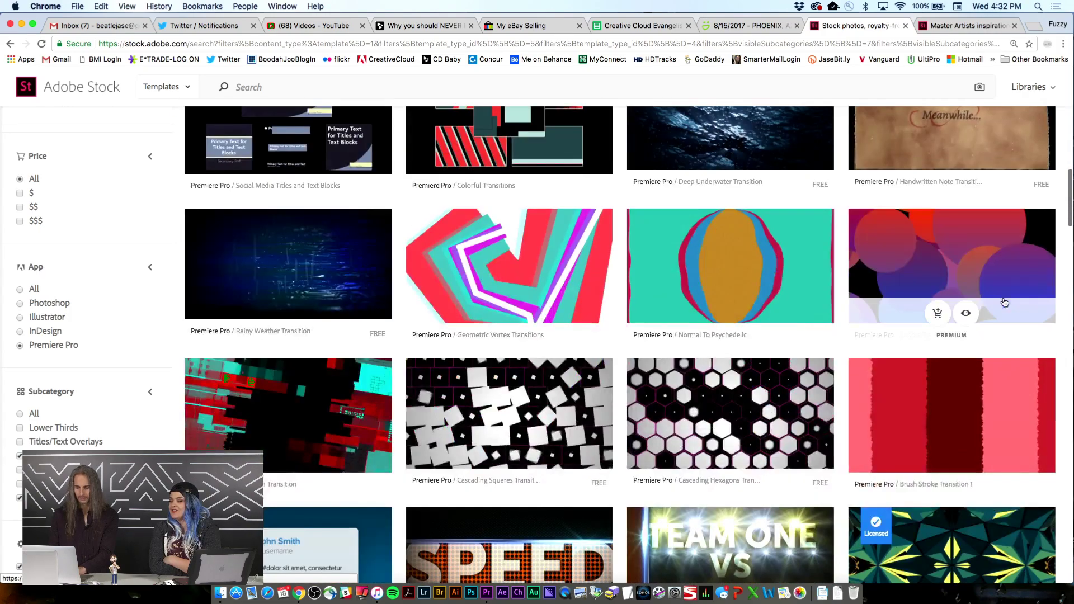
pyautogui.scroll(-10, 1005, 302)
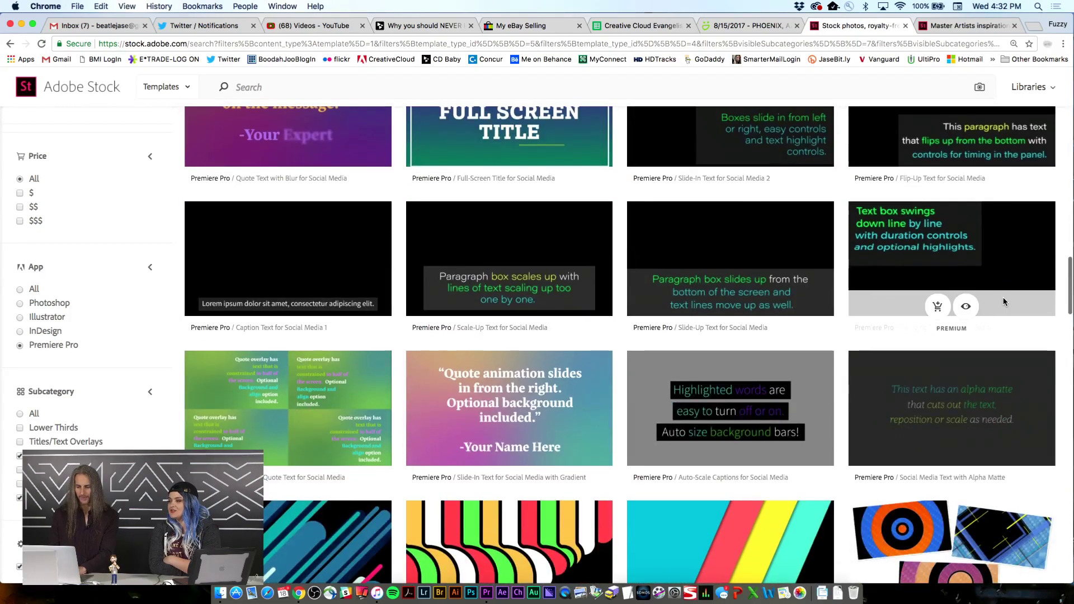
pyautogui.scroll(4, 1003, 303)
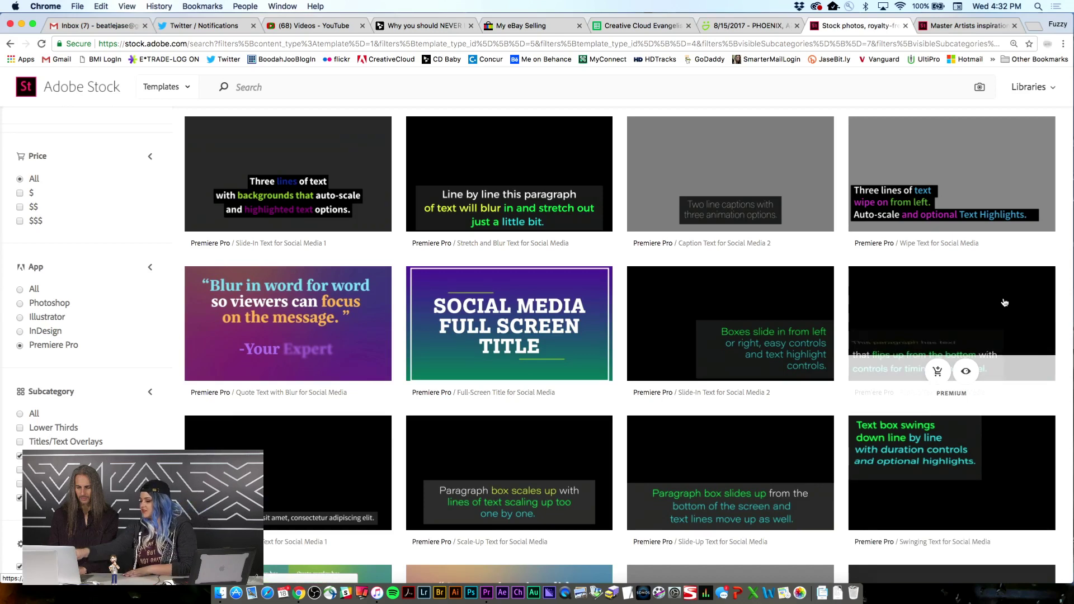
pyautogui.click(577, 160)
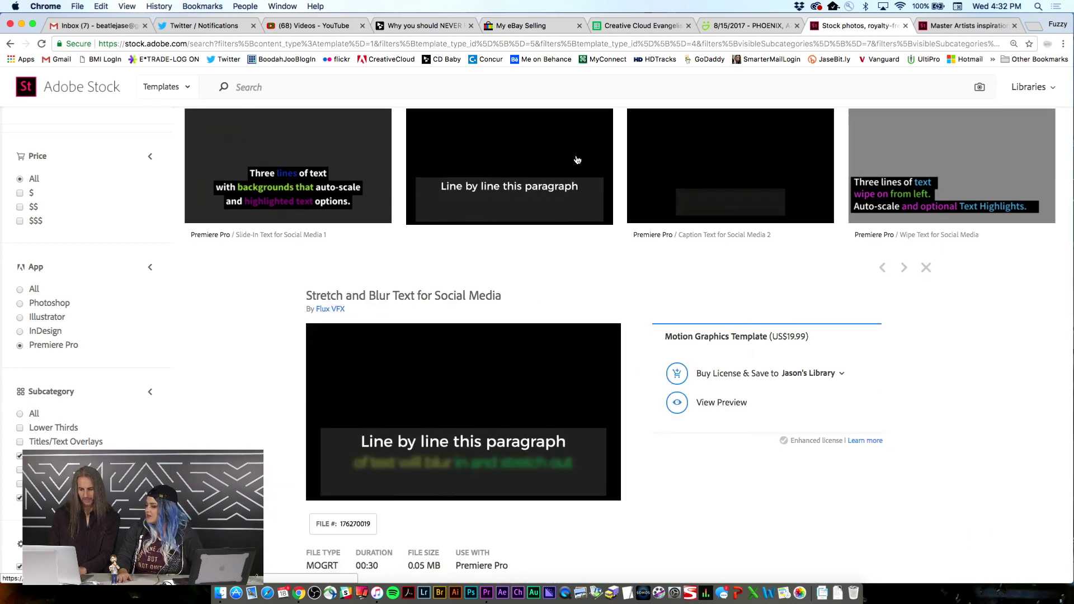
pyautogui.click(984, 142)
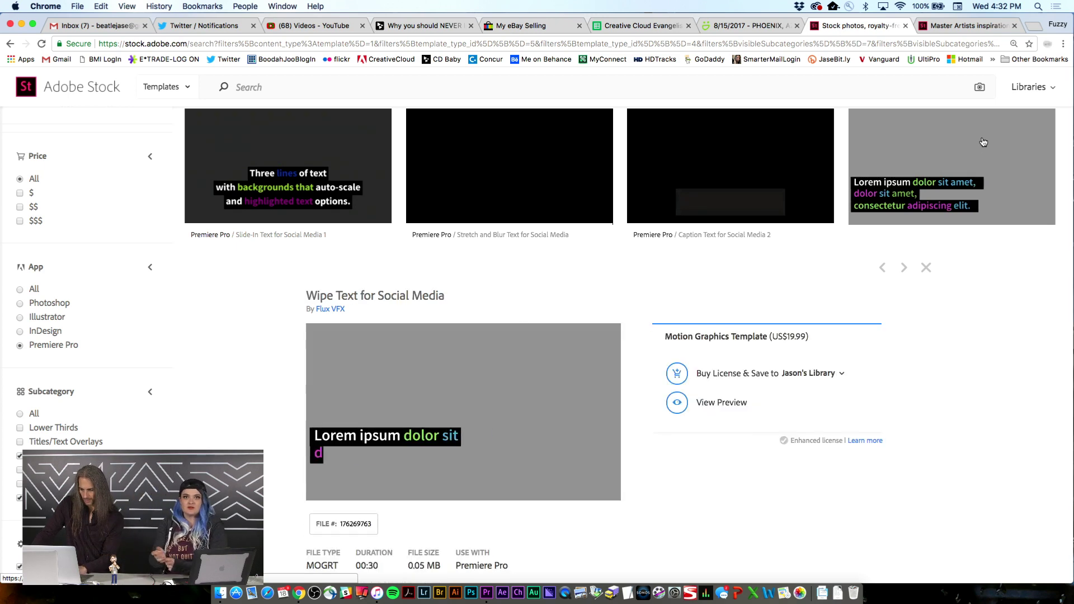
# Step: Browse the remaining social media text templates and the transition packs further down the results
pyautogui.scroll(-10, 659, 312)
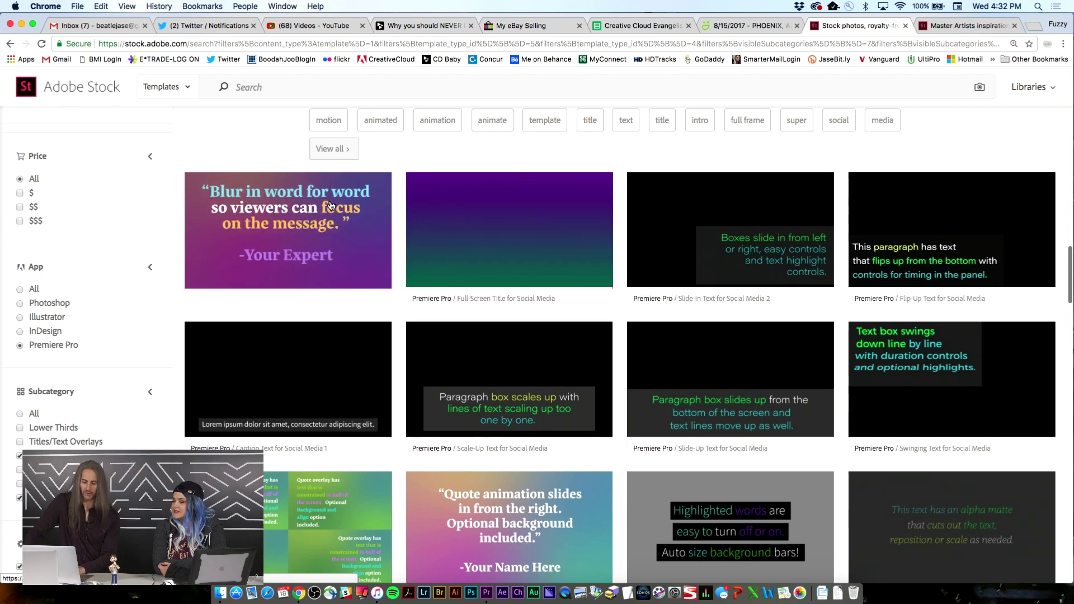
pyautogui.scroll(-5, 331, 206)
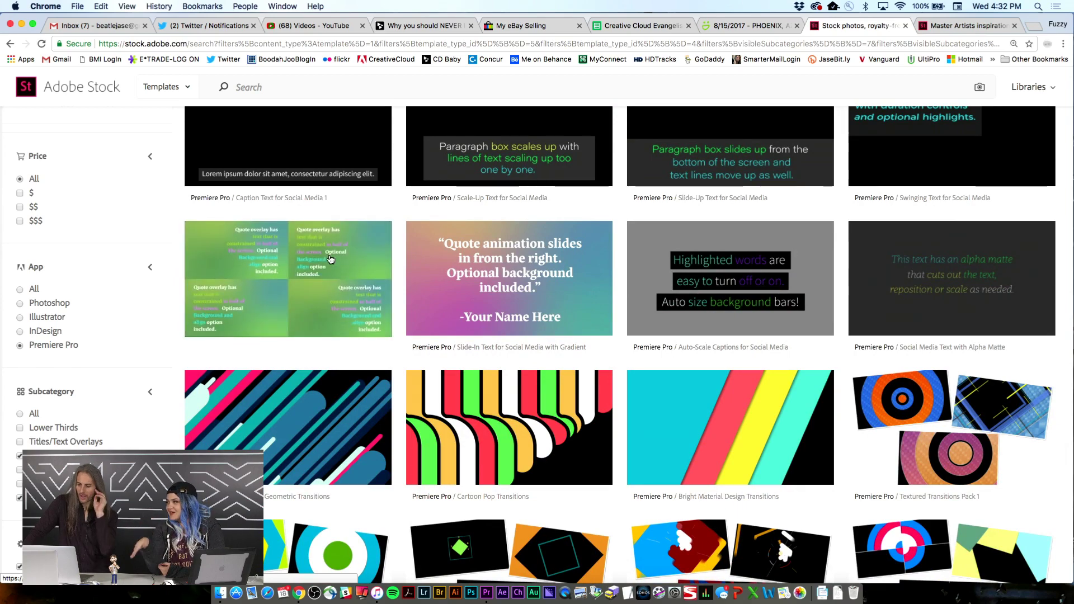
pyautogui.scroll(-8, 331, 259)
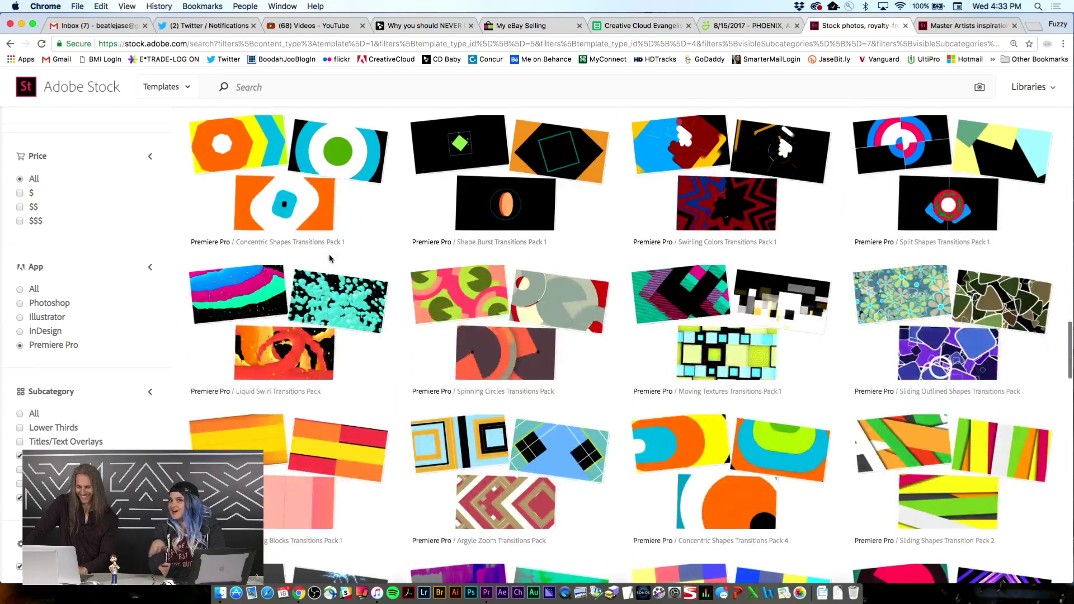
# Step: Clear the remaining subcategory filters and limit the Premiere Pro templates to the $ price tier
pyautogui.moveTo(585, 146)
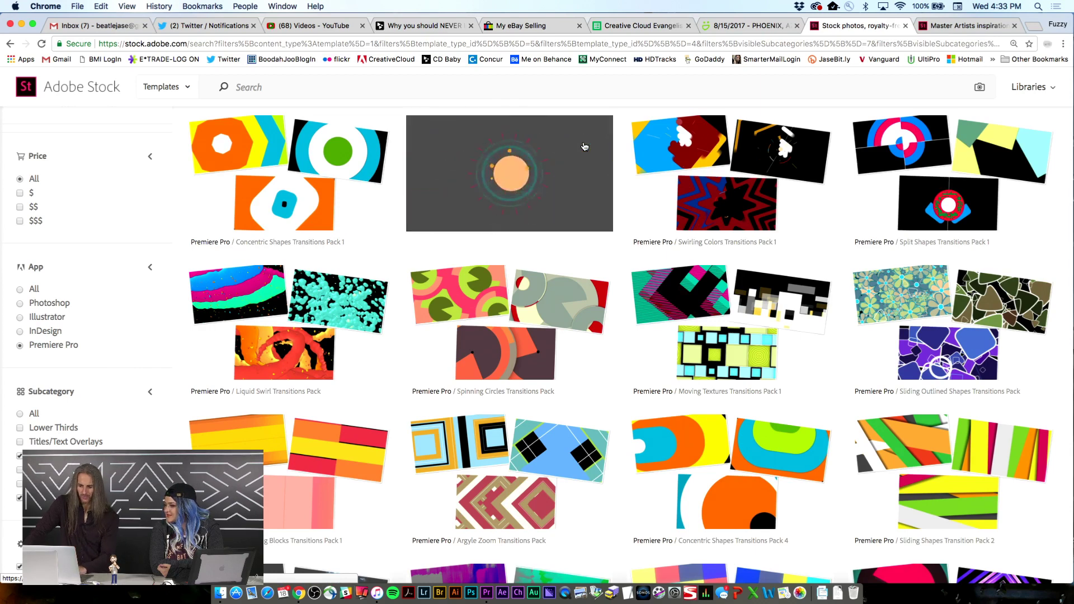
pyautogui.moveTo(302, 149)
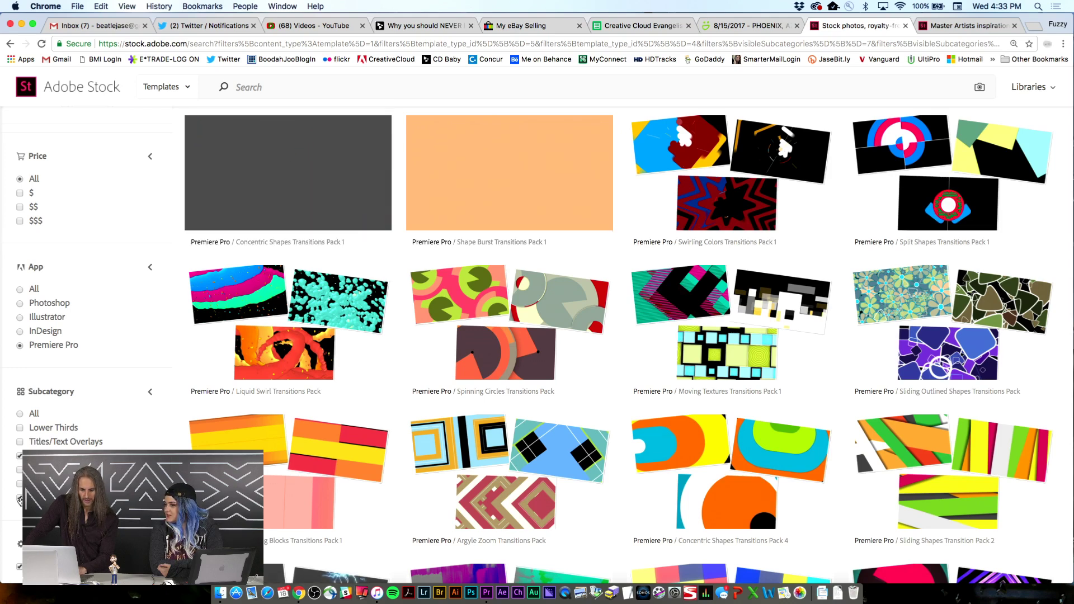
pyautogui.click(20, 455)
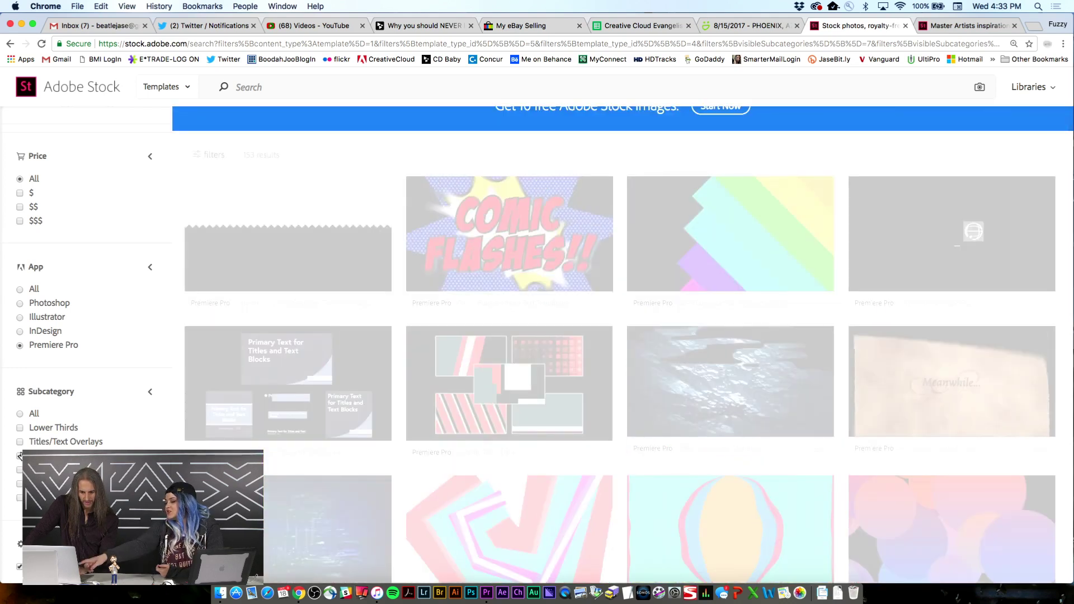
pyautogui.click(20, 454)
pyautogui.click(20, 193)
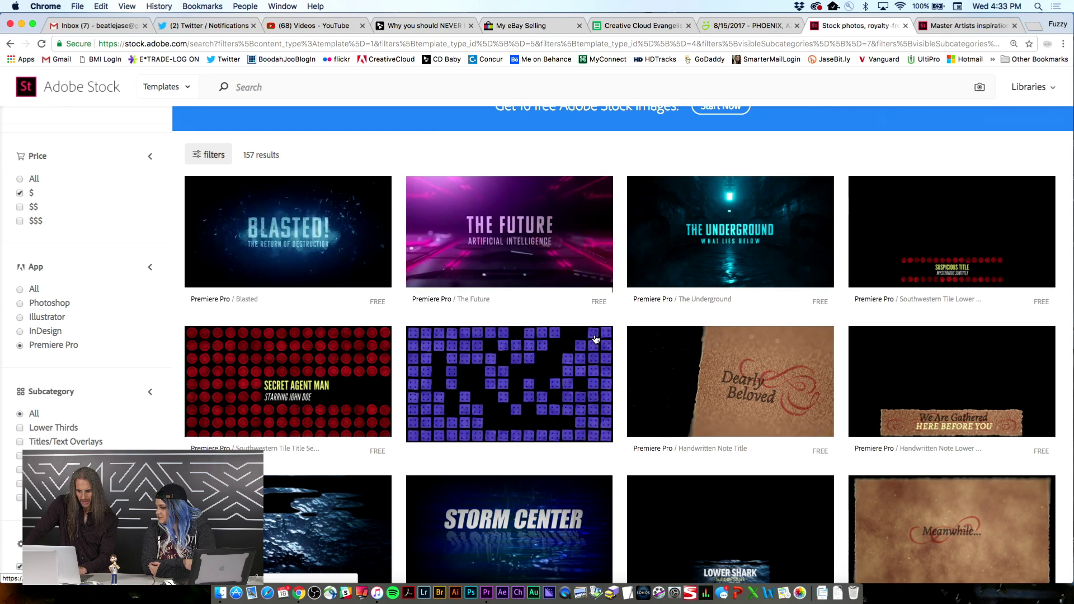
# Step: Open The Future title template and review its preview and details
pyautogui.click(580, 230)
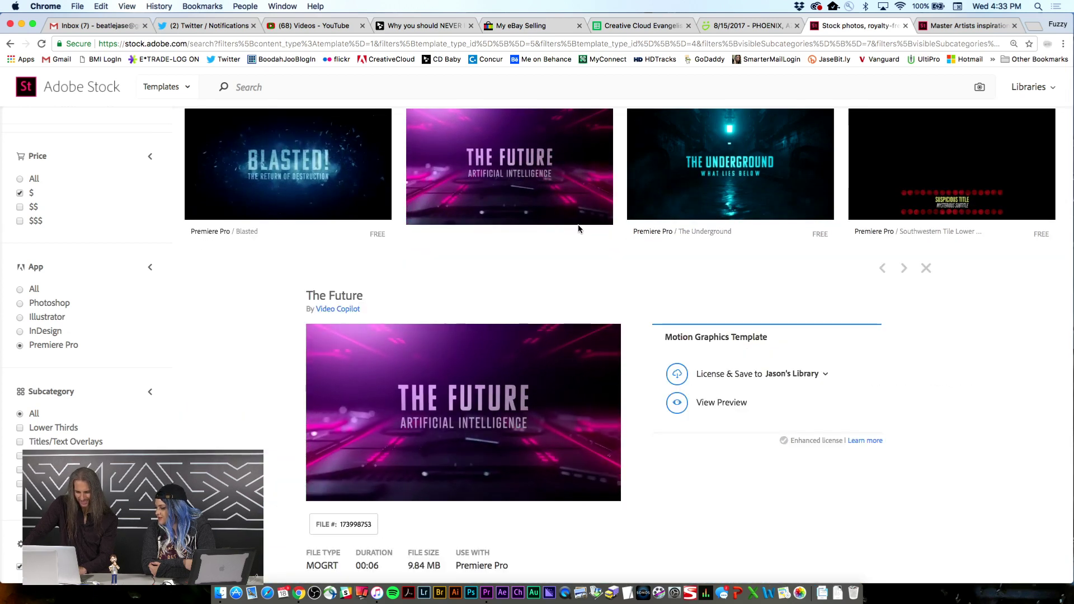
pyautogui.scroll(-2, 578, 228)
pyautogui.scroll(3, 579, 228)
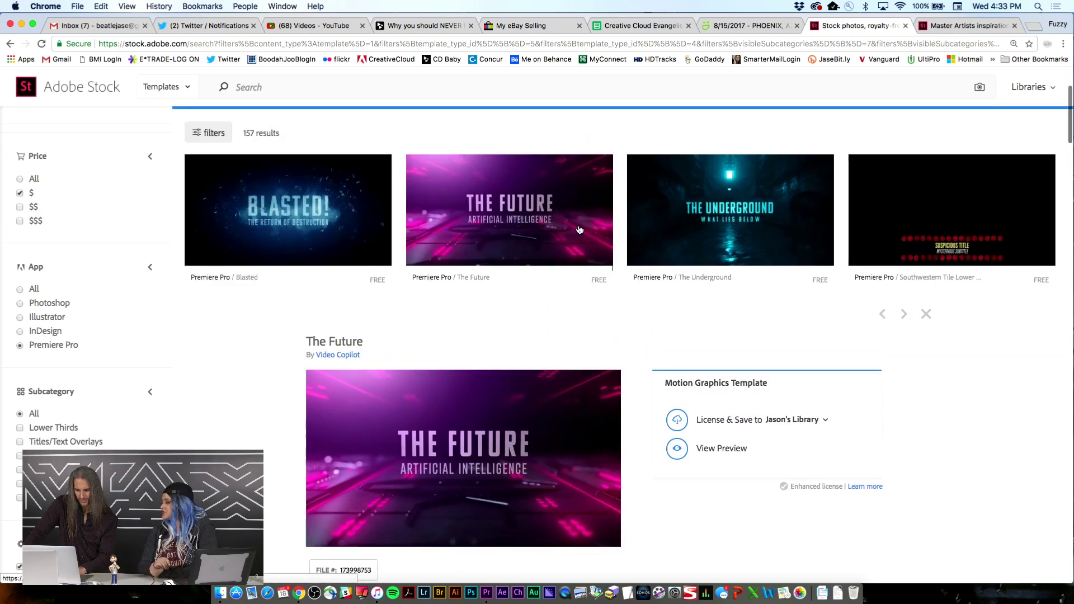
pyautogui.scroll(-2, 579, 228)
pyautogui.scroll(-10, 578, 224)
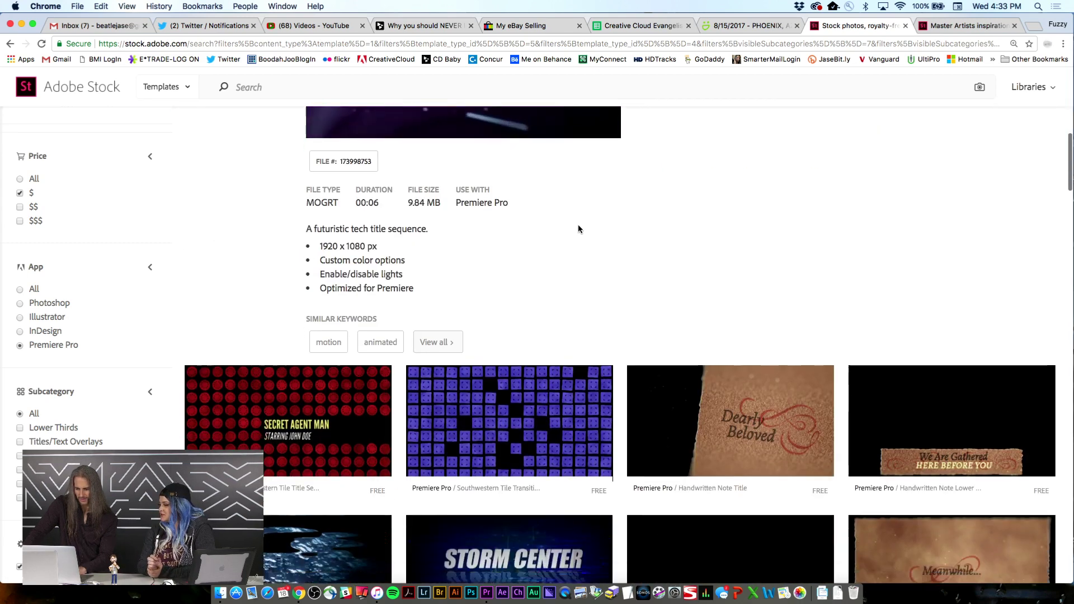
# Step: Find the Cascading Squares Title template further down the results and review its preview and details
pyautogui.scroll(-8, 579, 230)
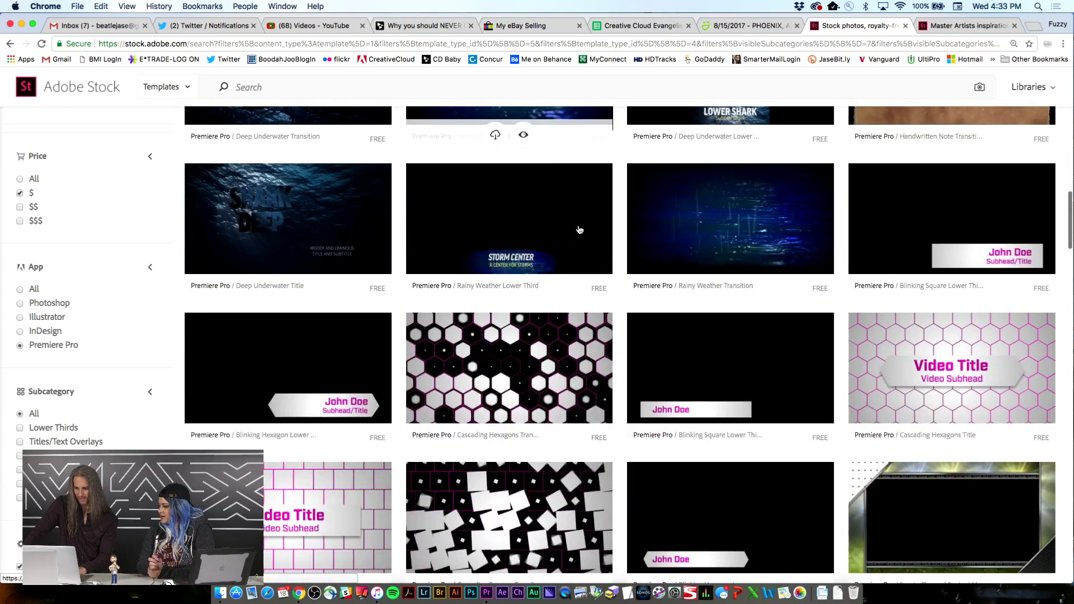
pyautogui.scroll(-2, 580, 229)
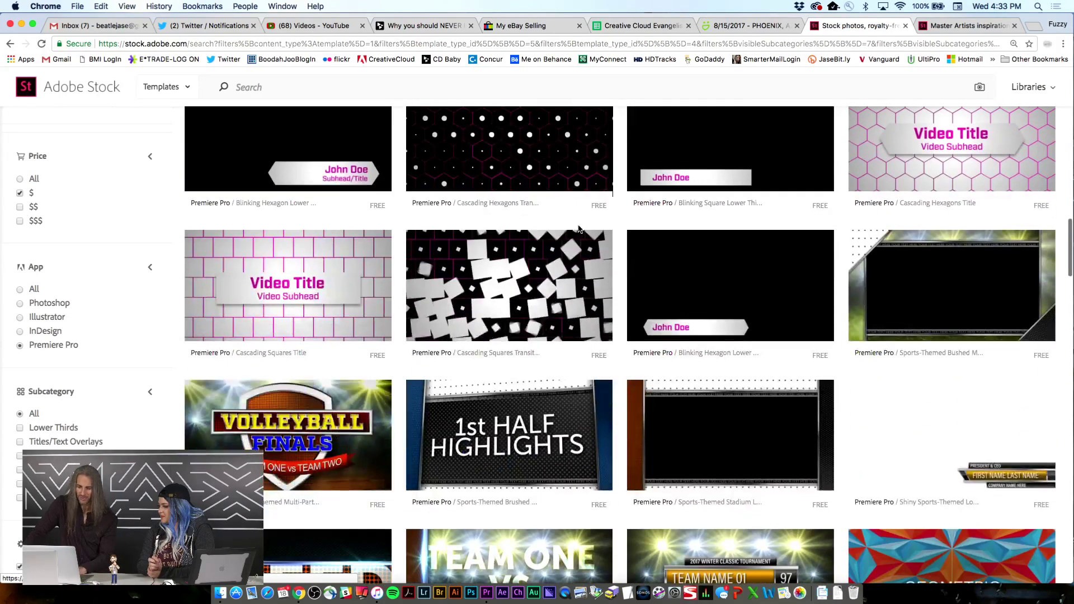
pyautogui.click(336, 256)
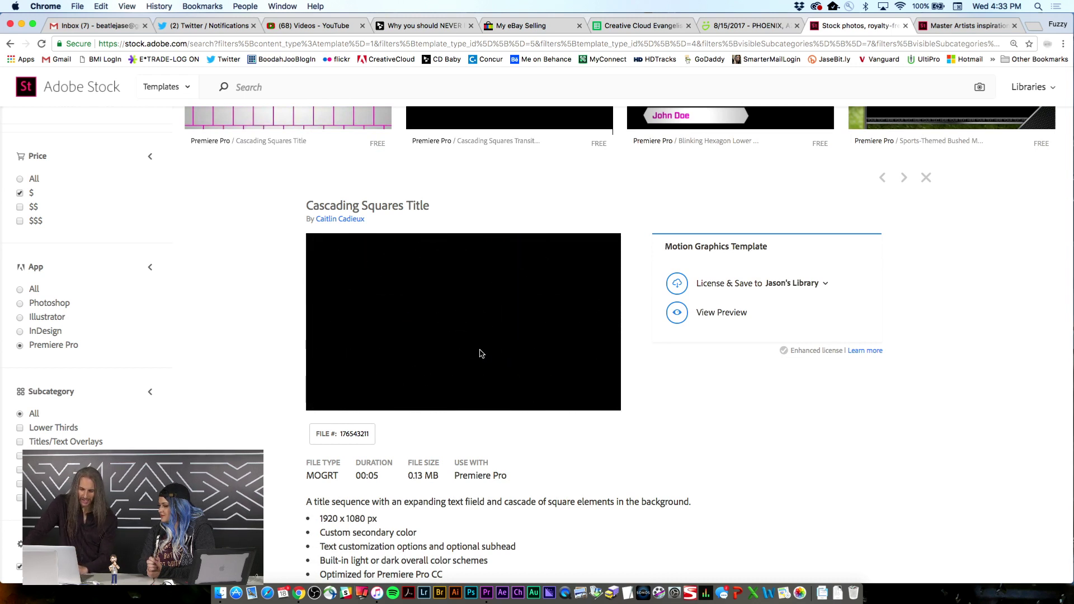
pyautogui.scroll(-3, 479, 349)
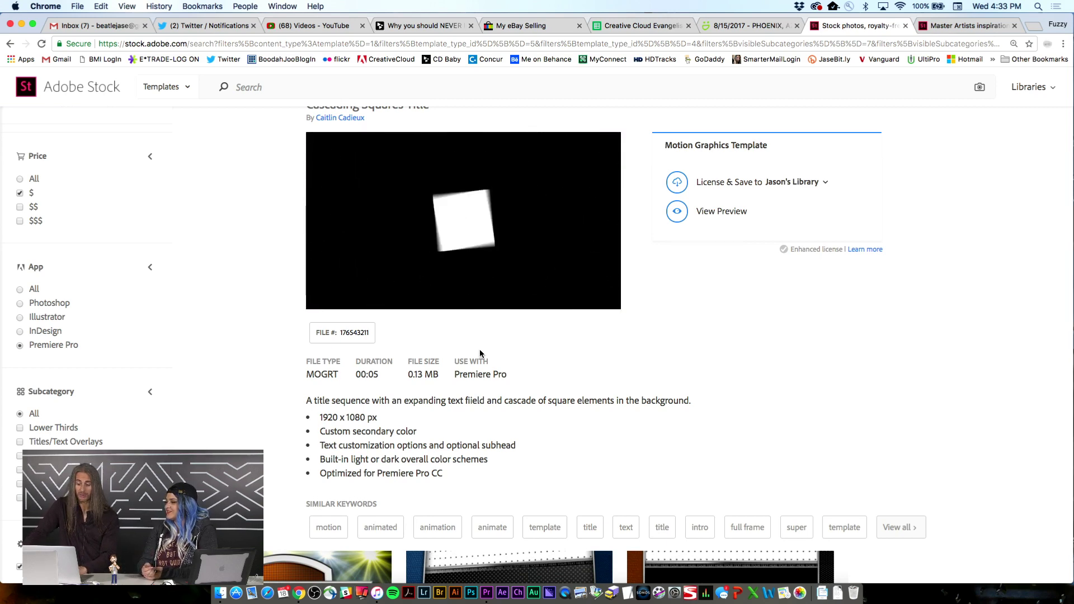
# Step: Browse the free sports, glitch, infographic and map templates further down the results
pyautogui.scroll(-10, 480, 354)
pyautogui.scroll(-10, 480, 354)
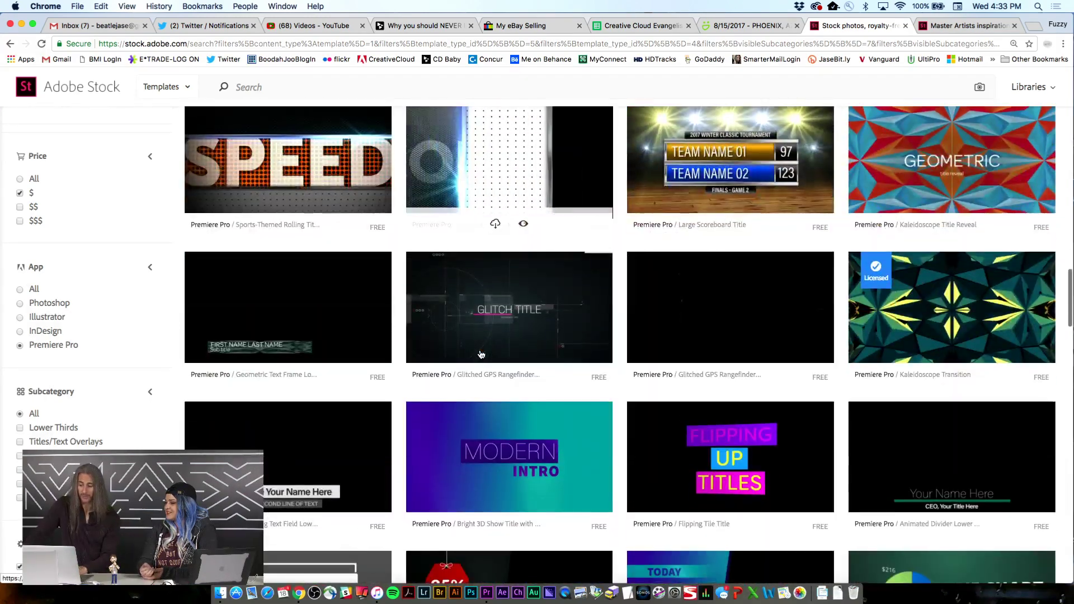
pyautogui.scroll(-2, 480, 354)
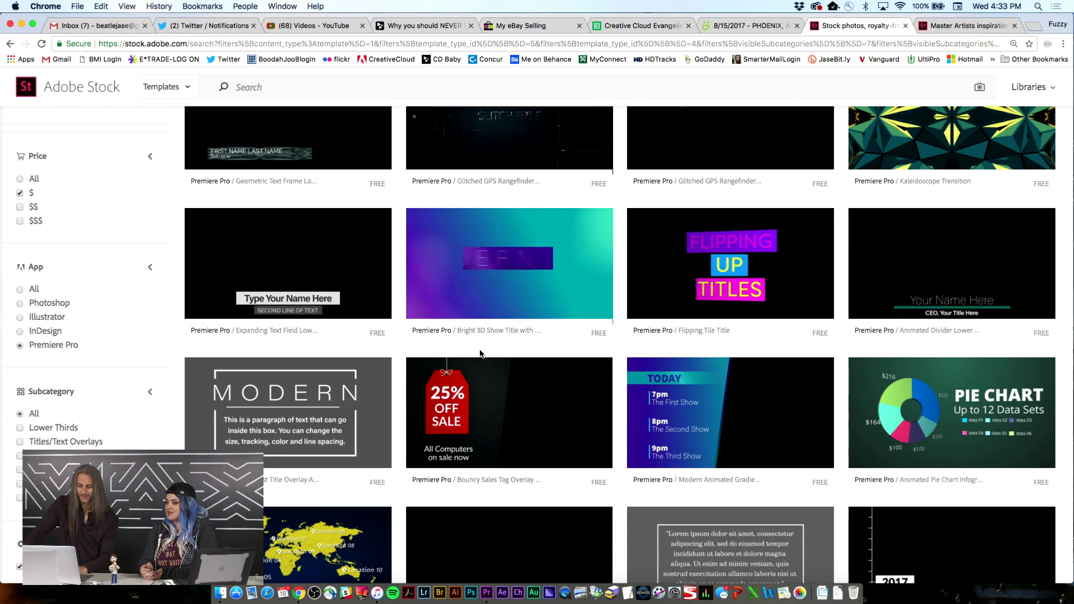
pyautogui.scroll(-3, 480, 354)
pyautogui.scroll(-3, 480, 354)
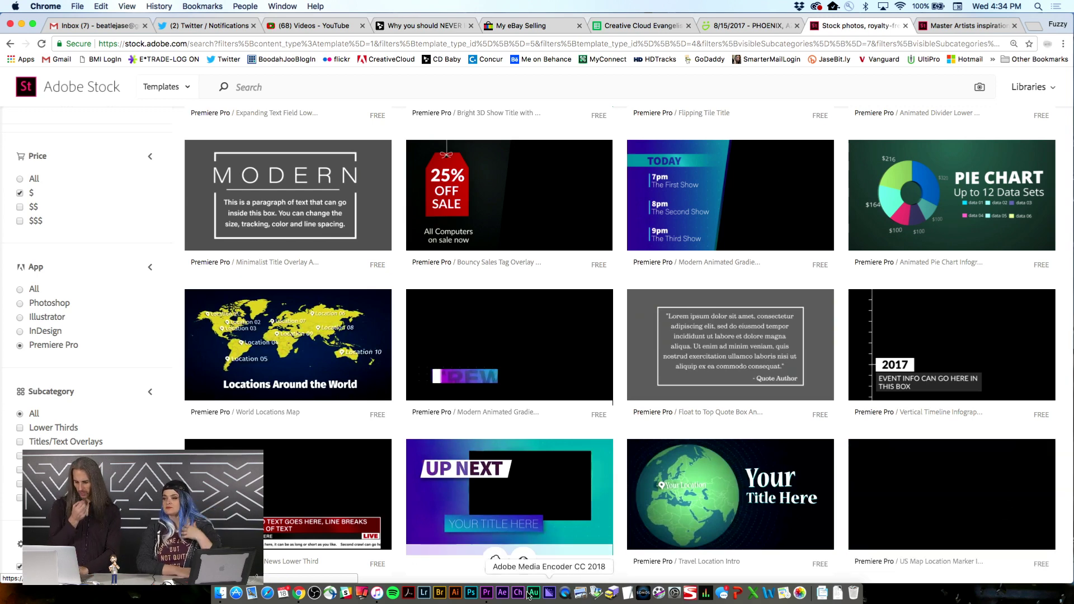
# Step: Switch to Premiere Pro, dismiss the preferences and set up a new project named TEST with the Desktop as its location
pyautogui.click(487, 594)
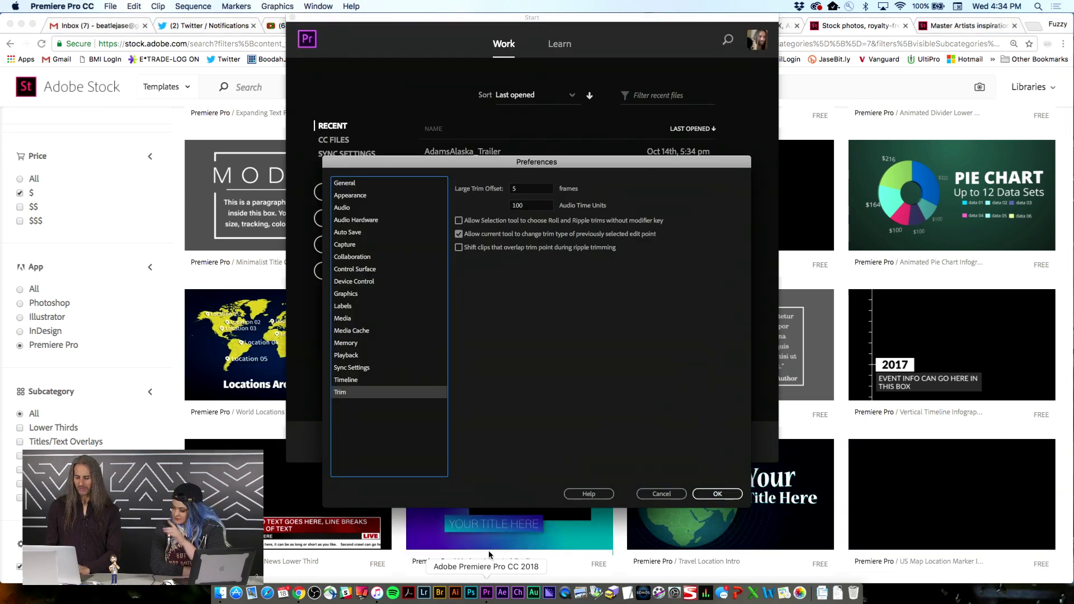
pyautogui.click(662, 494)
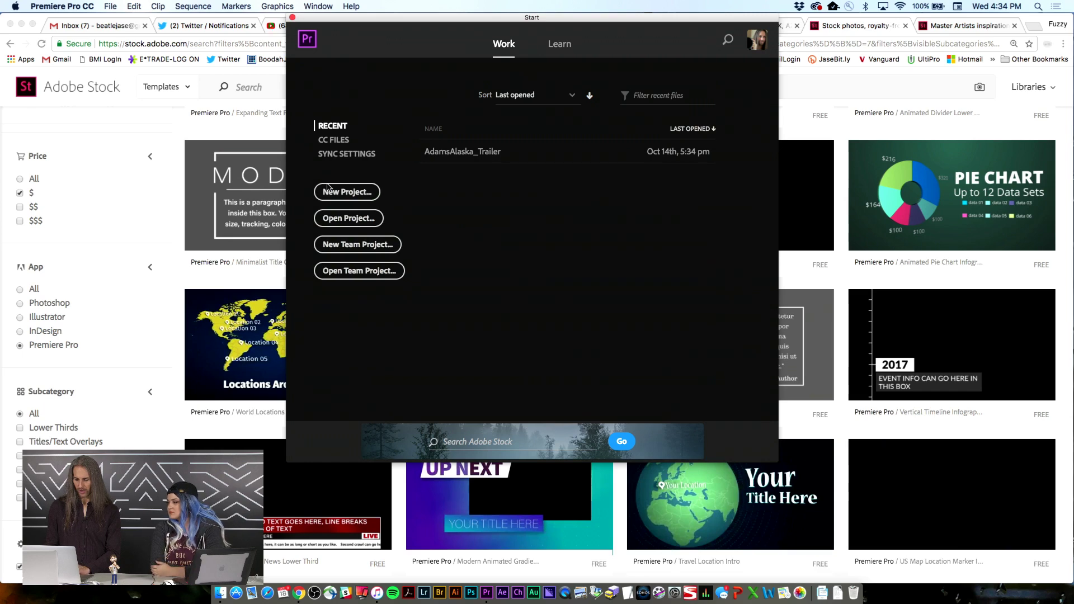
pyautogui.click(344, 191)
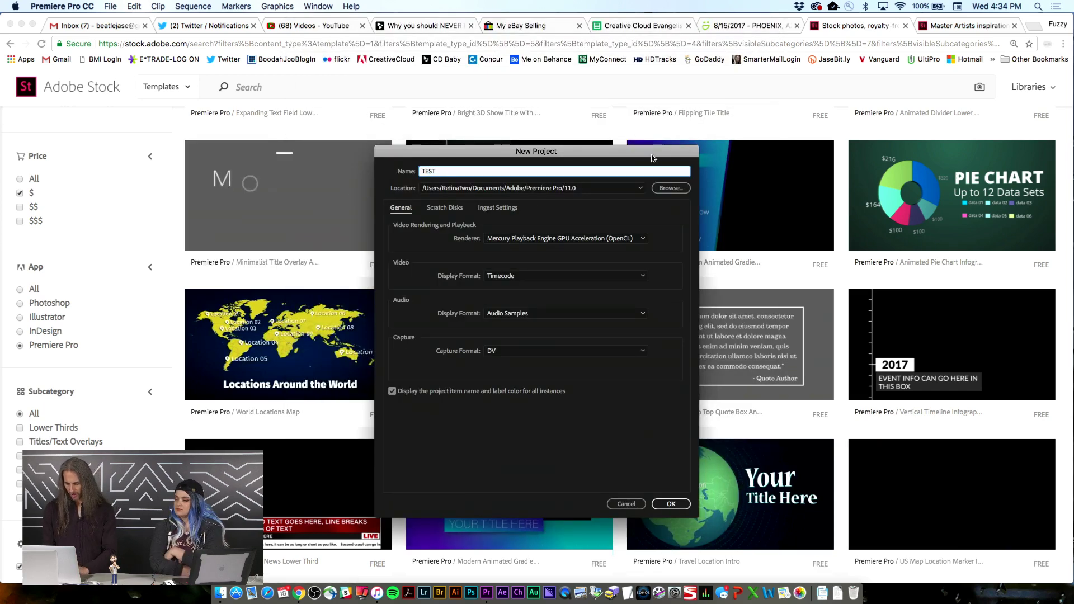
pyautogui.click(676, 190)
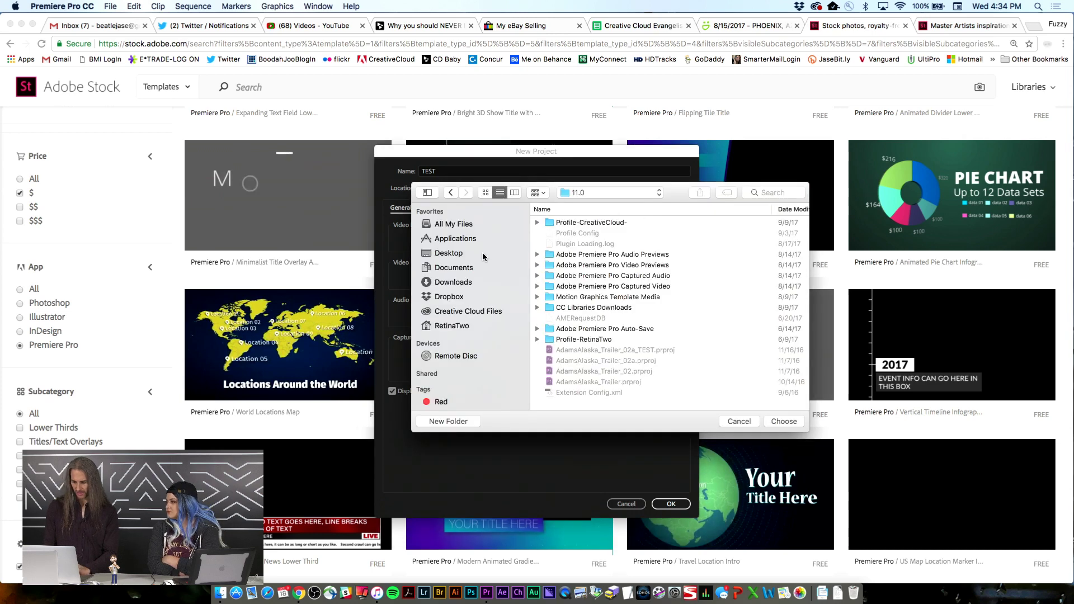
pyautogui.click(481, 253)
pyautogui.click(783, 422)
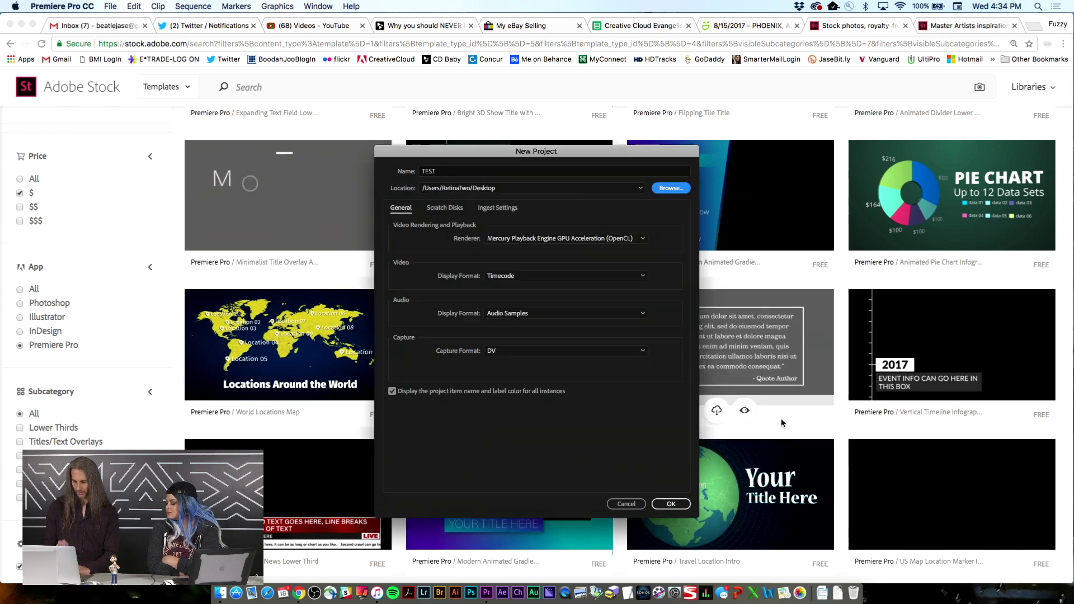
# Step: Set the renderer to Mercury Playback Engine GPU Acceleration (CUDA) and create the project
pyautogui.click(571, 240)
pyautogui.click(577, 261)
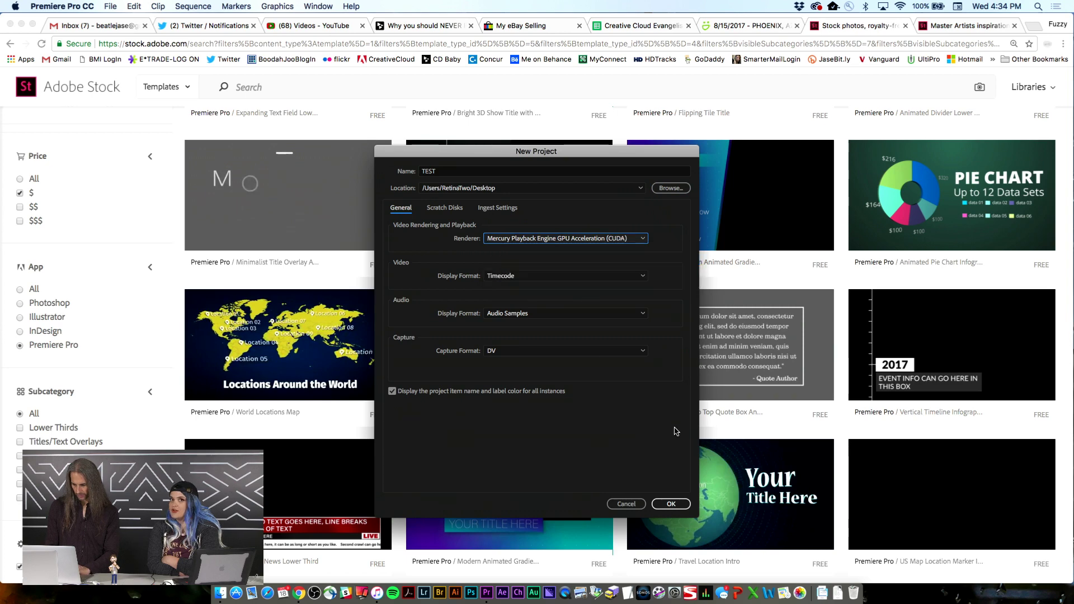
pyautogui.click(674, 505)
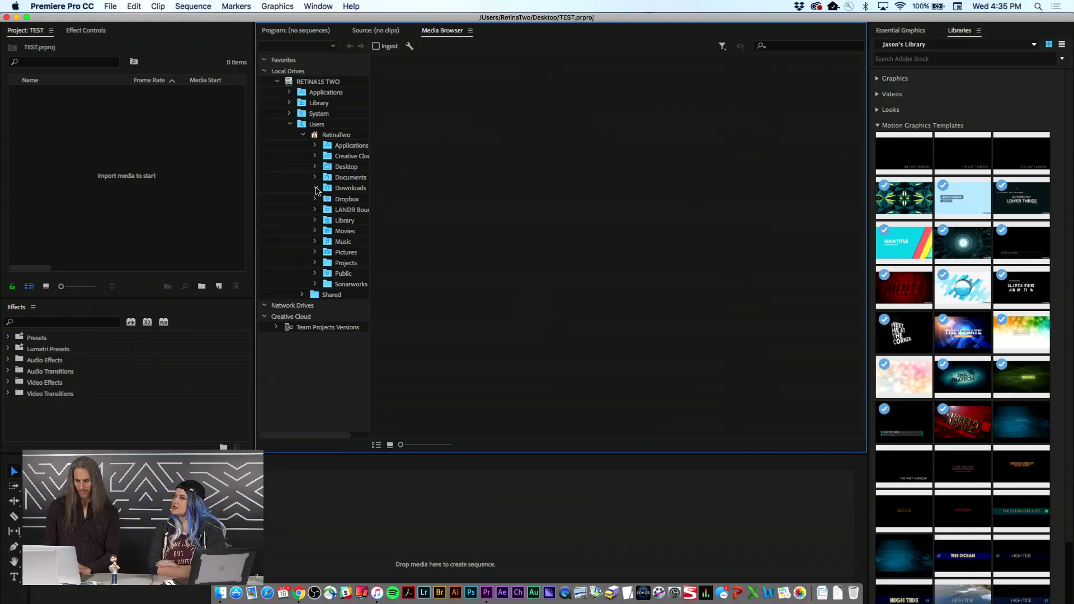
pyautogui.click(315, 188)
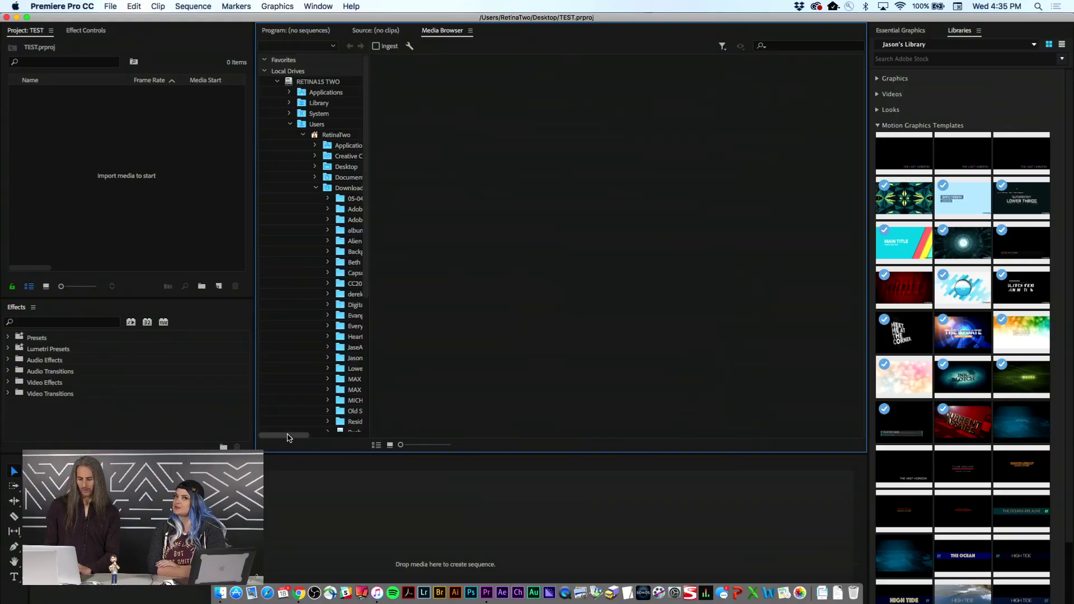
pyautogui.moveTo(288, 438); pyautogui.dragTo(320, 437)
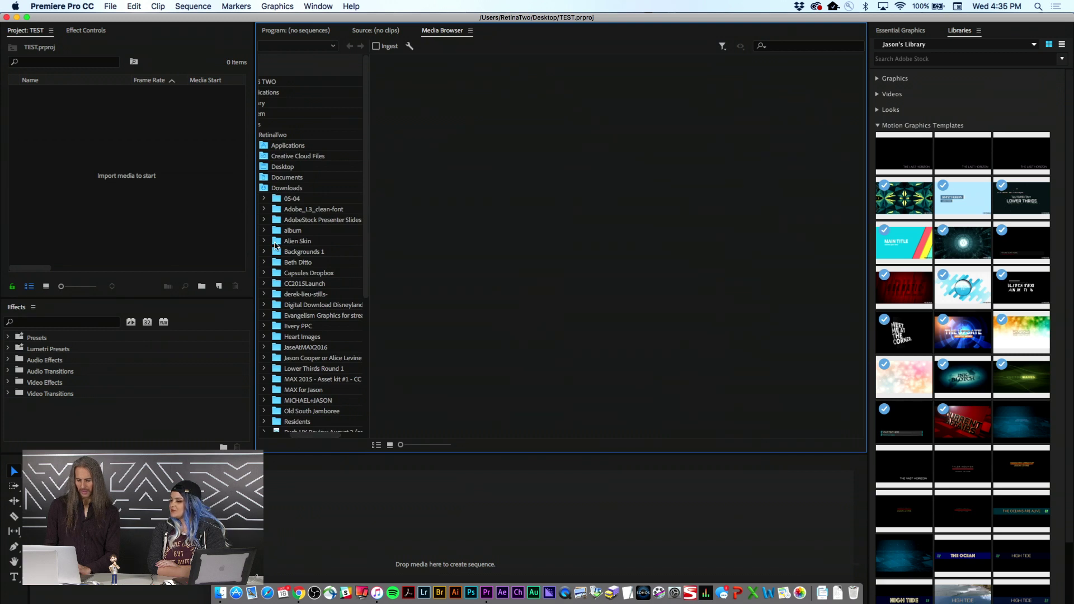
pyautogui.hscroll(-3, 280, 235)
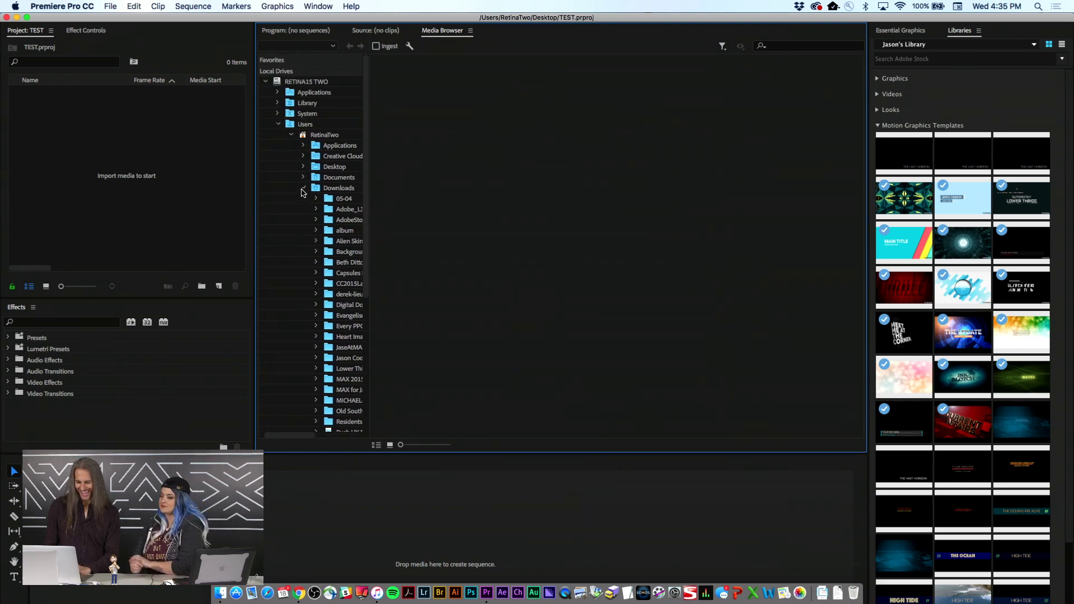
pyautogui.click(303, 190)
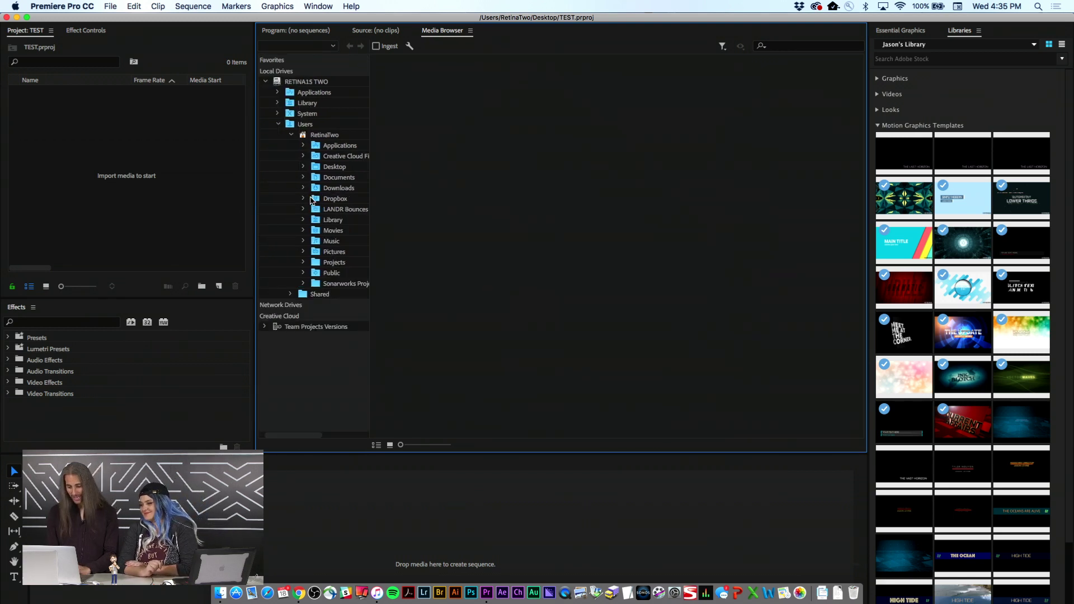
# Step: Import AAA_EDIT01.mp4 from the Just Play Music 2016 folder in Dropbox into the project
pyautogui.click(304, 199)
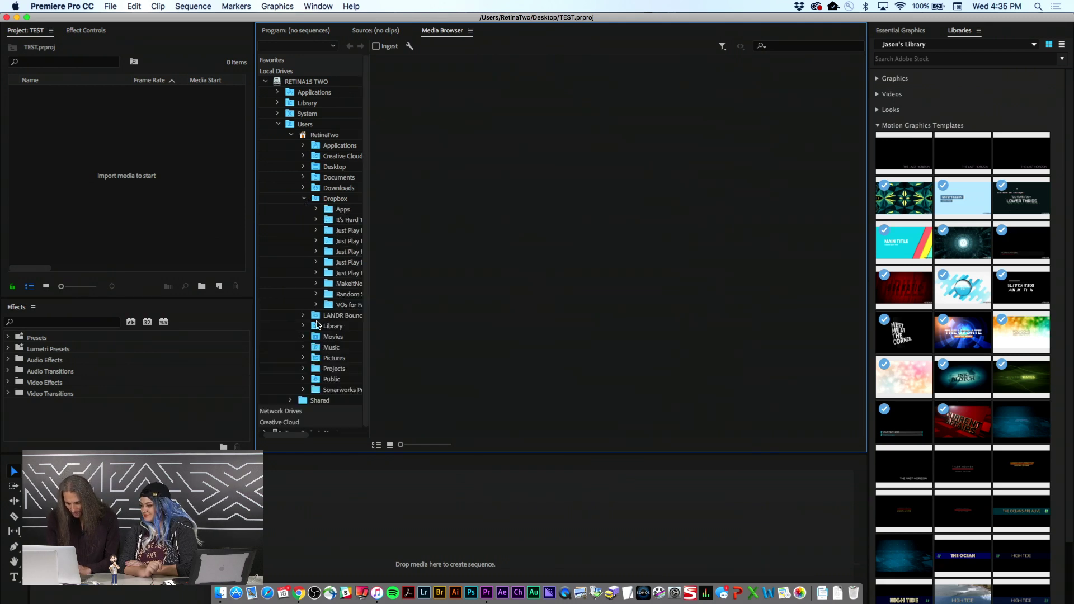
pyautogui.hscroll(3, 317, 324)
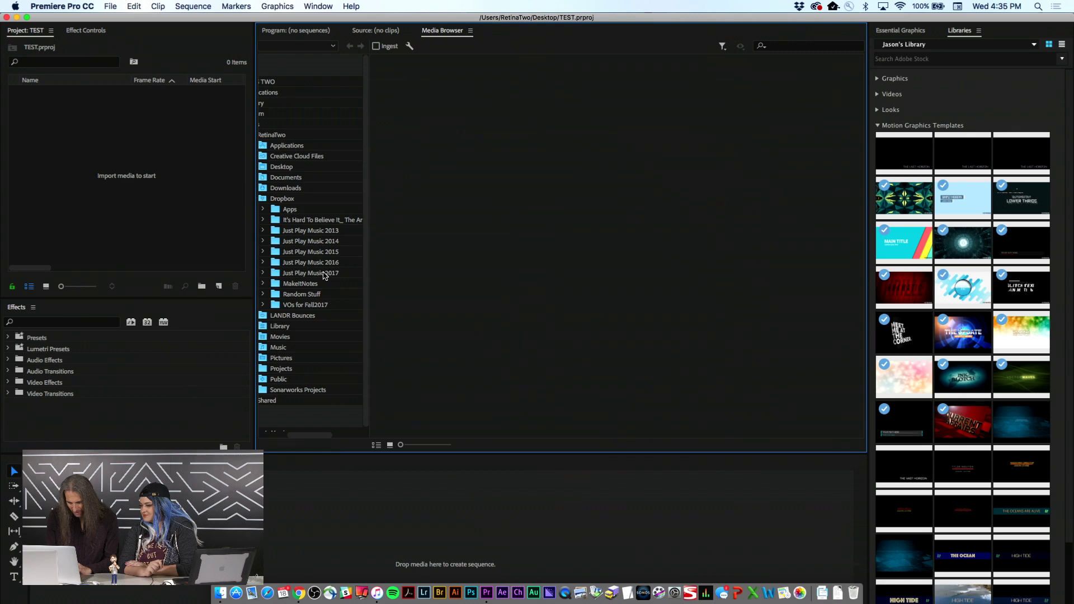
pyautogui.click(325, 275)
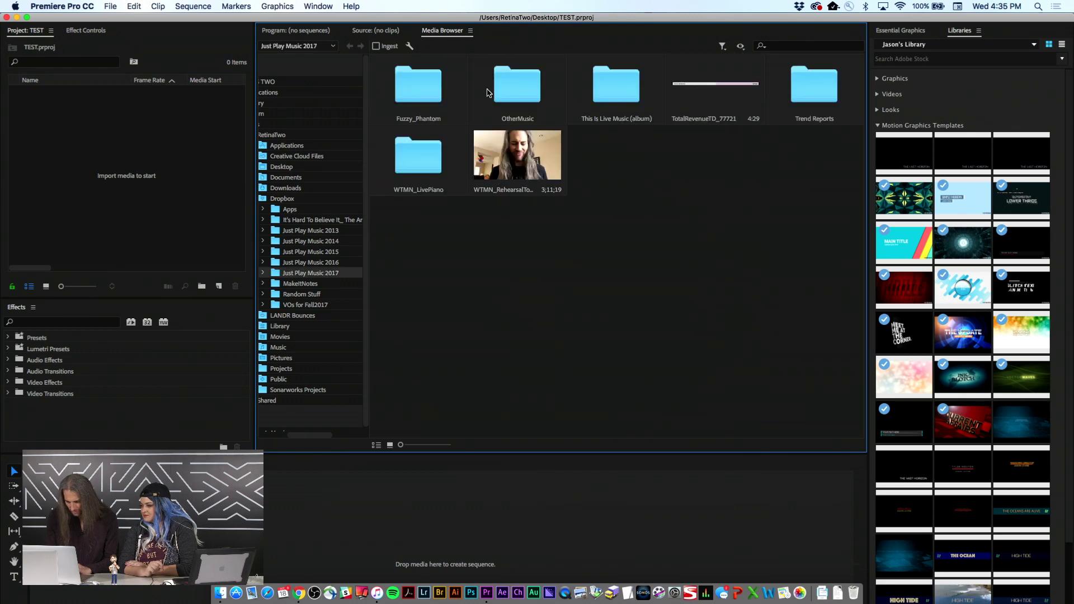
pyautogui.click(318, 264)
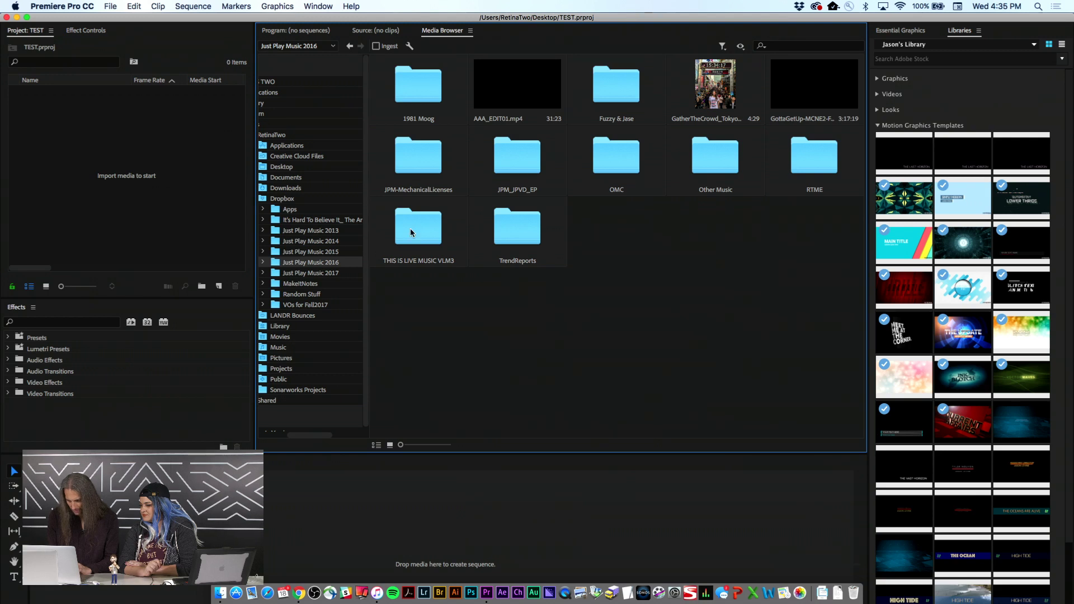
pyautogui.click(530, 88)
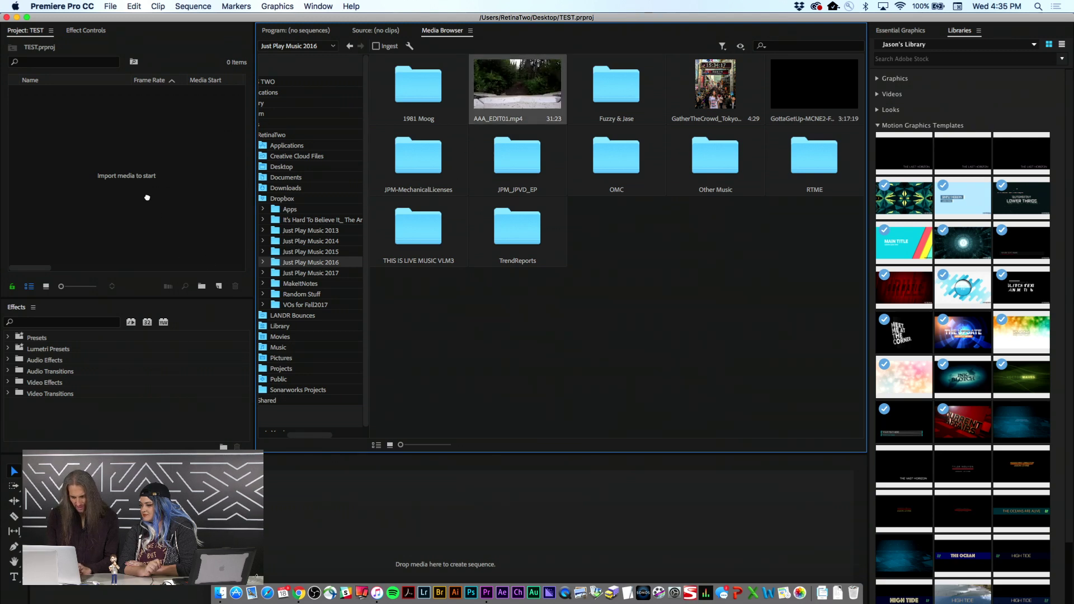
pyautogui.moveTo(147, 197); pyautogui.dragTo(148, 199)
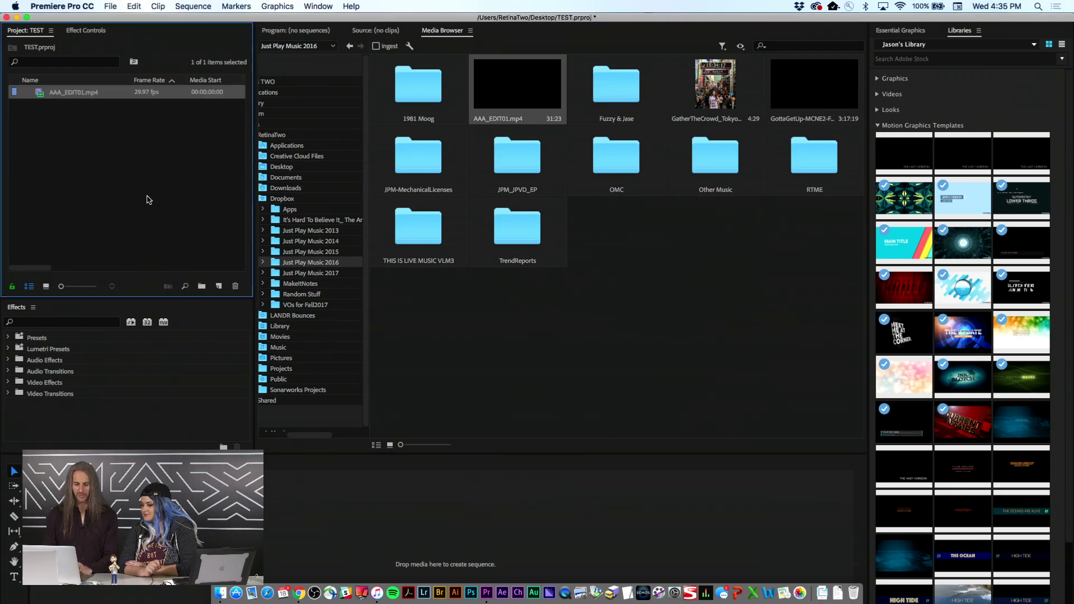
# Step: Create a new sequence from the AAA_EDIT01.mp4 clip and move the playhead to 00:00:15:03
pyautogui.rightClick(39, 93)
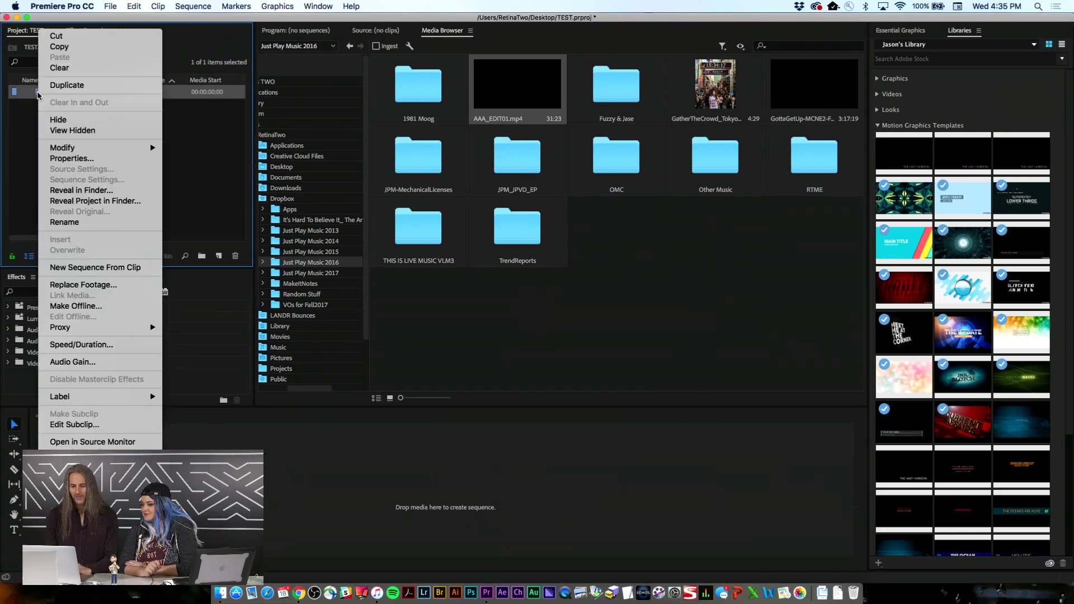
pyautogui.click(124, 271)
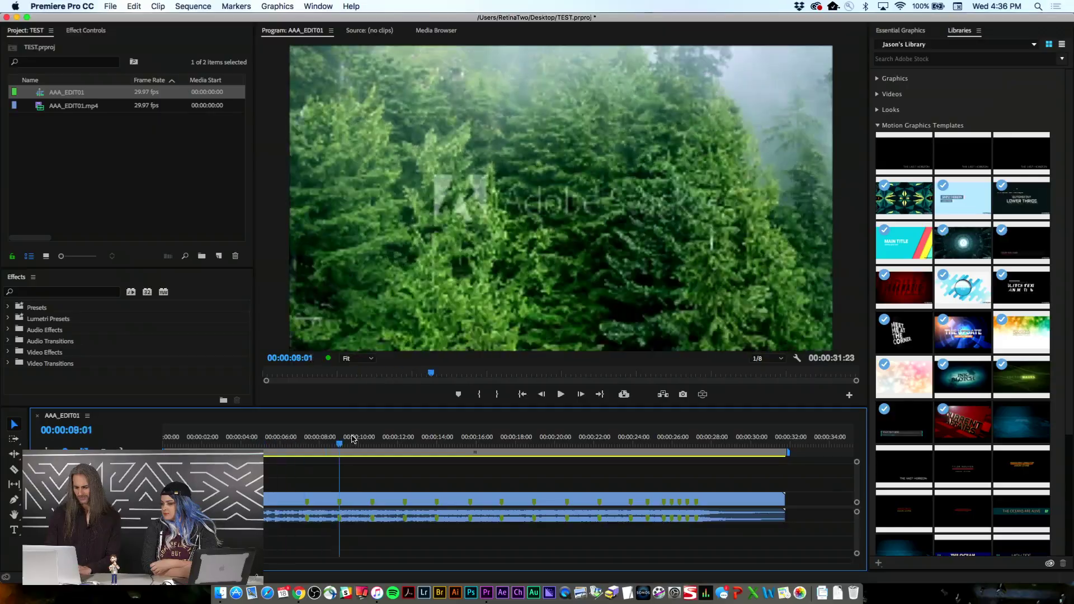
pyautogui.moveTo(352, 440); pyautogui.dragTo(460, 446)
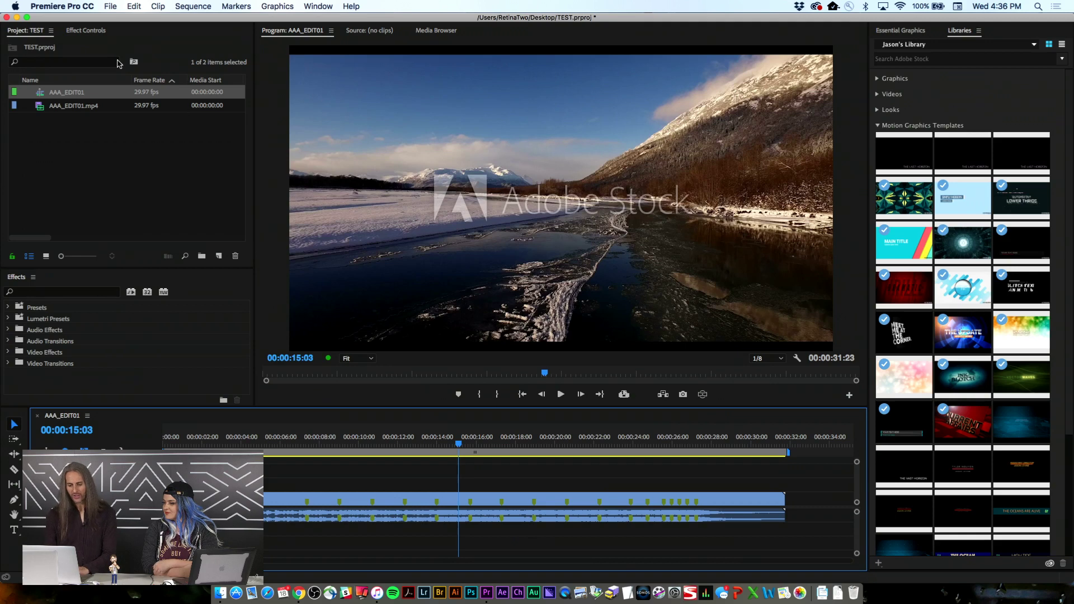
# Step: Show the Essential Graphics template browser and look through its list of template folders
pyautogui.click(278, 8)
pyautogui.moveTo(320, 5)
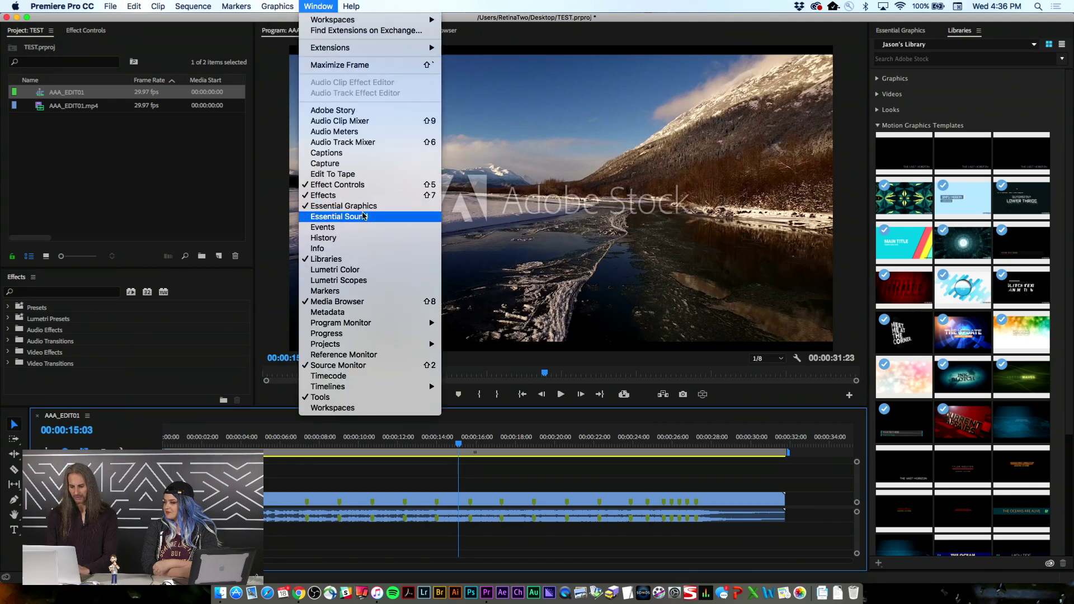
pyautogui.click(317, 4)
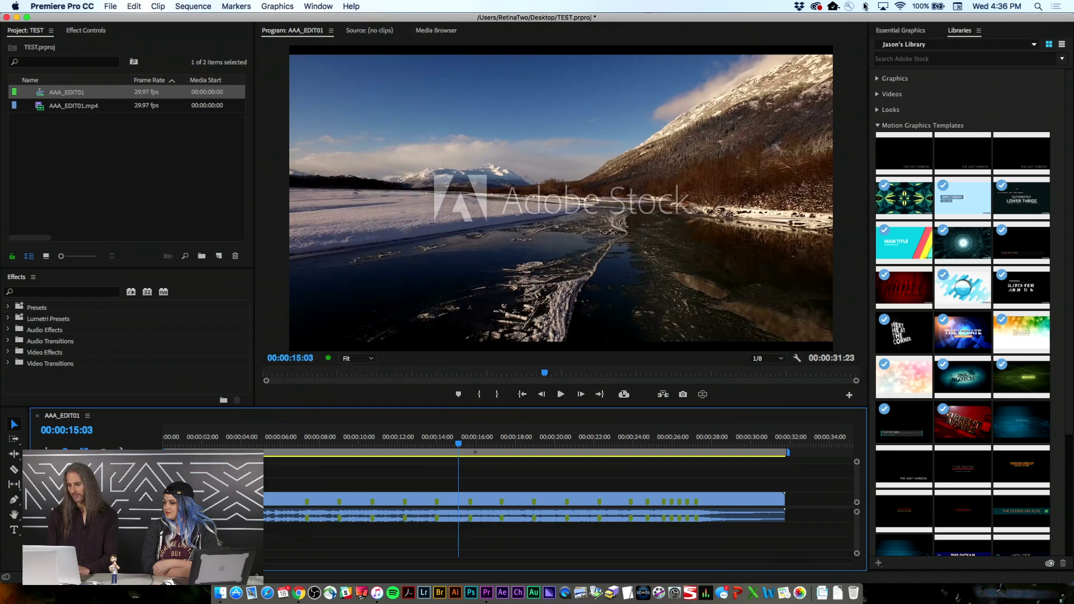
pyautogui.click(921, 34)
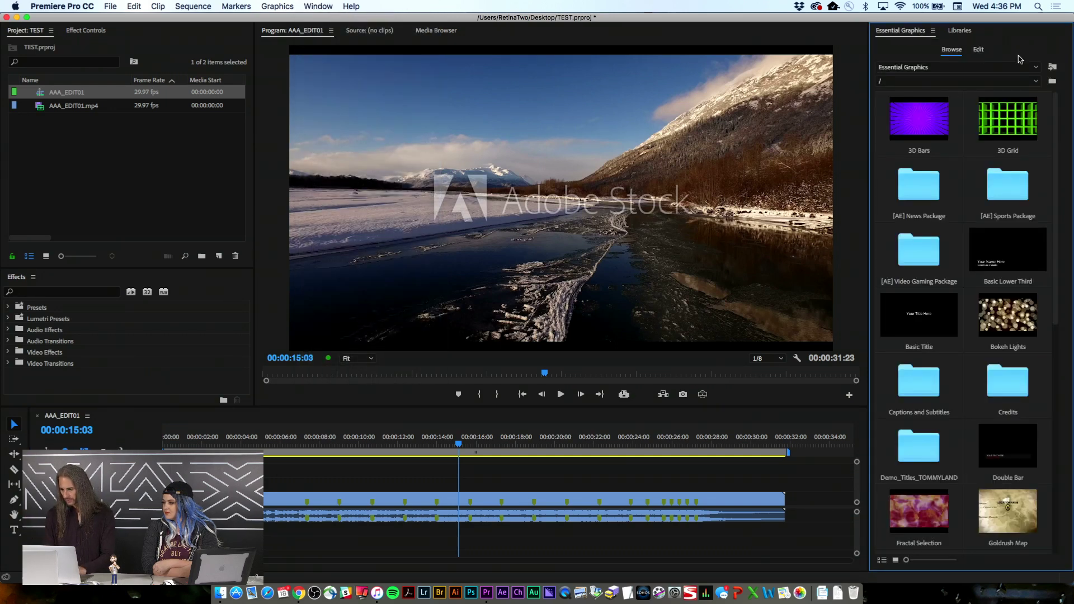
pyautogui.click(1030, 84)
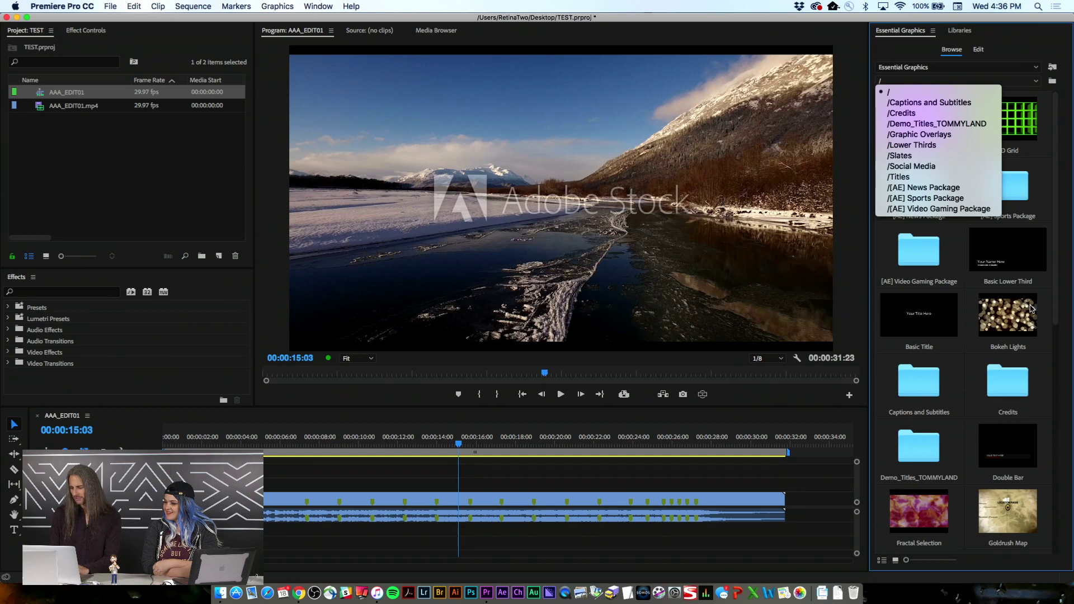
pyautogui.click(1056, 314)
pyautogui.moveTo(1056, 314); pyautogui.dragTo(1055, 280)
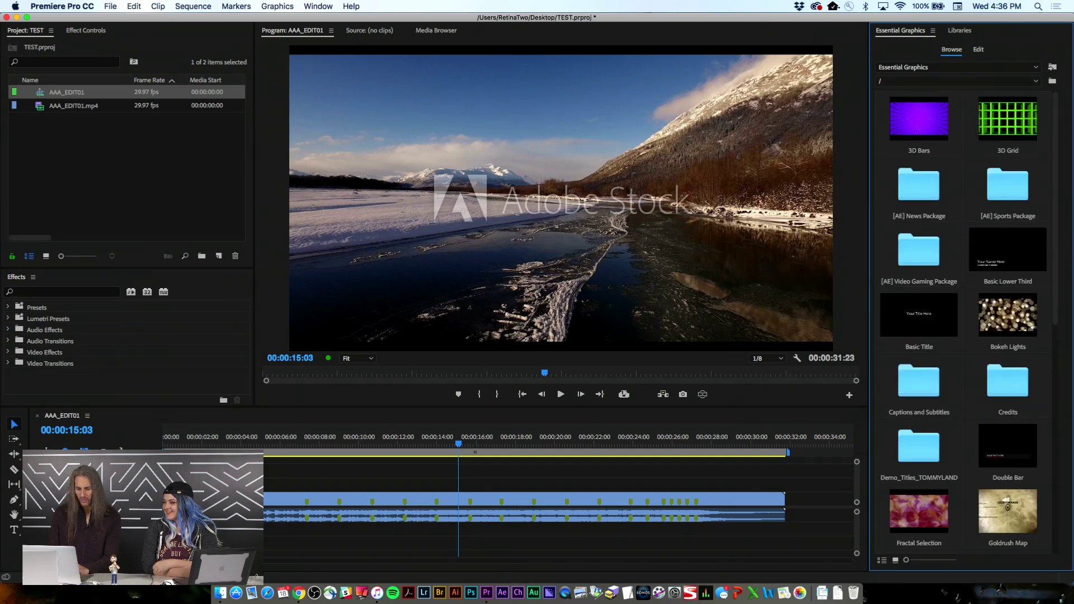
# Step: Add a text layer with the presenter's full name in capitals over the lower-left area of the video frame
pyautogui.click(15, 532)
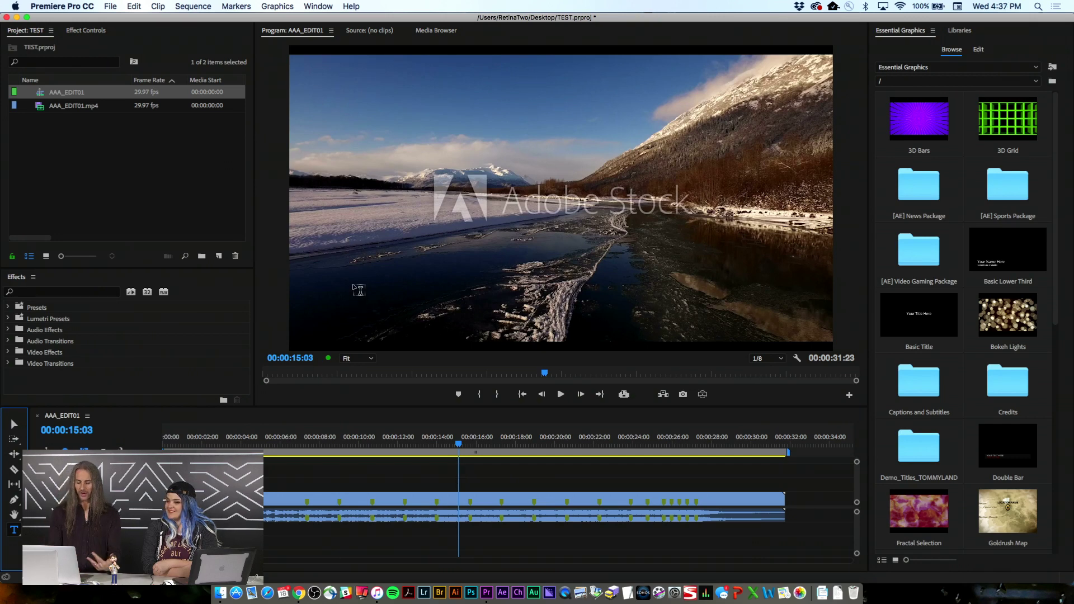
pyautogui.click(334, 305)
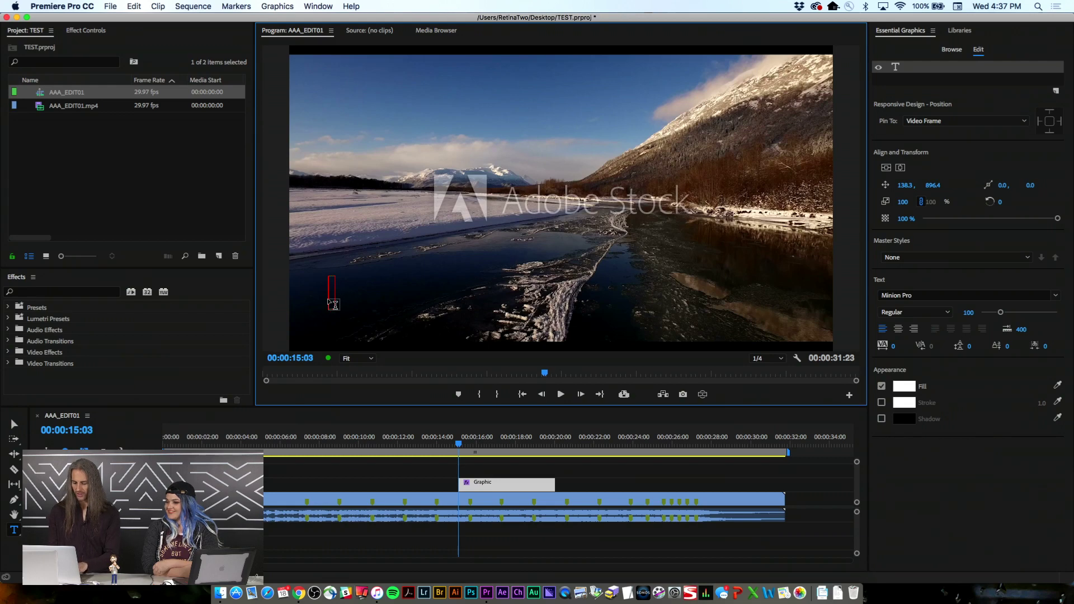
pyautogui.write('JASON LEVINE')
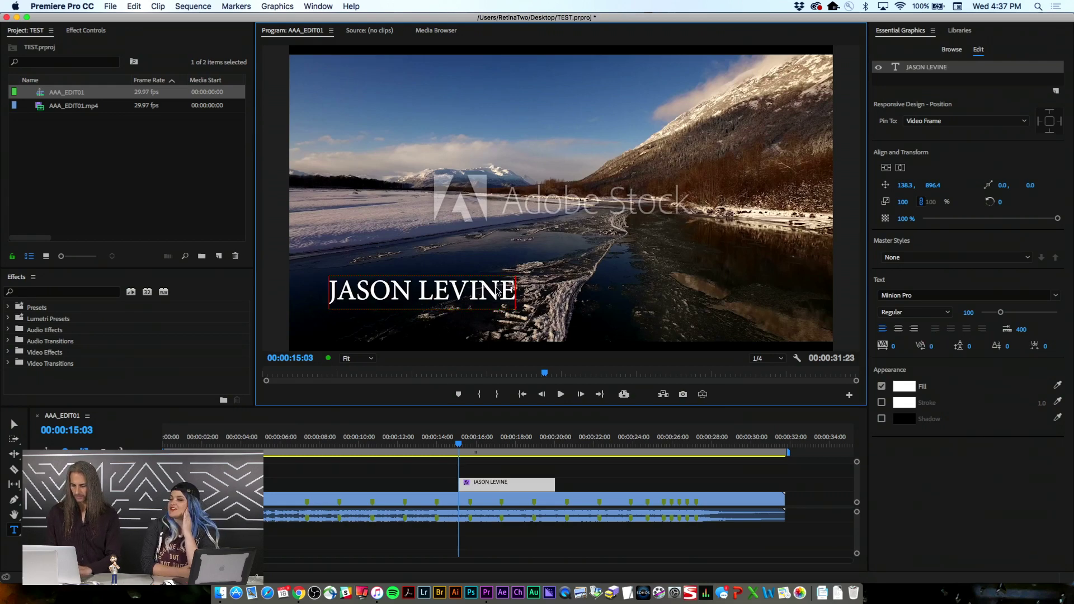
# Step: Set the name title's font to the Typekit font Iskra in the Bold style
pyautogui.moveTo(498, 291); pyautogui.dragTo(306, 290)
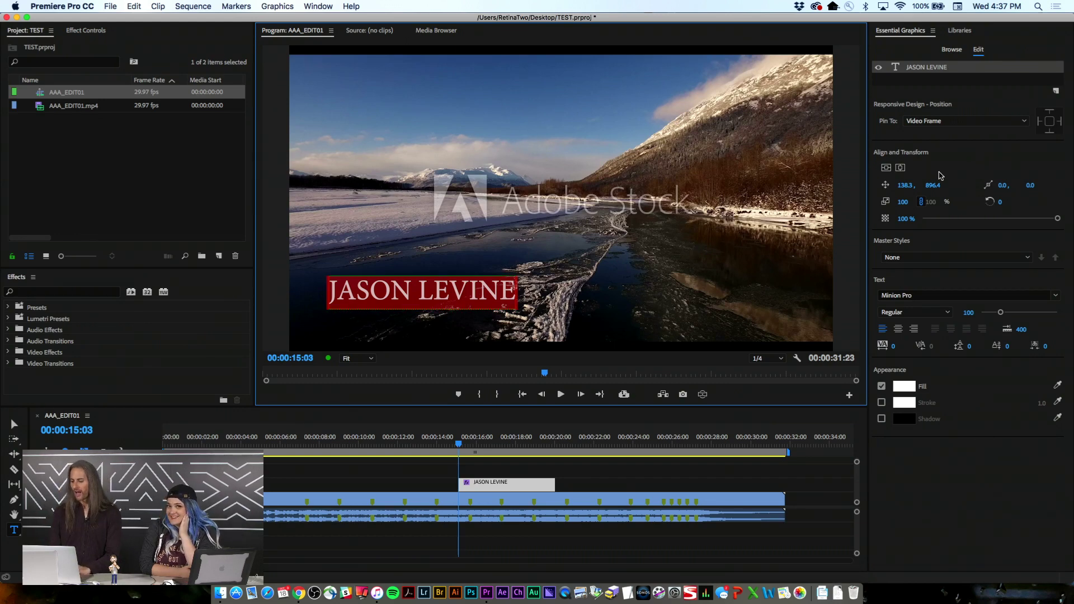
pyautogui.click(994, 305)
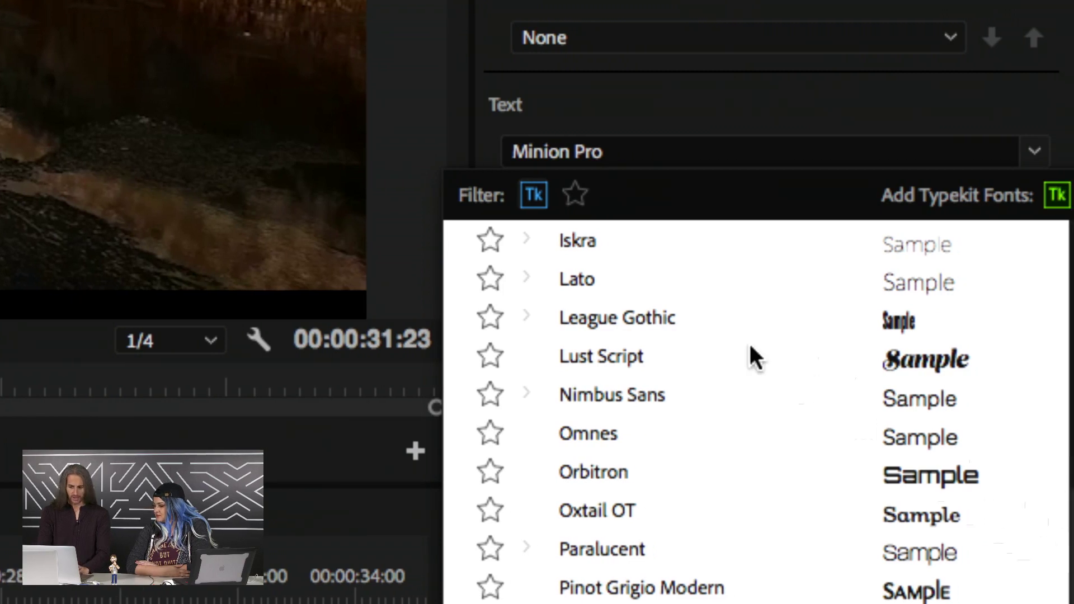
pyautogui.click(574, 202)
pyautogui.click(573, 202)
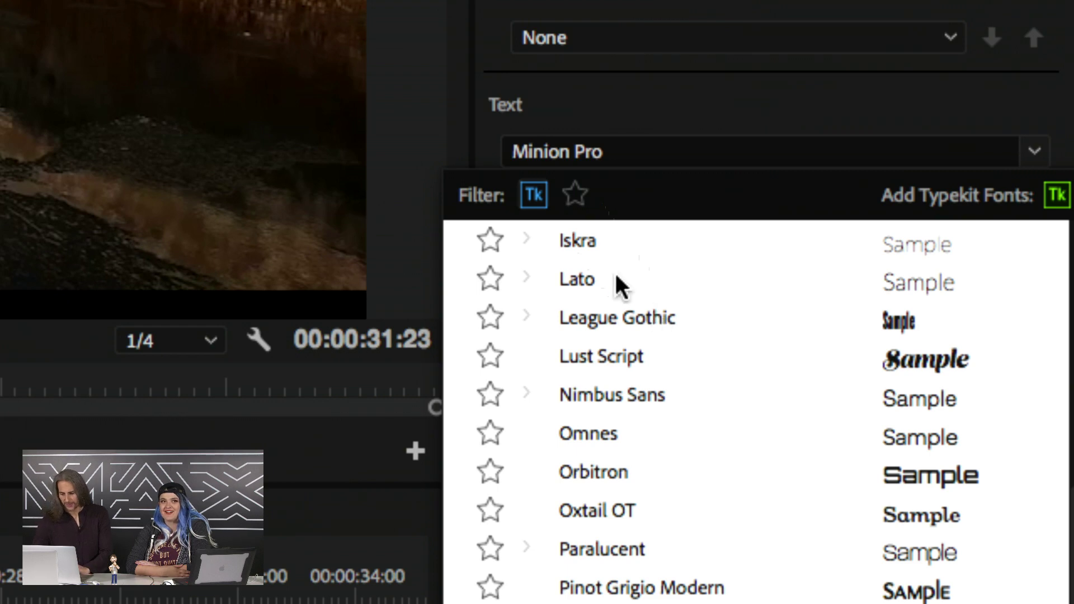
pyautogui.click(575, 240)
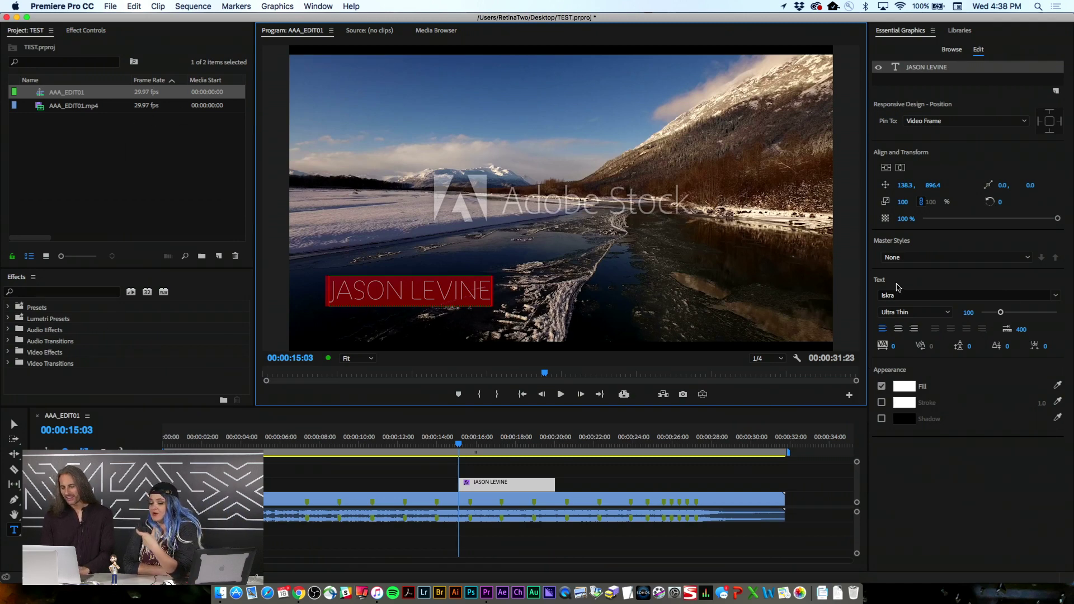
pyautogui.click(921, 313)
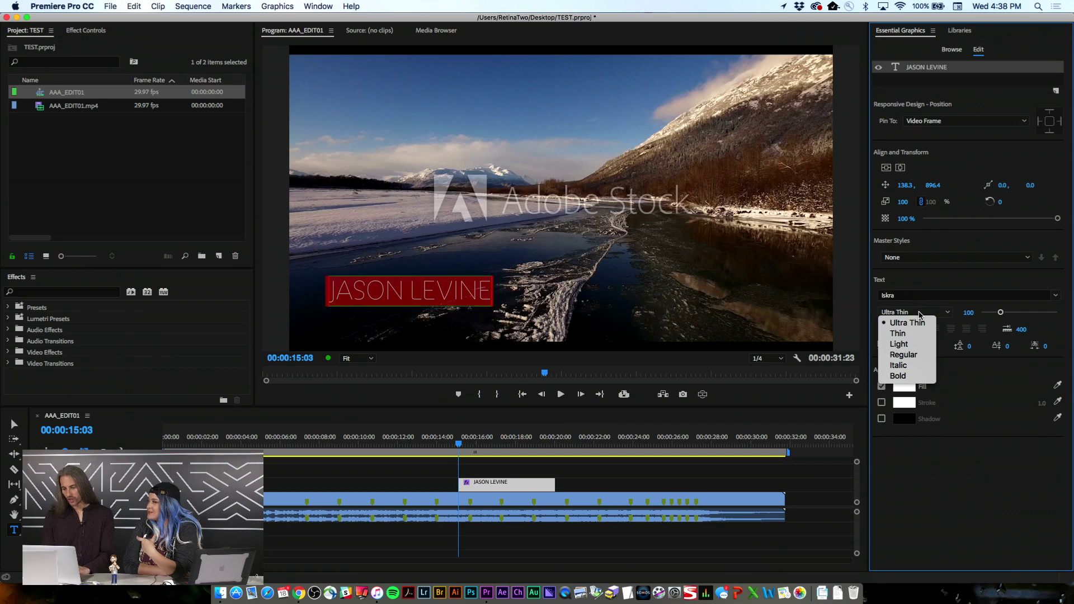
pyautogui.click(921, 377)
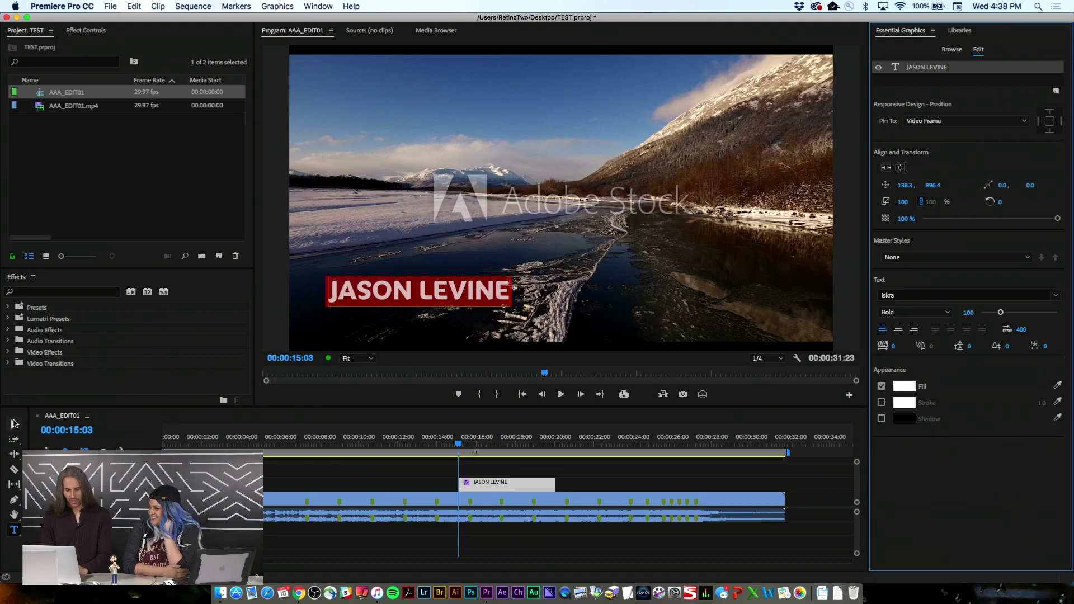
# Step: Move the name title to the frame's lower-right corner at about 1246, 941 and pin it to the video frame's bottom and right edges
pyautogui.click(14, 424)
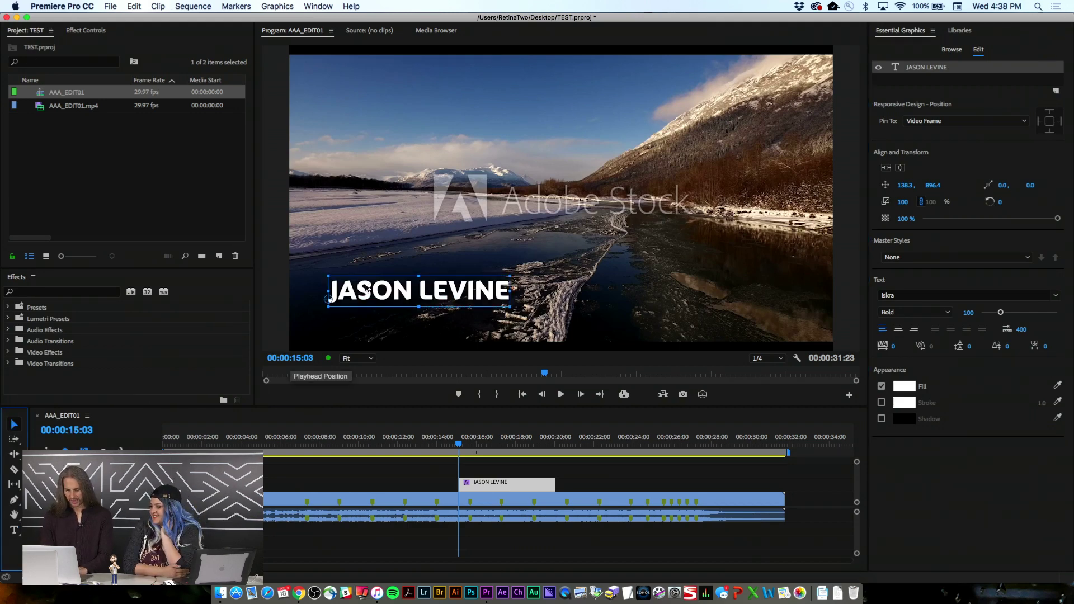
pyautogui.moveTo(362, 294); pyautogui.dragTo(682, 304)
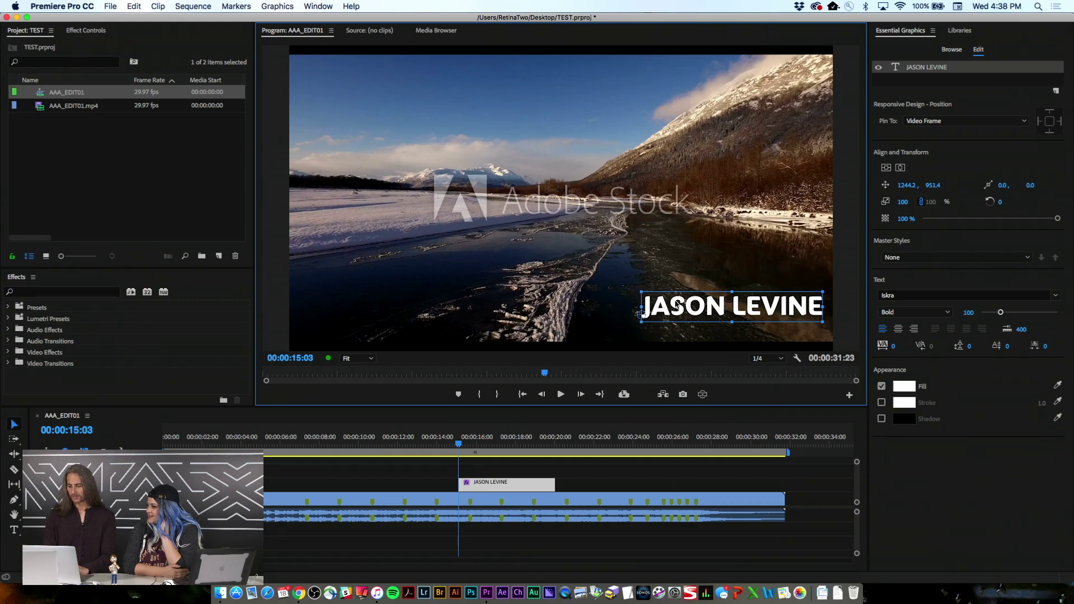
pyautogui.moveTo(679, 307); pyautogui.dragTo(684, 303)
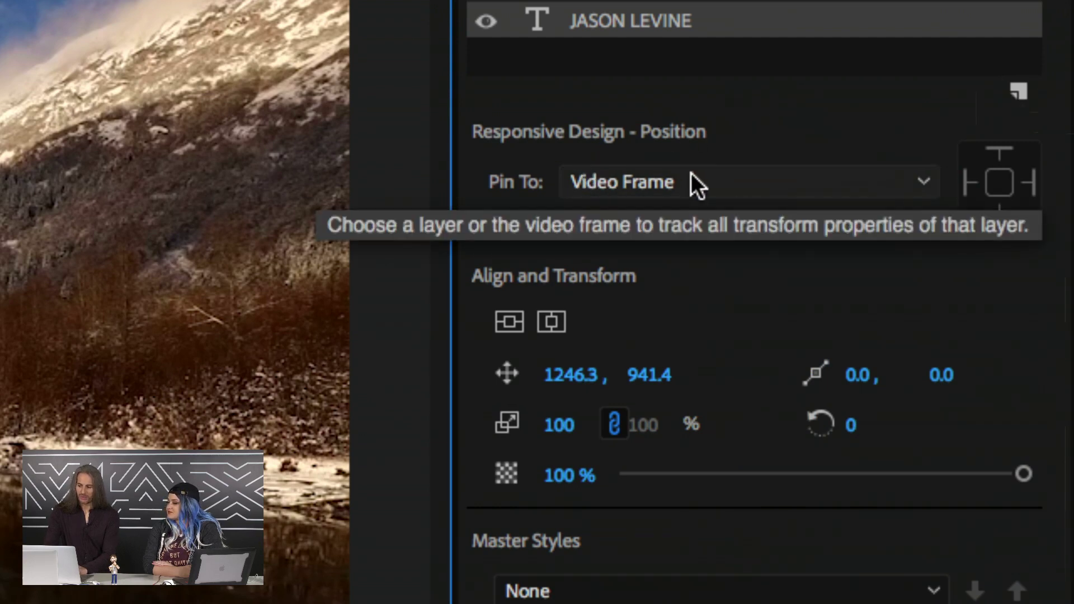
pyautogui.click(996, 213)
pyautogui.click(1030, 187)
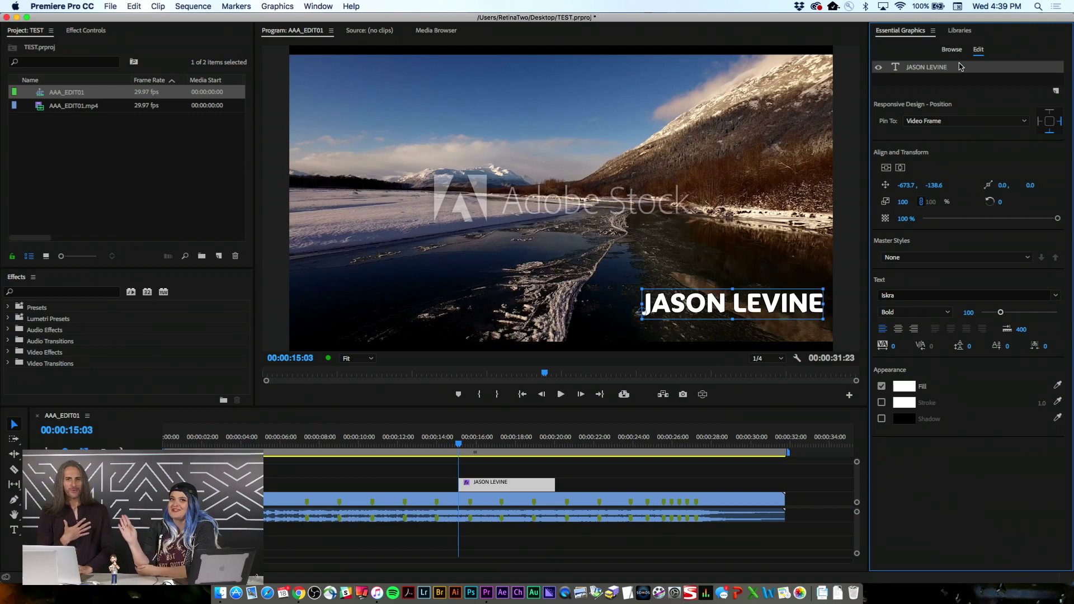
# Step: Add a rectangle to the graphic and stretch it into a flatter, wide bar reaching the video frame's right edge
pyautogui.click(1055, 91)
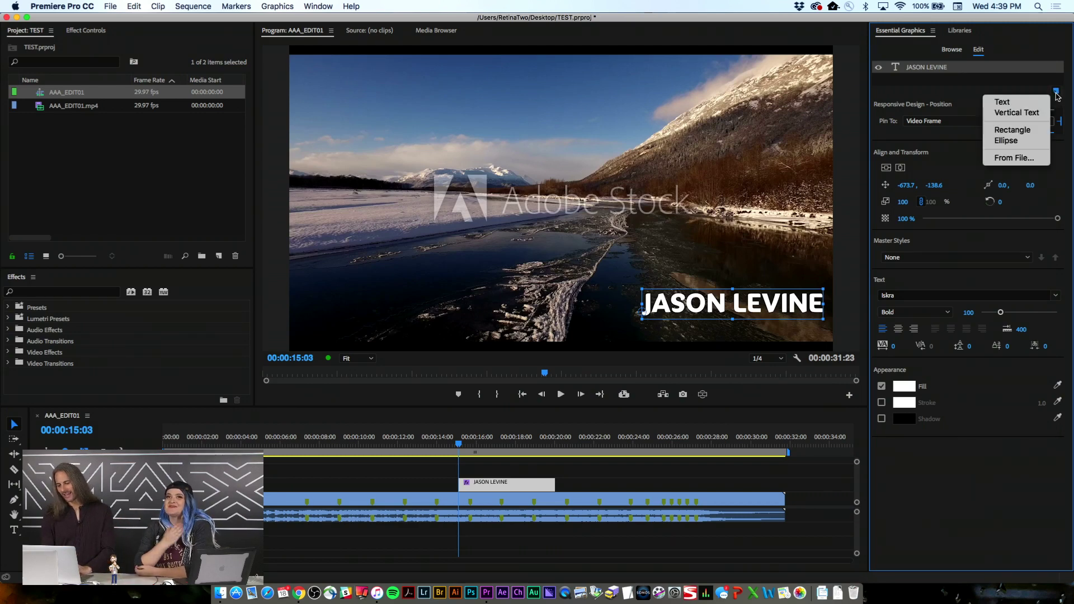
pyautogui.click(1022, 134)
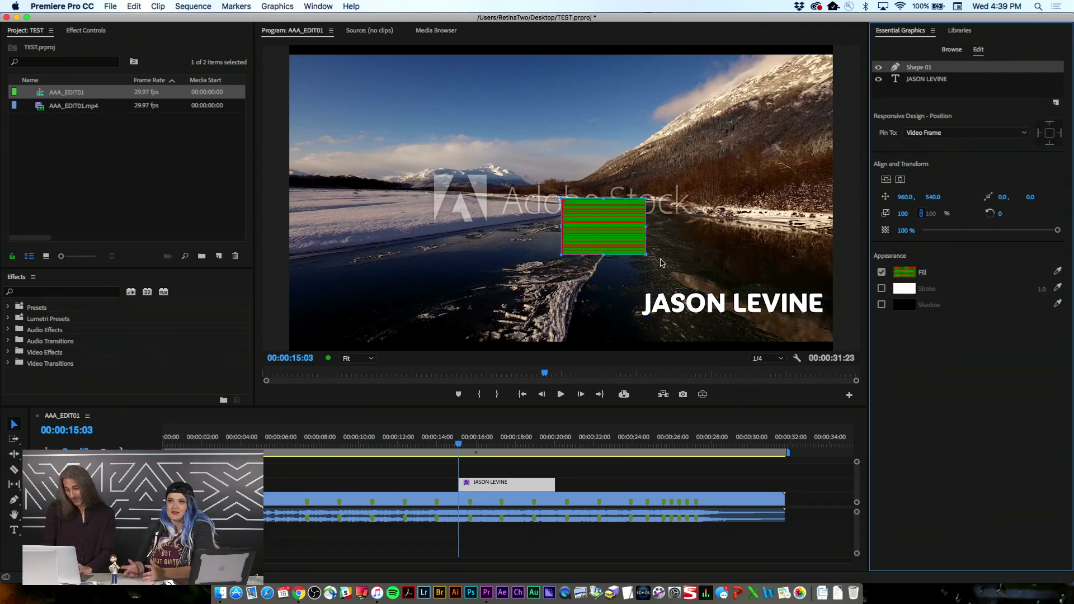
pyautogui.moveTo(642, 251); pyautogui.dragTo(834, 244)
# Step: Change the rectangle's fill color to bright blue
pyautogui.click(905, 272)
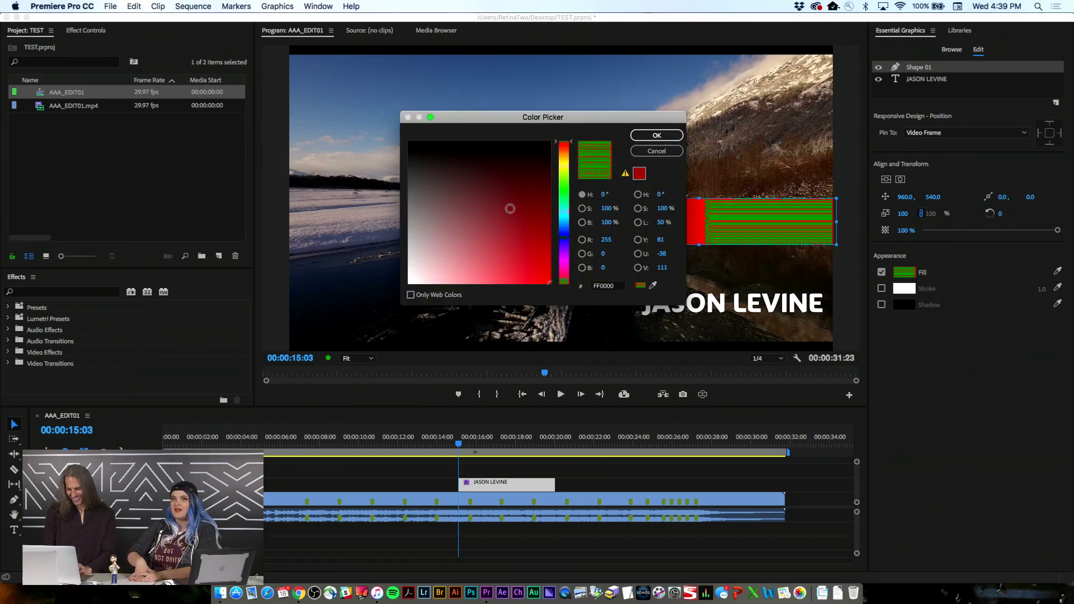
pyautogui.click(563, 243)
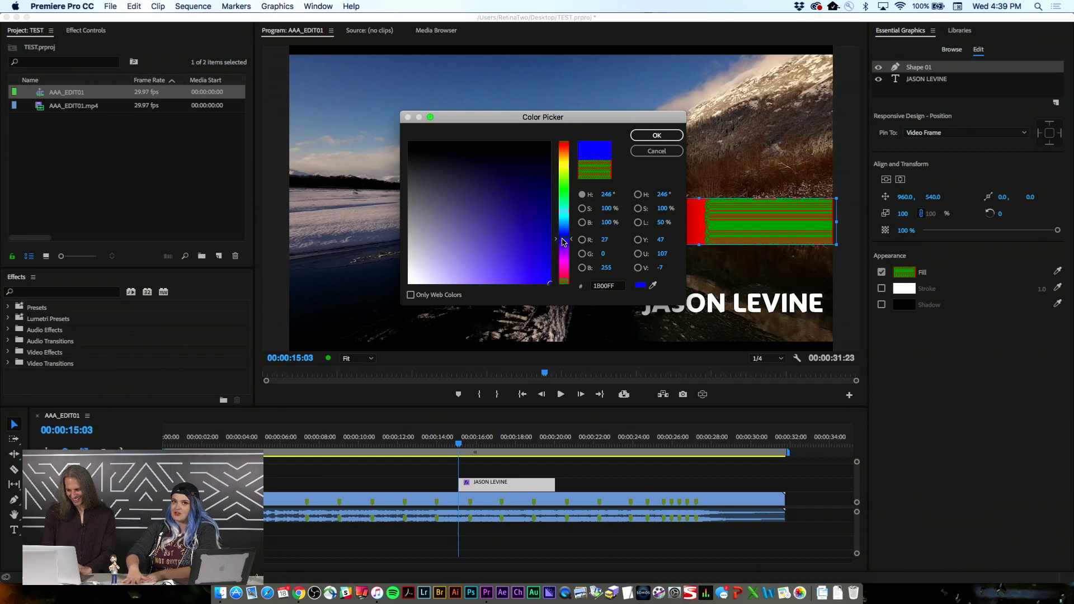
pyautogui.moveTo(562, 245); pyautogui.dragTo(559, 225)
pyautogui.click(657, 136)
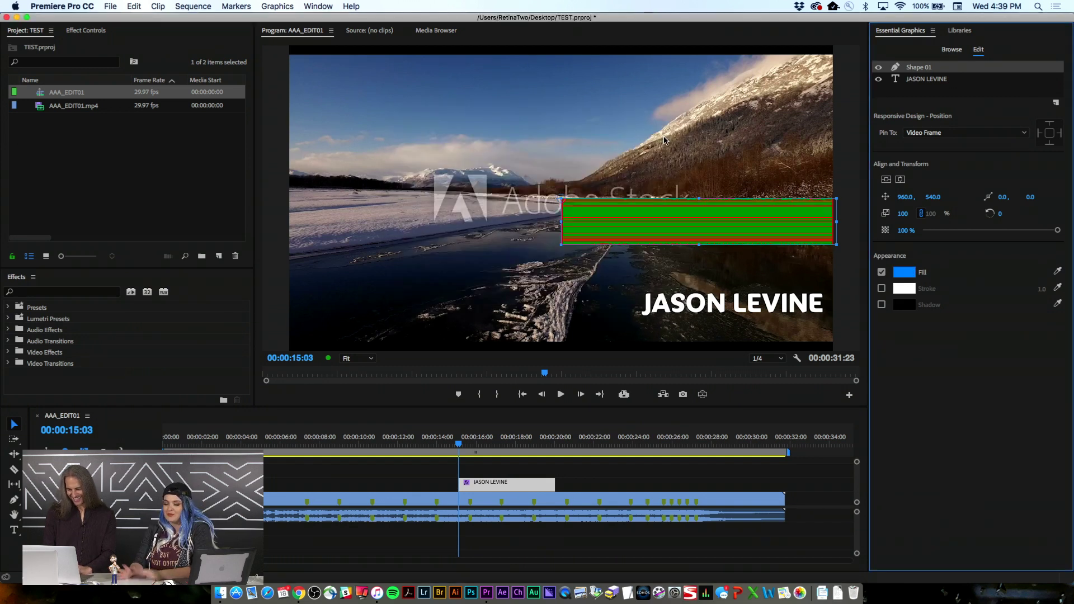
# Step: Move the blue bar down over the name title to about 954, 822 and stack the title layer above it
pyautogui.moveTo(658, 215); pyautogui.dragTo(659, 293)
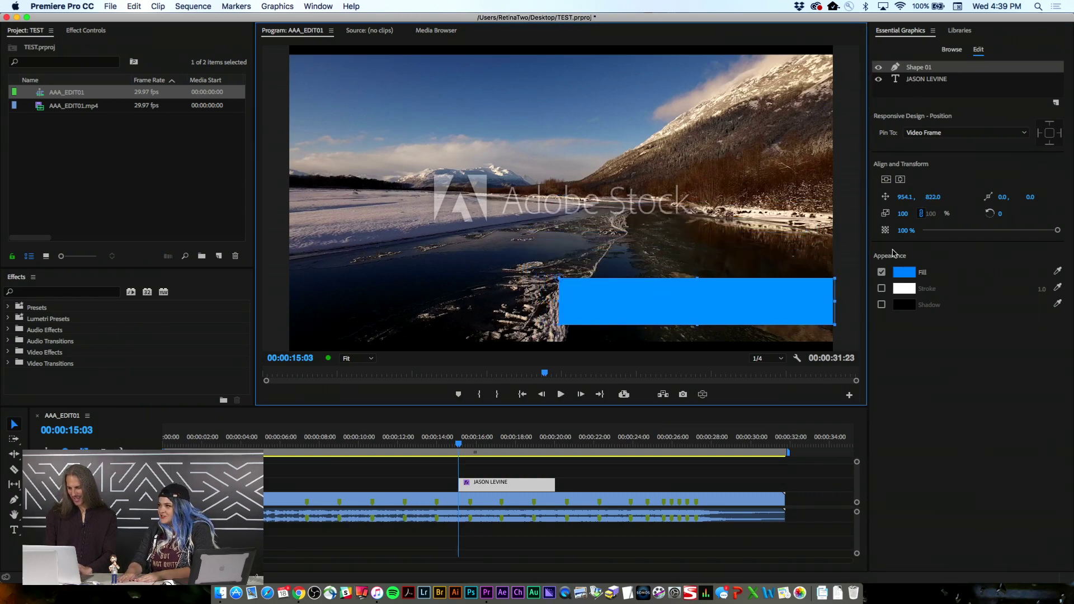
pyautogui.moveTo(934, 81); pyautogui.dragTo(931, 68)
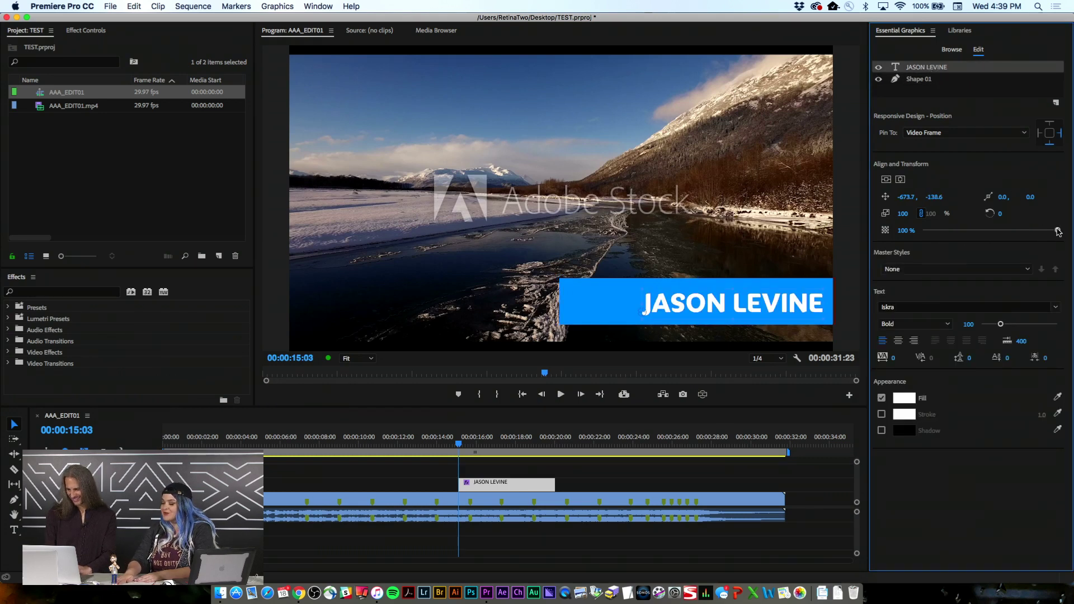
# Step: Reduce the blue bar's opacity to 16% and deselect it
pyautogui.click(932, 79)
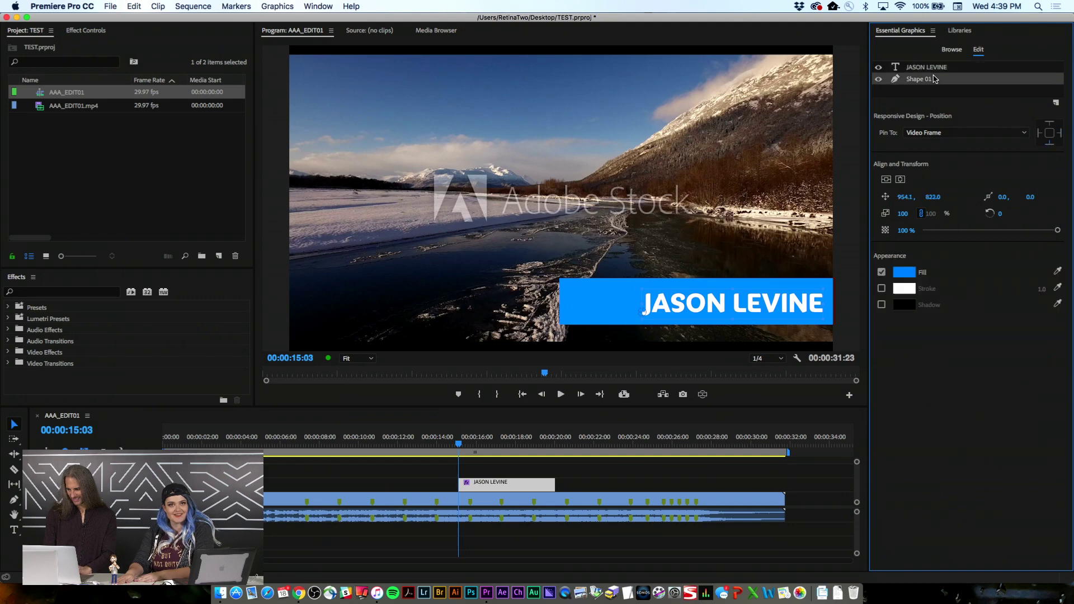
pyautogui.moveTo(1055, 233); pyautogui.dragTo(945, 244)
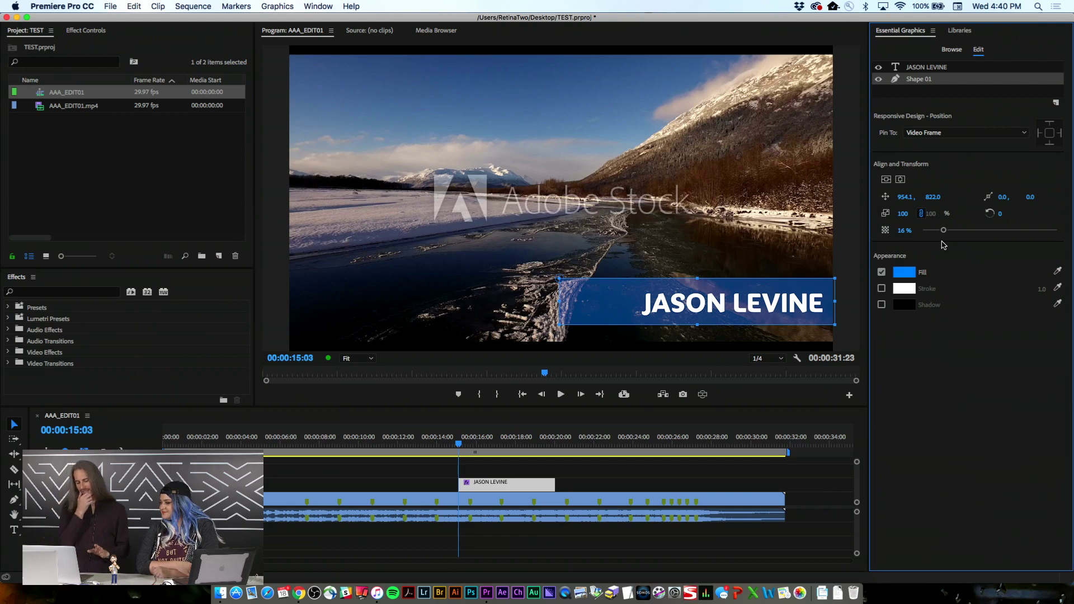
pyautogui.click(854, 339)
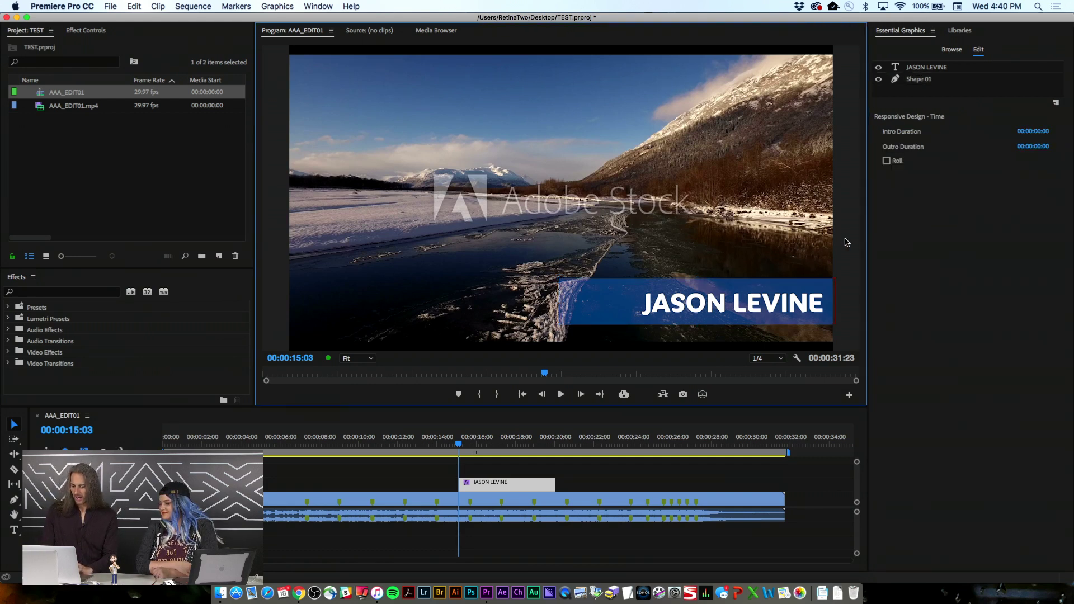
# Step: Shorten the blue bar from its left edge so it fits closely around the name title
pyautogui.click(942, 81)
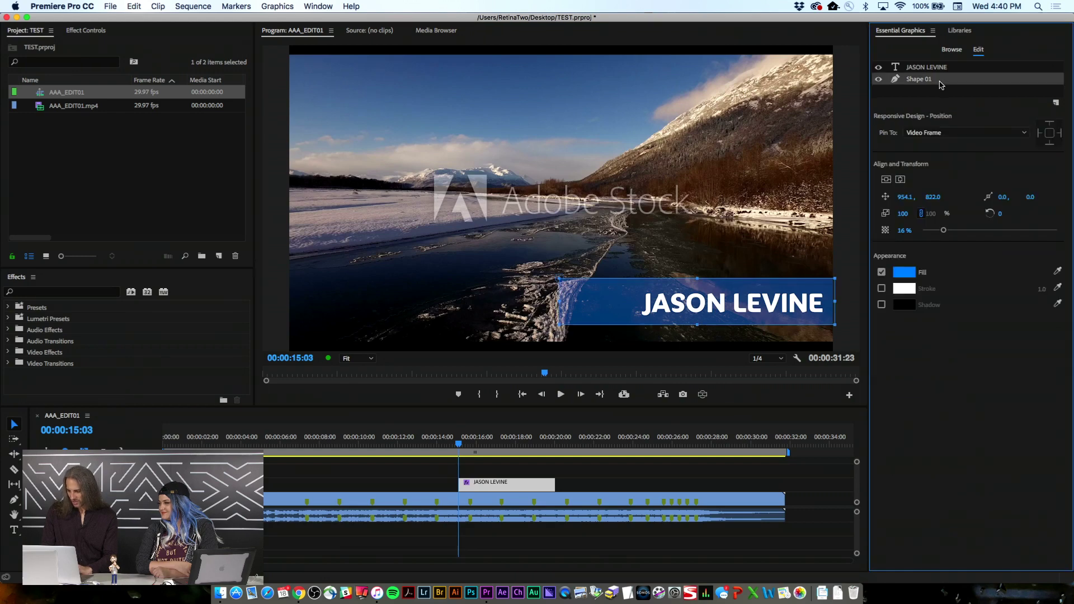
pyautogui.click(556, 305)
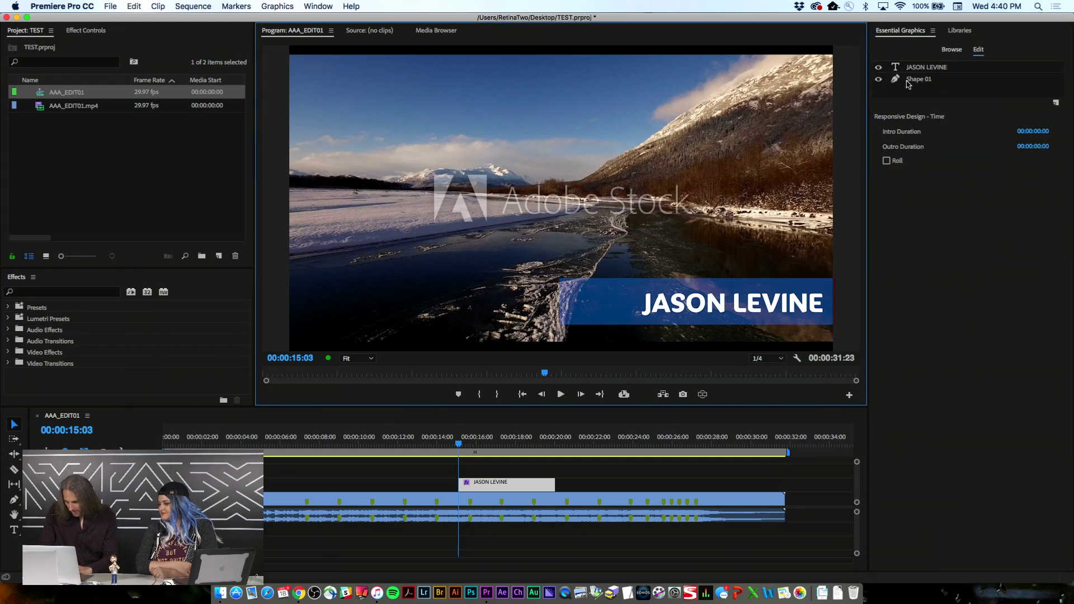
pyautogui.click(921, 69)
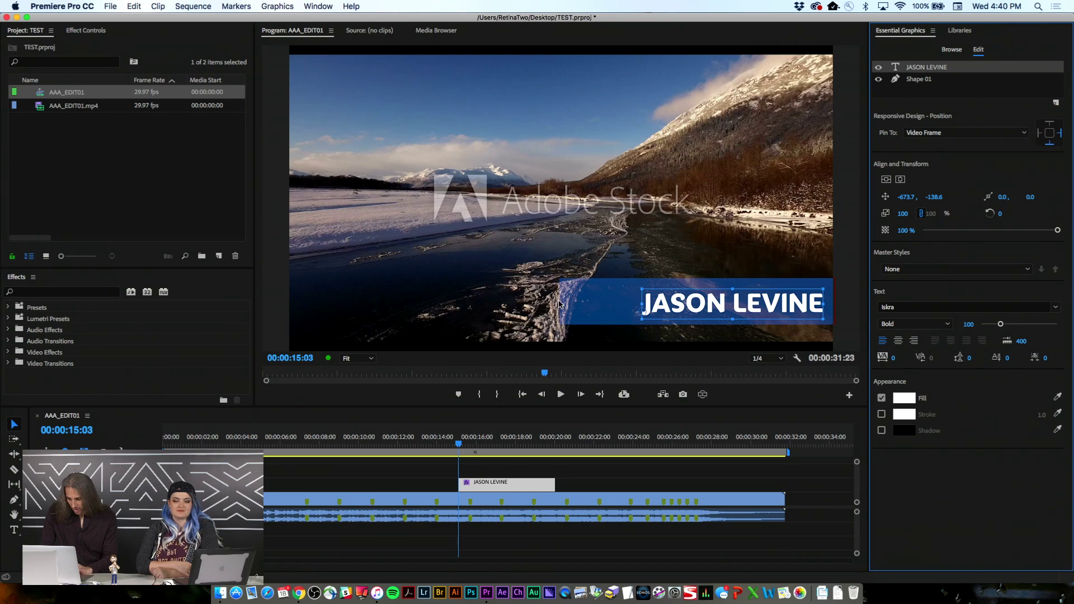
pyautogui.click(935, 81)
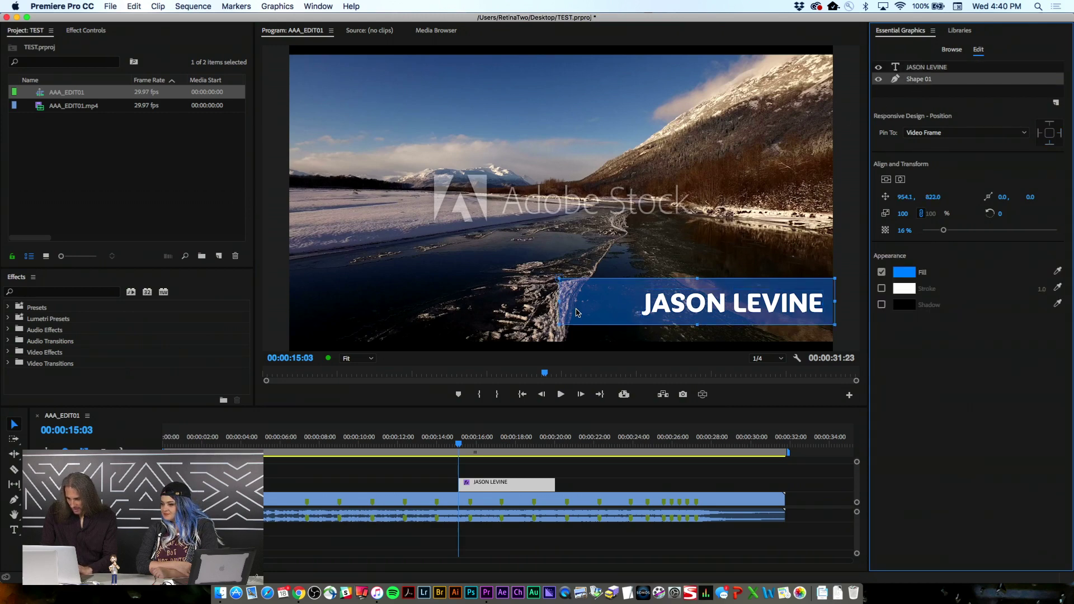
pyautogui.moveTo(558, 302); pyautogui.dragTo(628, 296)
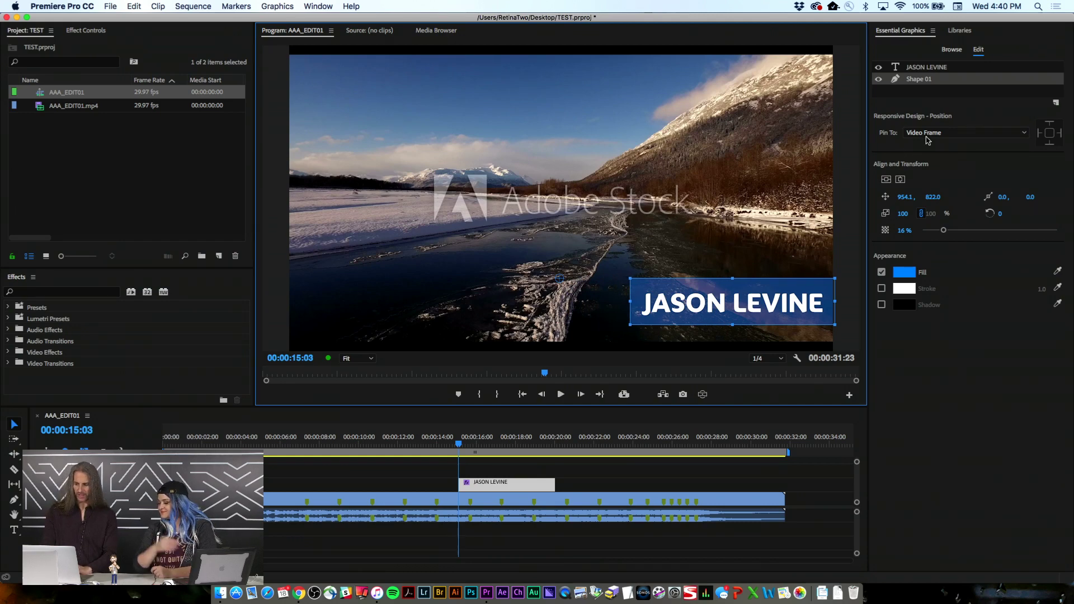
# Step: Try to pin the blue bar's shape layer to the name title layer instead of the video frame
pyautogui.click(929, 67)
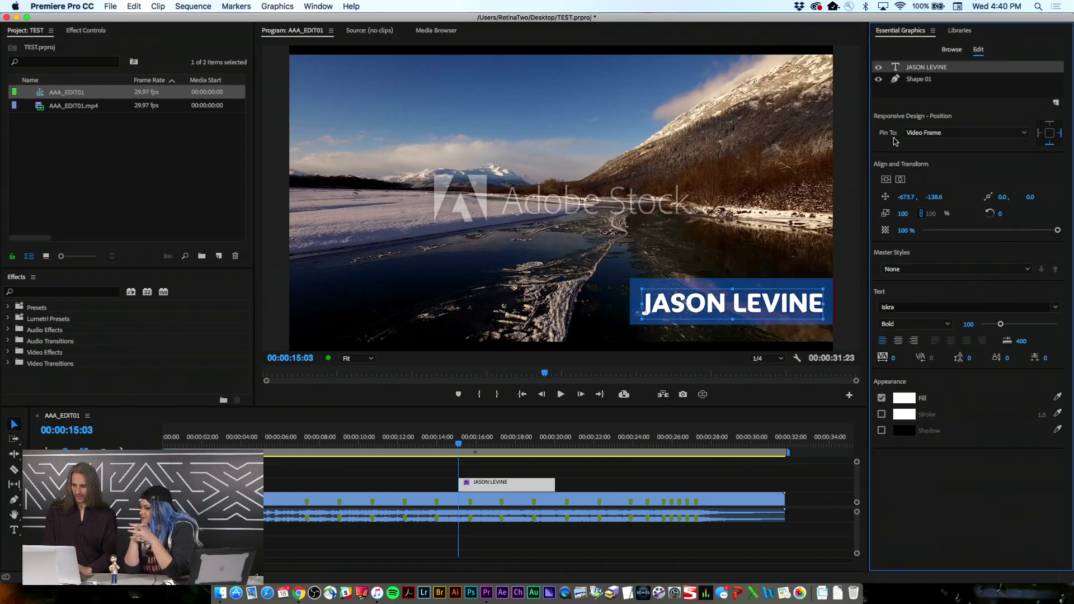
pyautogui.click(939, 80)
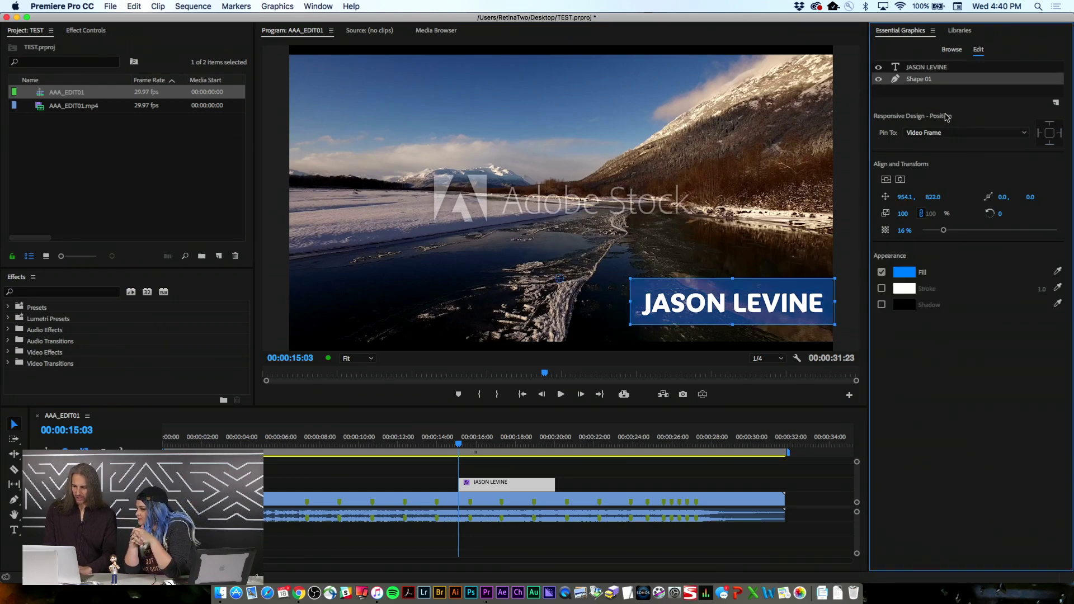
pyautogui.click(951, 133)
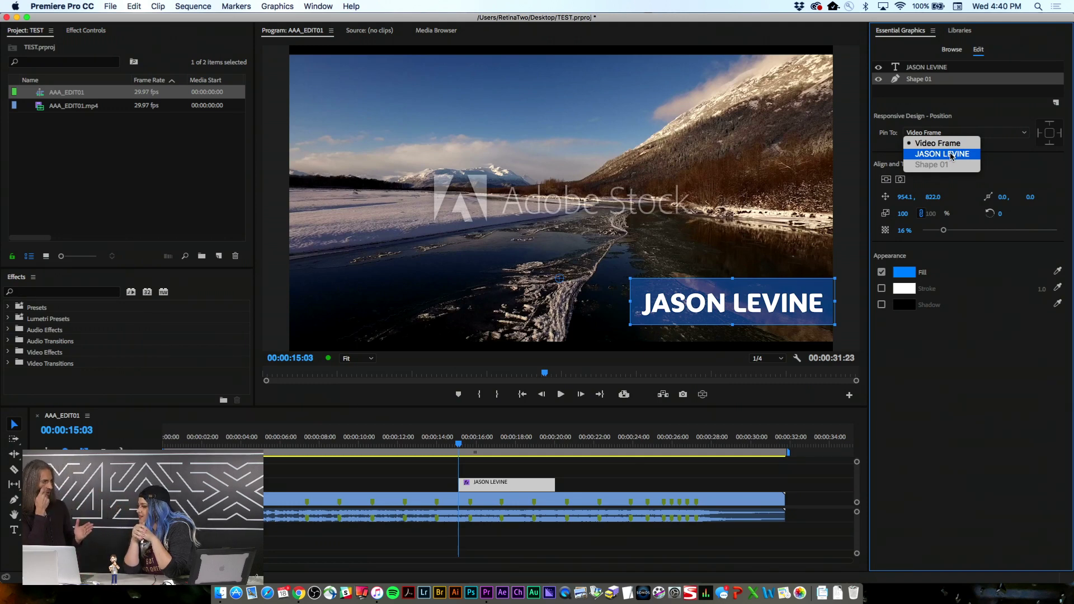
pyautogui.click(952, 155)
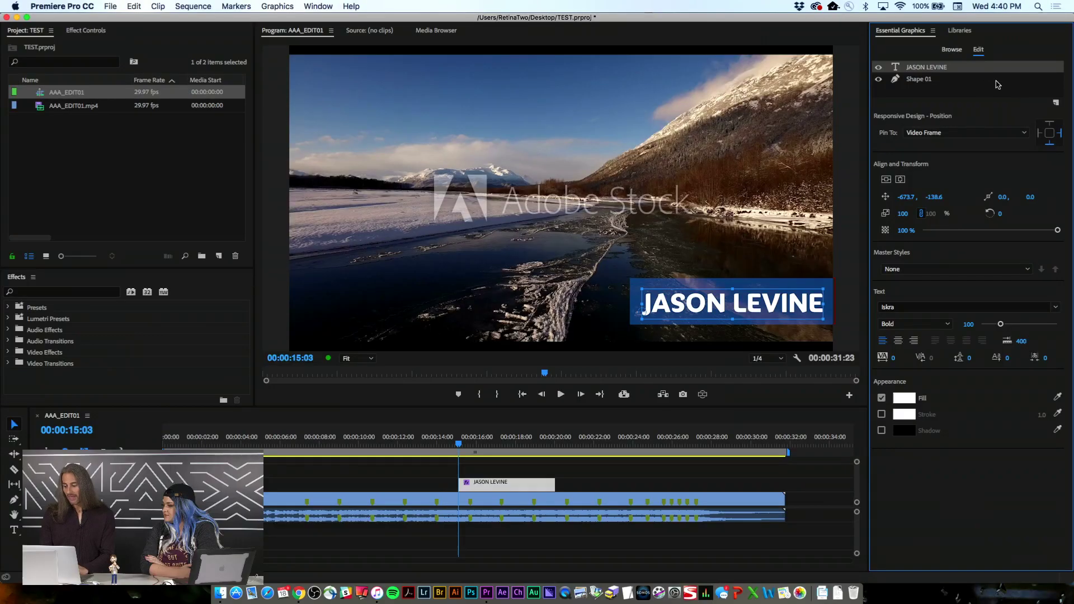
# Step: Add a new graphic layer from the file JP_logo.png in the Desktop's EMPTYAFTER folder
pyautogui.click(1055, 103)
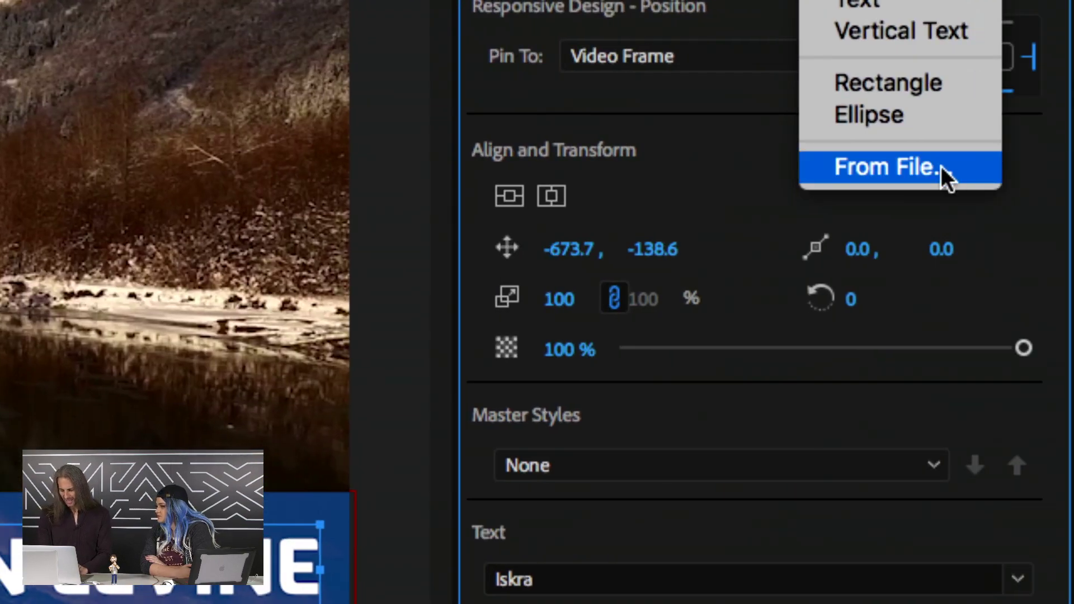
pyautogui.click(941, 166)
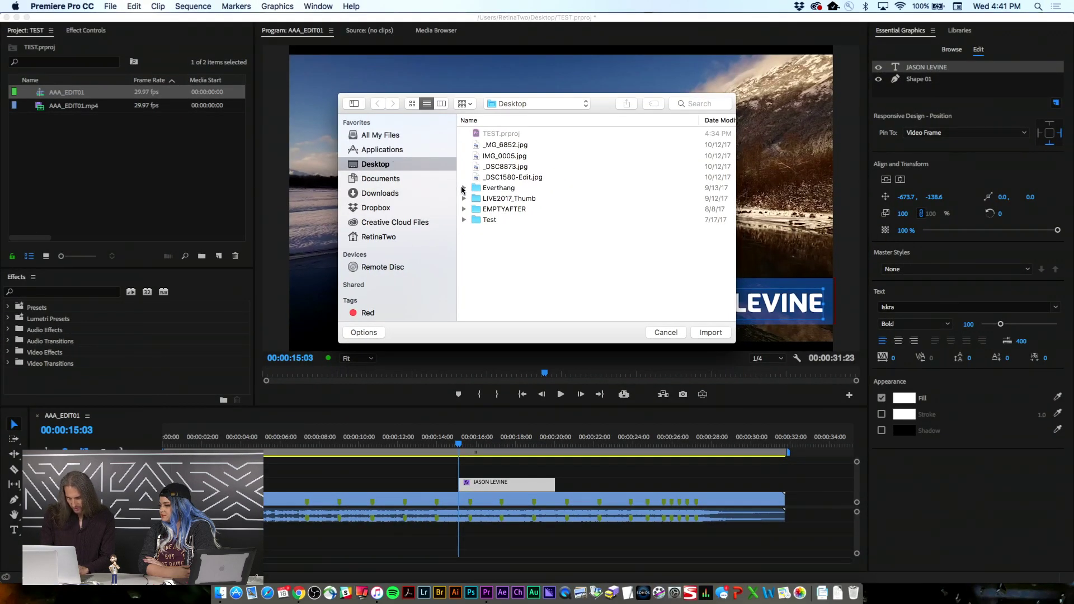
pyautogui.click(463, 189)
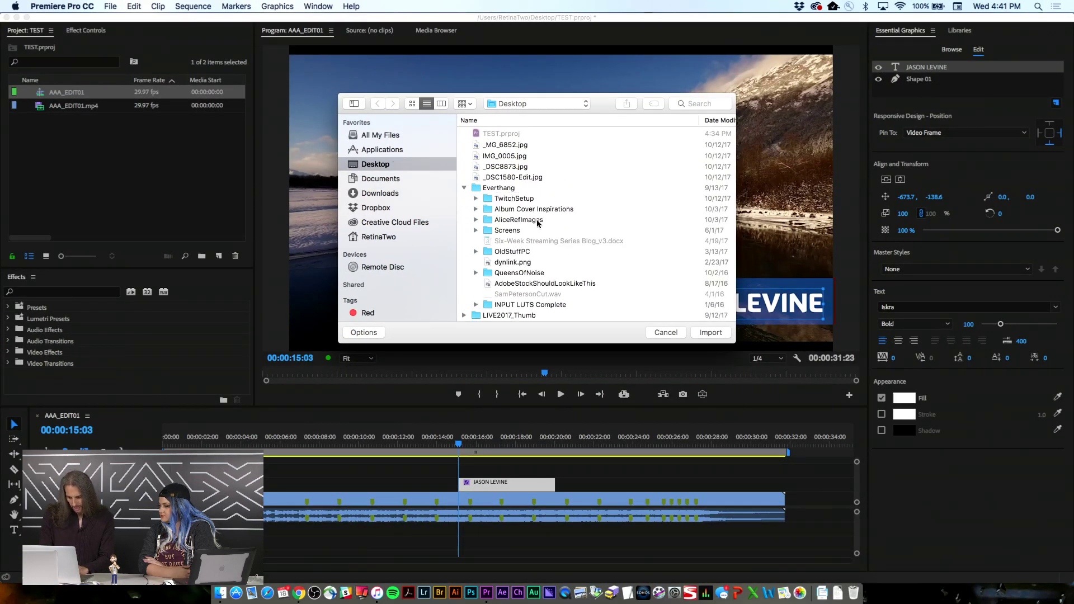
pyautogui.scroll(-3, 555, 233)
pyautogui.scroll(1, 554, 229)
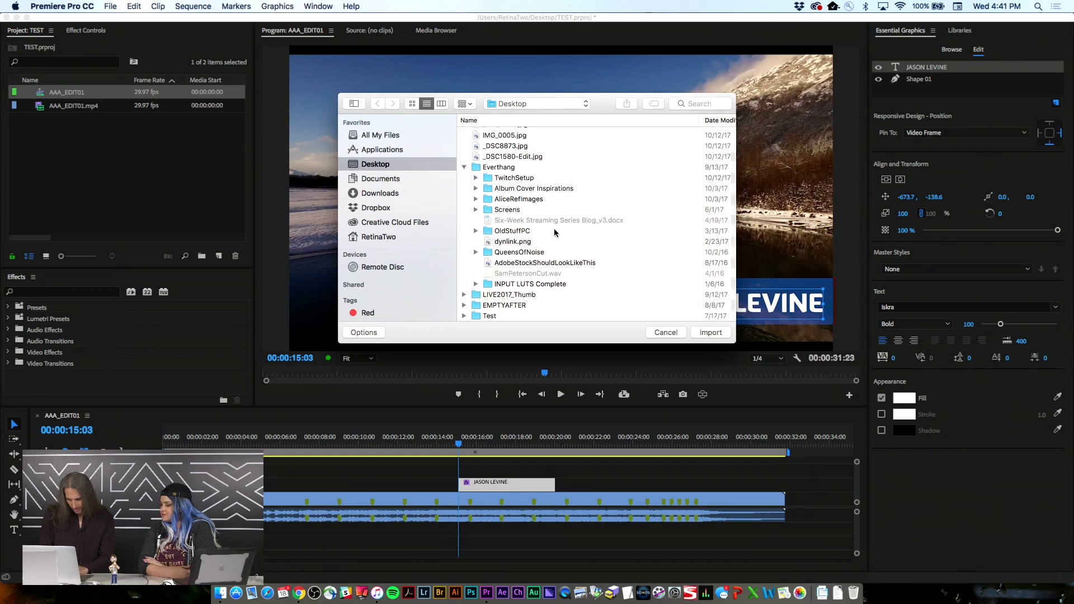
pyautogui.click(463, 168)
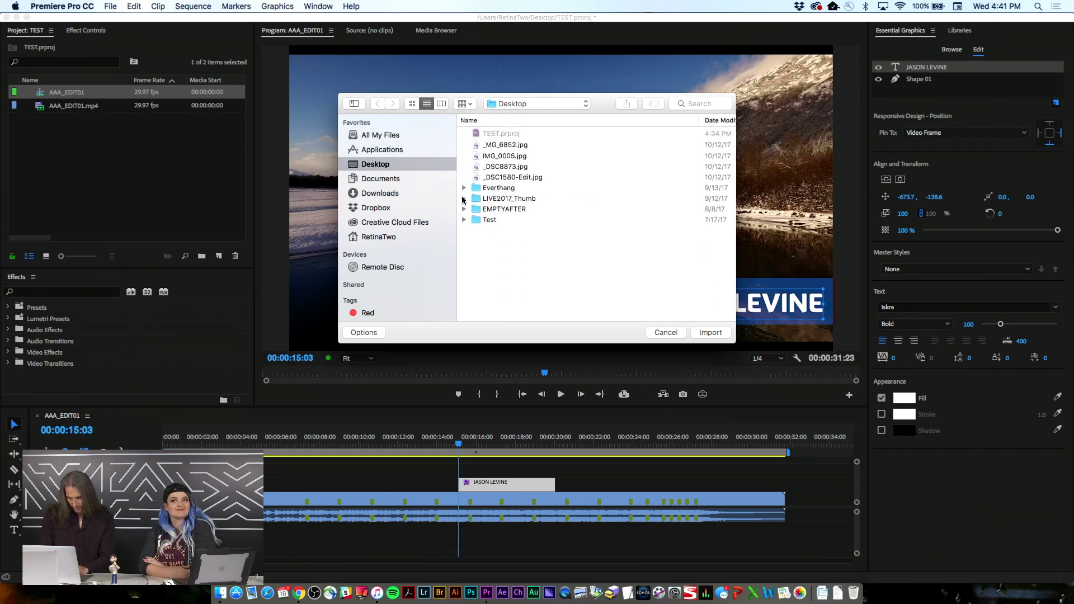
pyautogui.click(464, 210)
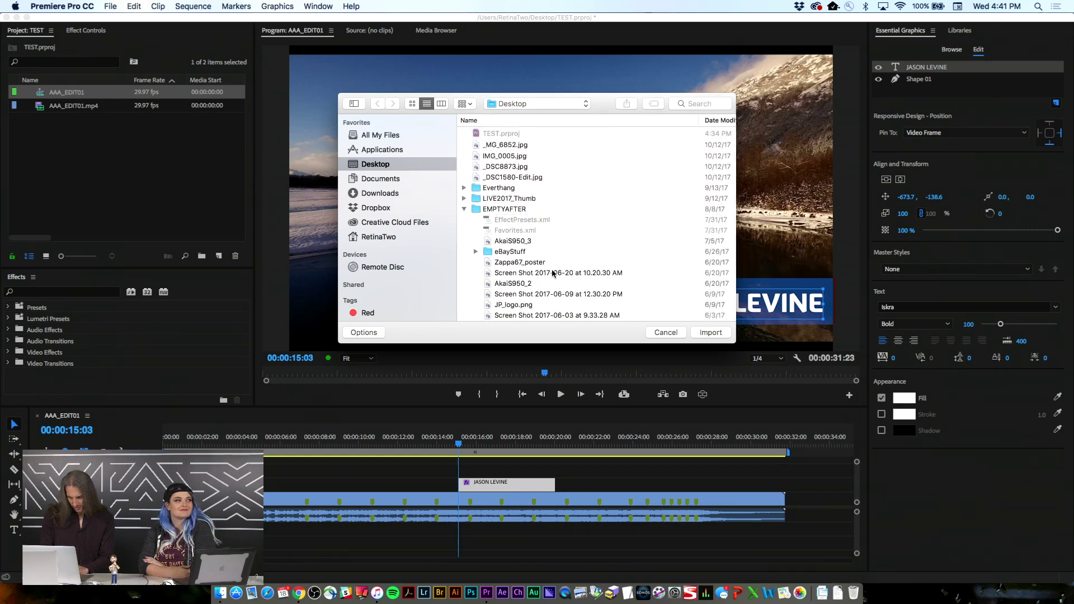
pyautogui.scroll(-10, 553, 274)
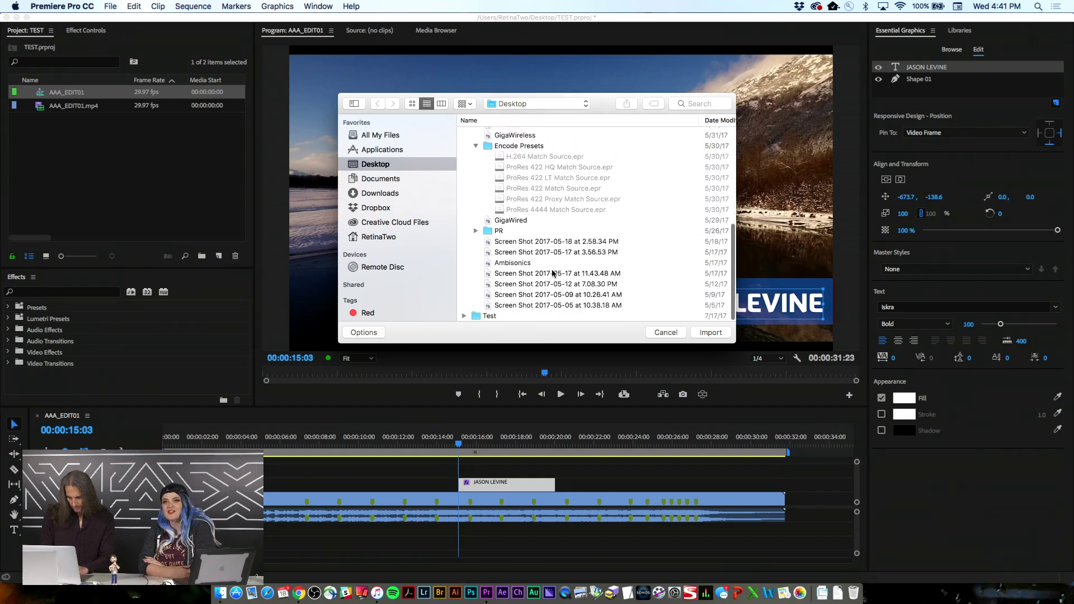
pyautogui.scroll(8, 553, 273)
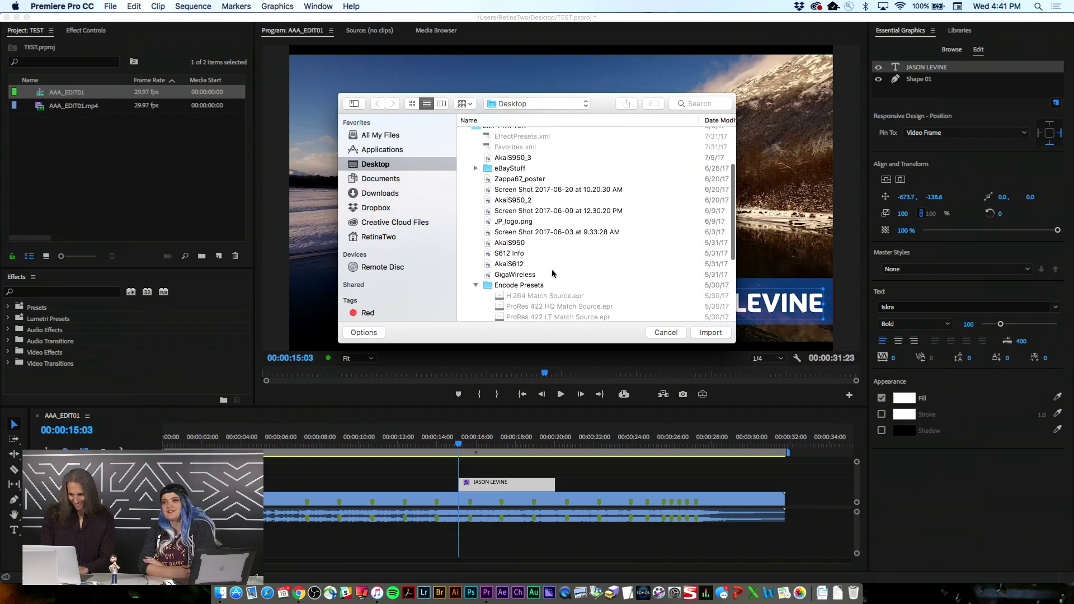
pyautogui.scroll(2, 551, 272)
pyautogui.click(515, 247)
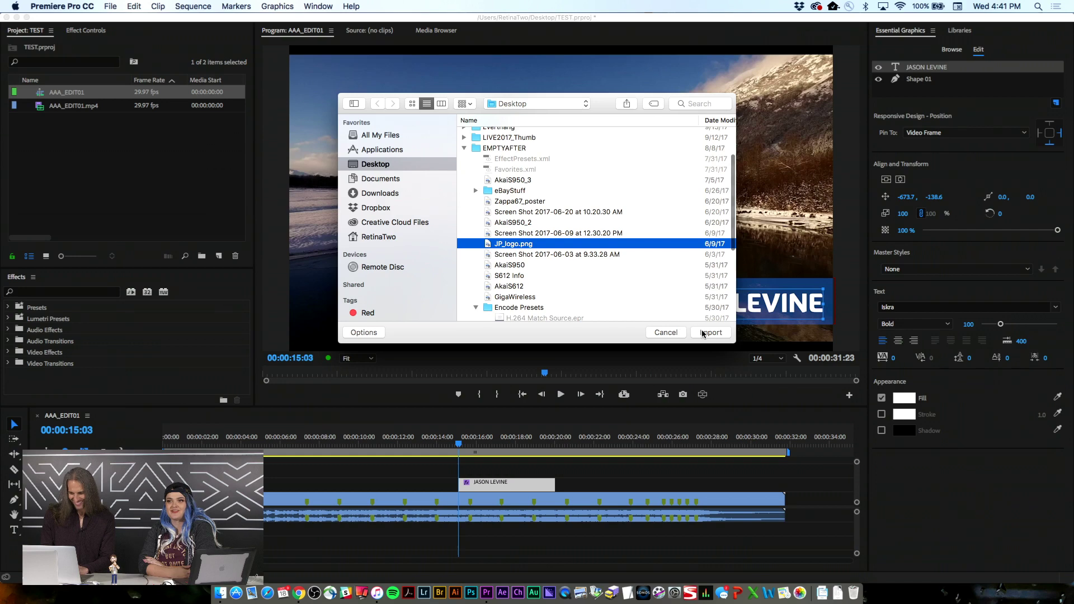
pyautogui.click(704, 335)
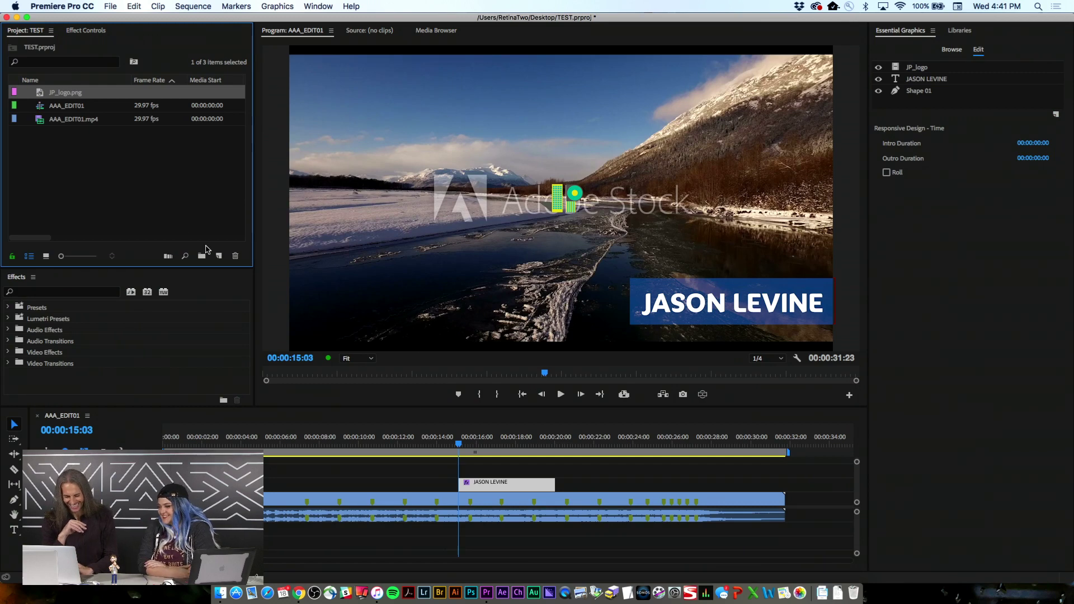
# Step: Move the JP_logo layer to the lower-left corner of the video frame, at about 93, 927
pyautogui.click(557, 200)
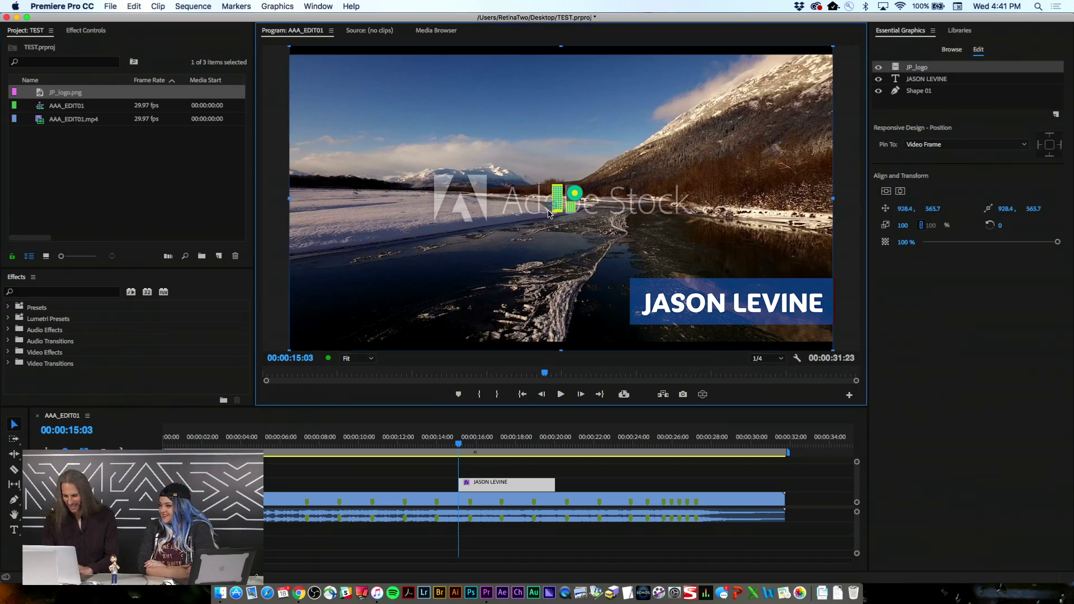
pyautogui.click(943, 69)
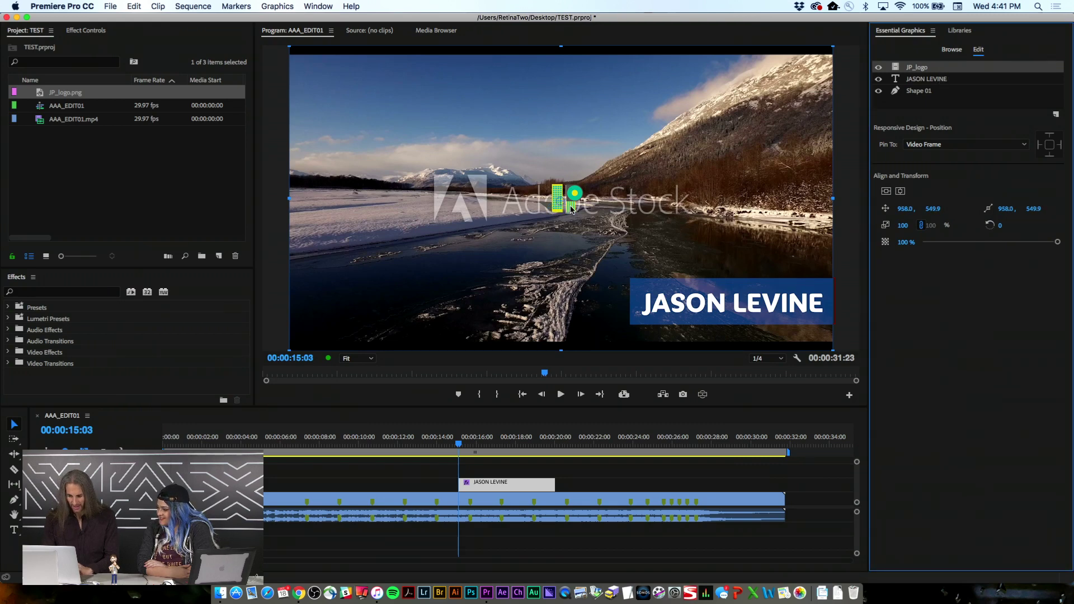
pyautogui.moveTo(572, 208); pyautogui.dragTo(614, 315)
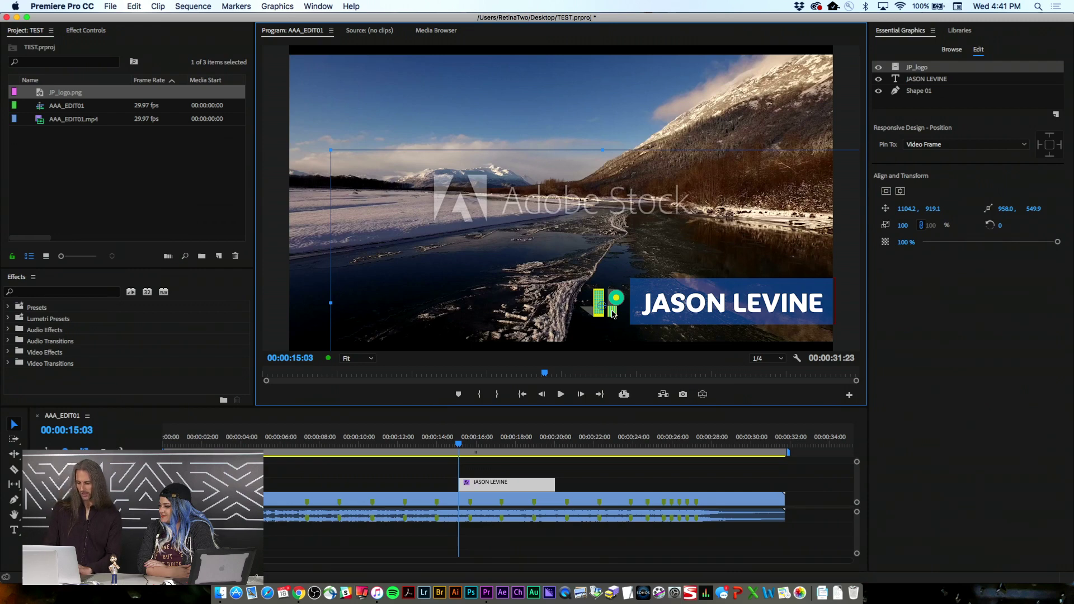
pyautogui.moveTo(614, 315); pyautogui.dragTo(614, 315)
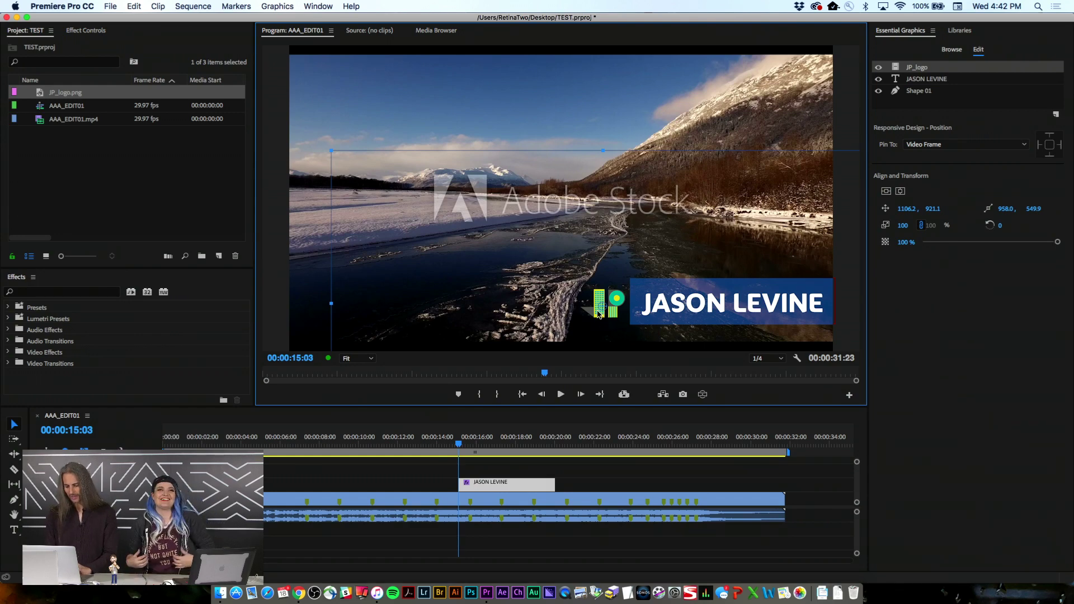
pyautogui.moveTo(612, 312); pyautogui.dragTo(325, 314)
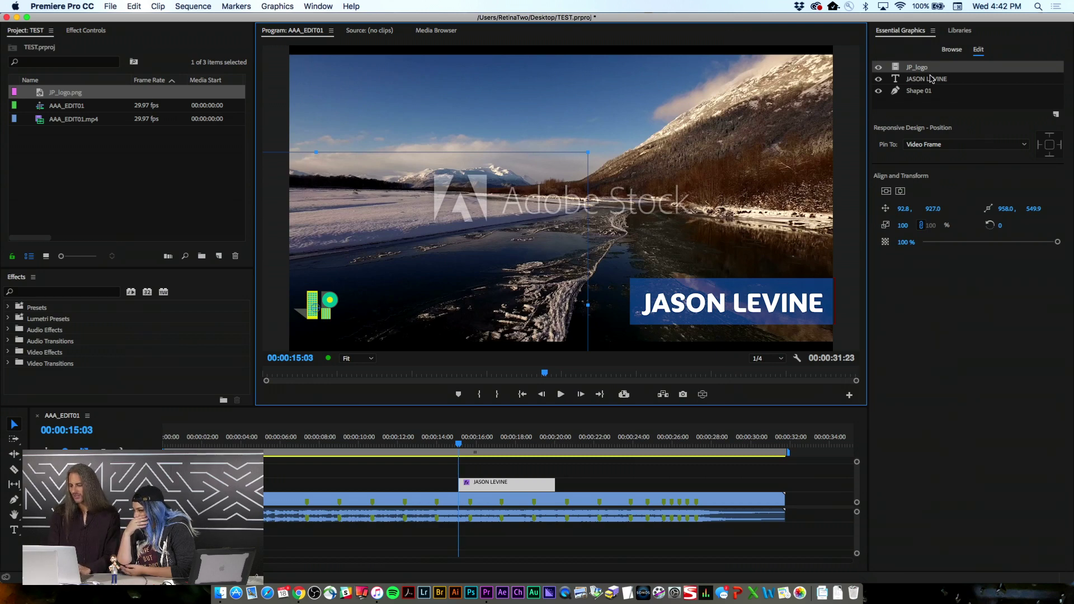
# Step: Recolor the background bar's fill by sampling the green from the circle in the logo
pyautogui.click(923, 91)
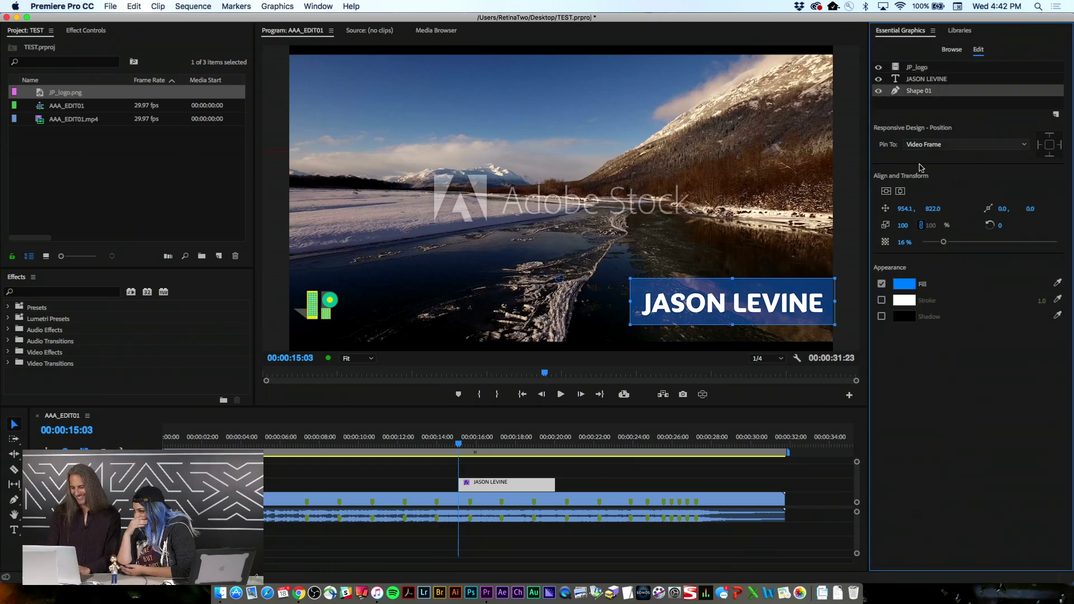
pyautogui.click(907, 284)
pyautogui.click(645, 153)
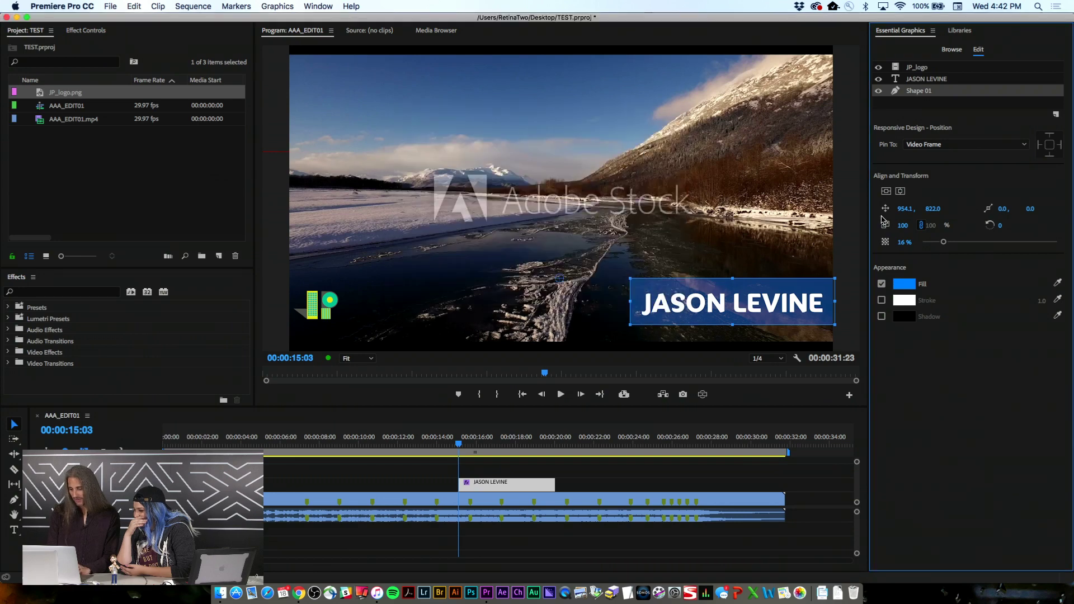
pyautogui.click(1059, 284)
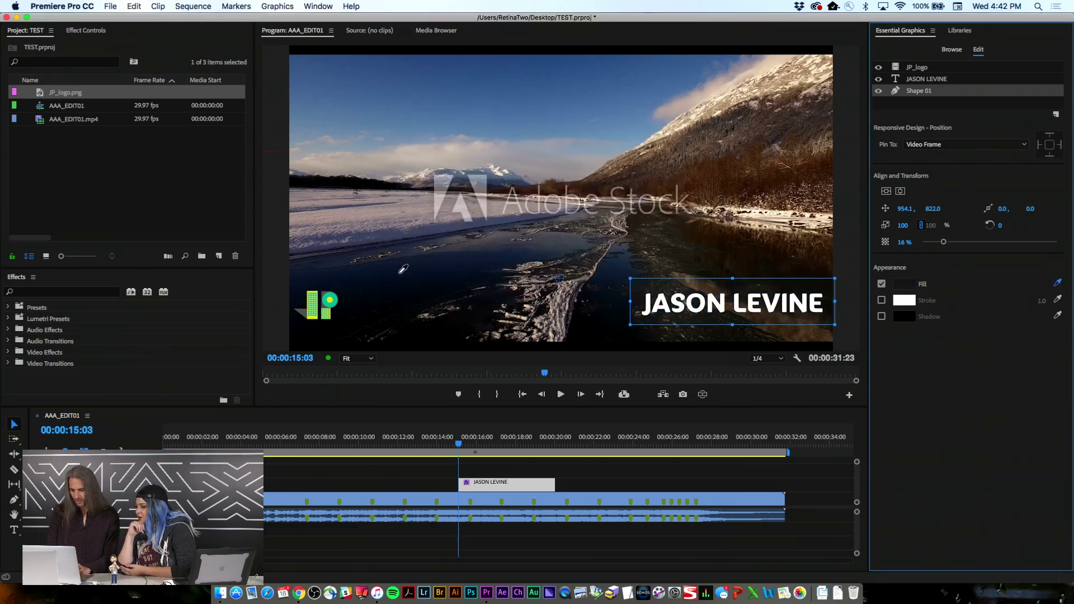
pyautogui.click(334, 293)
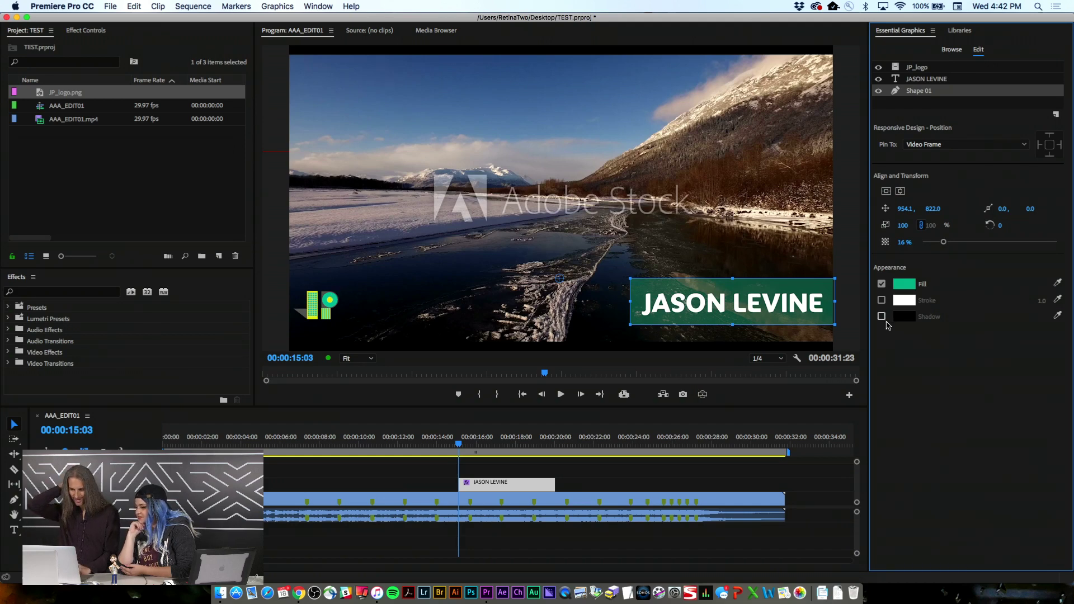
# Step: Try a stroke in the logo's green and a shadow on the background bar, and switch both off again
pyautogui.click(882, 301)
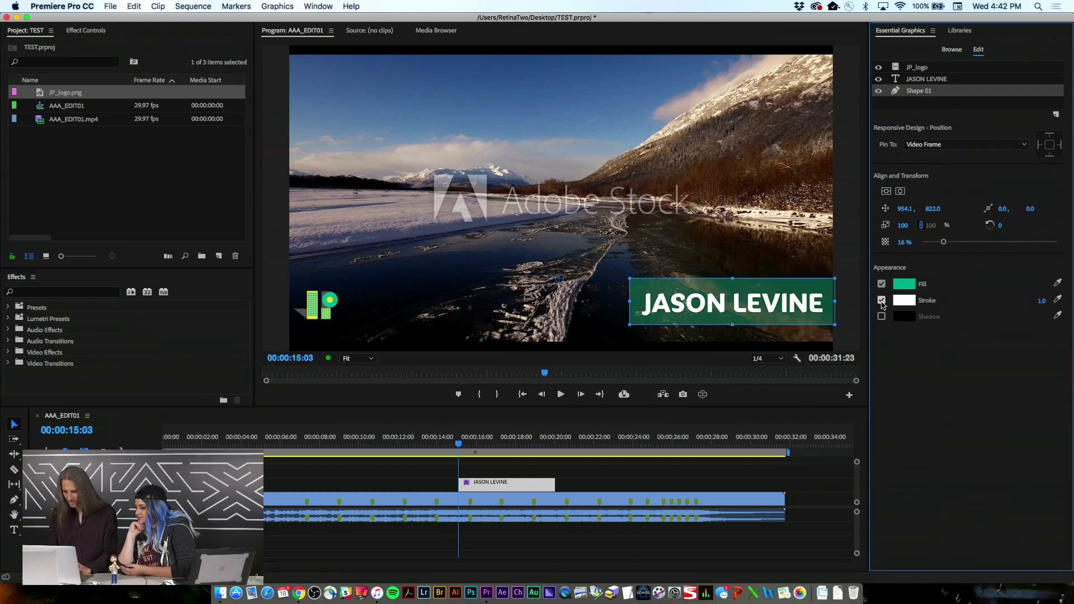
pyautogui.click(1058, 299)
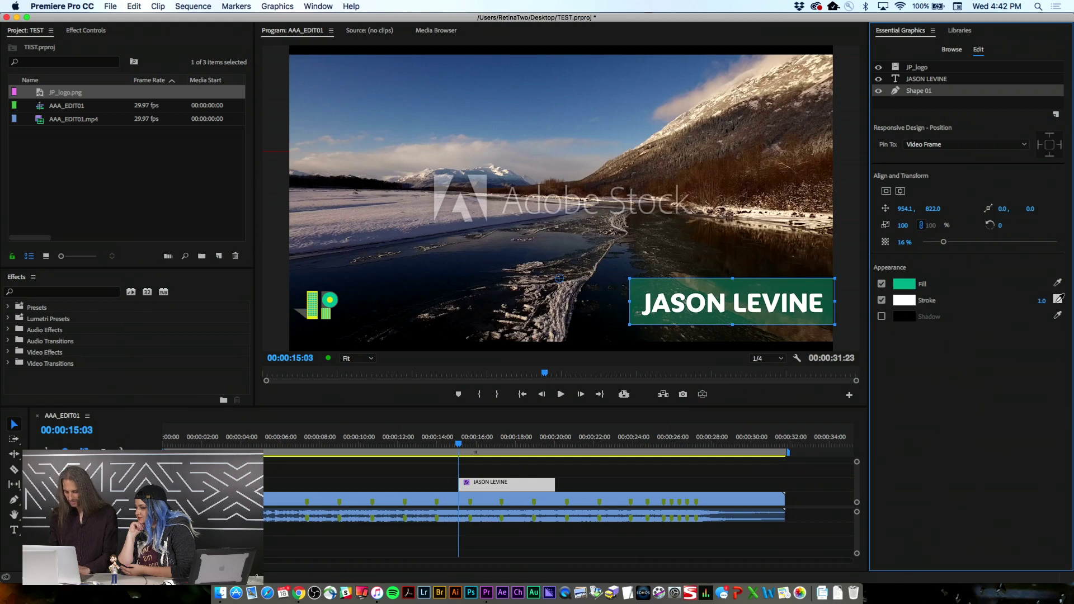
pyautogui.click(330, 307)
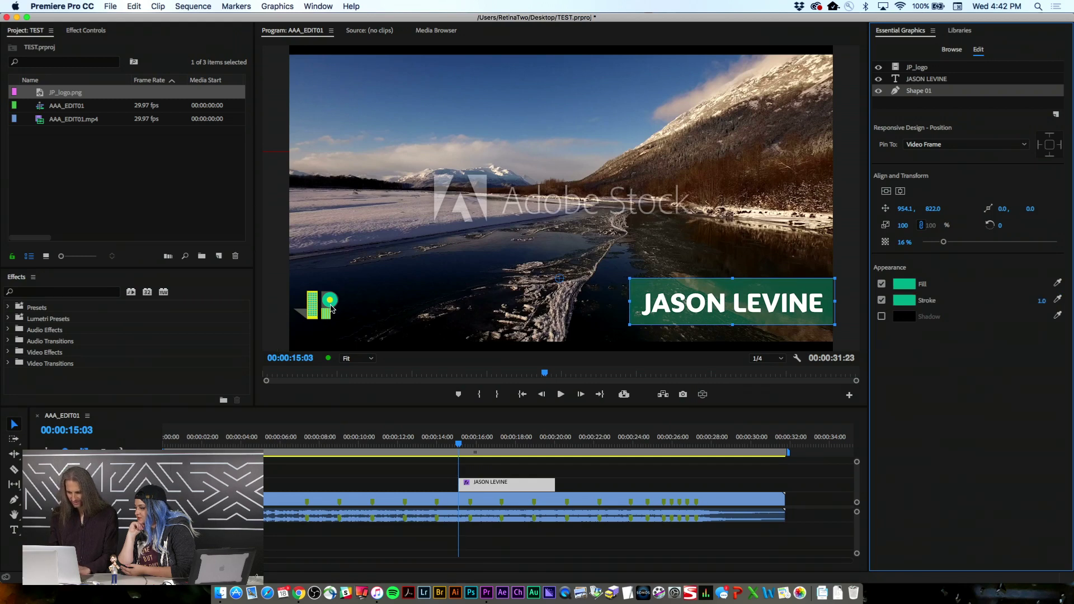
pyautogui.click(882, 284)
pyautogui.click(882, 284)
pyautogui.click(882, 316)
pyautogui.click(882, 301)
pyautogui.click(882, 317)
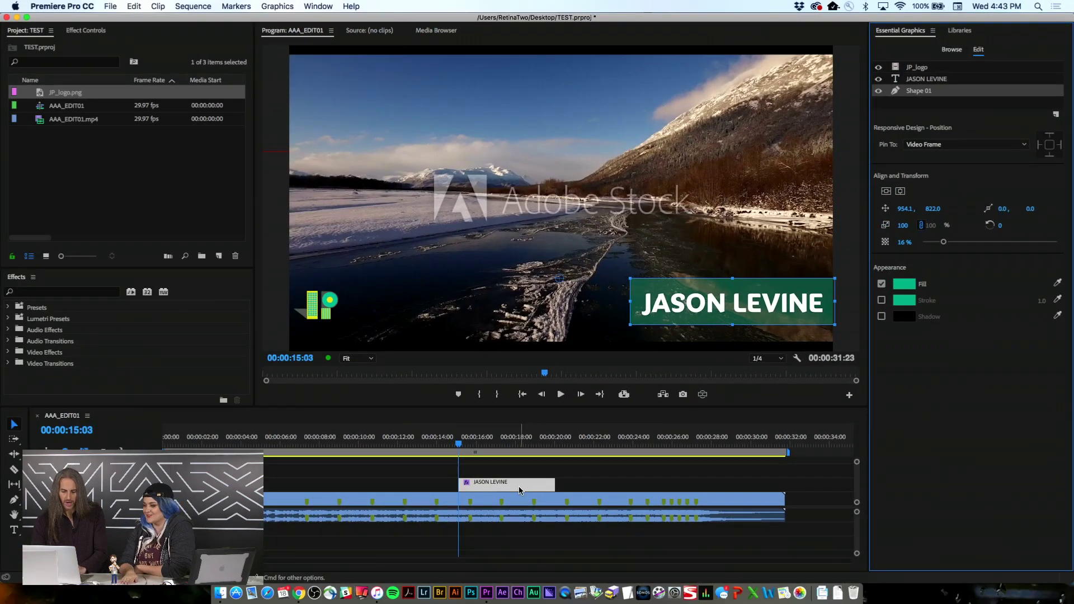
# Step: Export the title clip as a Motion Graphics template named JL_VV to the presenter's personal library and view it in that library
pyautogui.click(519, 490)
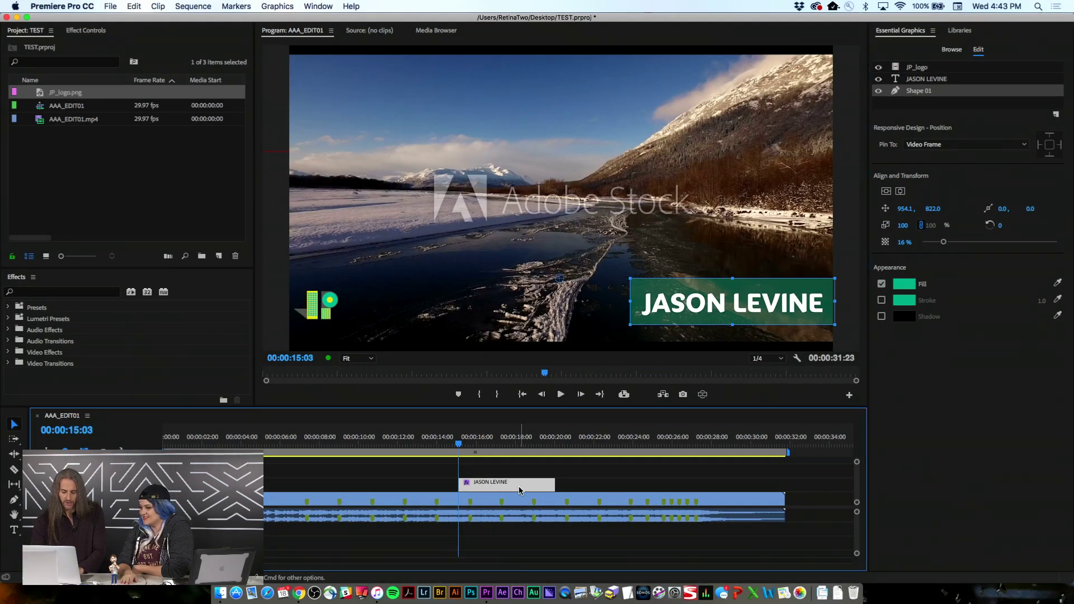
pyautogui.rightClick(519, 490)
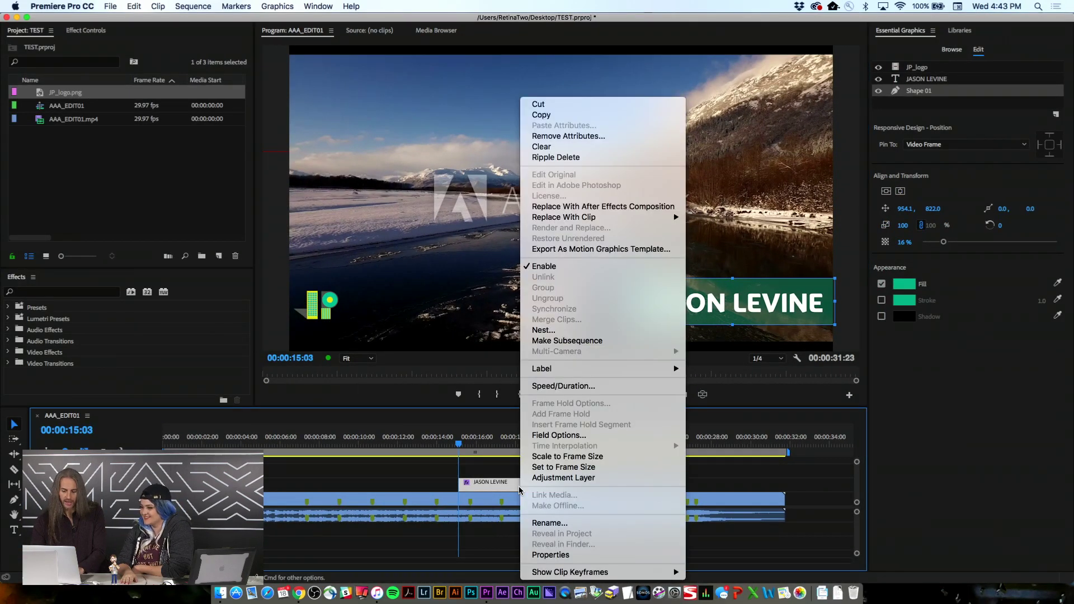
pyautogui.click(600, 250)
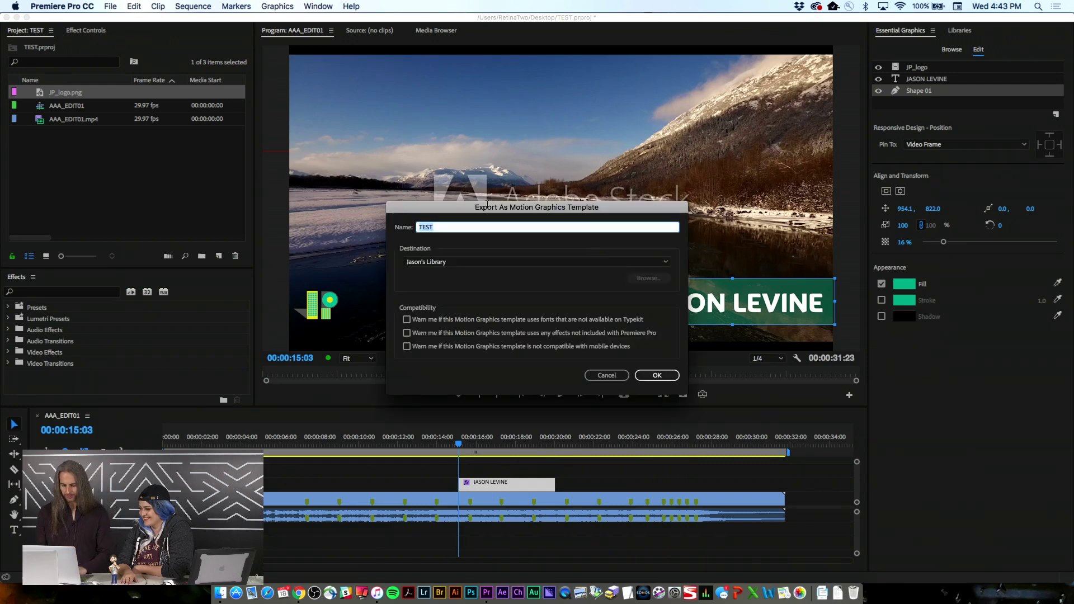
pyautogui.write('JL_VV')
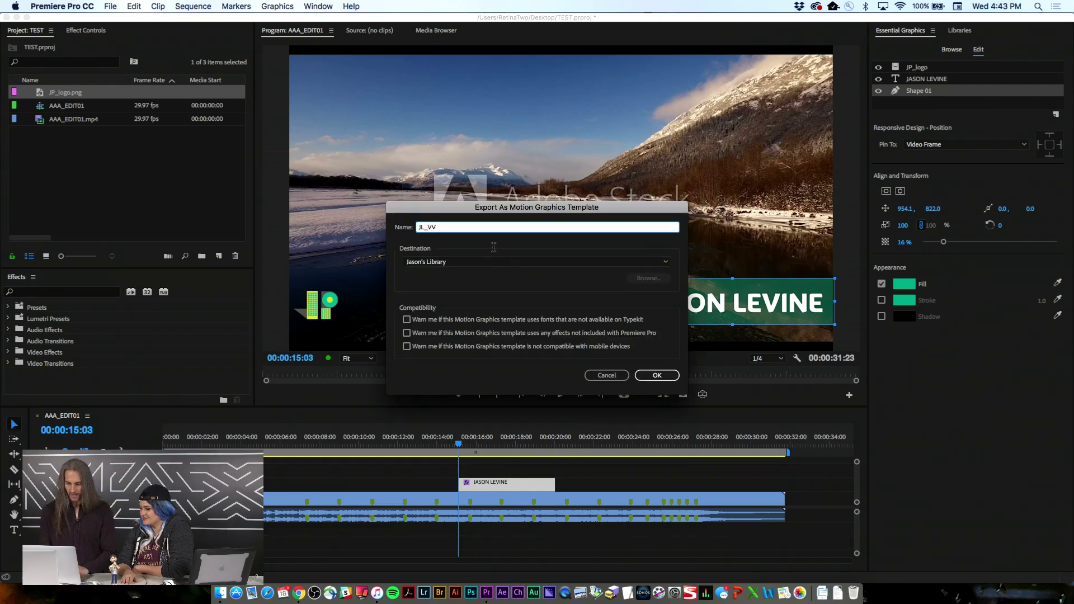
pyautogui.click(513, 263)
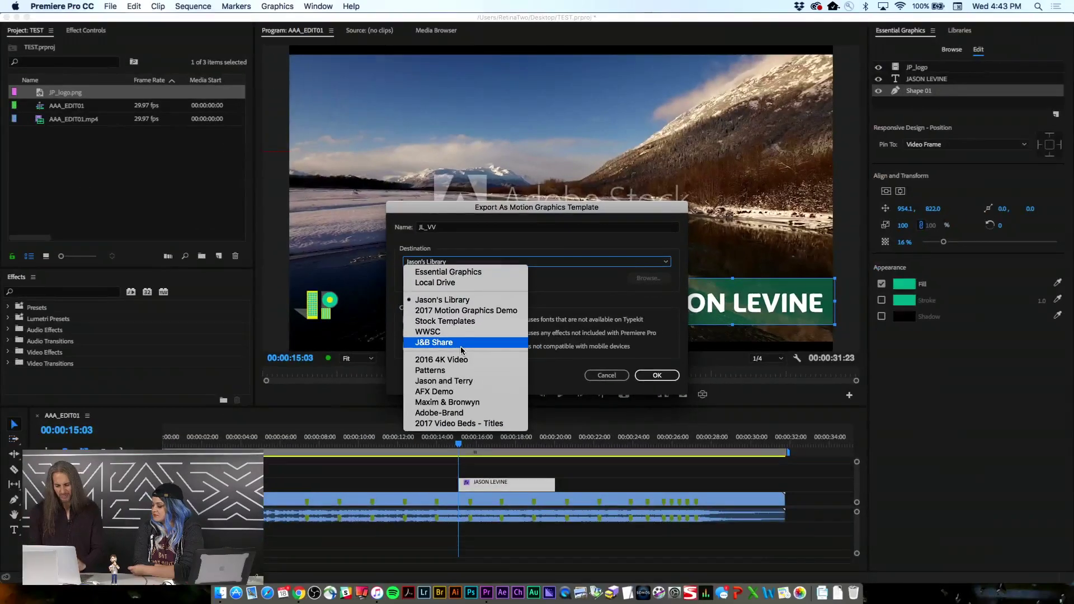
pyautogui.click(442, 300)
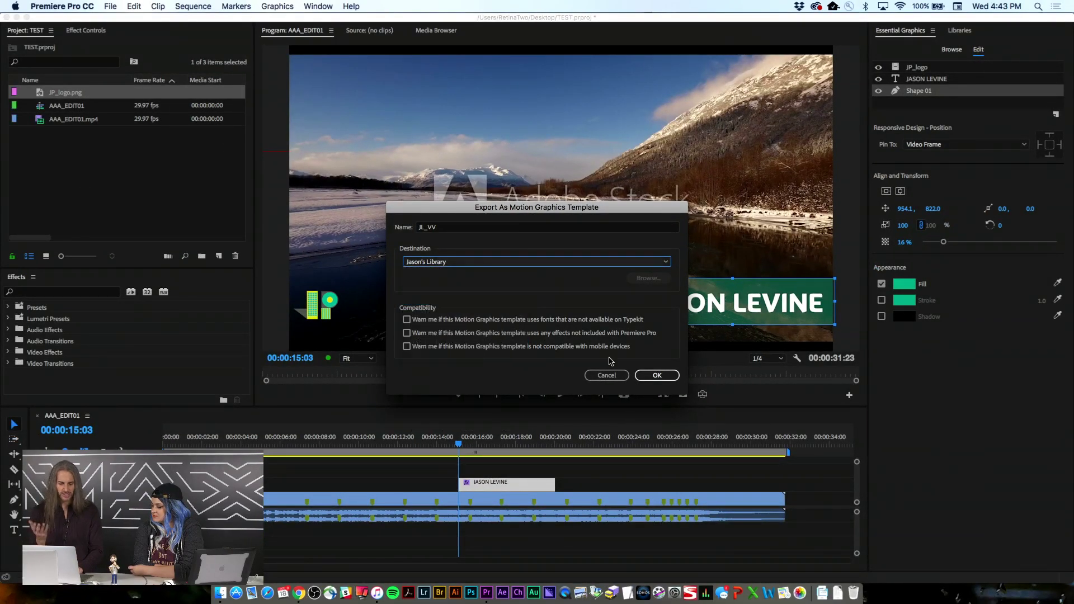
pyautogui.click(659, 376)
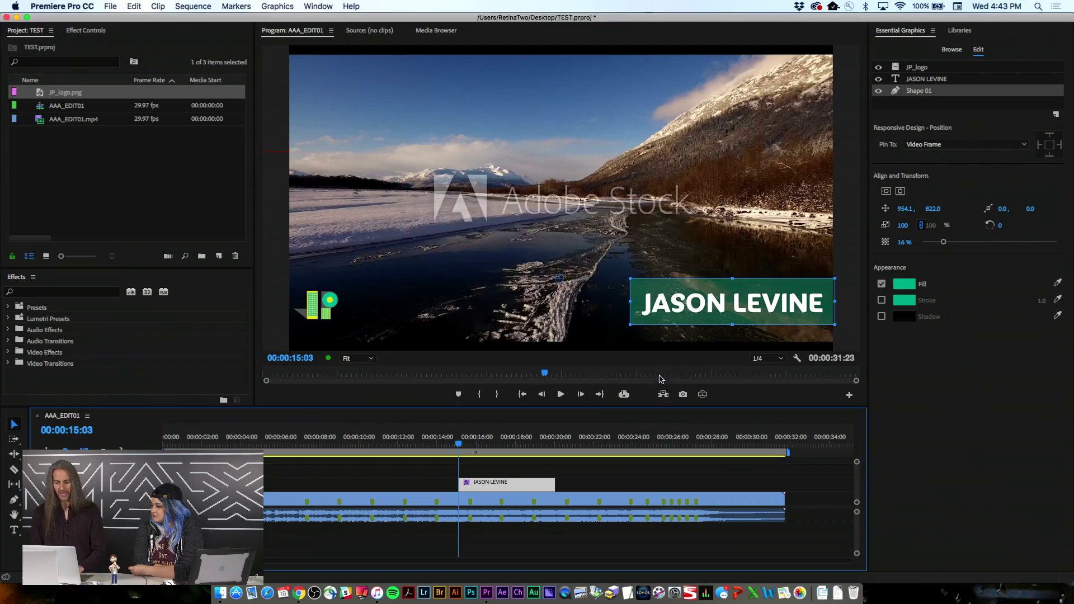
pyautogui.click(961, 31)
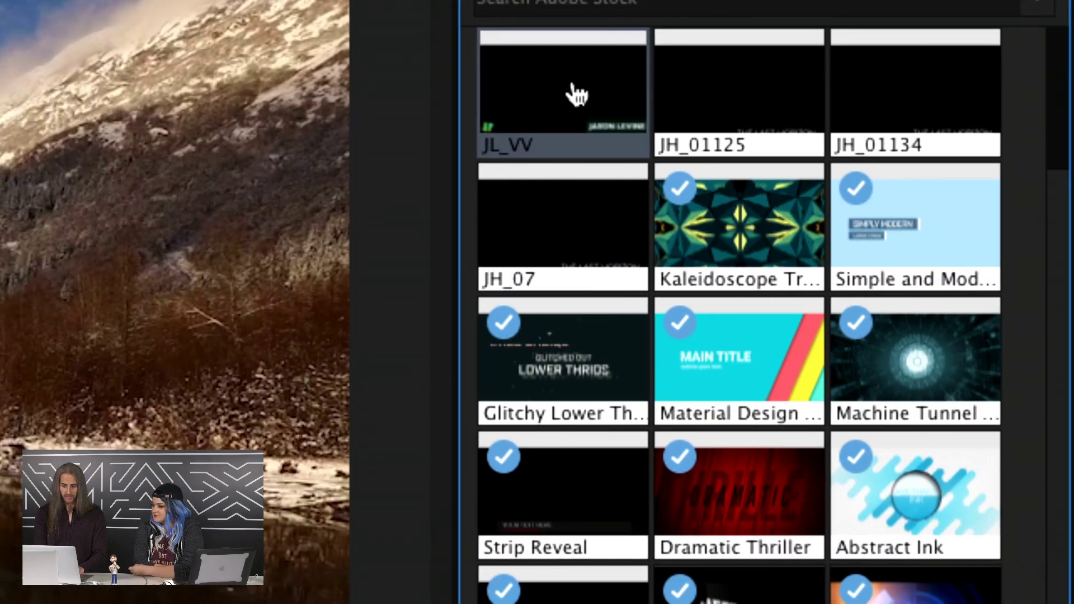
# Step: Search Adobe Stock templates for "mogrt" and widen the library panel for browsing the thumbnails
pyautogui.moveTo(604, 96)
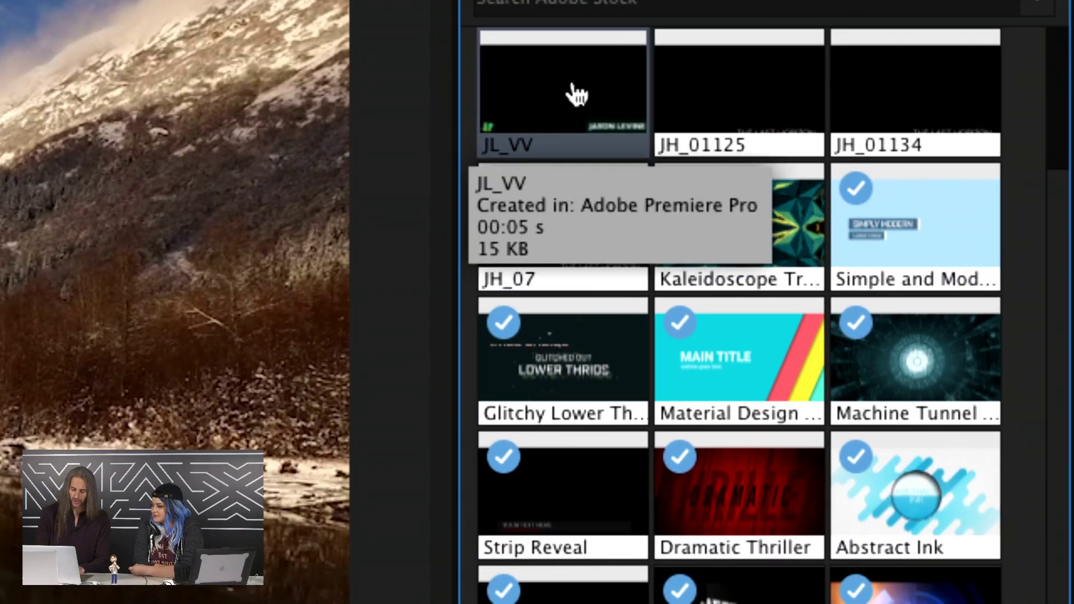
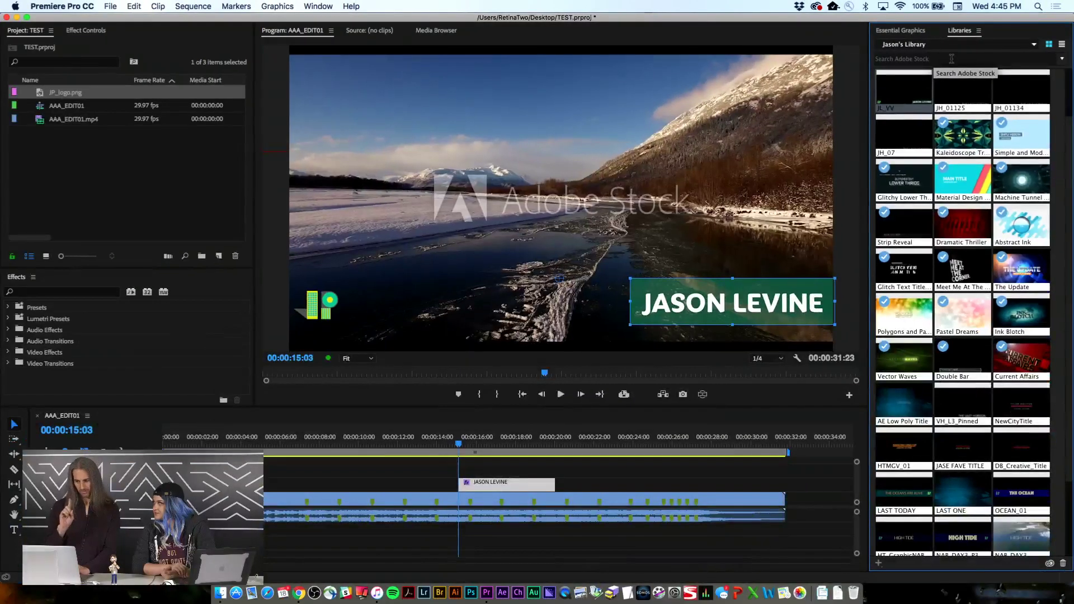
pyautogui.click(952, 59)
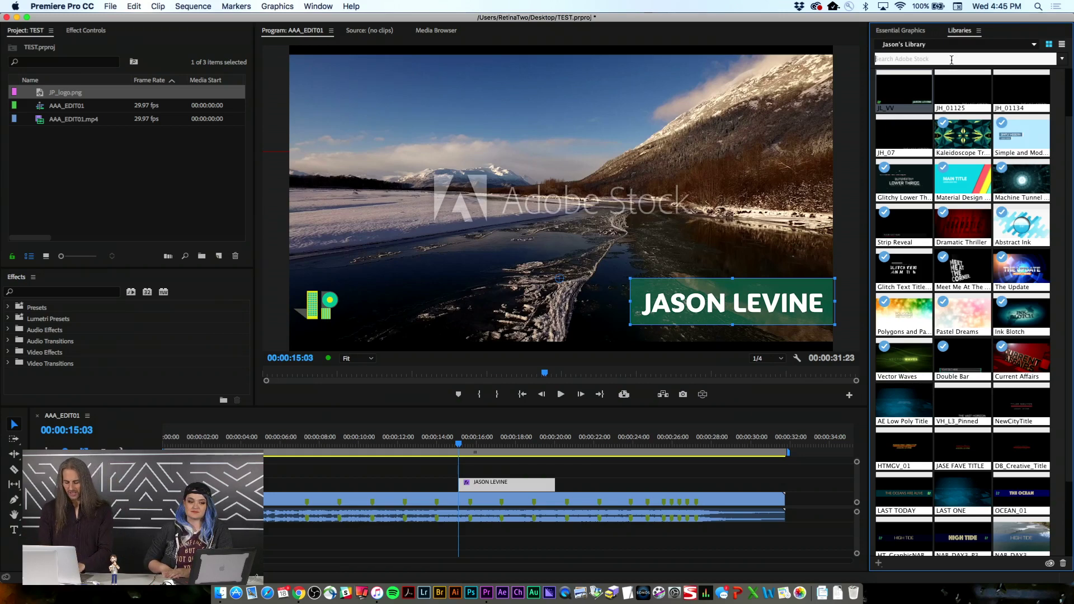
pyautogui.write('mogrt')
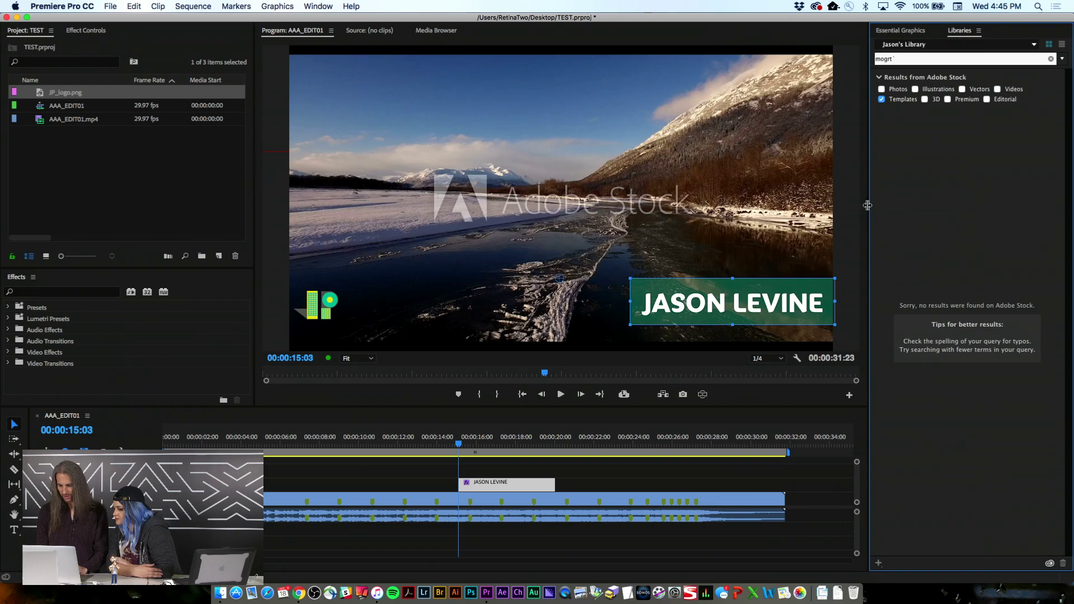
pyautogui.moveTo(869, 205); pyautogui.dragTo(473, 178)
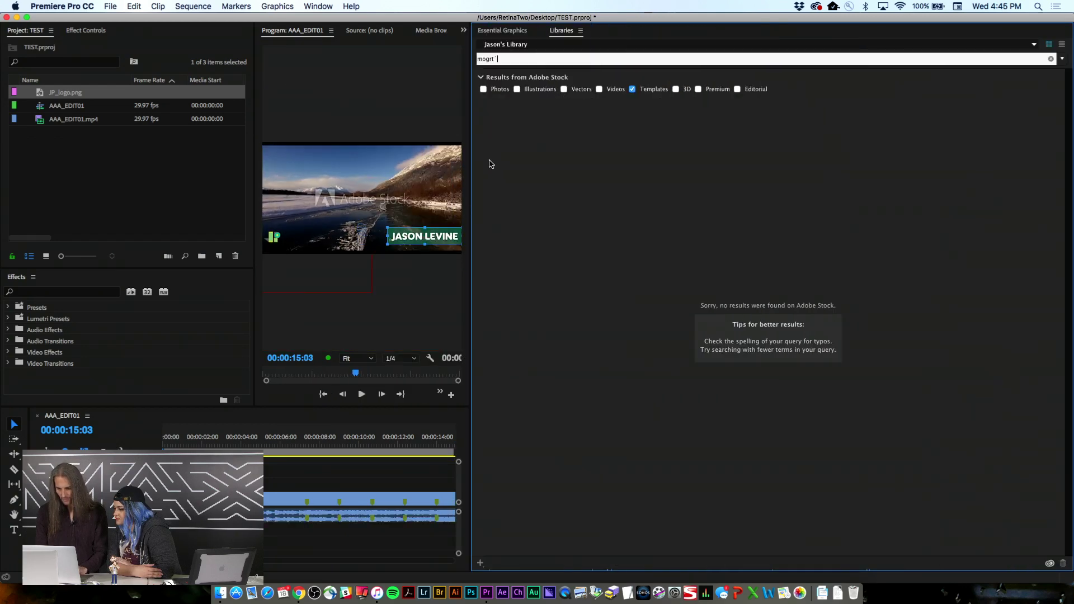
pyautogui.press('BackSpace')
pyautogui.press('BackSpace')
pyautogui.write('t')
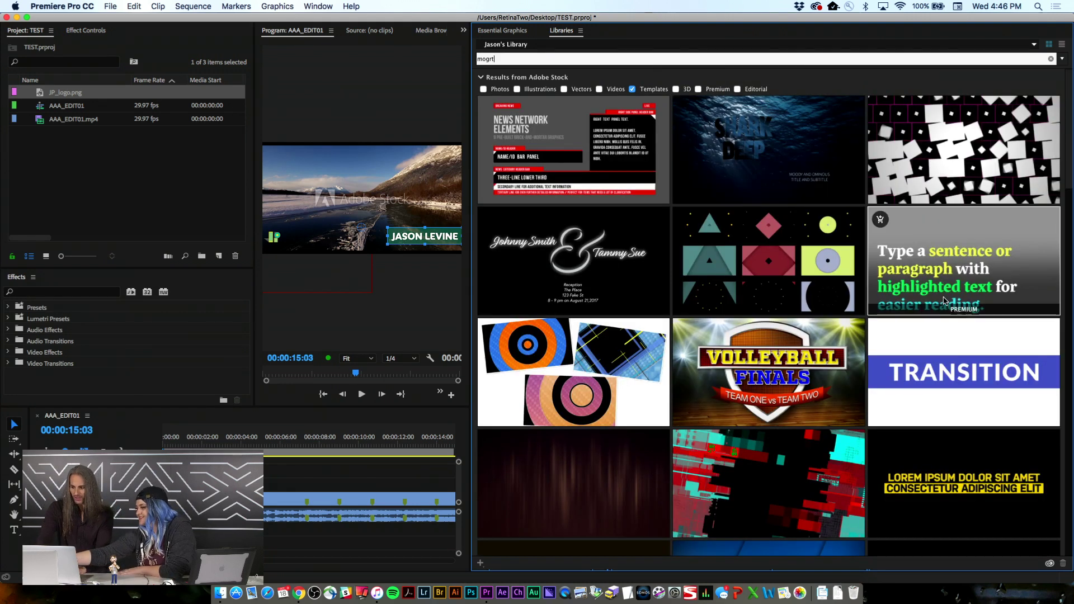
# Step: License the free Blue and White Blocky Text Transition template from Adobe Stock and save it to the library
pyautogui.moveTo(1000, 350)
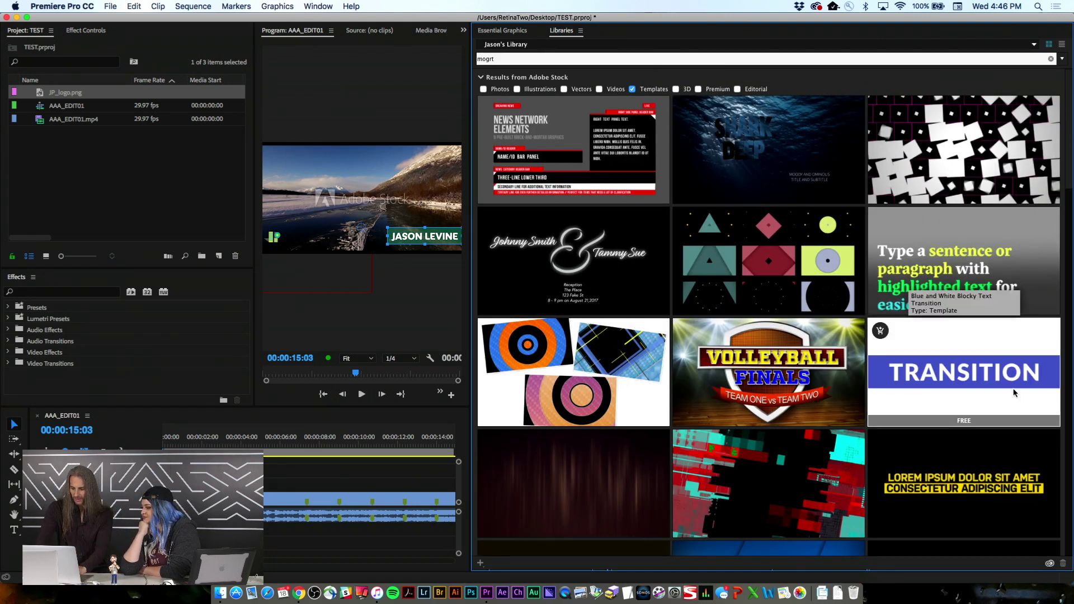
pyautogui.click(881, 332)
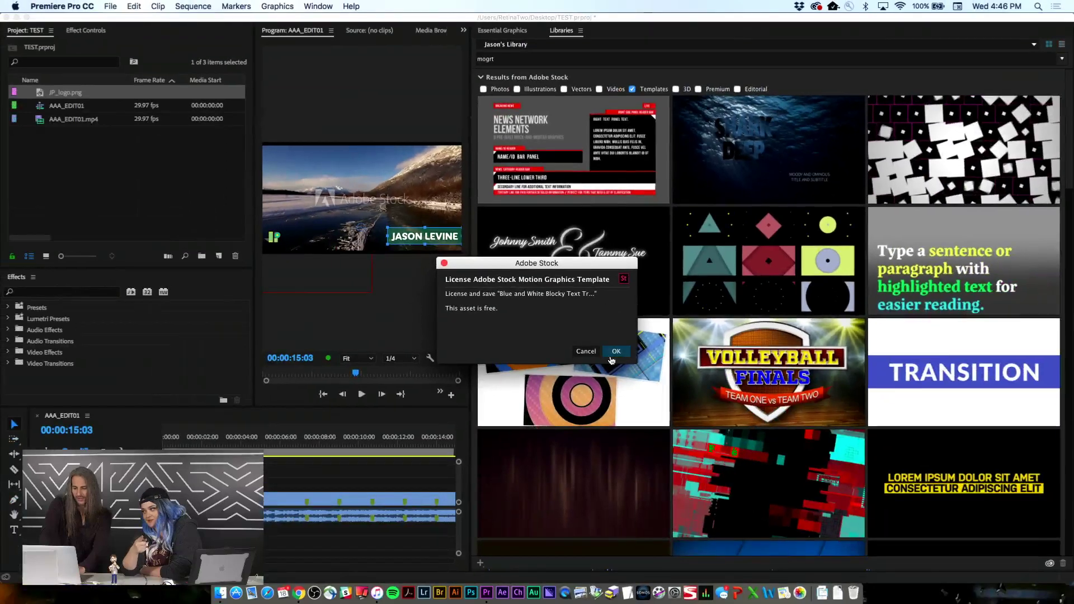
pyautogui.click(640, 439)
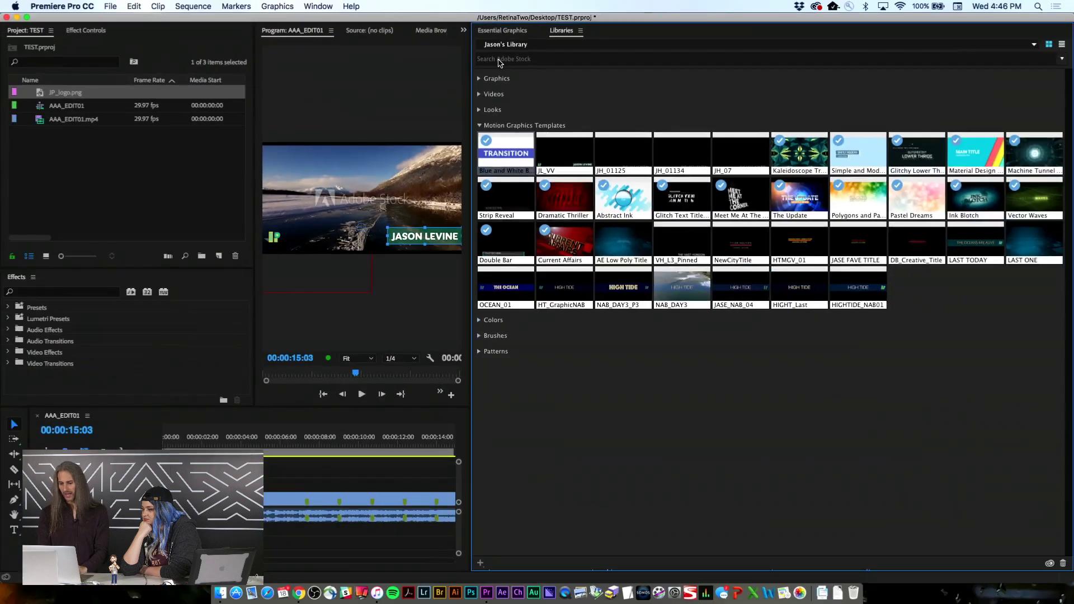
# Step: Search Adobe Stock for "title" and license the free Black and White Circular Title template to the library
pyautogui.click(497, 61)
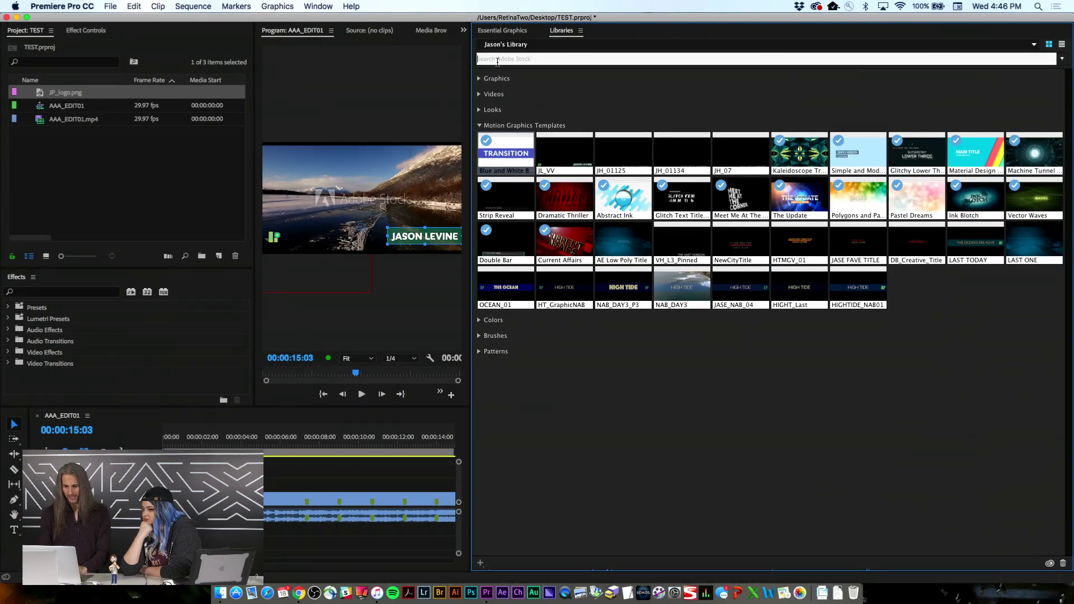
pyautogui.write('title')
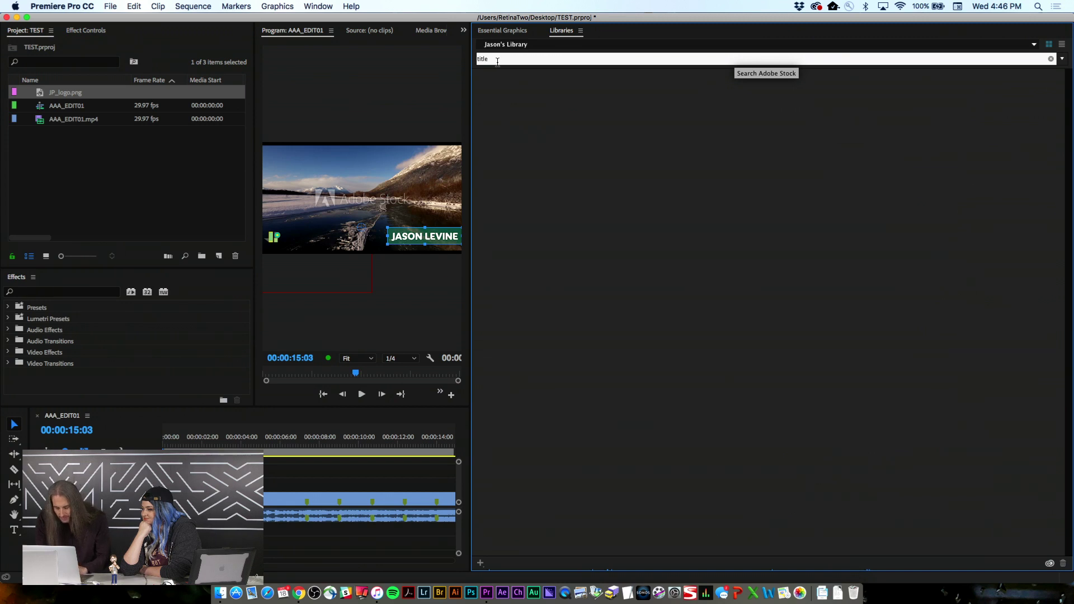
pyautogui.press('Return')
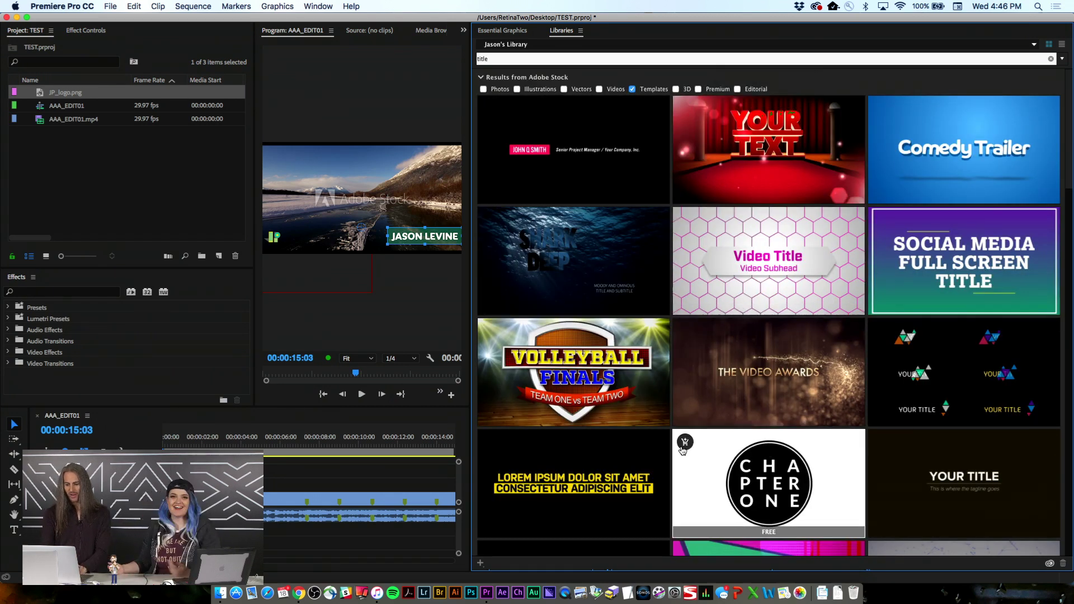
pyautogui.click(686, 443)
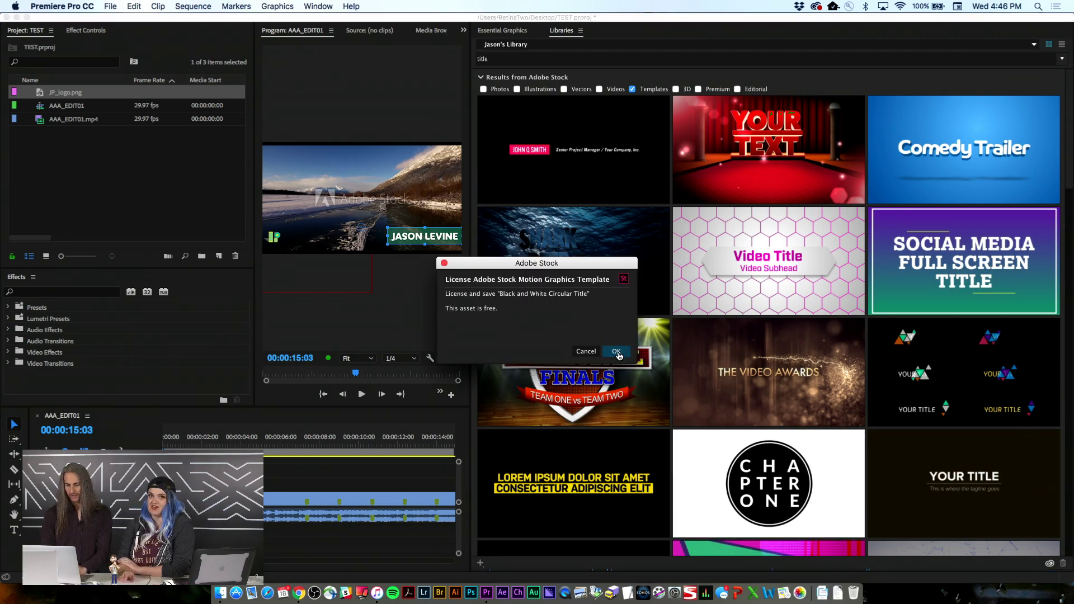
pyautogui.click(616, 353)
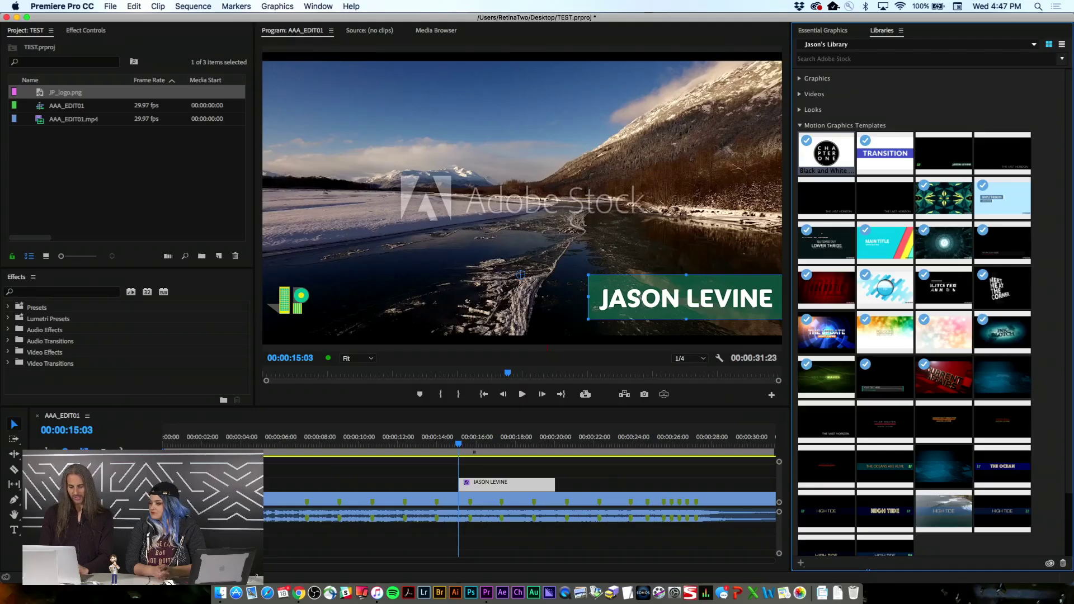
# Step: Place the Blue and White Blocky Text Transition template above the name title at 00:00:15:03 and sync its missing Lato Black font from Typekit
pyautogui.moveTo(885, 152); pyautogui.dragTo(463, 476)
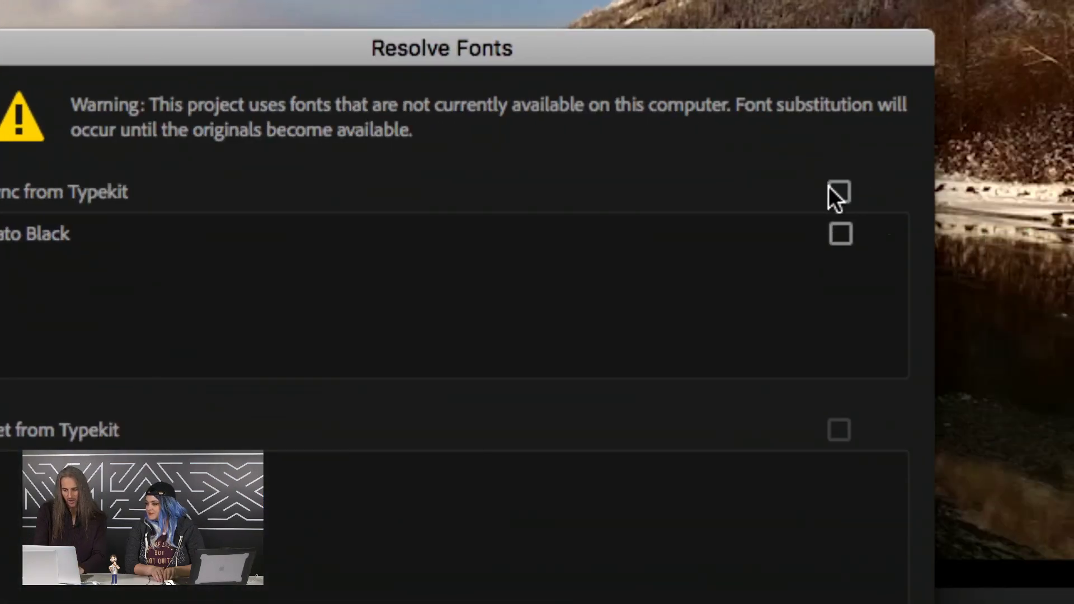
pyautogui.click(838, 193)
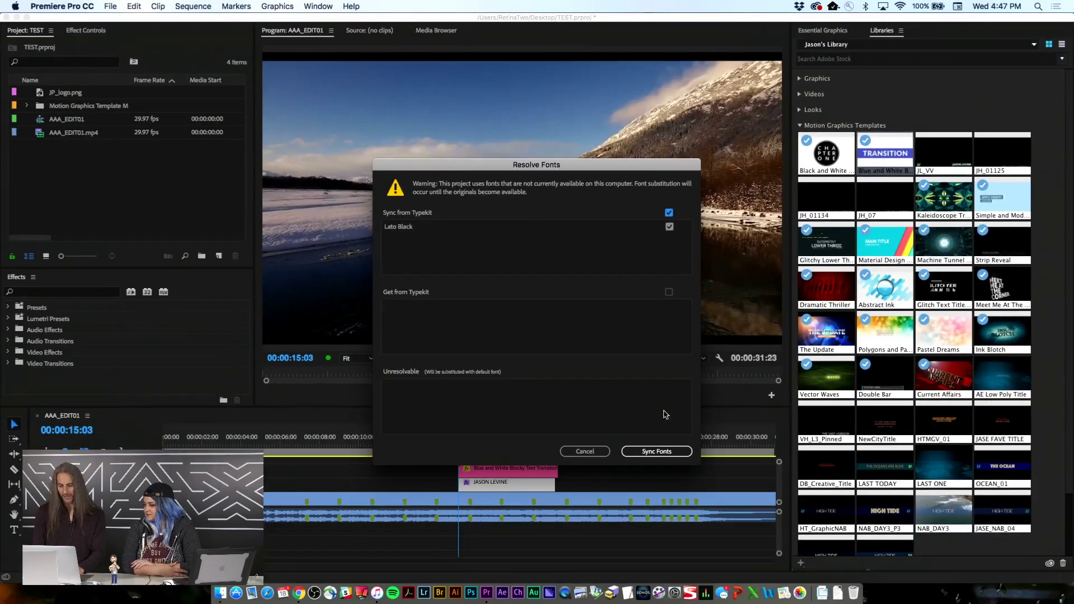
pyautogui.click(647, 451)
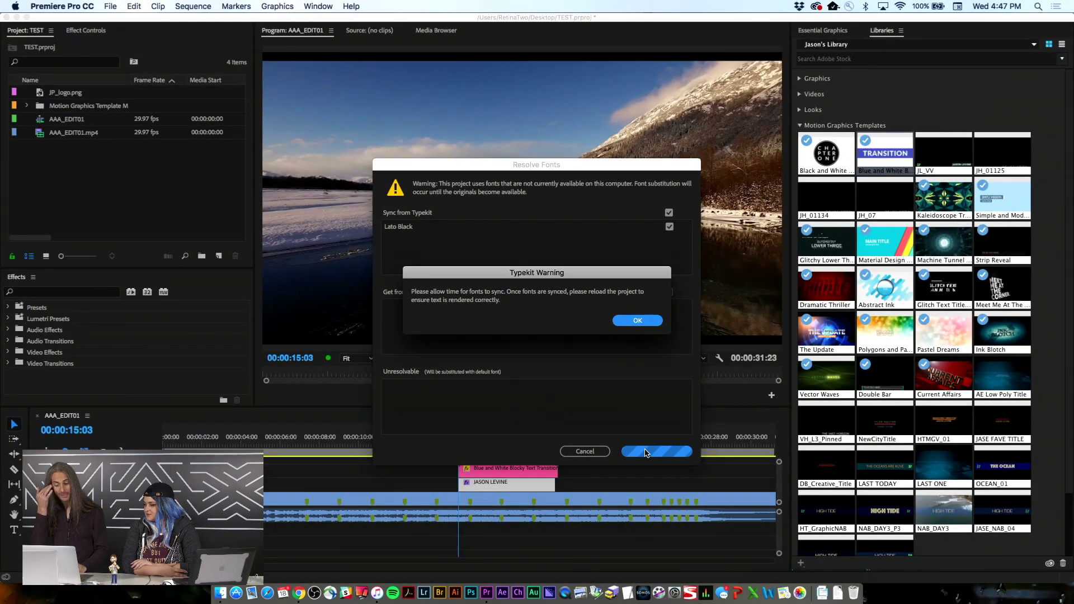
pyautogui.click(636, 320)
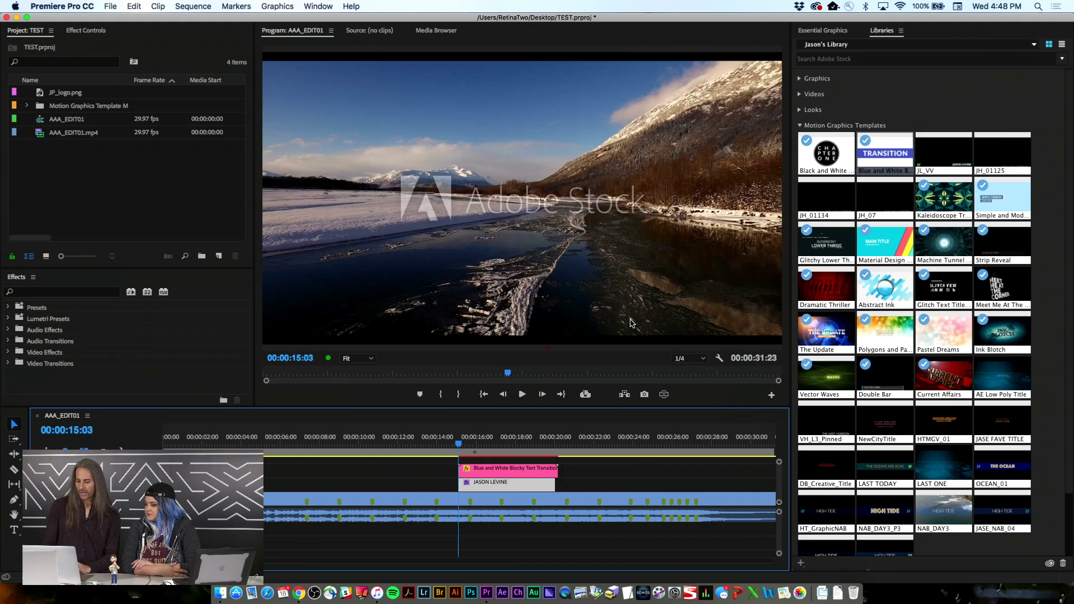
# Step: Play the transition clip, set the program monitor's playback resolution to 1/2, and replay the clip from its start
pyautogui.moveTo(458, 442)
pyautogui.mouseDown()
pyautogui.moveTo(543, 442)
pyautogui.moveTo(461, 446)
pyautogui.mouseUp()
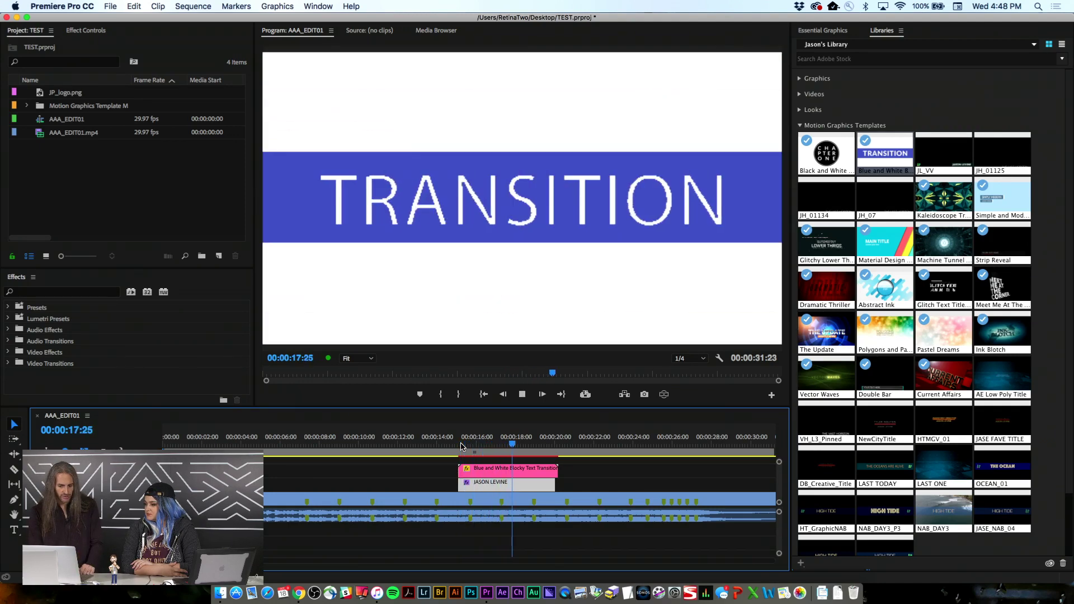
pyautogui.press('space')
pyautogui.click(685, 357)
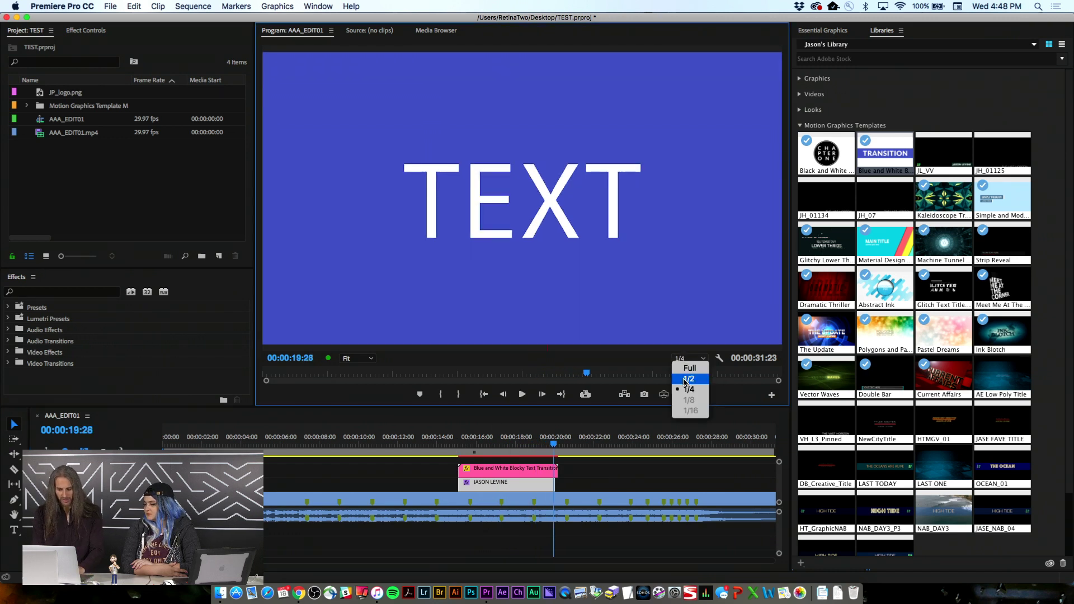
pyautogui.click(688, 379)
pyautogui.moveTo(554, 444); pyautogui.dragTo(459, 444)
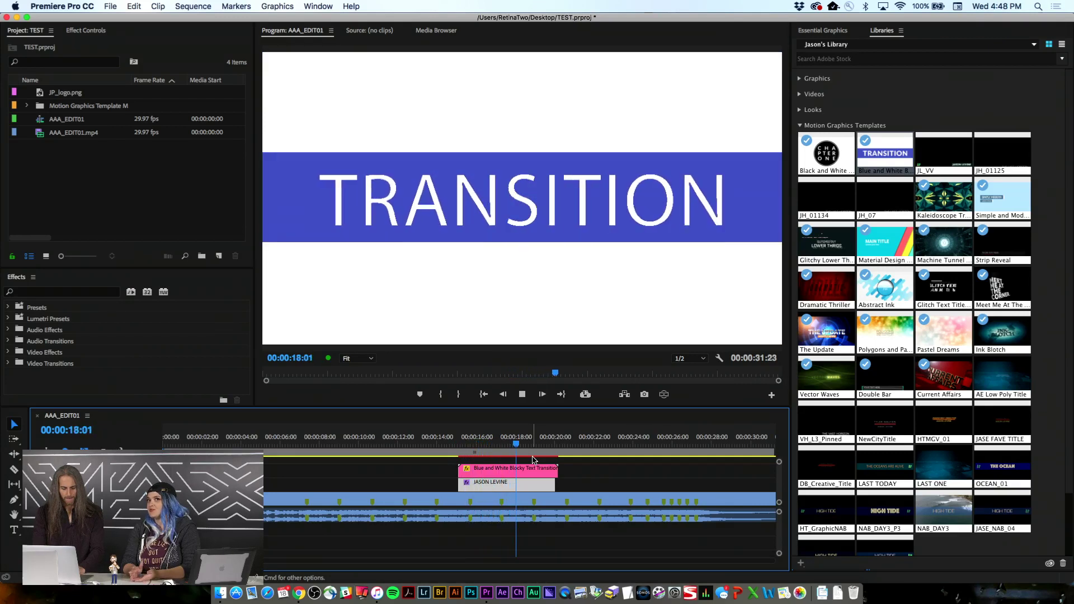
pyautogui.press('space')
# Step: Turn on the border of the Blue and White Blocky Text Transition clip and set its opacity to 50
pyautogui.click(514, 476)
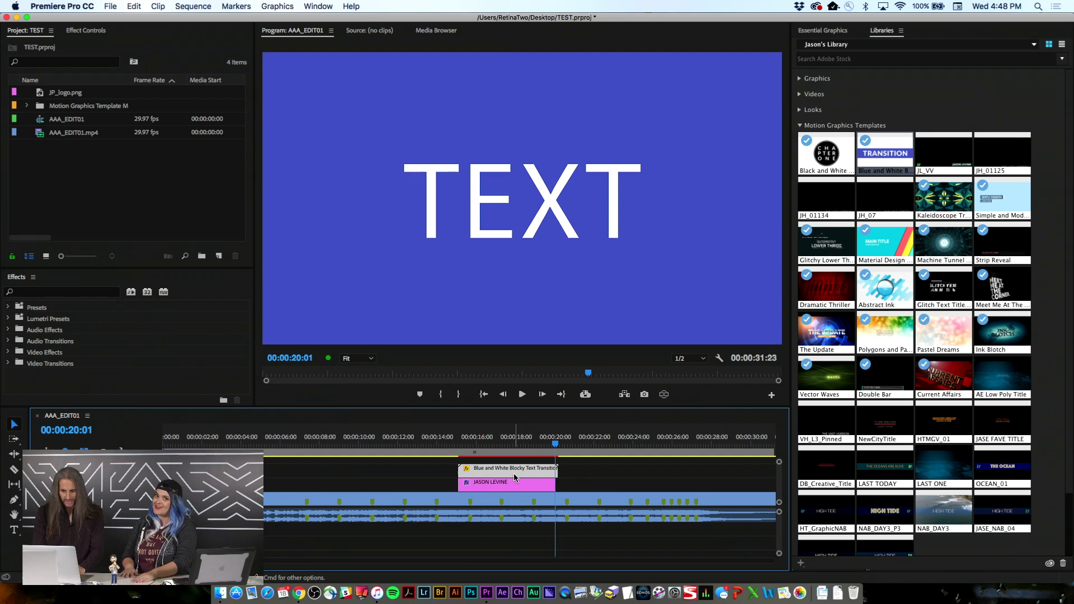
pyautogui.click(837, 32)
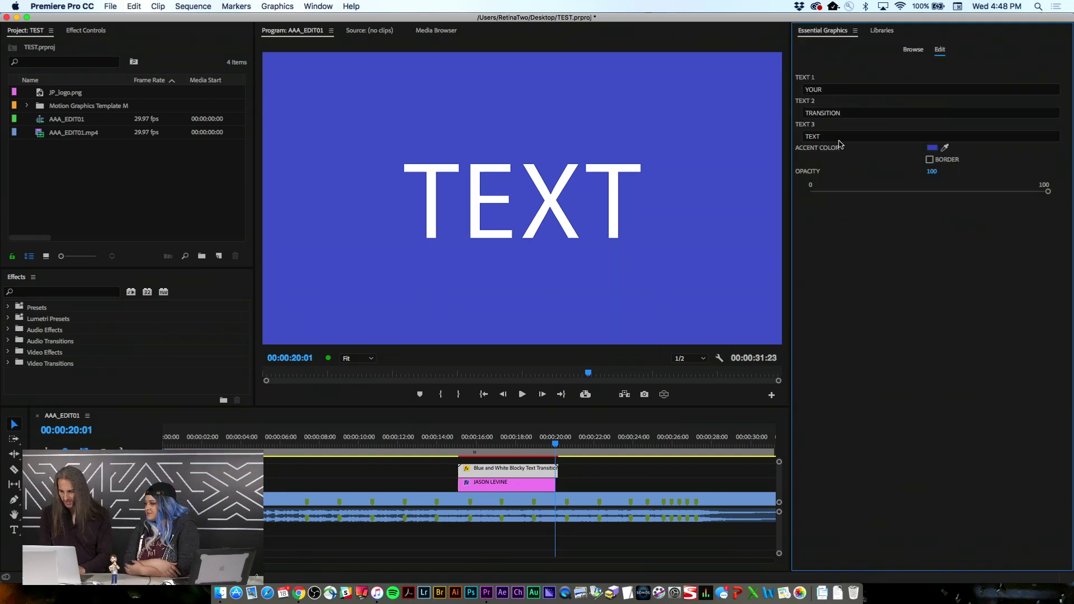
pyautogui.click(930, 160)
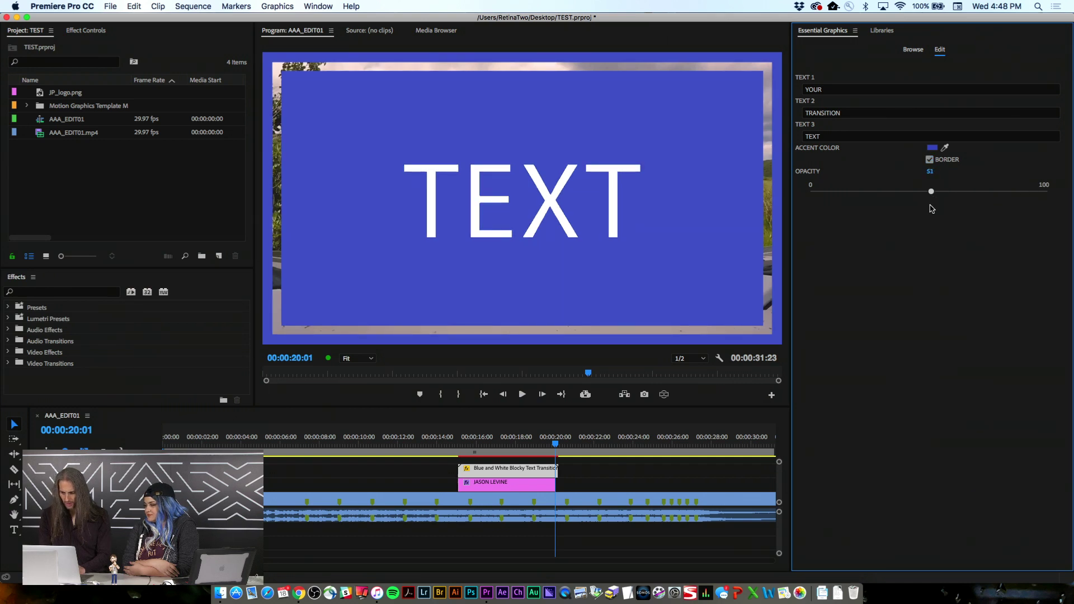
pyautogui.moveTo(931, 210); pyautogui.dragTo(930, 209)
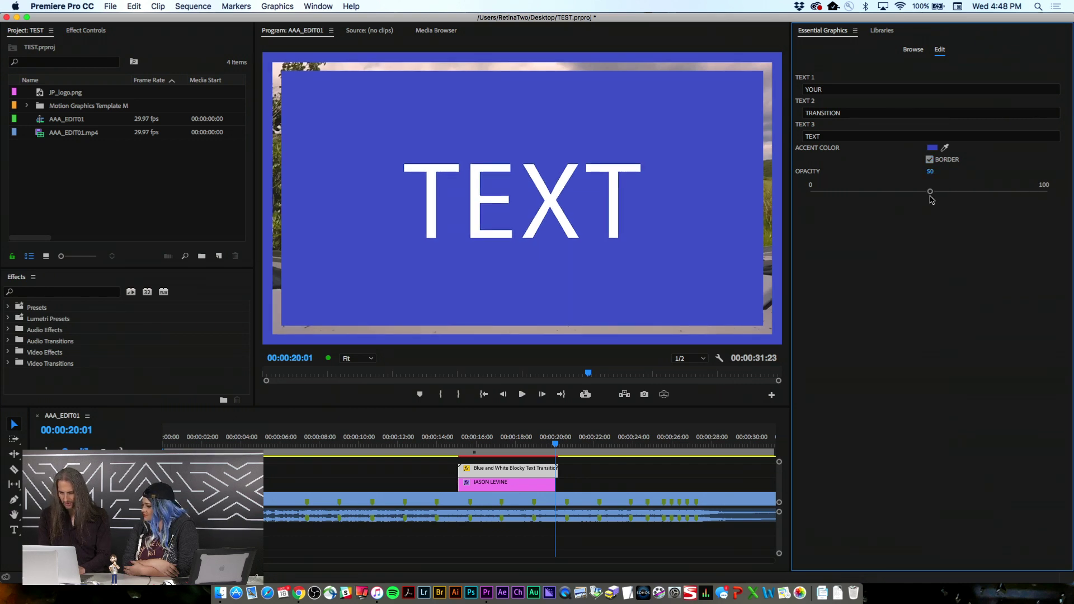
# Step: Compare the transition clip with its border off and on, and scrub back to about 00:00:17:15 to review it
pyautogui.click(543, 445)
pyautogui.click(931, 161)
pyautogui.click(931, 161)
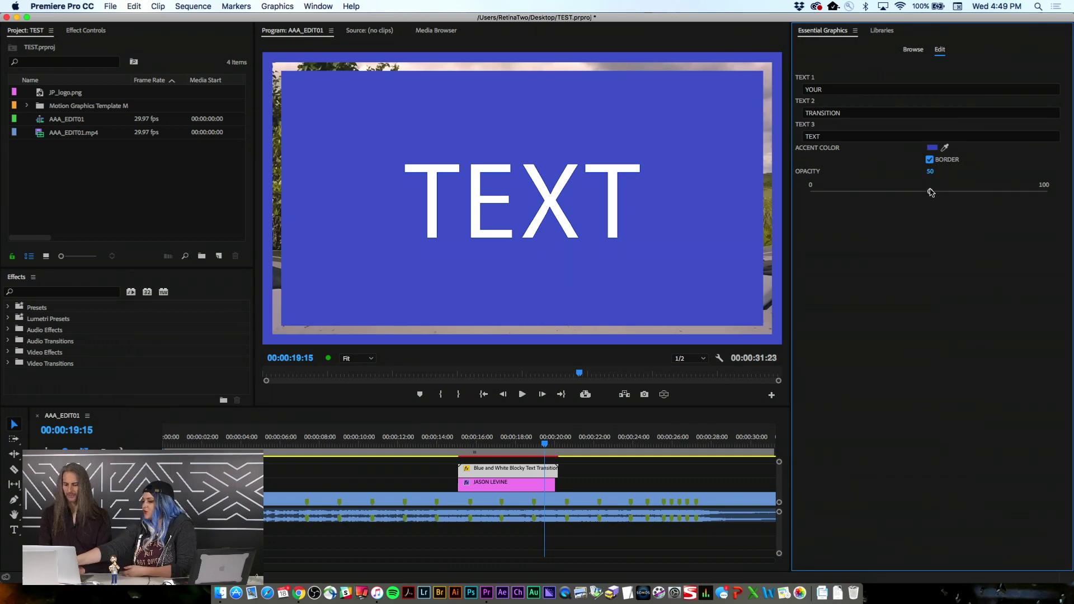
pyautogui.moveTo(544, 454); pyautogui.dragTo(507, 450)
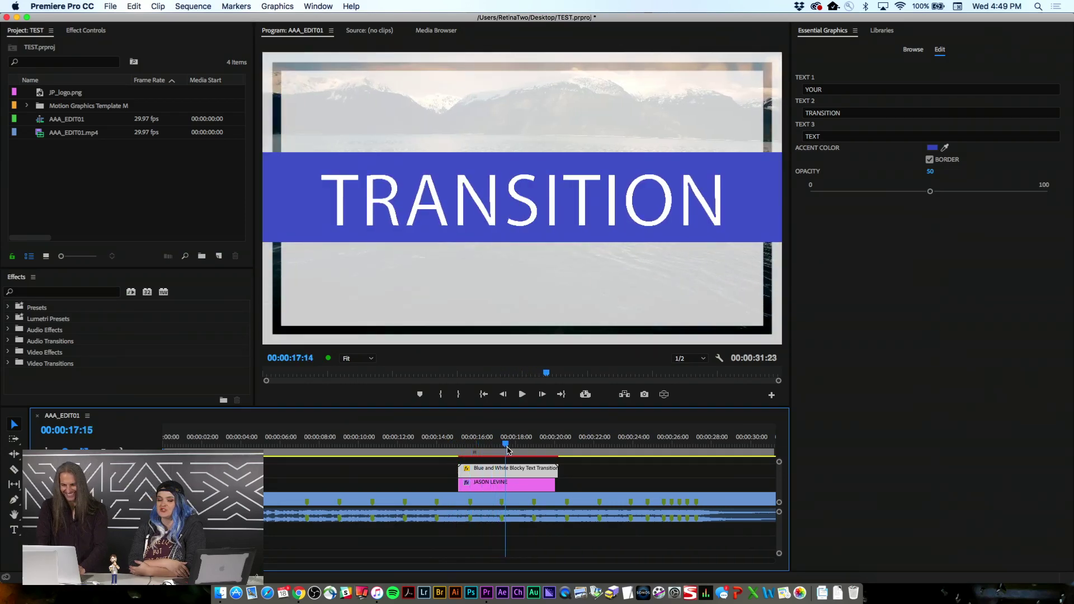